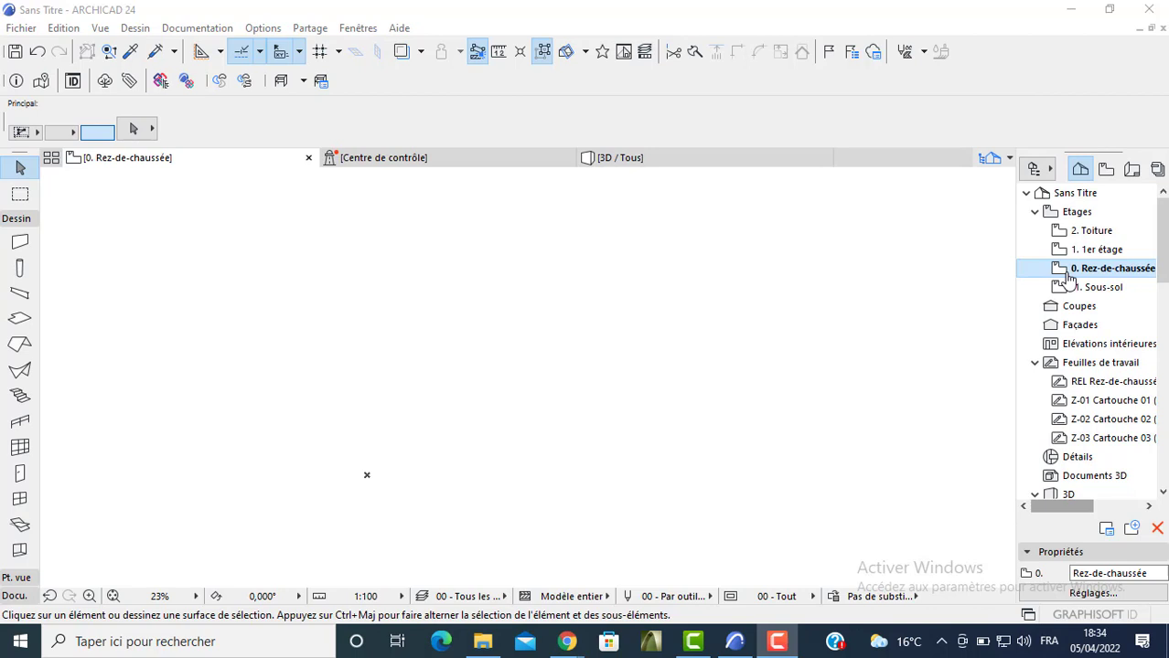
Open the story settings and rename story -1 as MUR FONDATION
right_click(1068, 270)
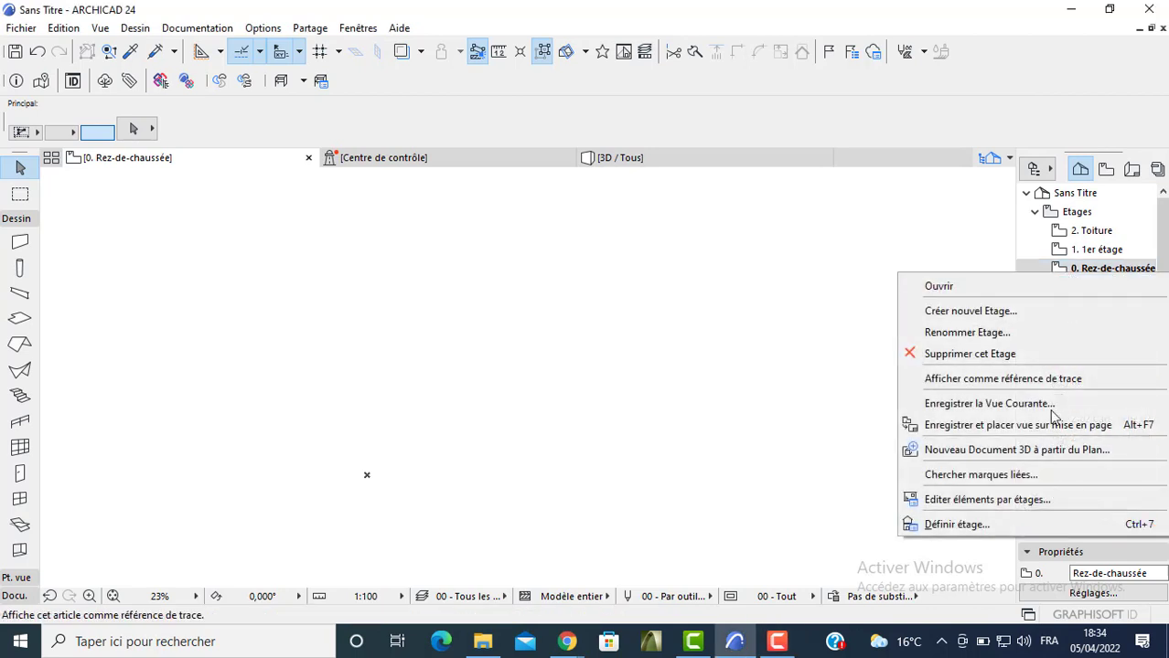
click(956, 525)
click(432, 219)
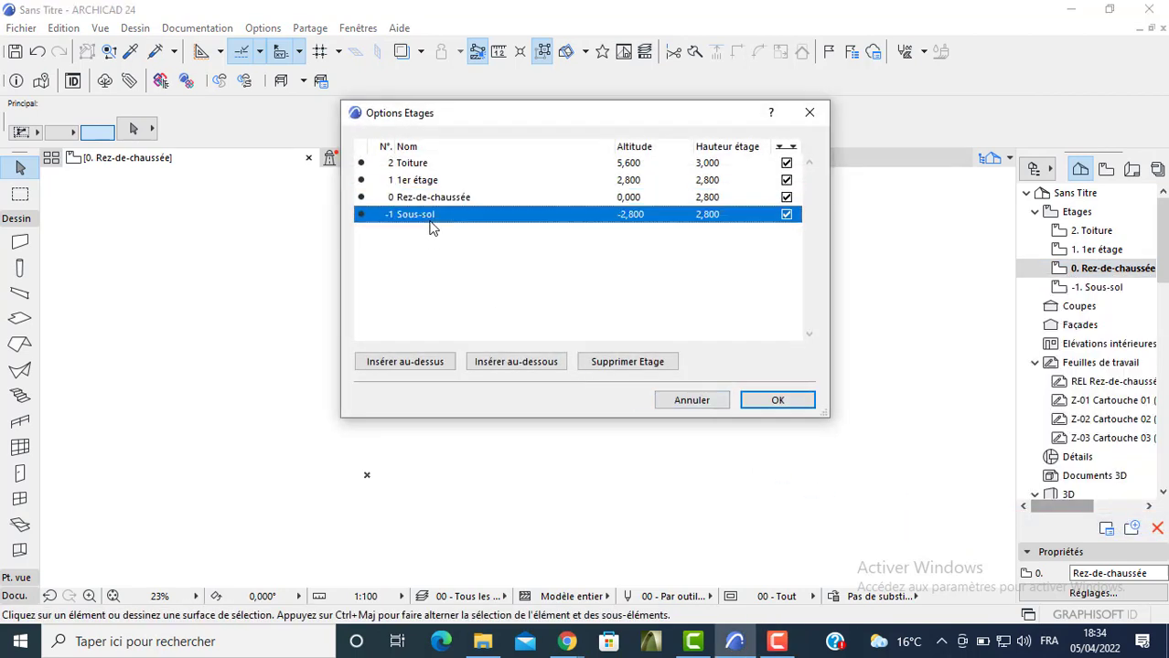
click(432, 222)
text(MUR)
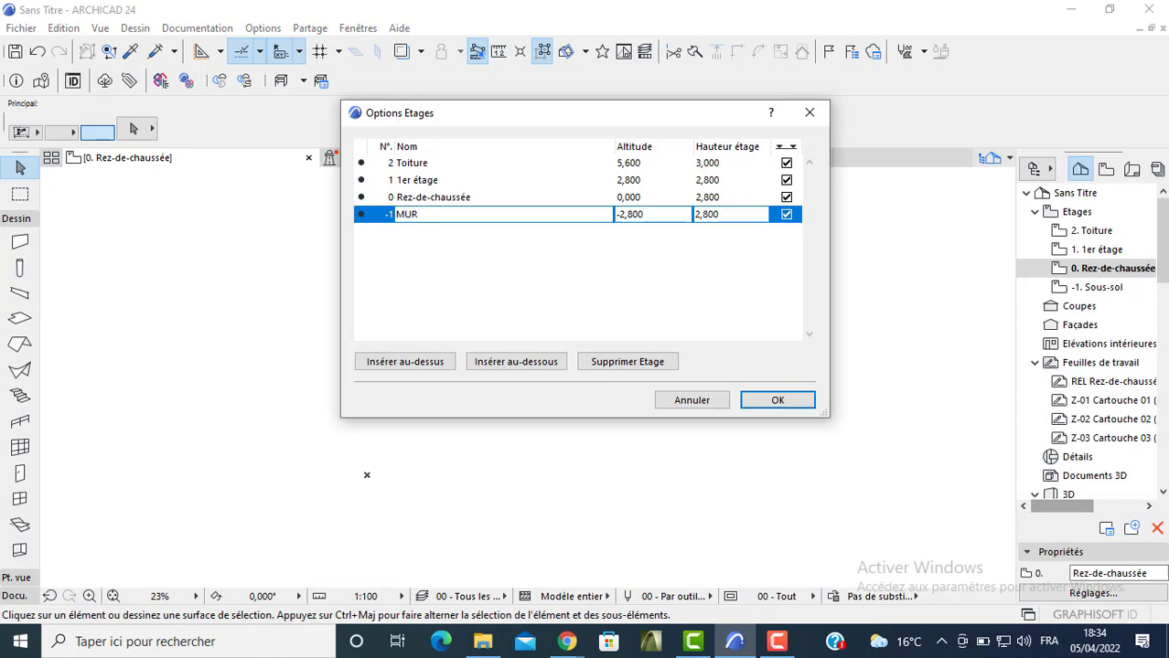
text( FONDATION)
Set the altitude of MUR FONDATION to 0,000 and of Rez-de-chaussée to 0,900
double_click(639, 214)
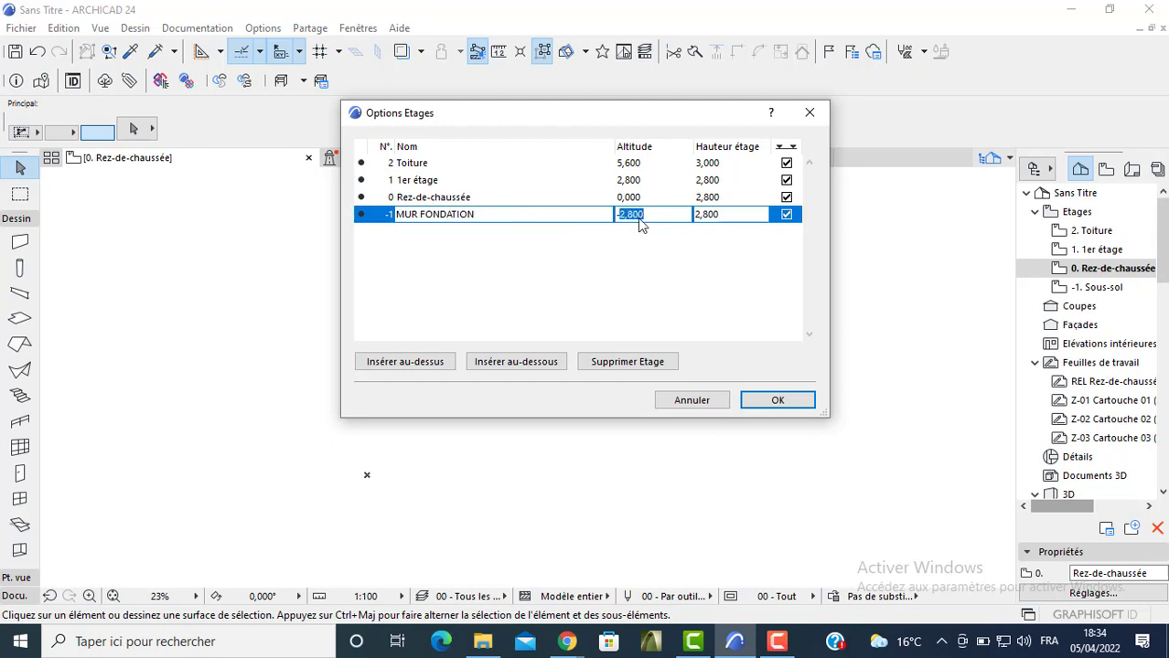
text(-00)
click(639, 198)
click(655, 197)
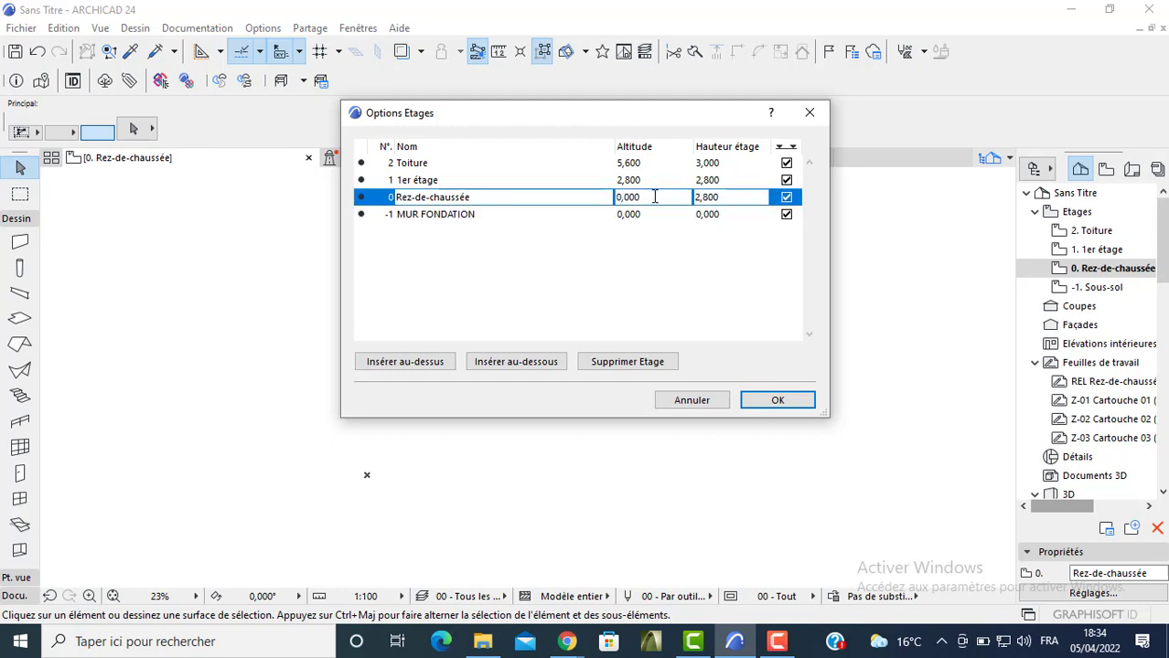
key(BackSpace)
key(BackSpace)
text(9)
key(Return)
Set the story height of Rez-de-chaussée to 3,200 and of 1er étage to 3,000
click(731, 203)
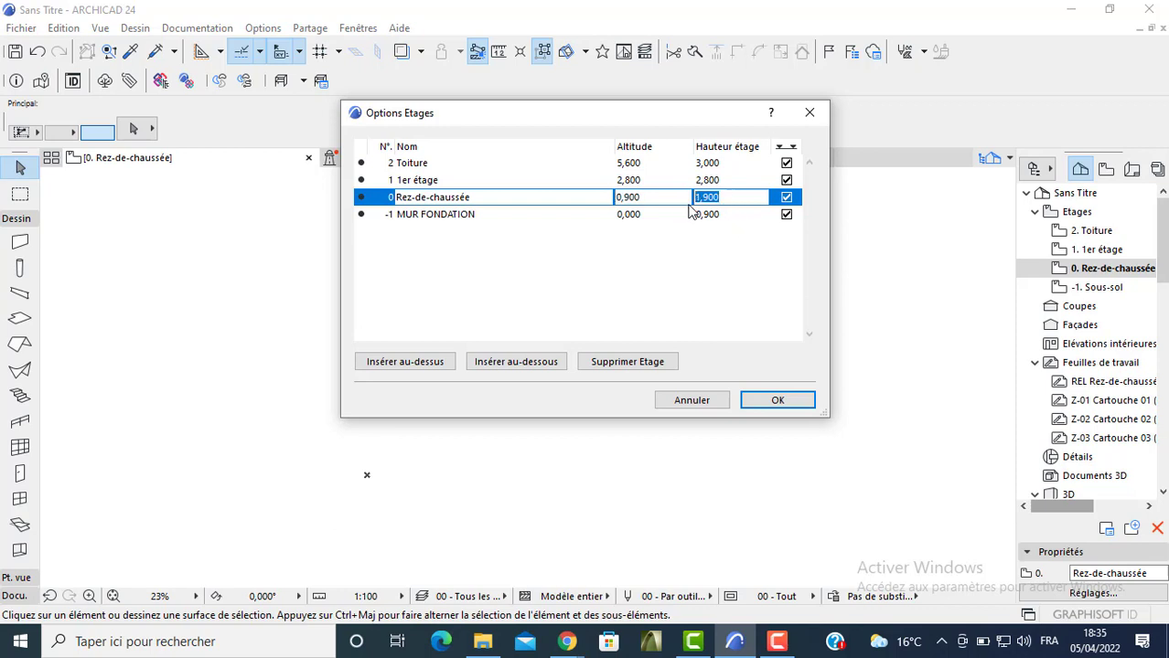
text(3,2)
key(Return)
click(713, 181)
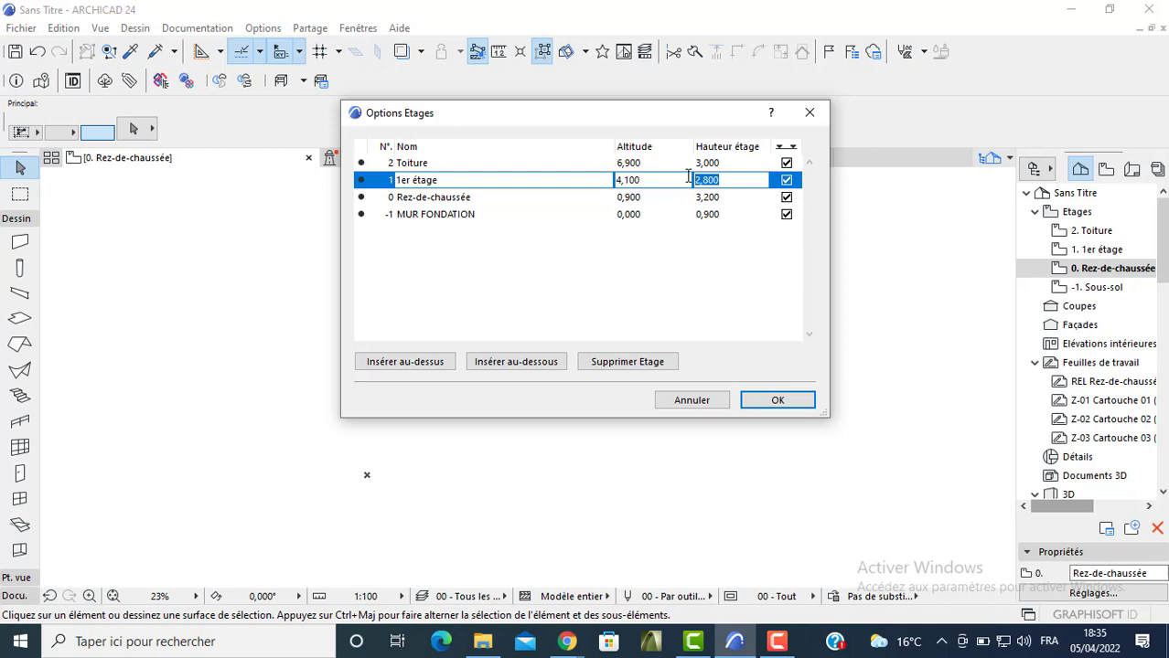
text(3000)
Rename story 2 as TERRASSE and apply the story settings
click(729, 165)
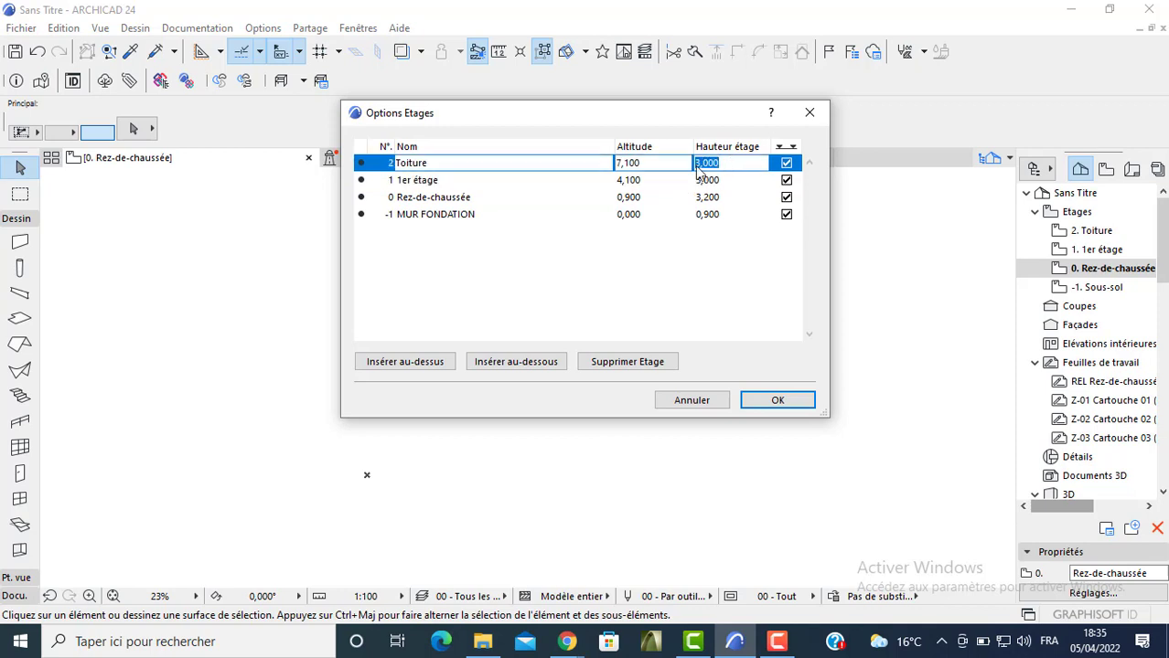
drag(468, 167, 393, 181)
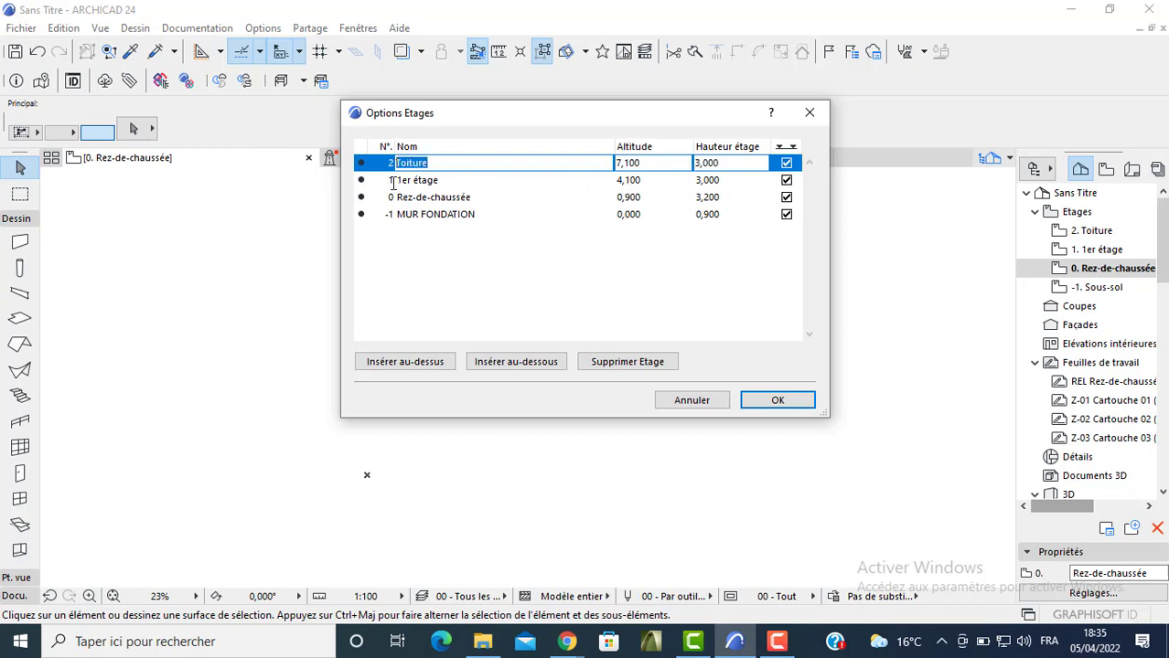
text(TERRASSE)
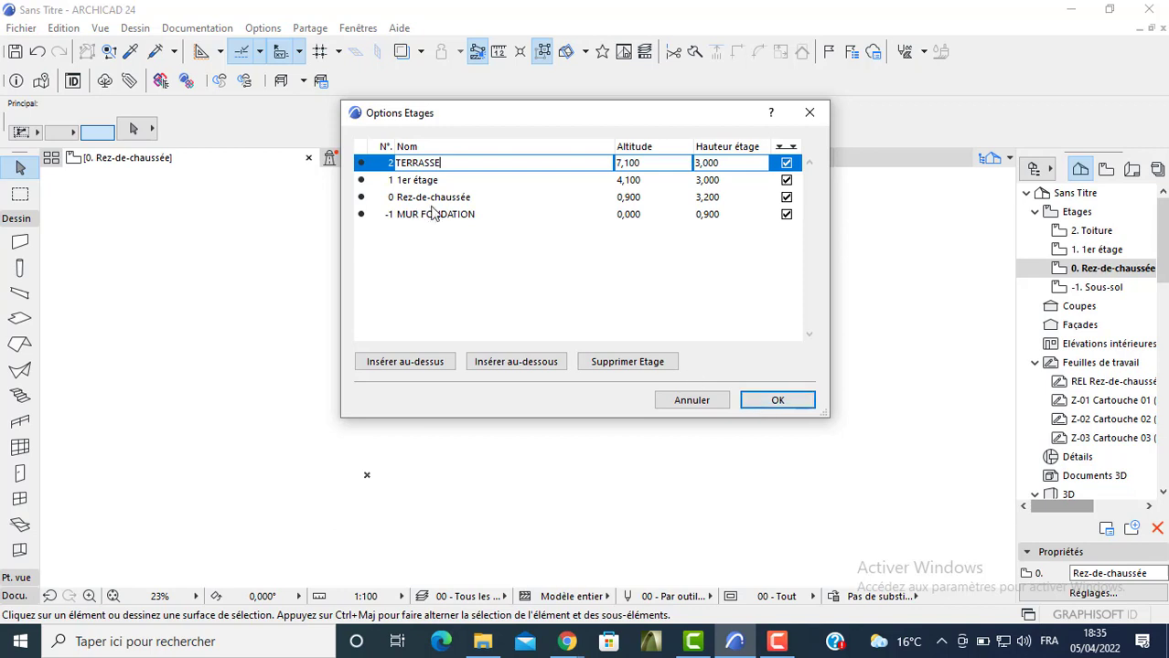
click(433, 197)
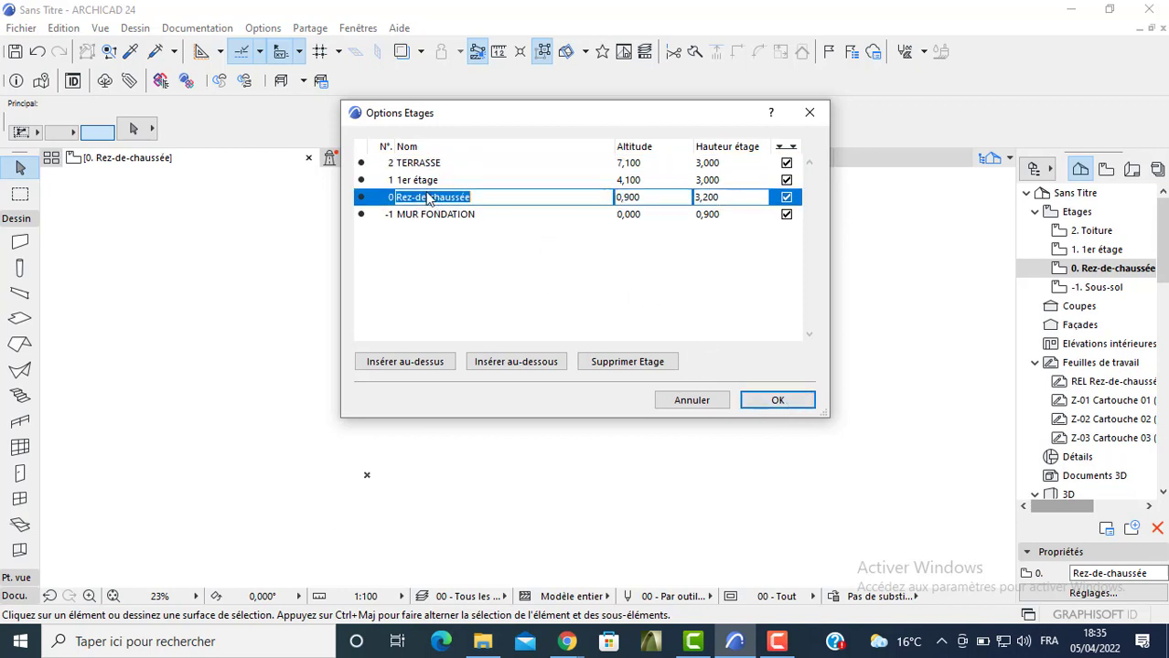
click(773, 404)
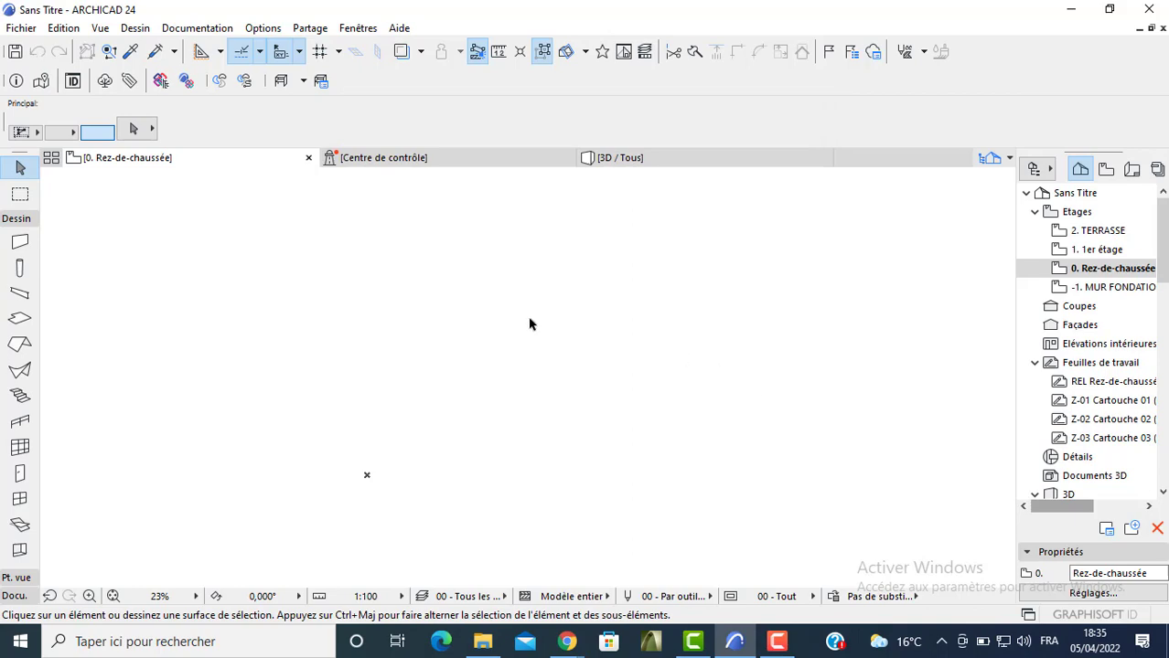
In the default wall settings, set the top offset to -0,200 and the base offset to 0,000
double_click(20, 241)
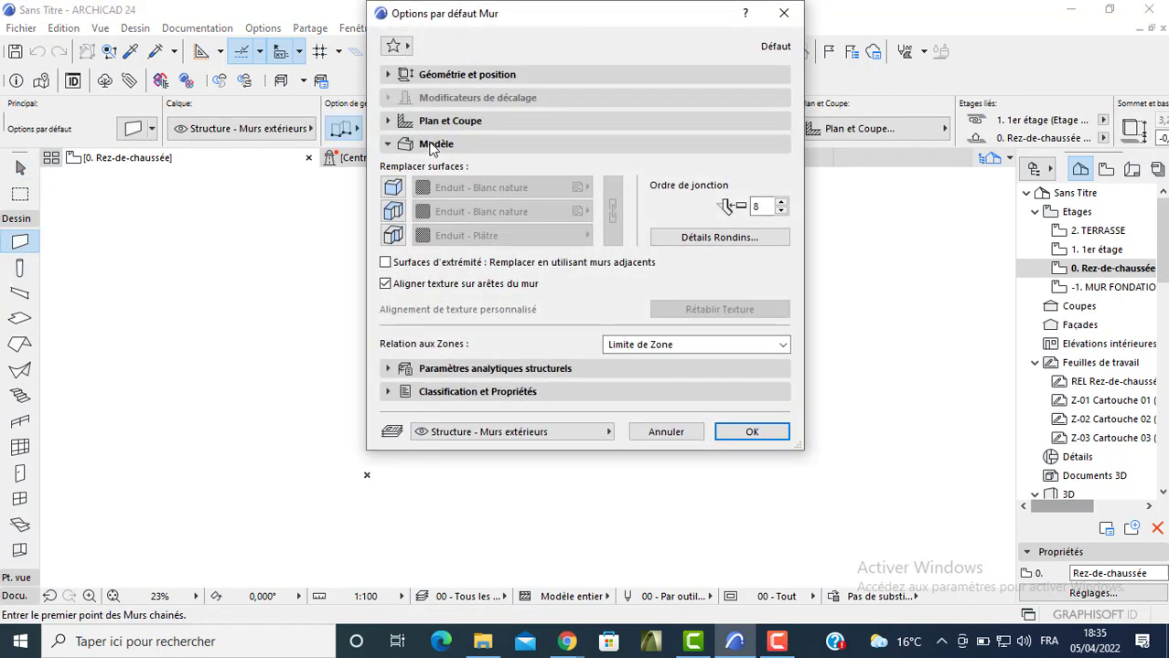
click(458, 78)
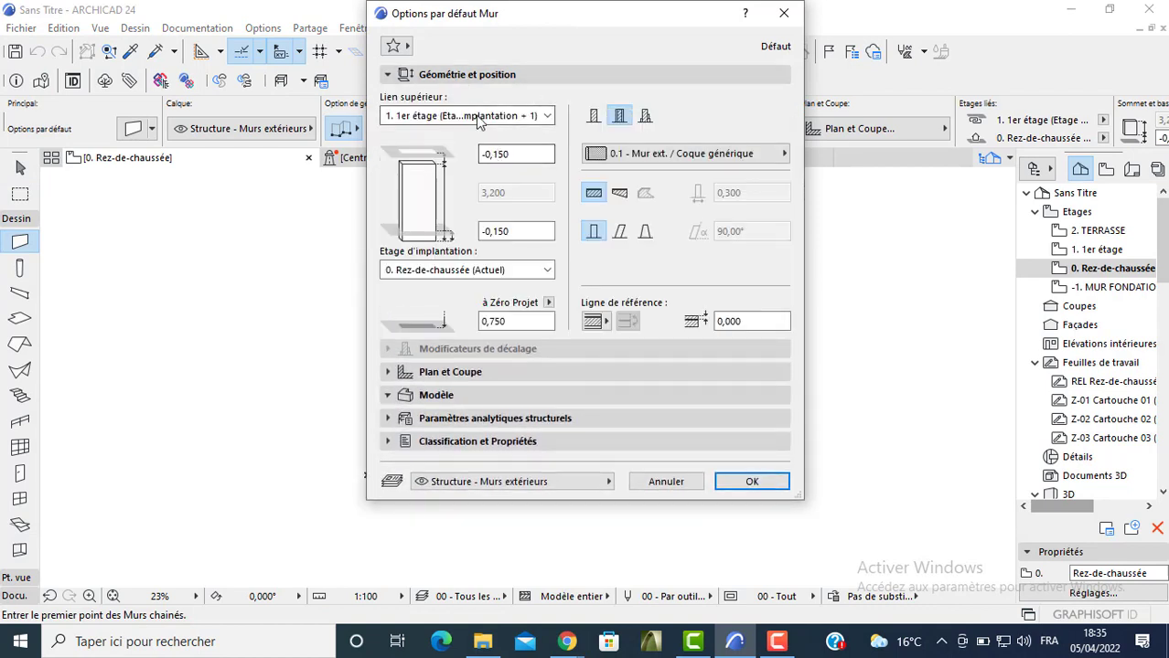
click(526, 153)
drag(526, 154, 497, 157)
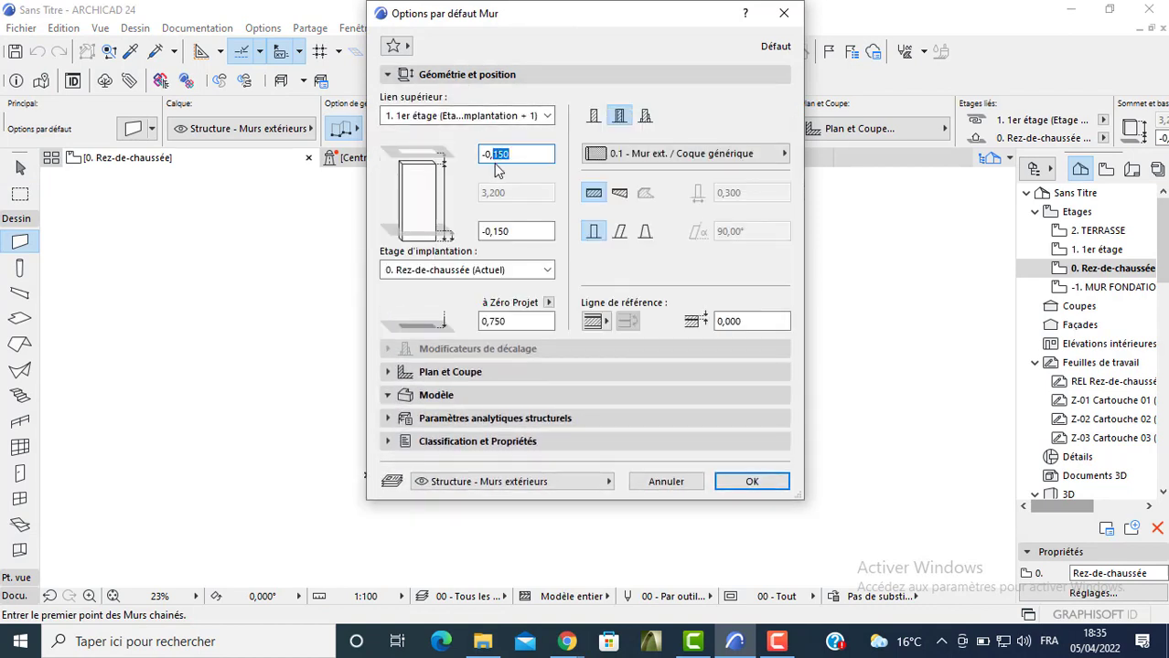
text(200)
drag(514, 229, 459, 233)
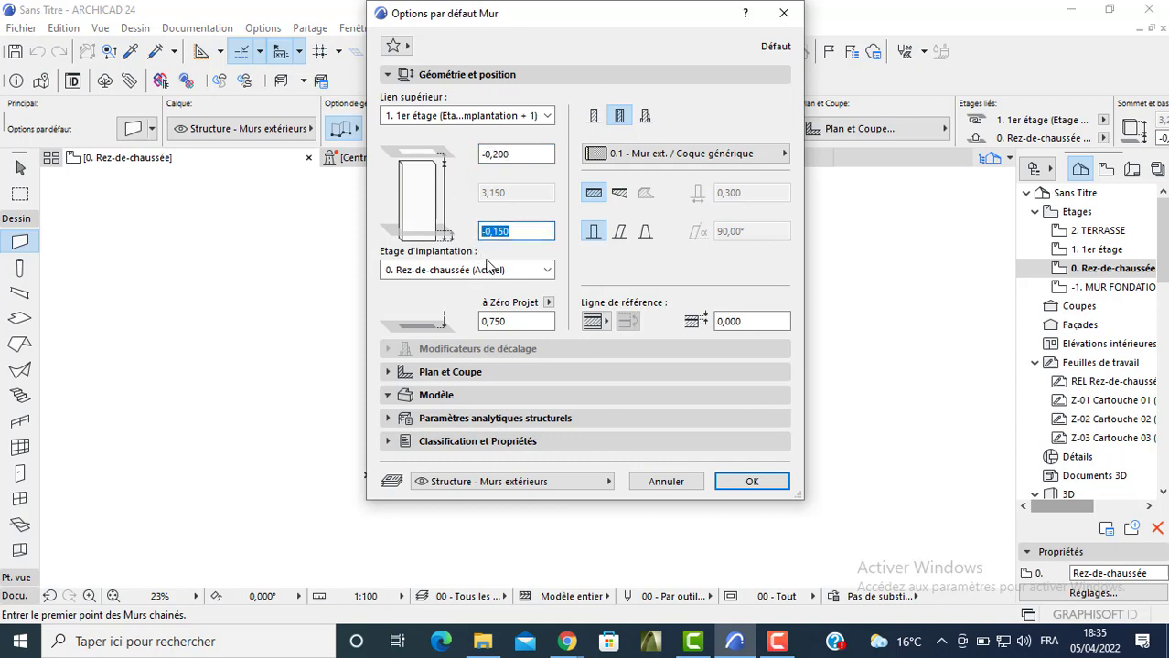
text(00)
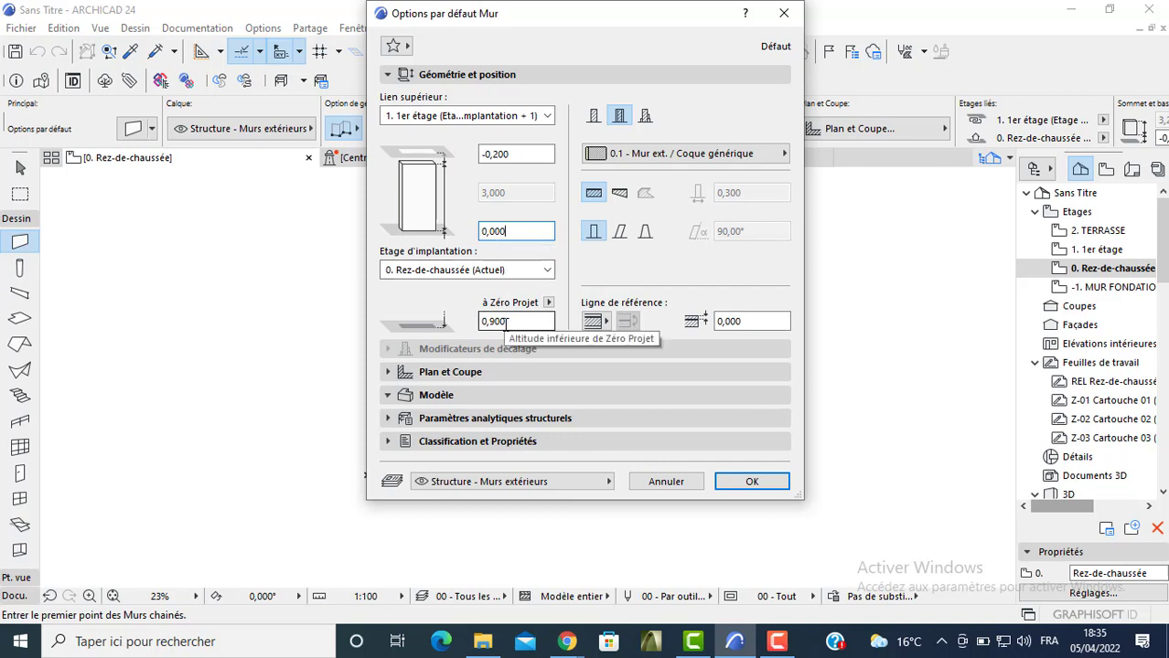
Switch the default wall to a basic structure with a thickness of 0,25
click(591, 118)
drag(743, 193, 730, 194)
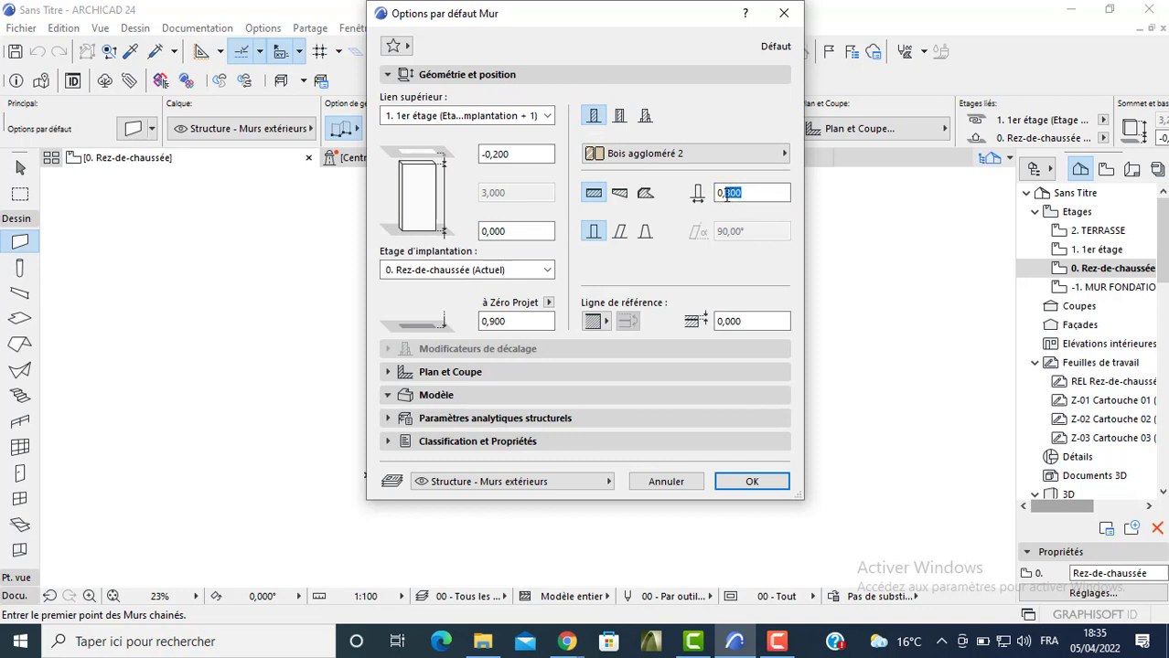
text(25)
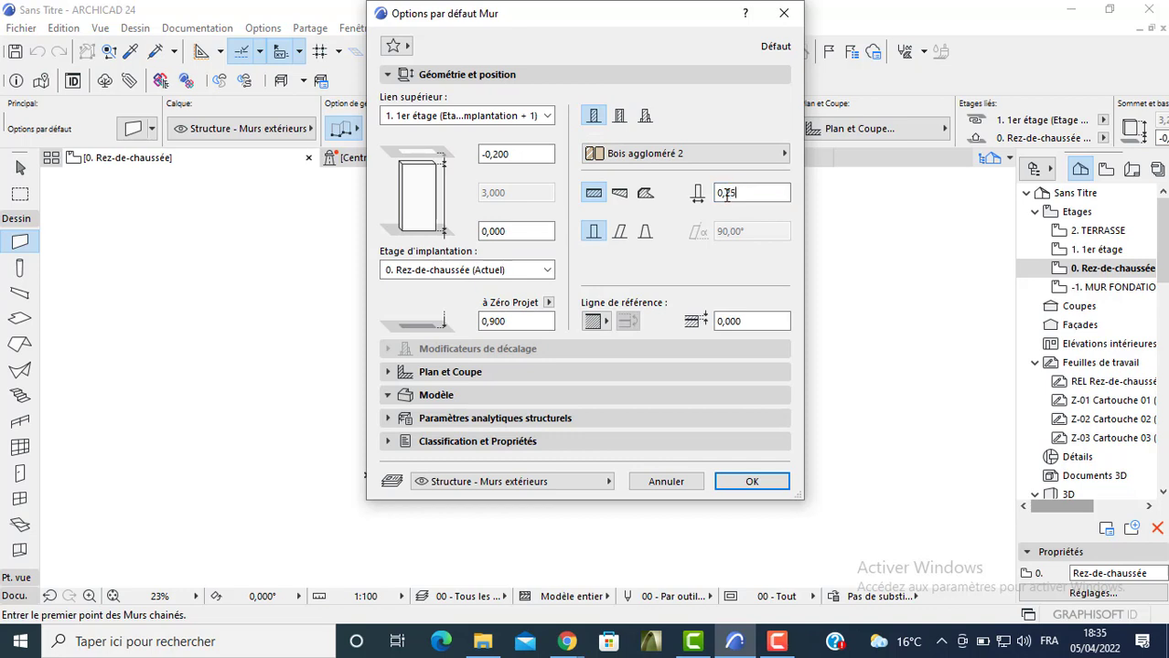
Override all three default wall surfaces with linked Enduit - Blanc nature and apply the wall settings
click(426, 395)
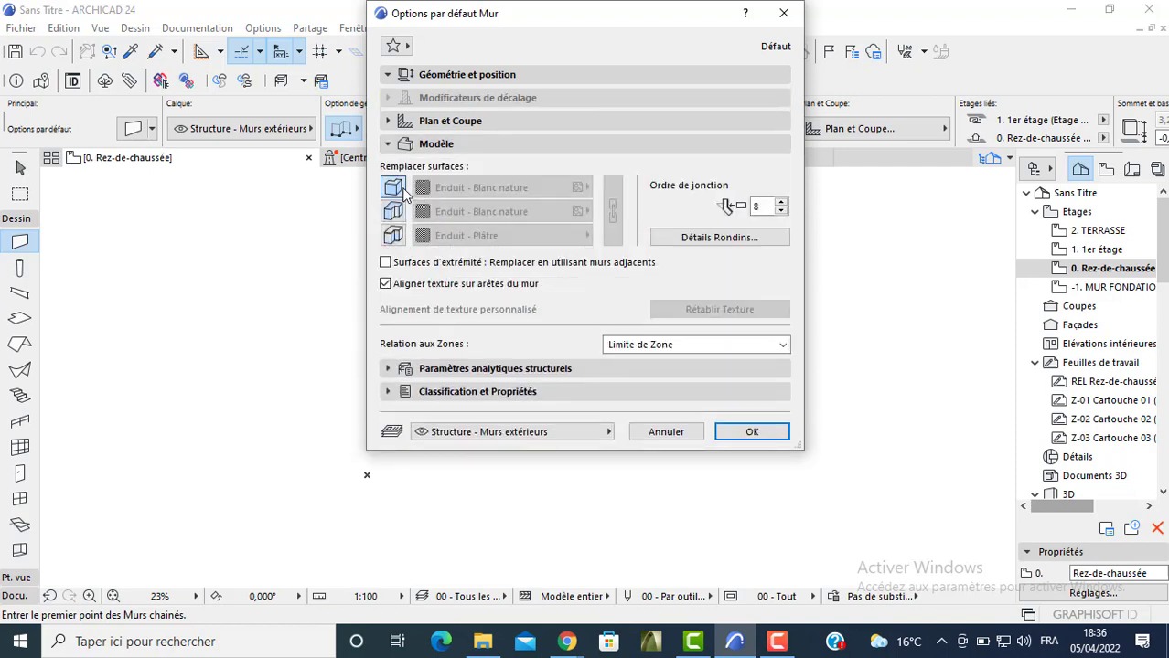
click(392, 211)
click(393, 235)
click(612, 208)
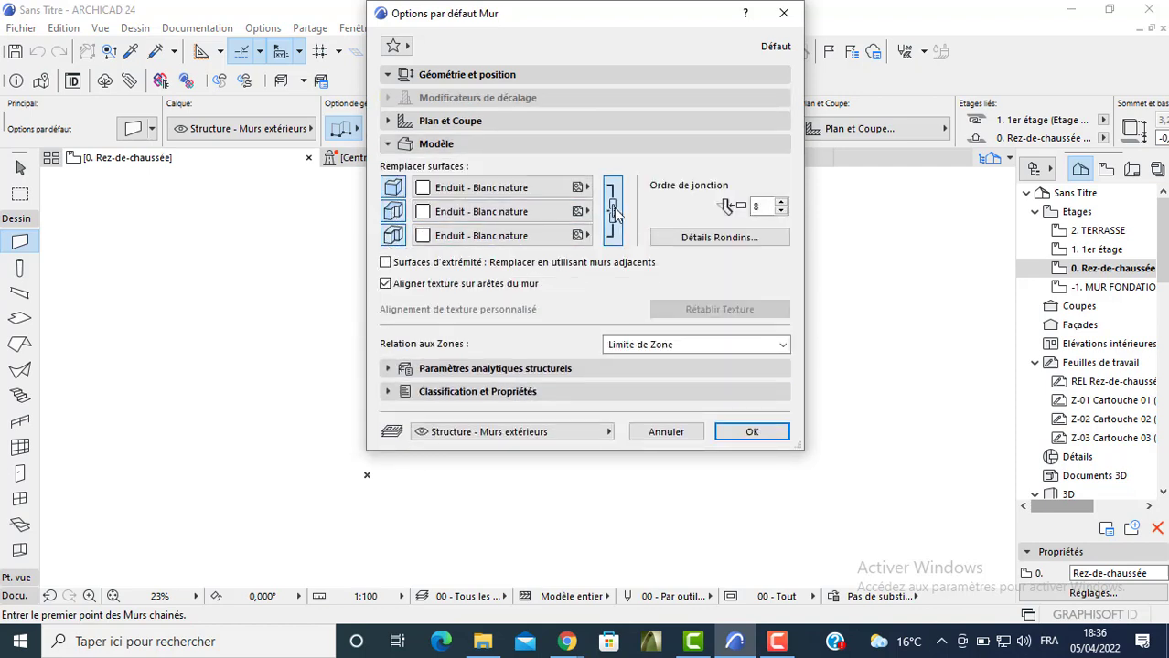
key(Return)
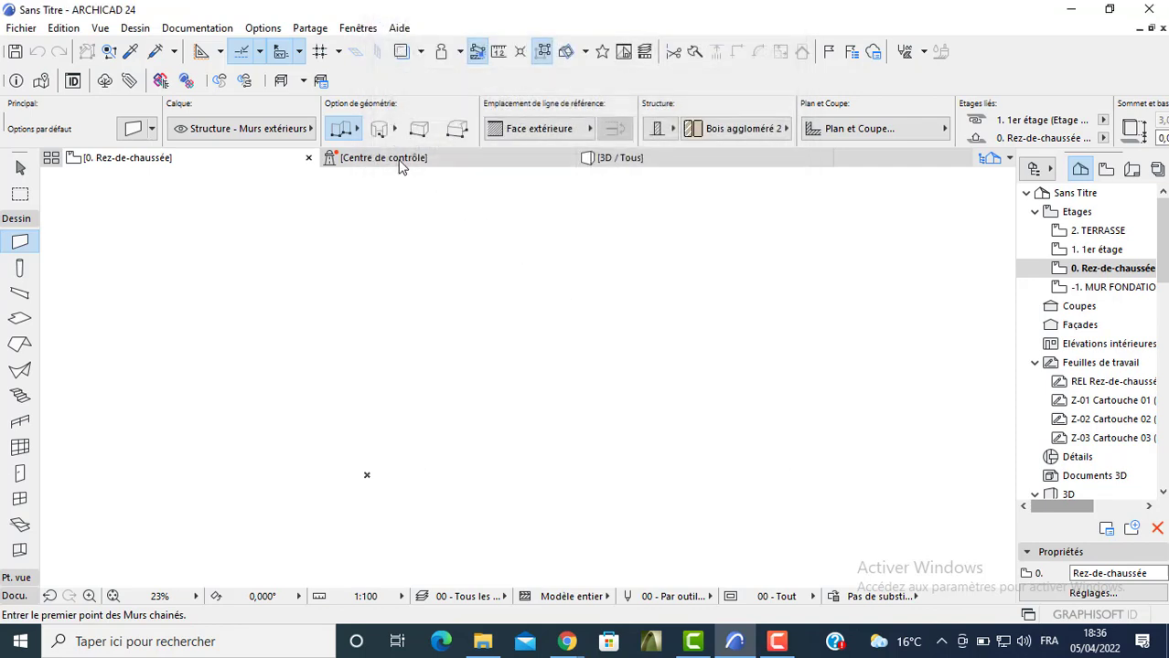
Draw a rectangular run of exterior walls measuring 10 by 11 on the Rez-de-chaussée plan
click(358, 133)
click(426, 126)
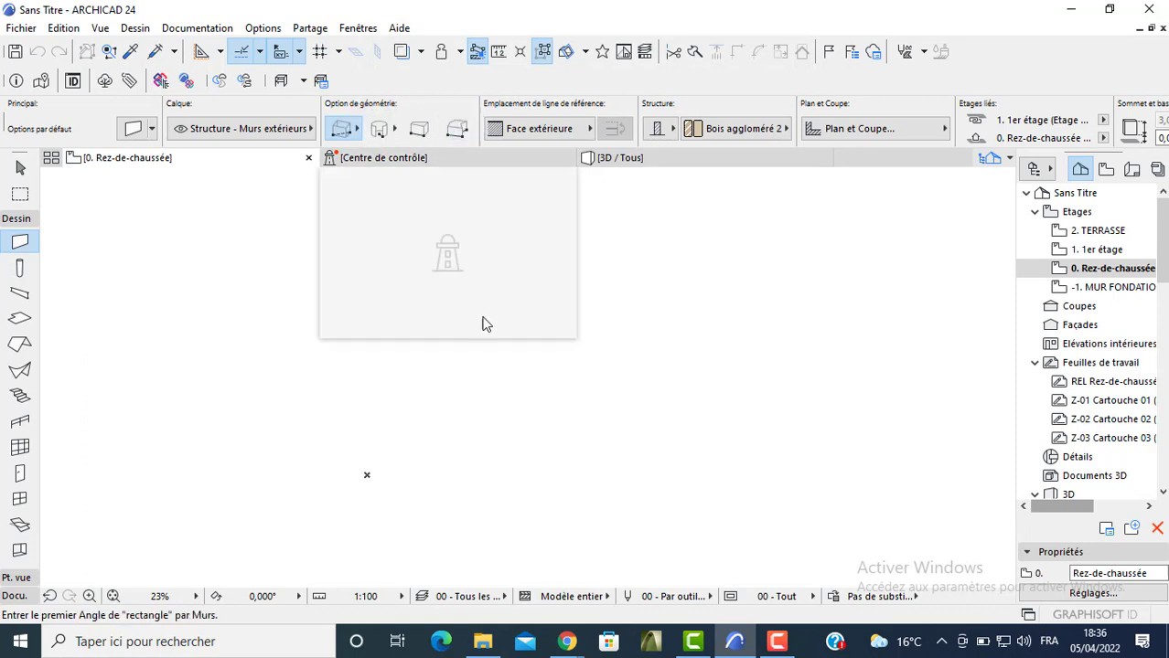
click(466, 452)
scroll(617, 279, up, 2)
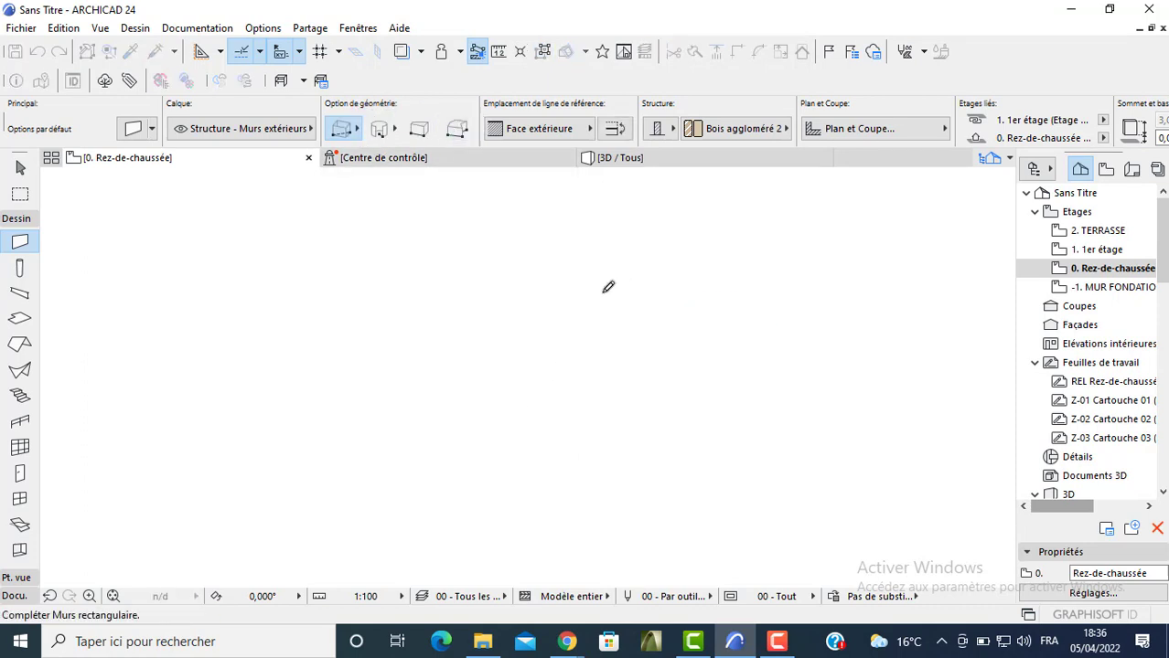
scroll(524, 298, up, 1)
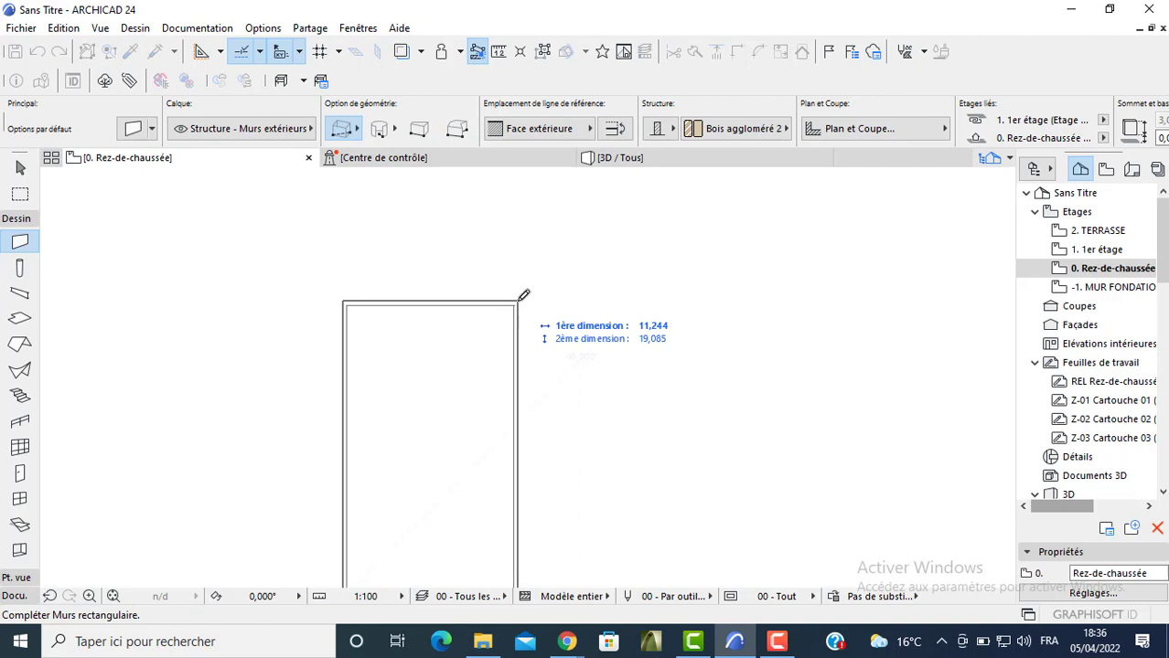
text(10)
key(Tab)
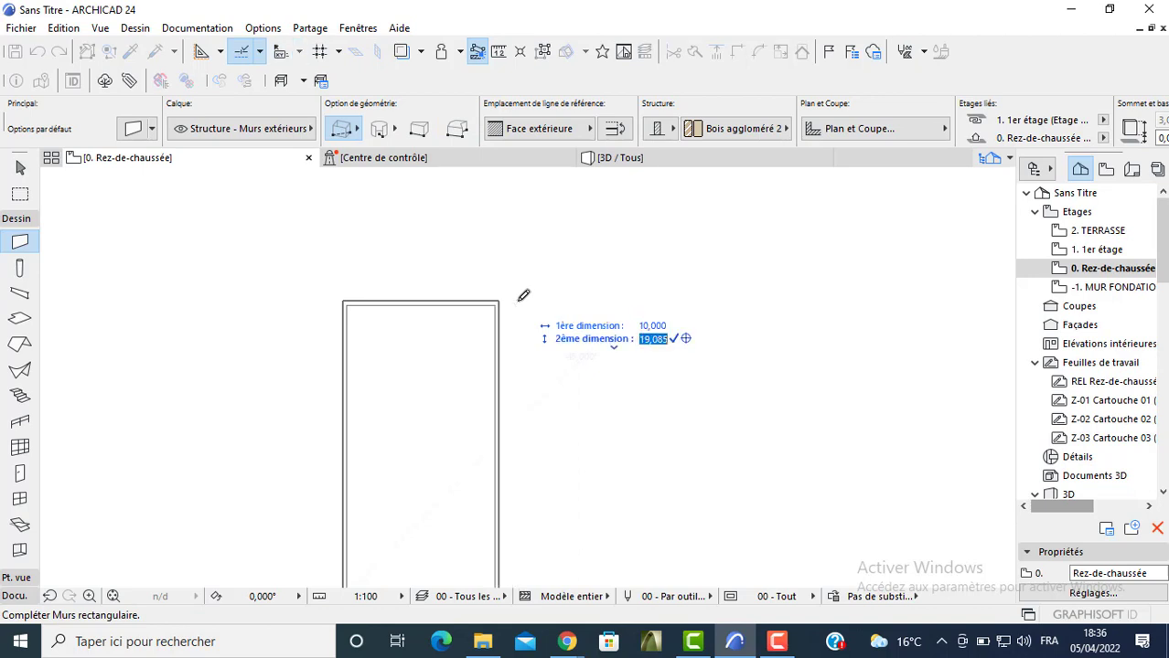
text(11)
key(Return)
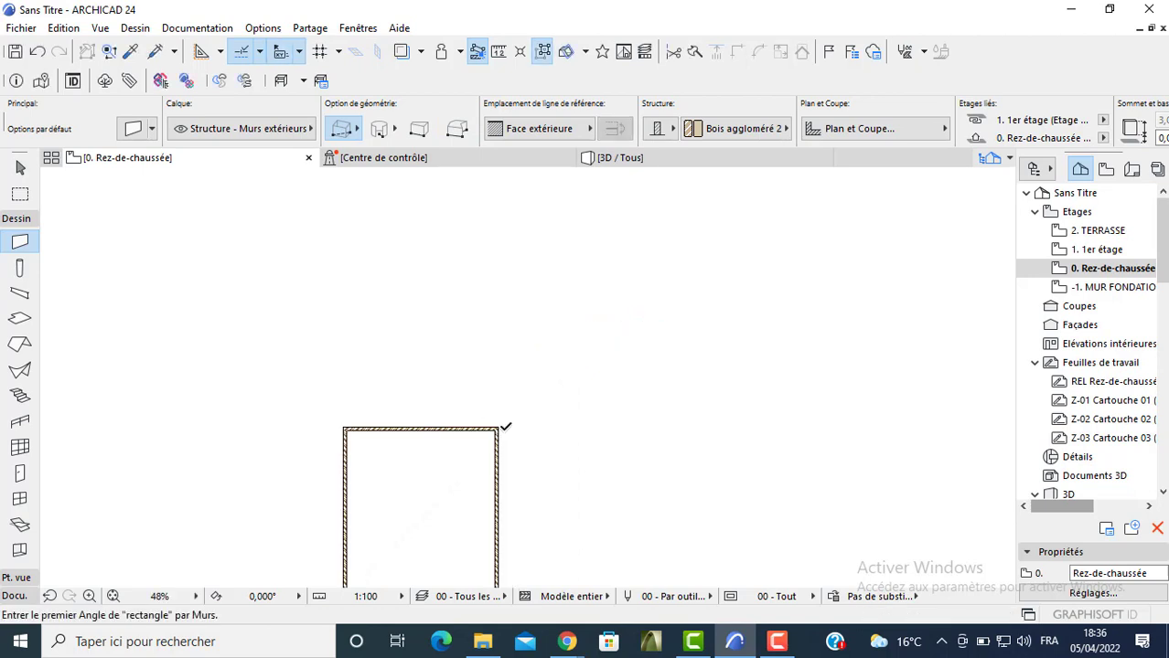
Switch the Wall tool to single straight walls and set the wall thickness to 0,1
middle_drag(506, 427, 501, 301)
scroll(384, 342, up, 2)
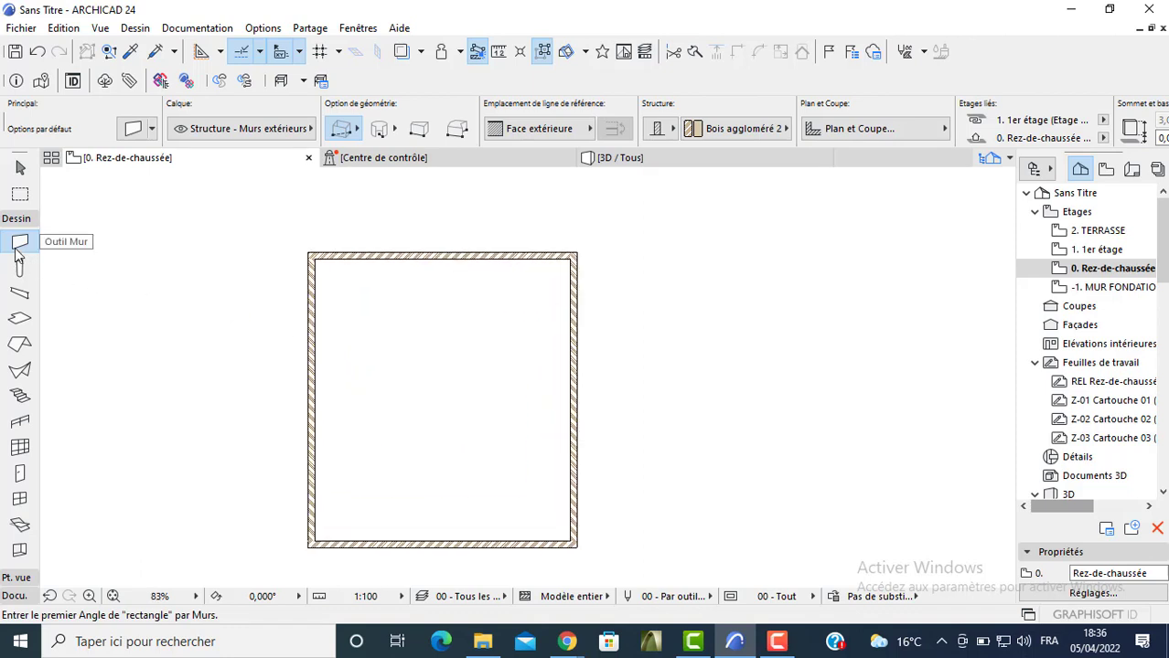
click(341, 128)
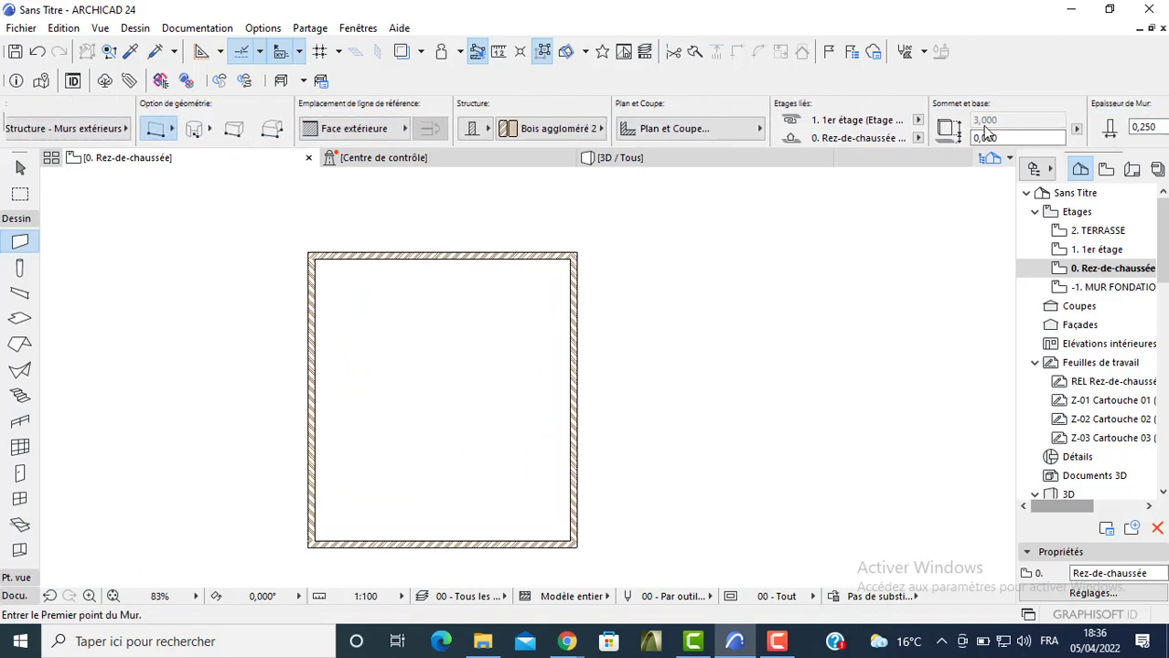
drag(971, 127, 960, 131)
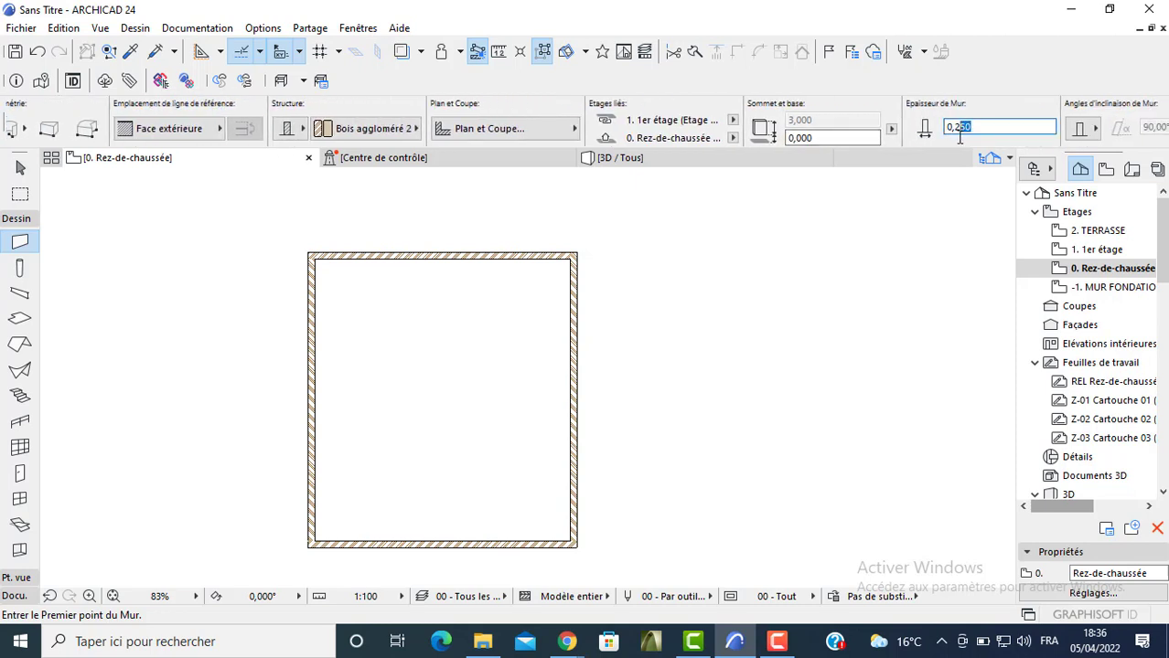
key(BackSpace)
key(BackSpace)
text(1)
key(Return)
Draw a partition wall along the upper exterior wall's inner face, corner to corner, with its reference line on Face intérieure
scroll(292, 266, up, 3)
click(331, 254)
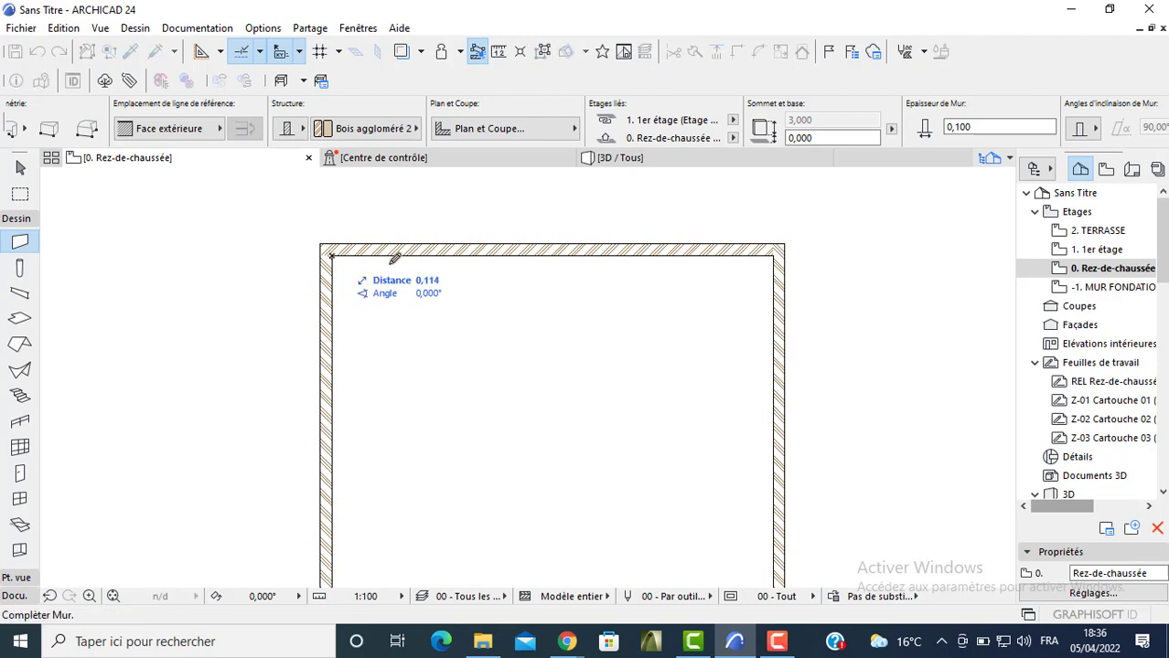
scroll(395, 256, up, 3)
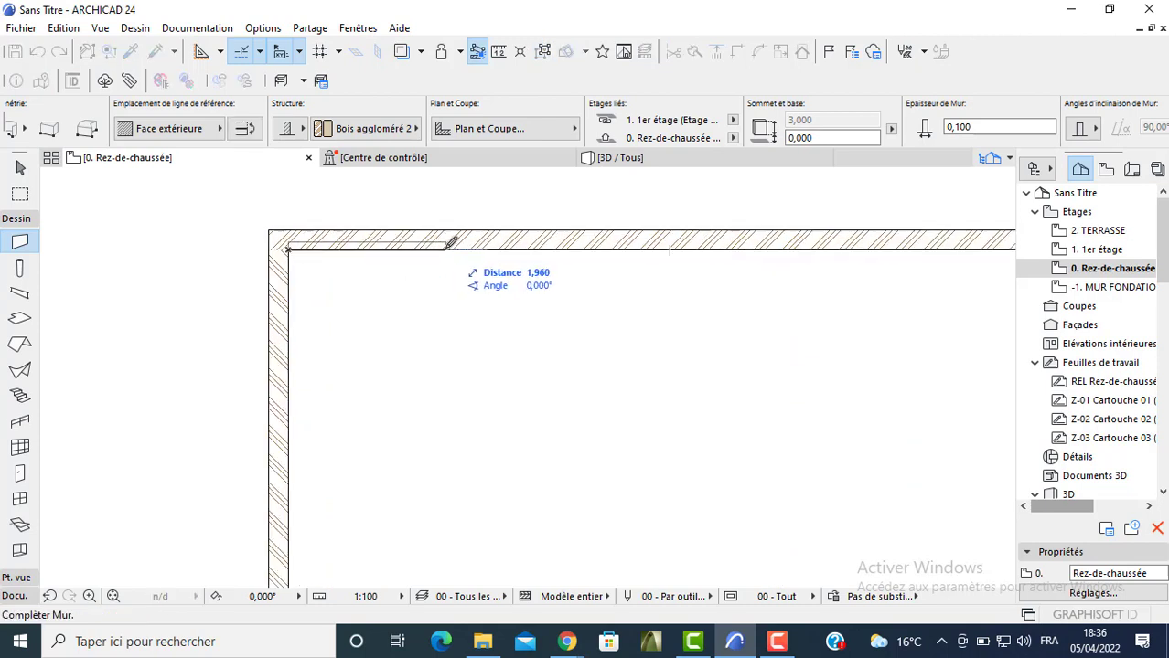
key(c)
key(c)
middle_drag(643, 253, 621, 251)
scroll(621, 251, down, 2)
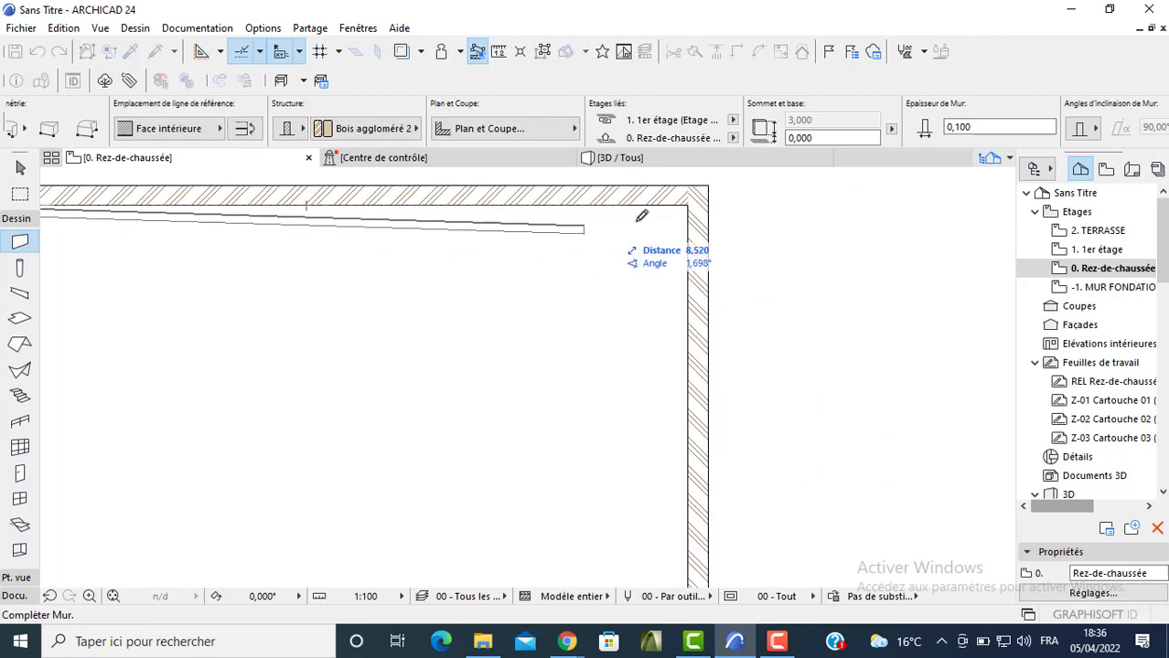
click(688, 212)
scroll(563, 219, down, 2)
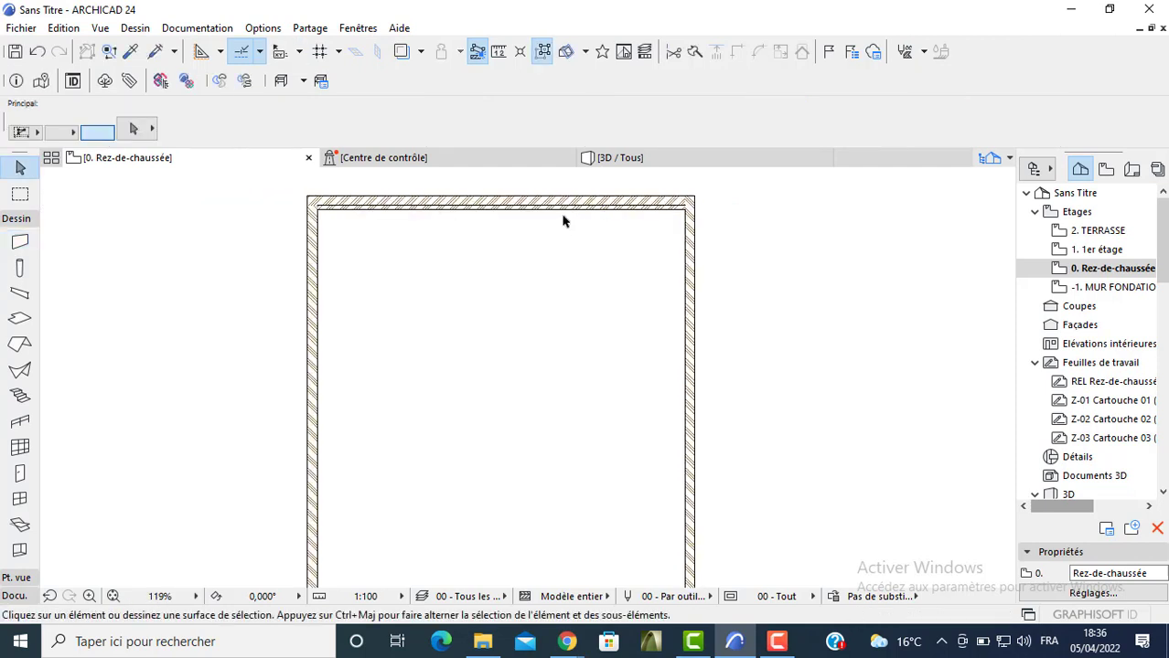
Move the upper horizontal partition wall straight down by 3,2 from the exterior wall
scroll(563, 220, up, 1)
shift+click(564, 212)
click(563, 210)
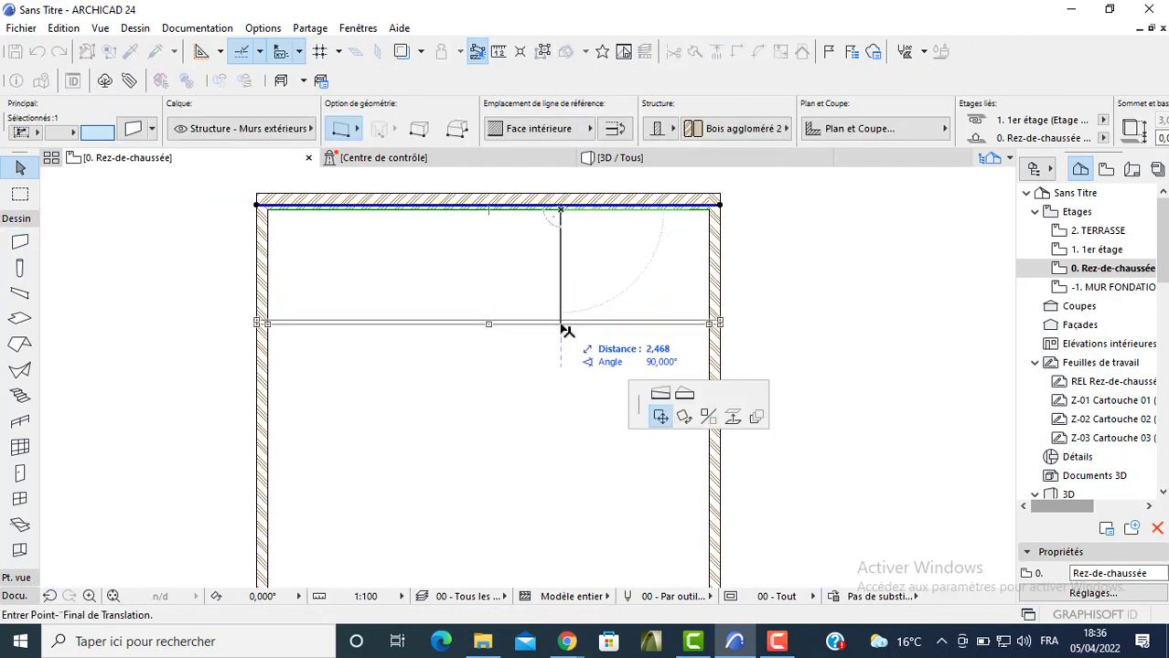
text(3)
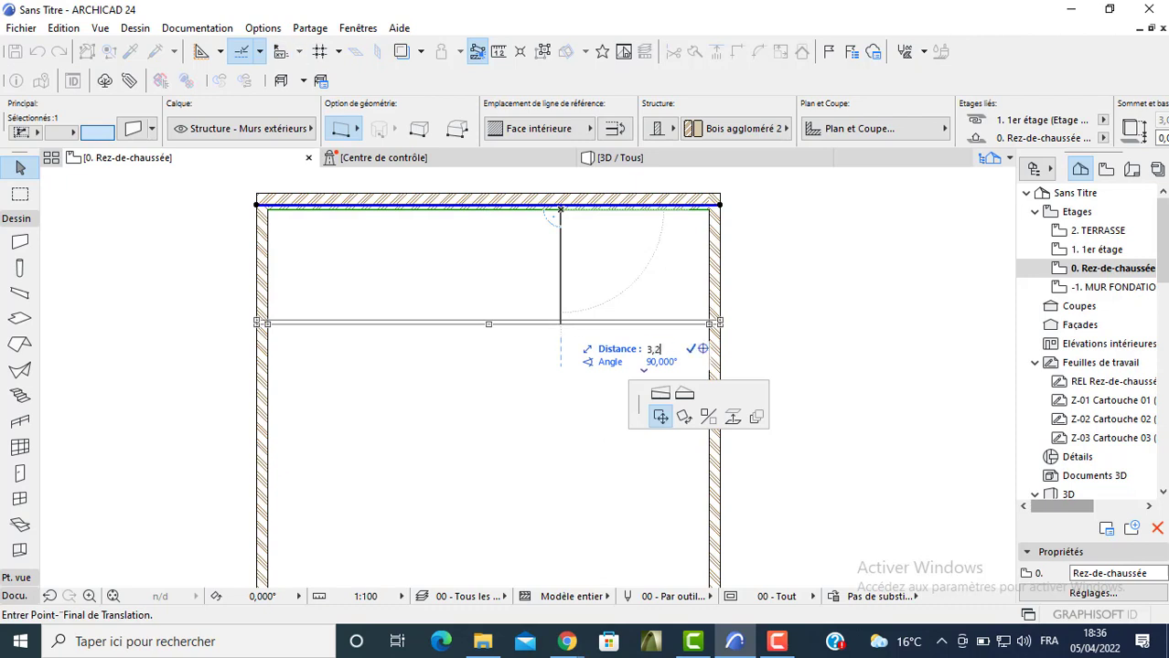
text(,2)
key(Return)
Copy the horizontal partition wall 2,6 straight down and deselect it
click(560, 356)
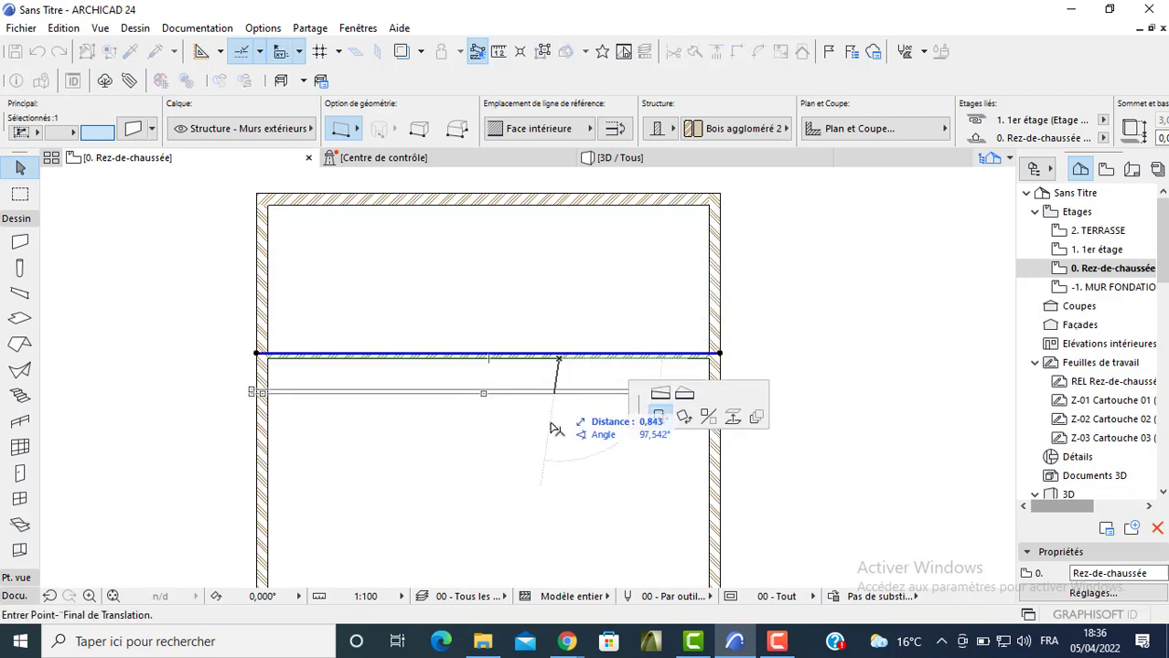
key(ctrl)
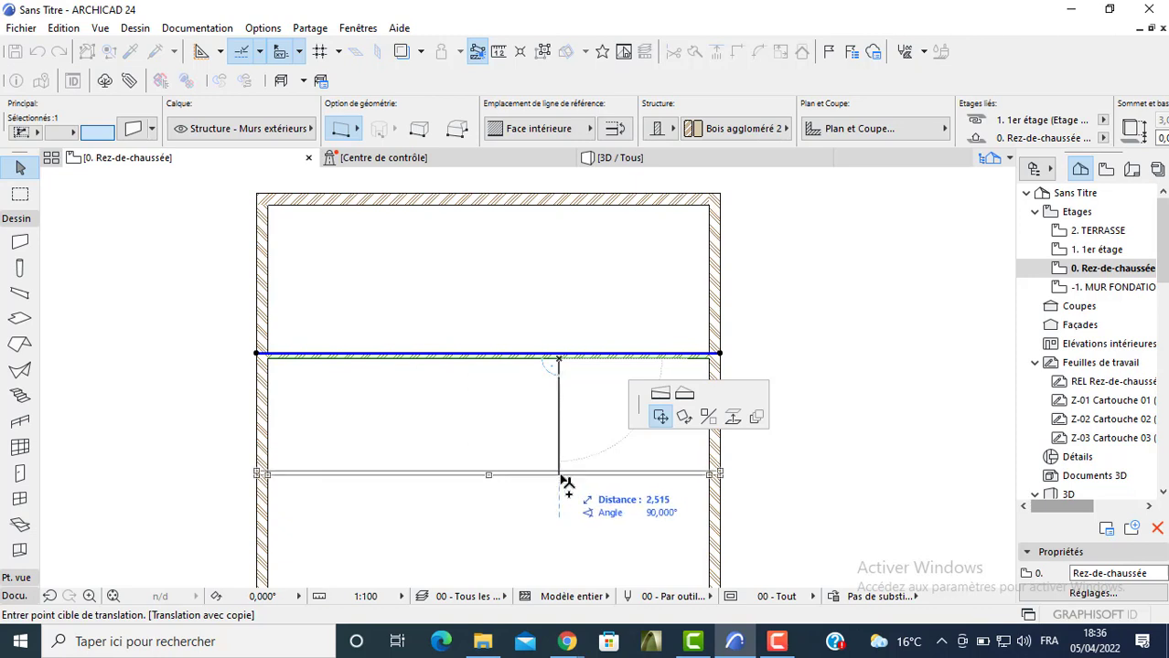
text(2,600)
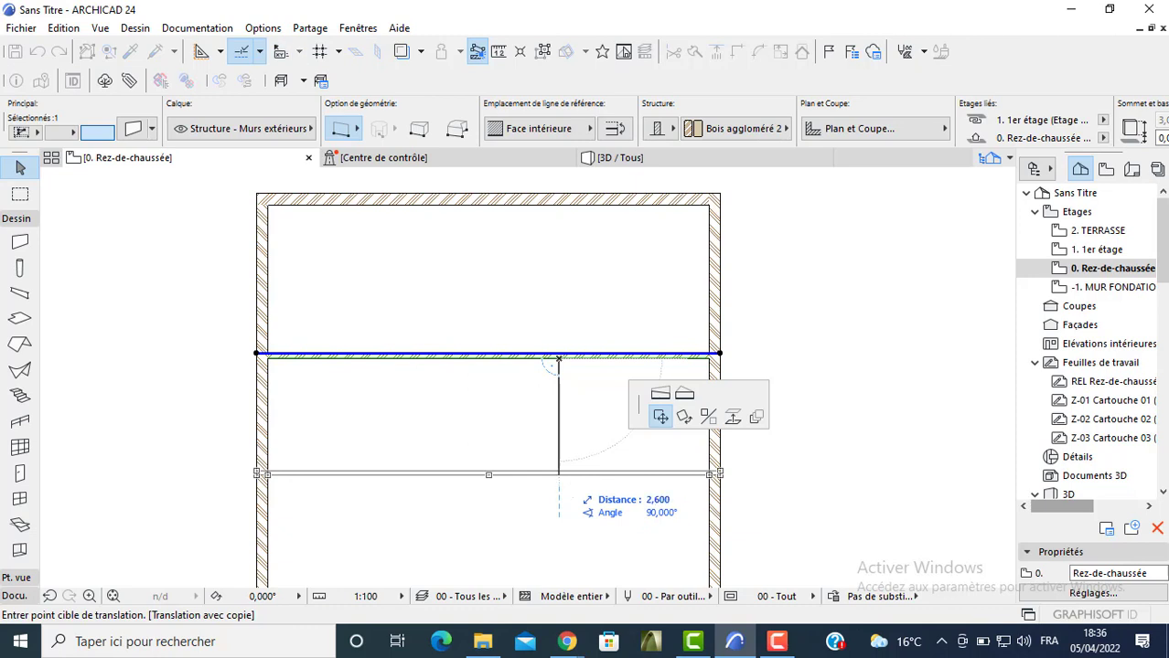
key(Return)
scroll(555, 434, down, 1)
scroll(555, 435, down, 1)
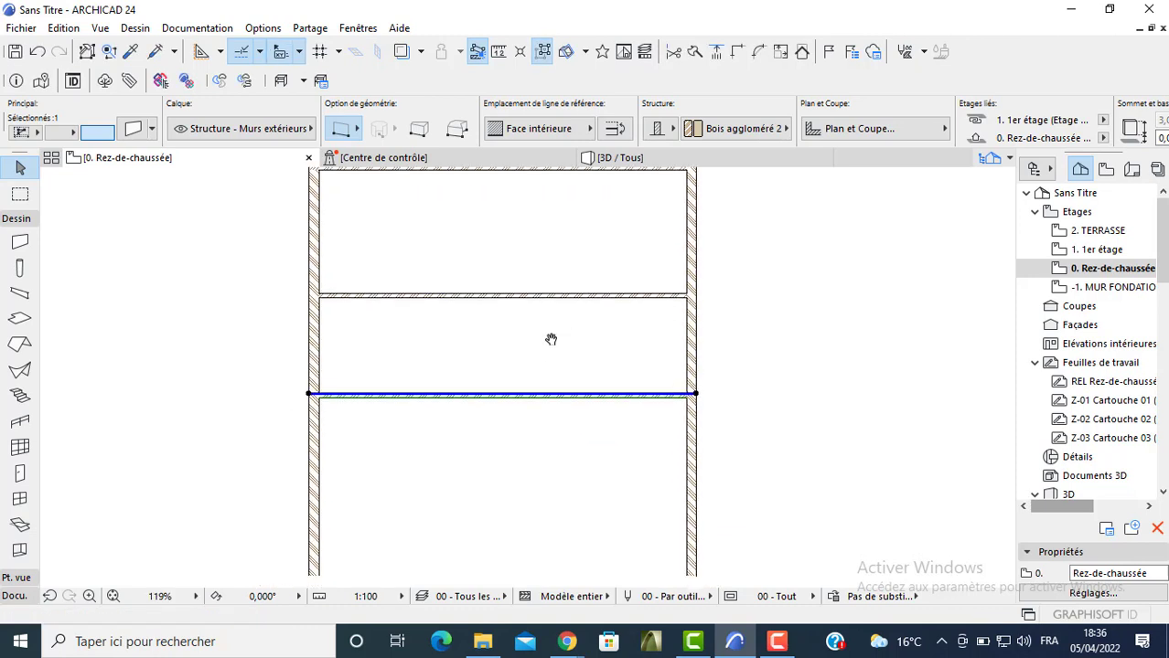
click(576, 485)
Set the default wall thickness to 0,25, its upper link to Non lié and its height to 1
click(20, 243)
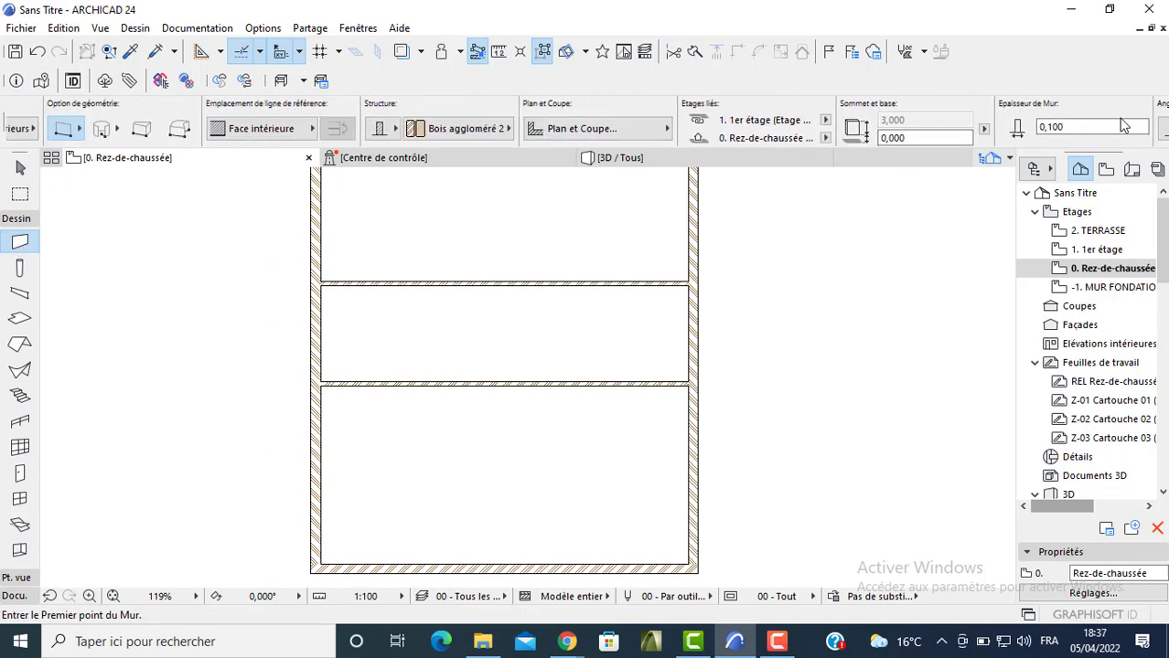
click(955, 127)
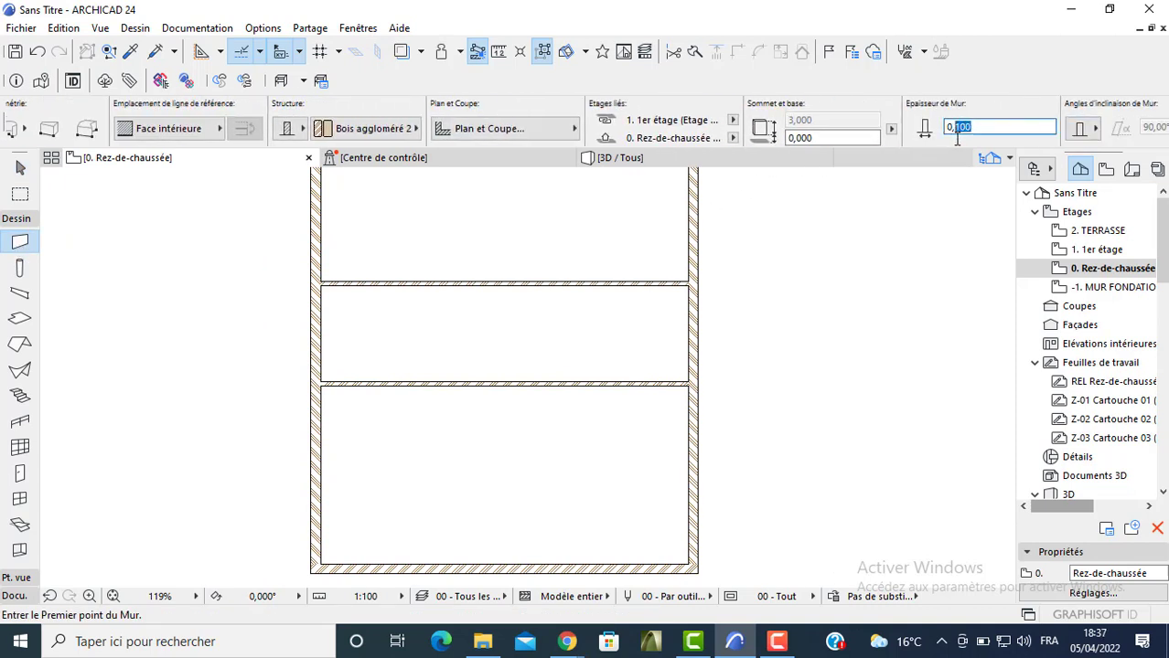
text(25)
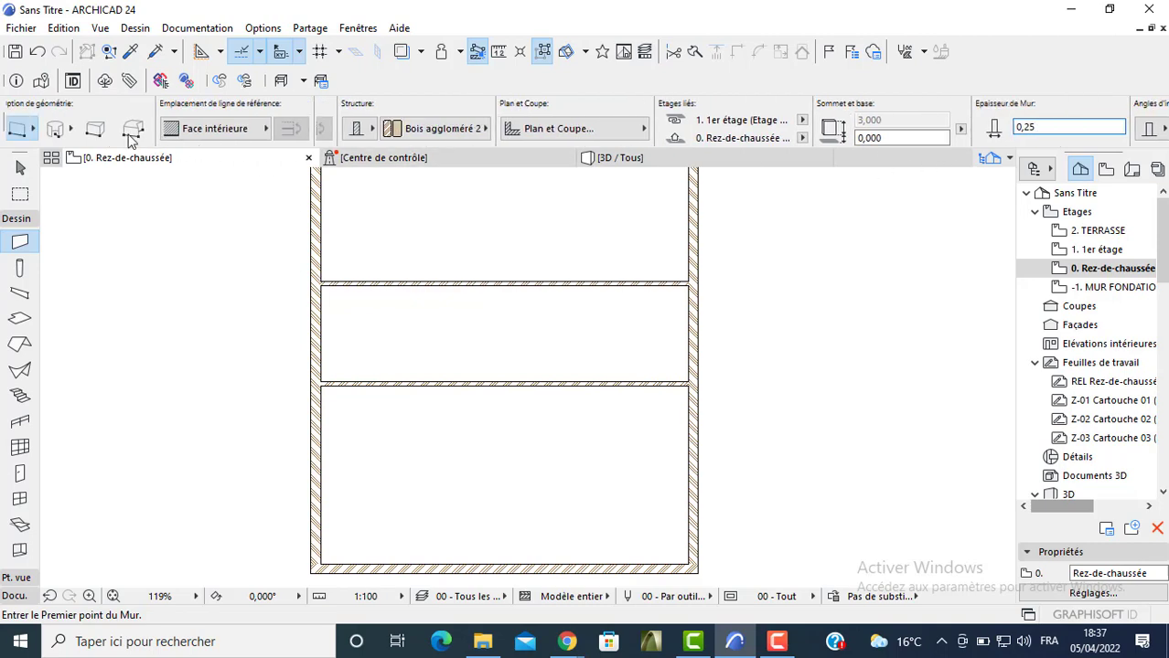
key(ctrl+t)
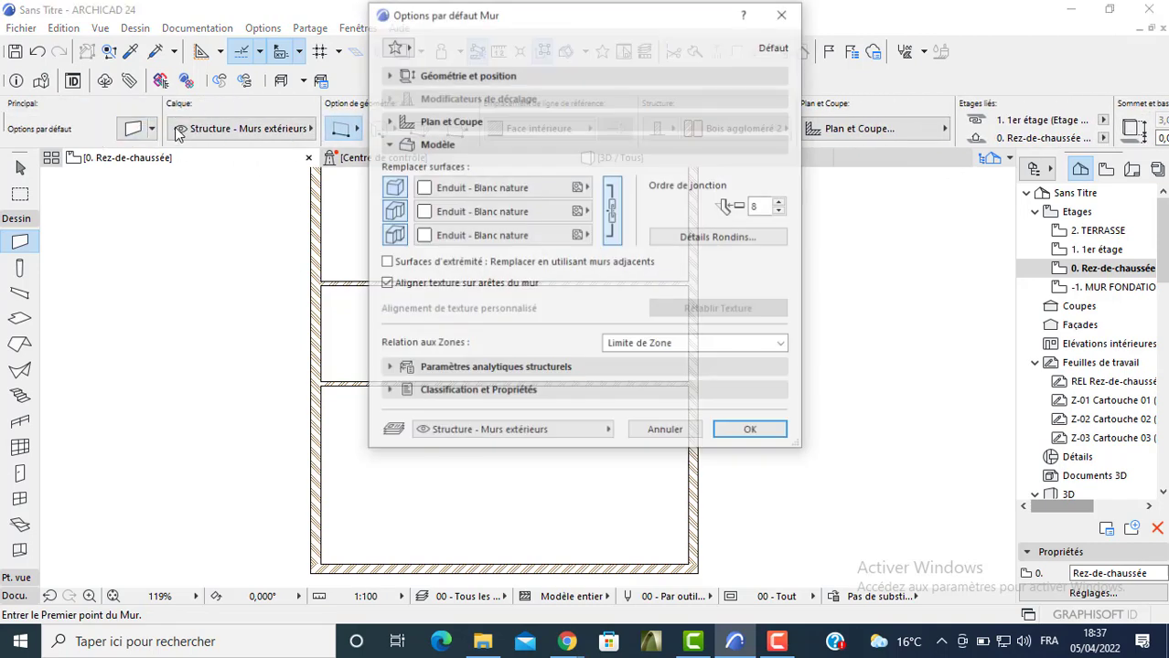
click(473, 76)
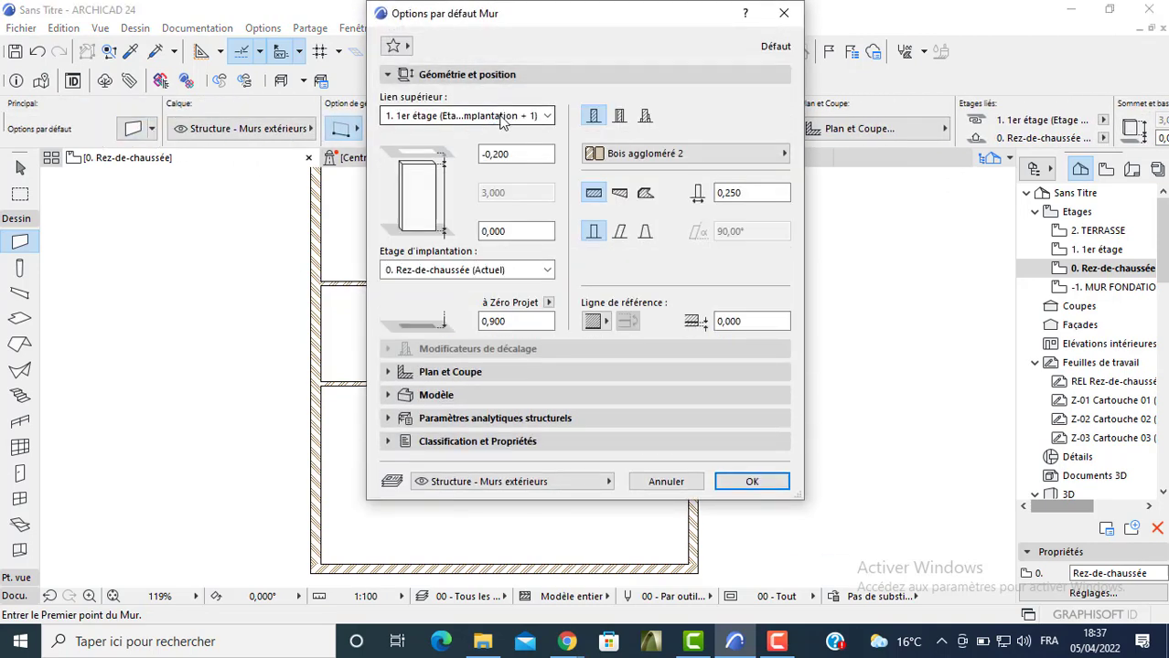
click(458, 117)
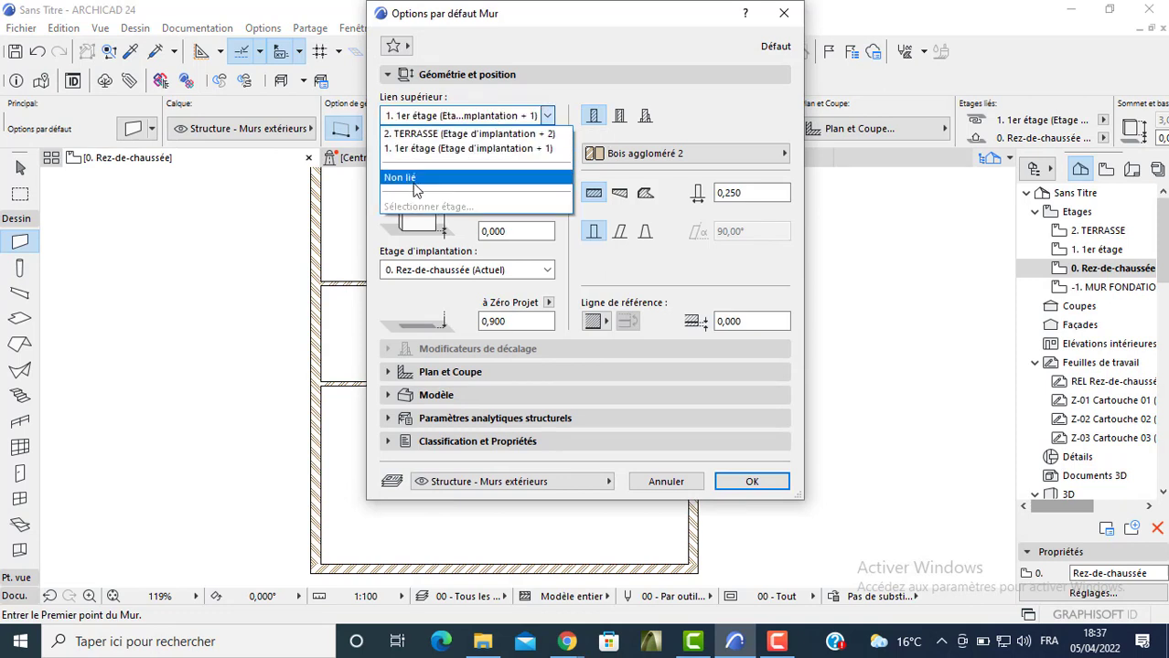
click(437, 177)
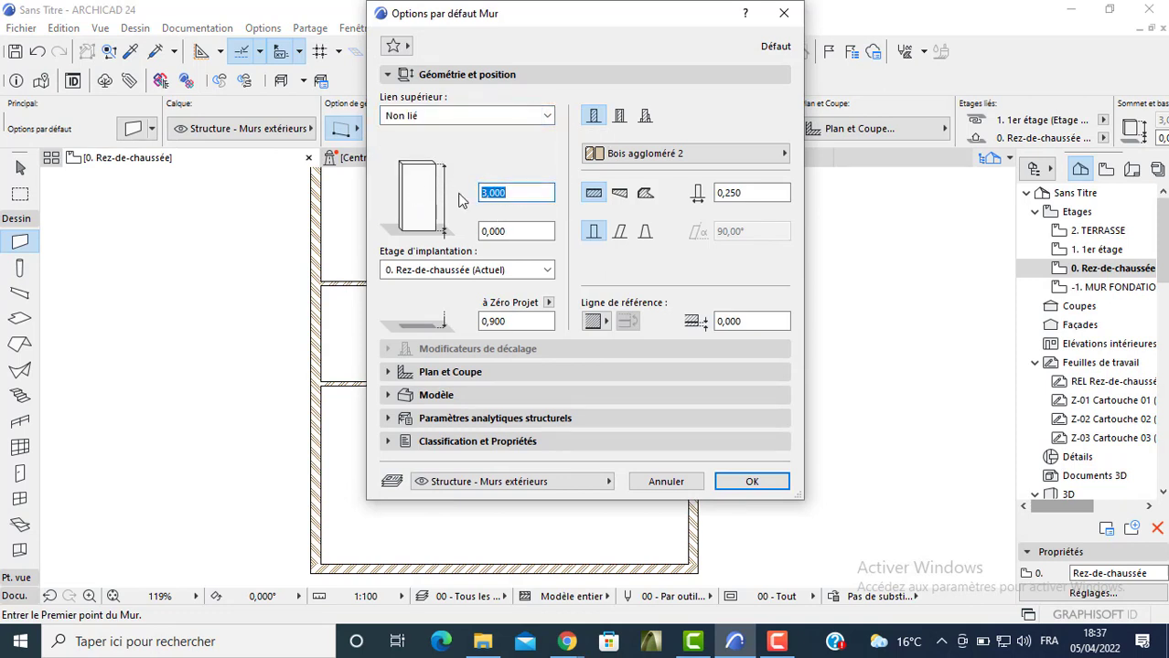
text(1)
click(748, 483)
Draw a low wall down the right exterior wall's inner face, from the lower partition to the bottom exterior wall
scroll(699, 396, up, 5)
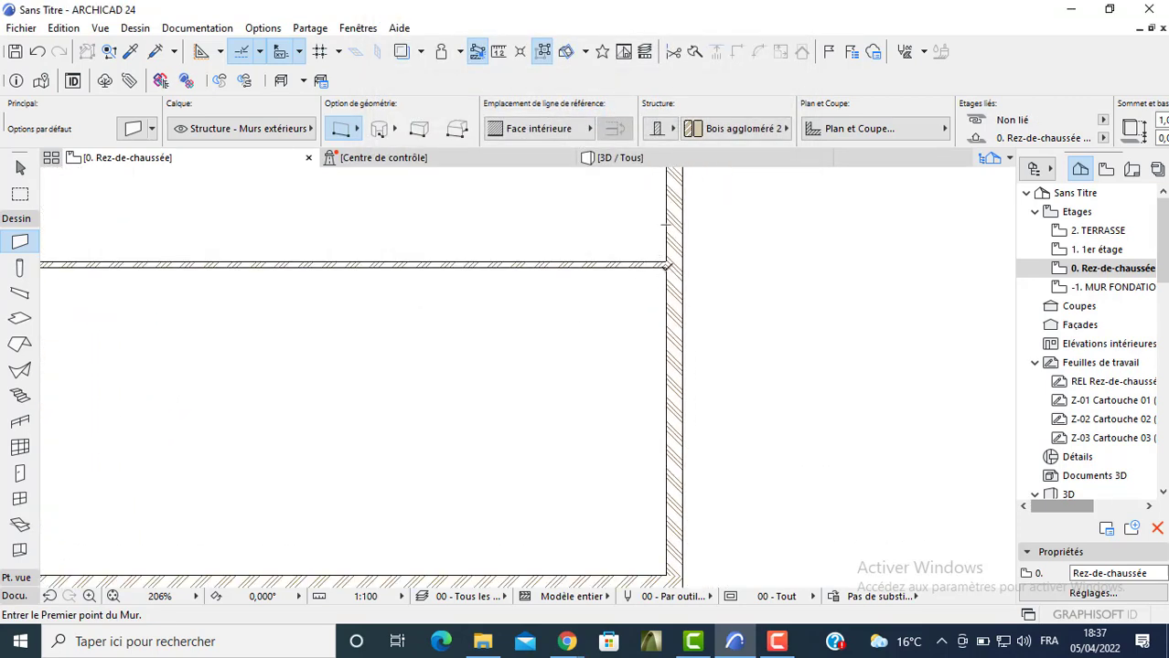
click(666, 266)
middle_drag(665, 289, 657, 209)
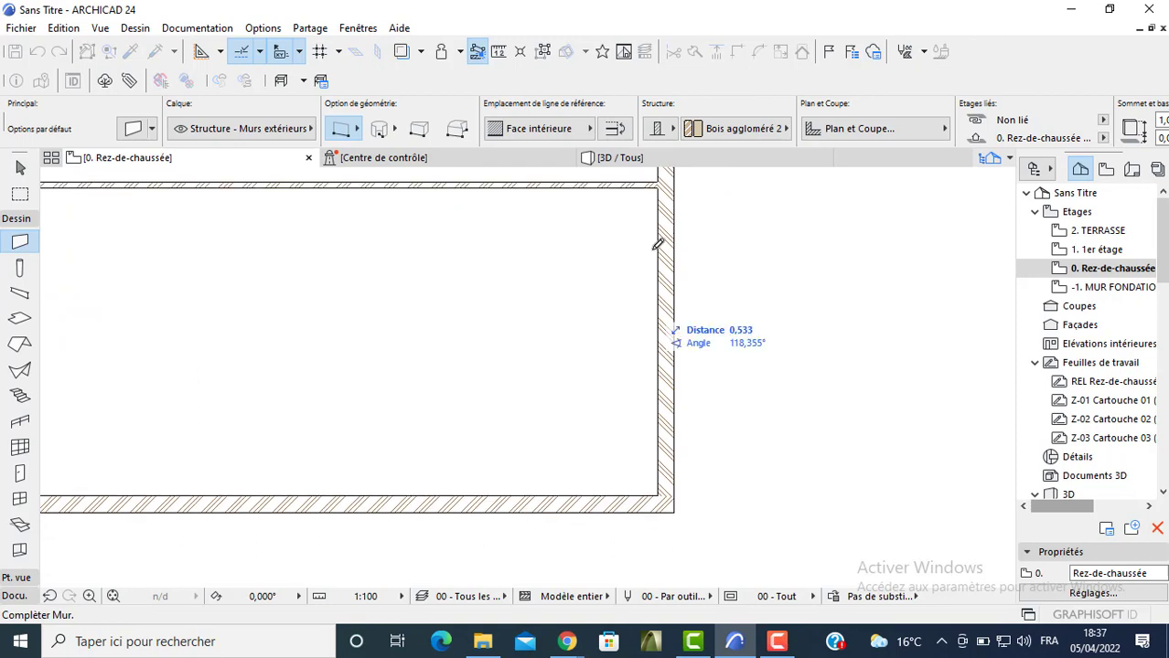
click(659, 484)
key(w)
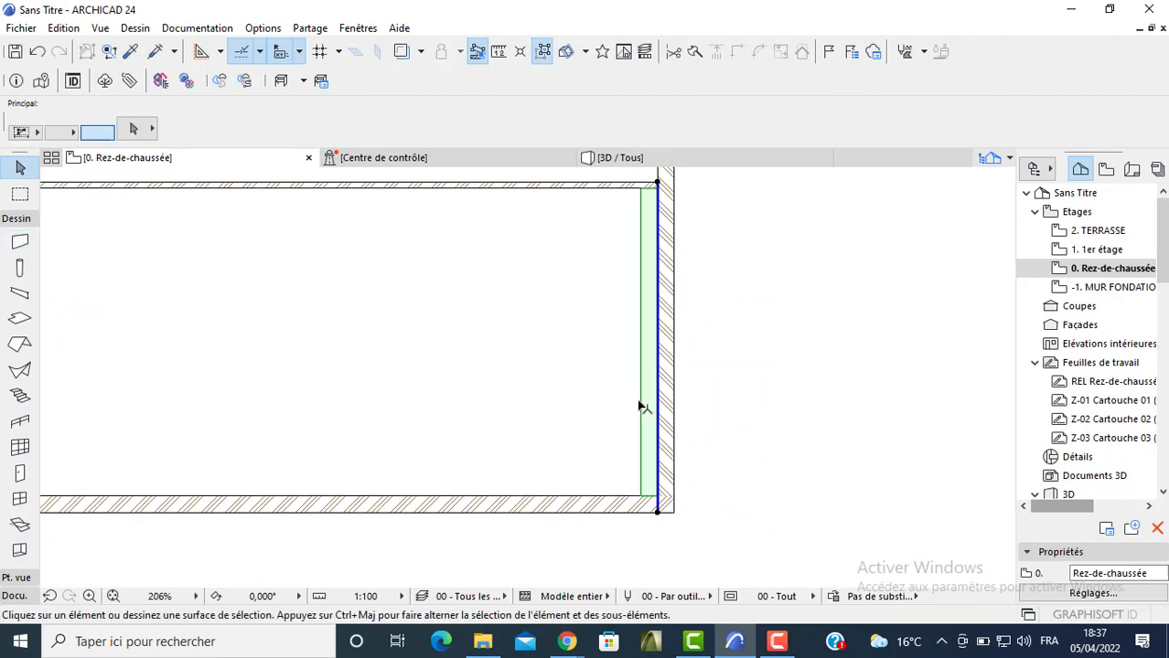
Move the new vertical low wall 3,55 horizontally to the left
click(640, 406)
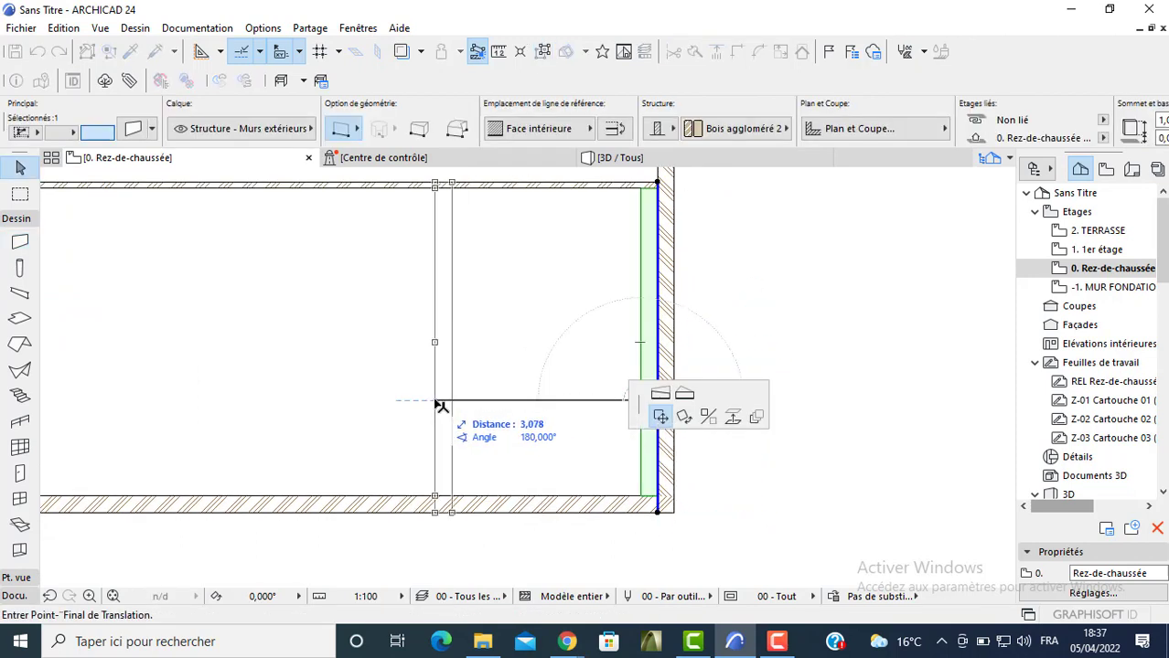
text(3)
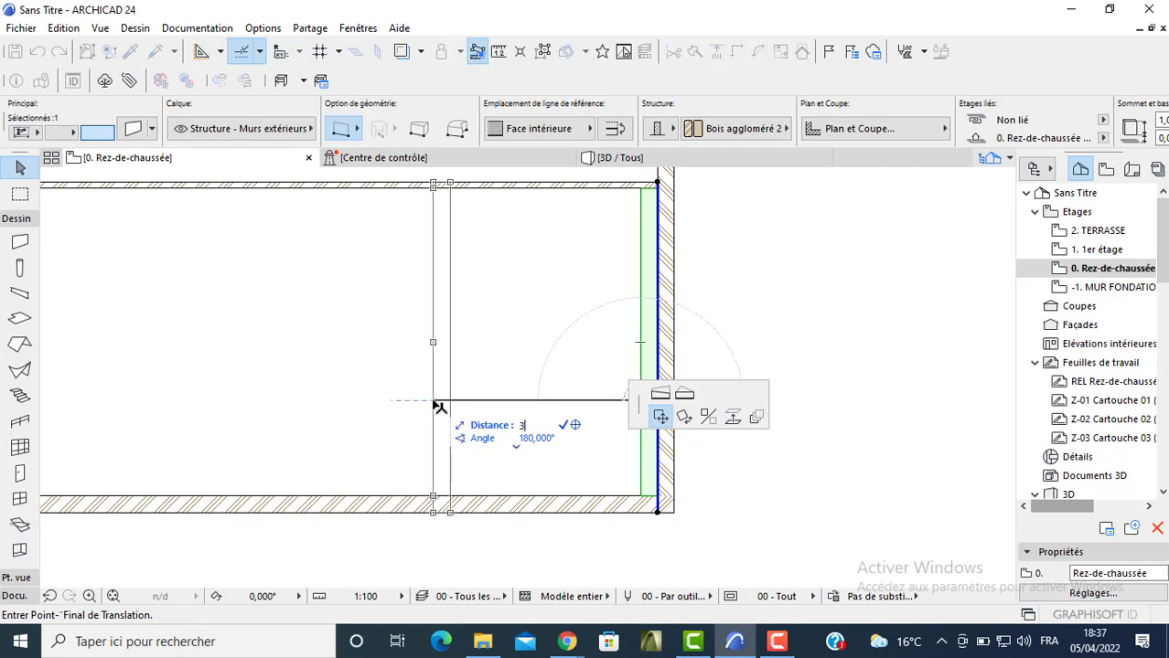
text(,55)
key(Return)
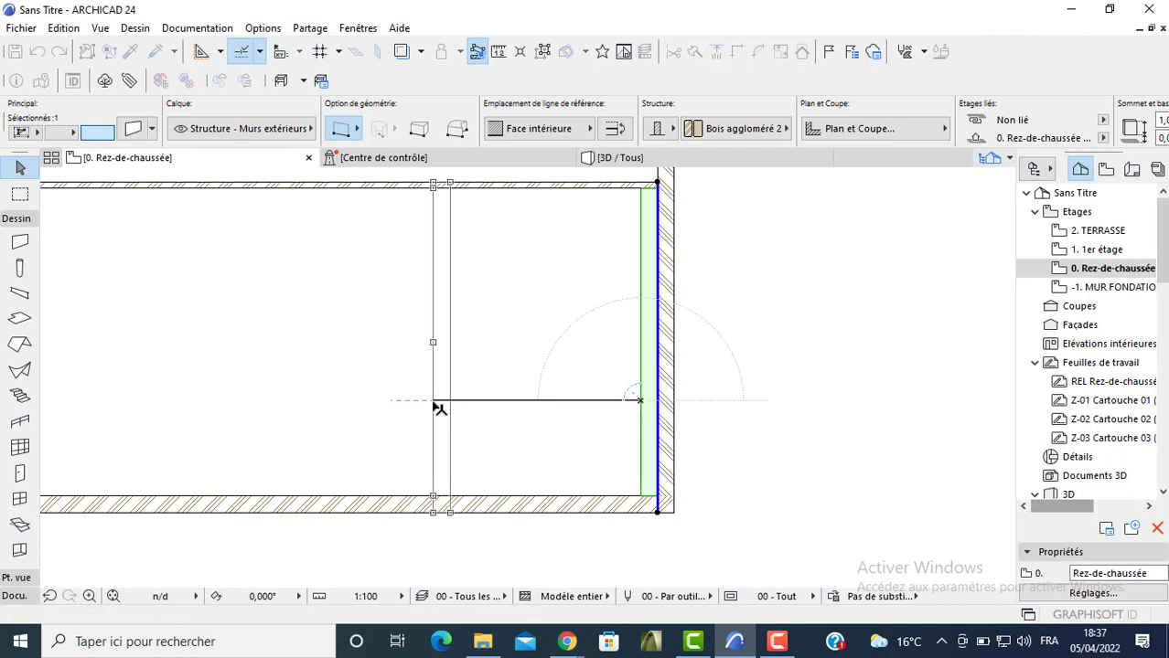
click(397, 404)
Copy the vertical low wall 2,15 horizontally to the left and clear the selection
click(407, 396)
click(408, 400)
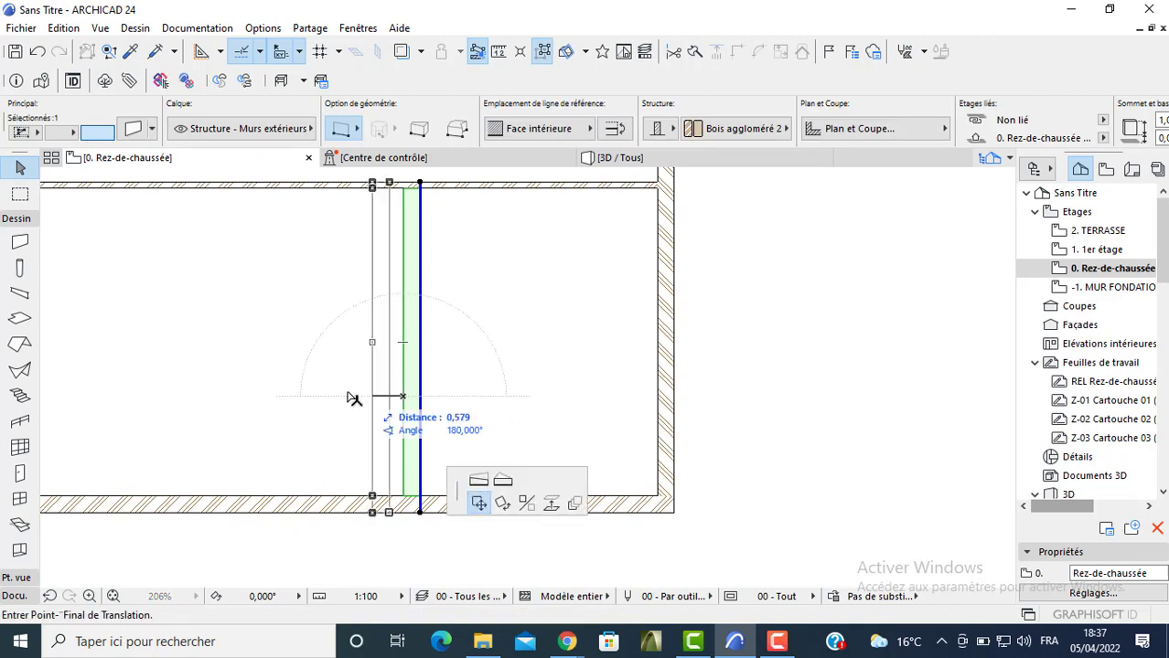
key(ctrl)
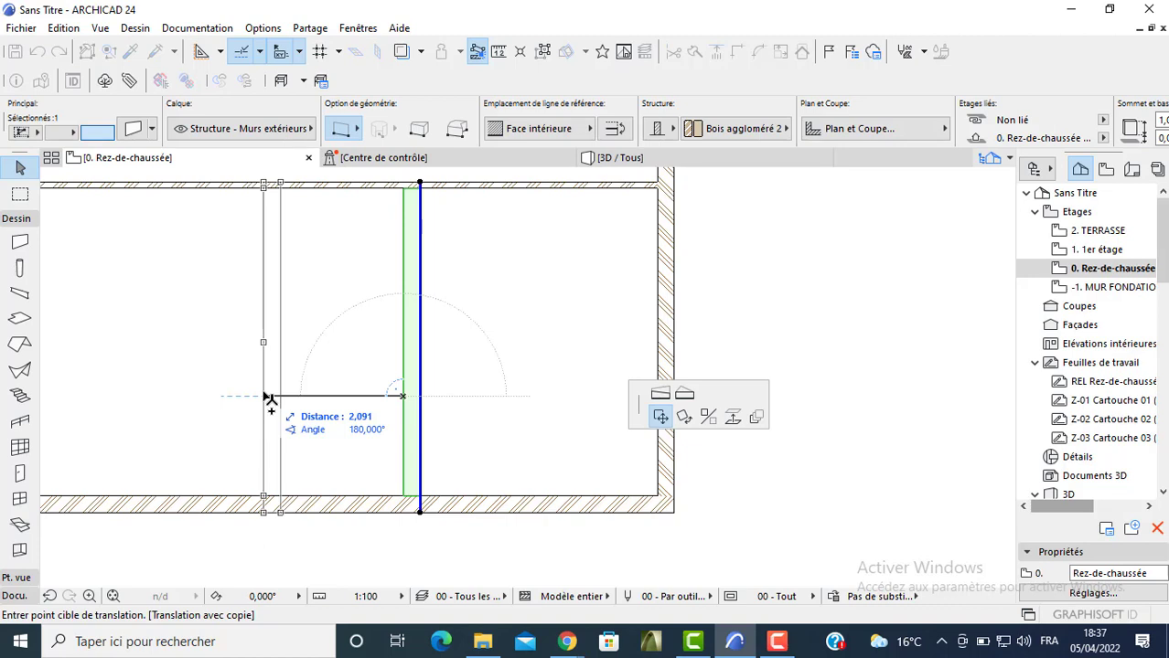
text(2)
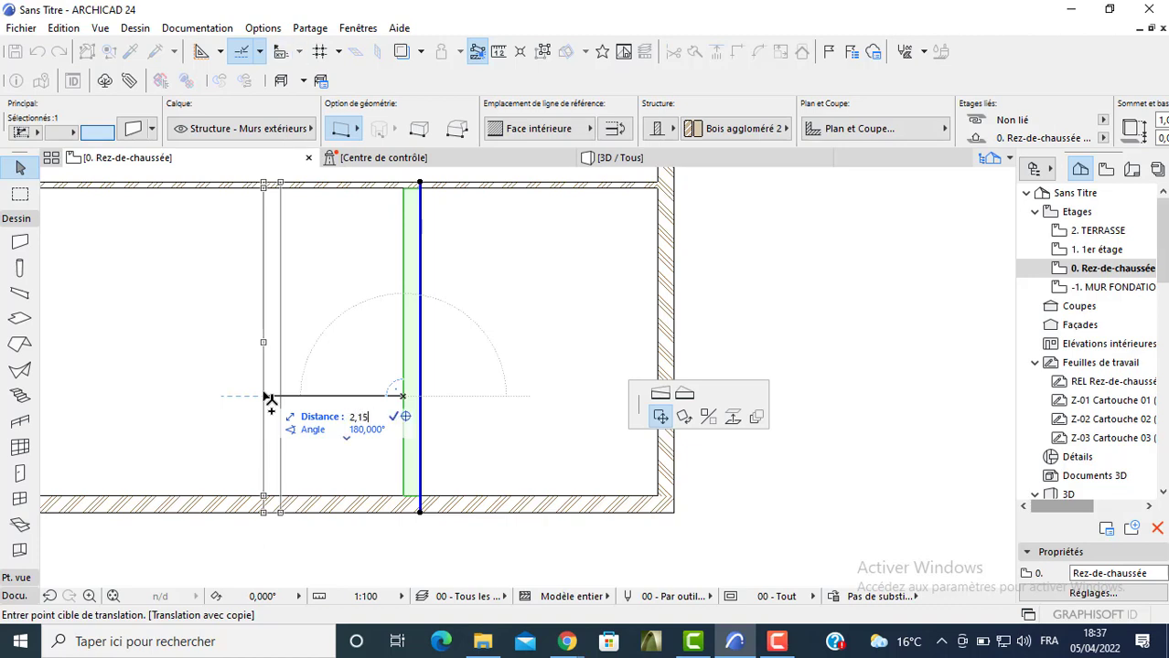
text(,15)
key(Return)
key(Escape)
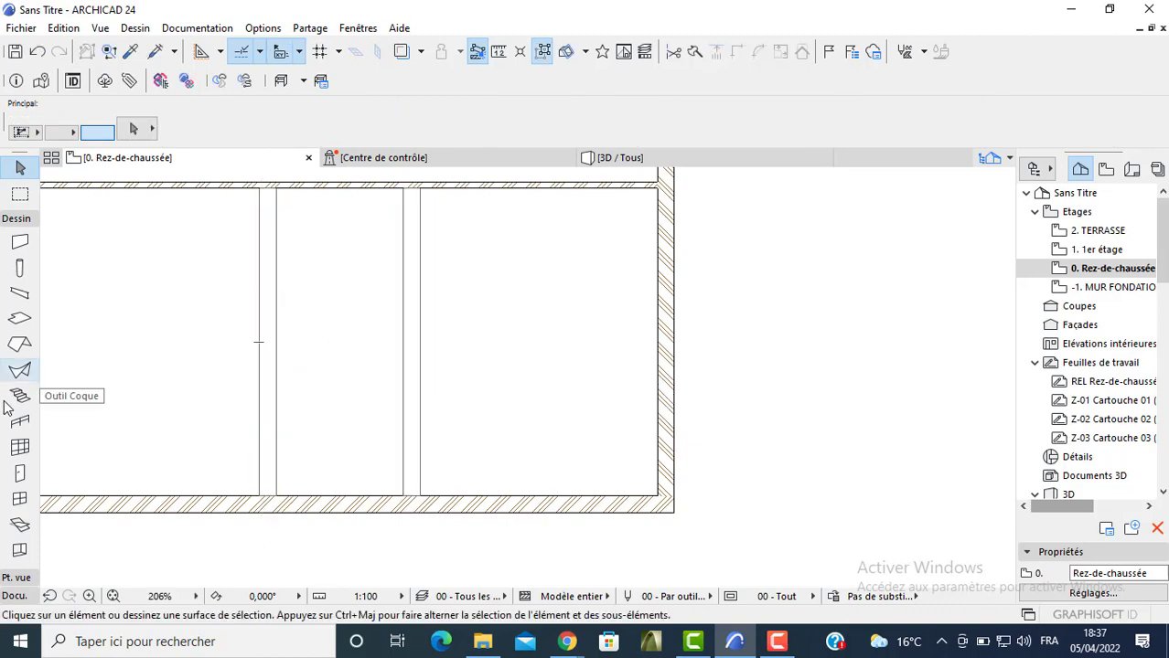
Draw a polyline from the right low wall's upper-right corner, 1 down, then about 2,8 left across both low walls
click(15, 595)
click(20, 509)
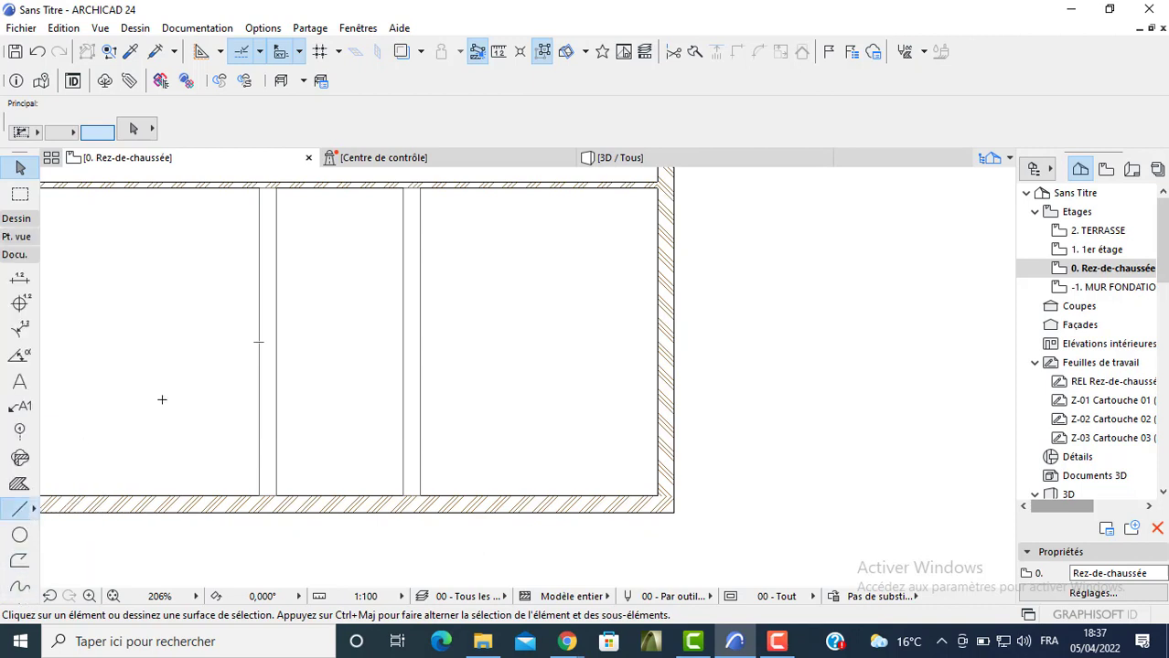
click(419, 187)
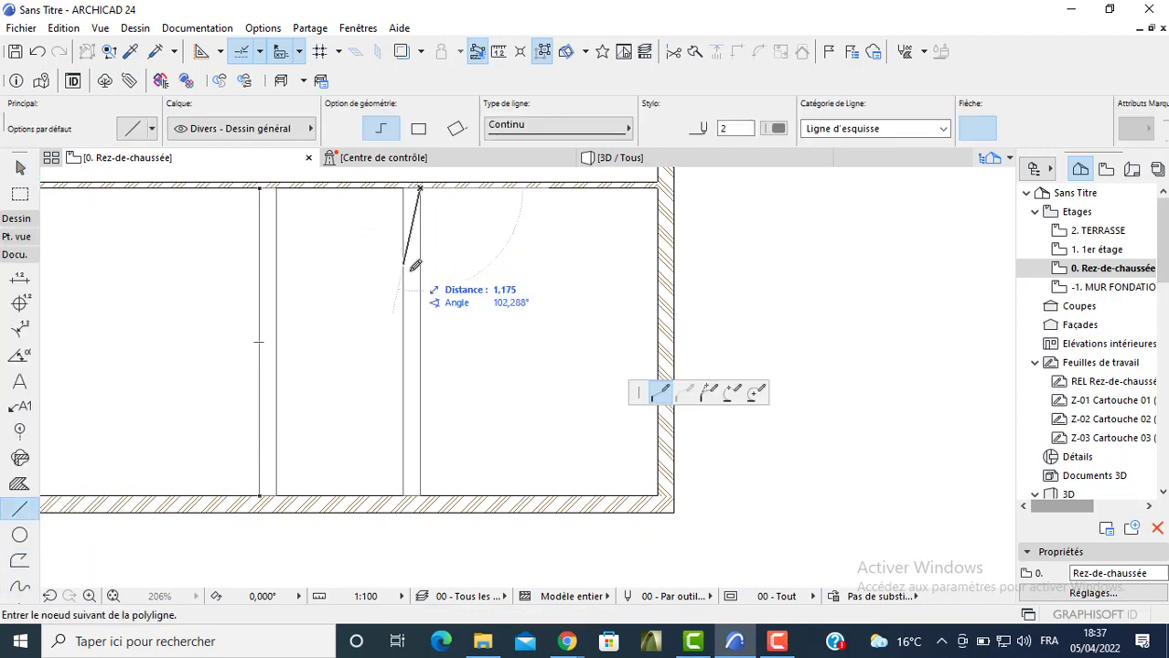
text(1)
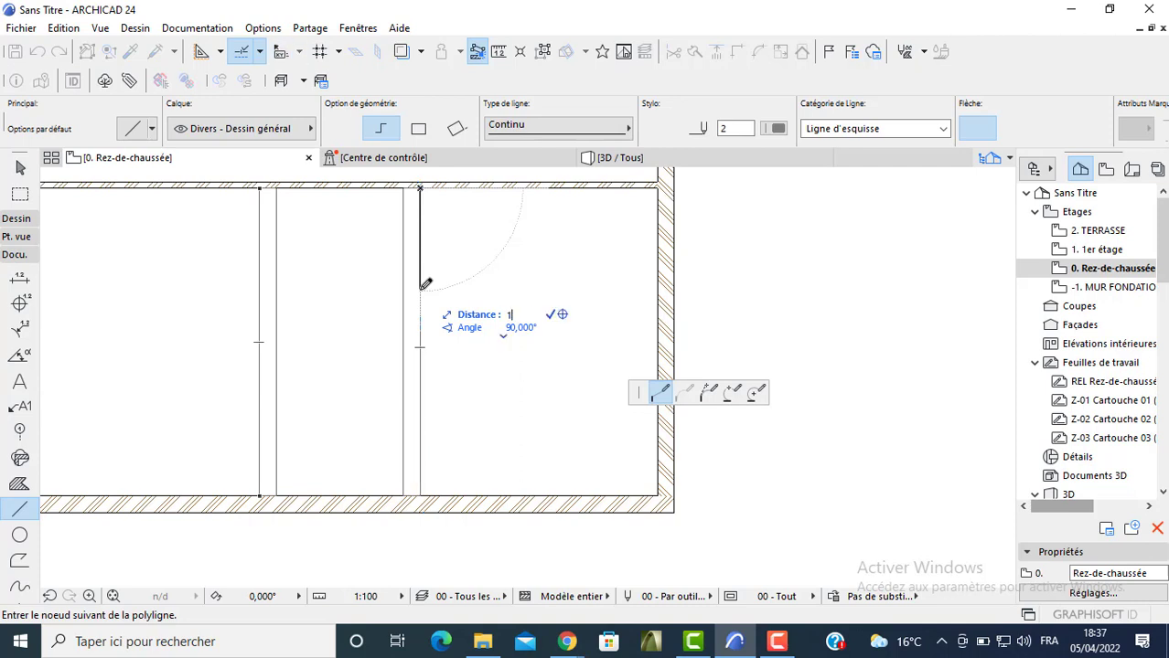
key(Return)
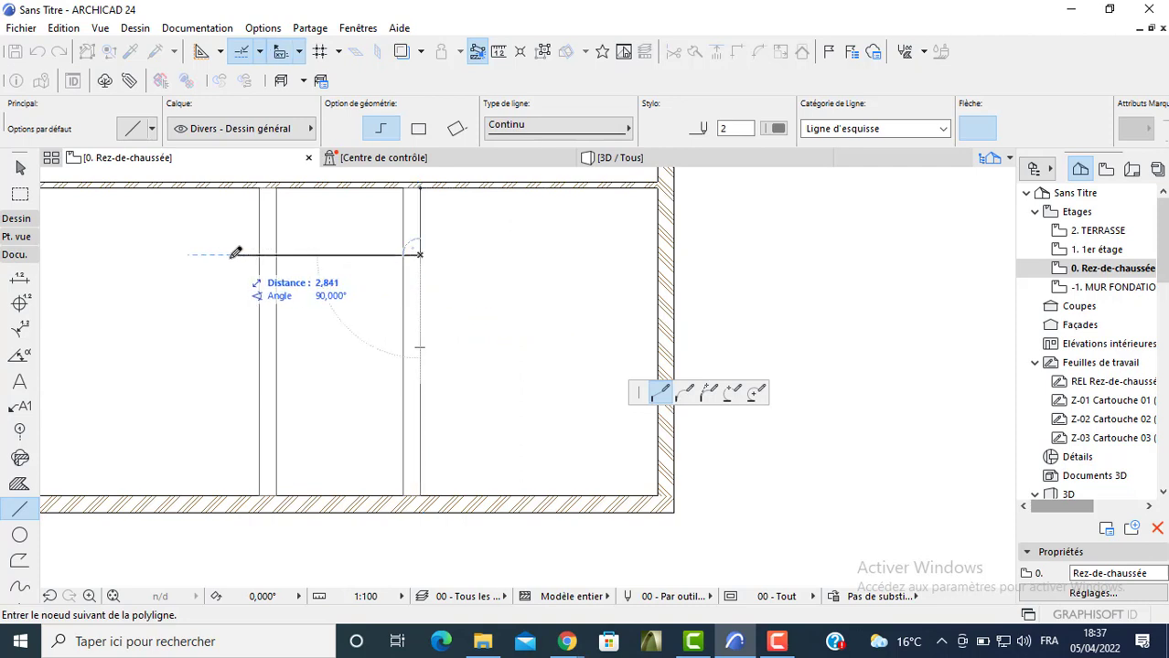
click(234, 255)
click(233, 255)
click(259, 494)
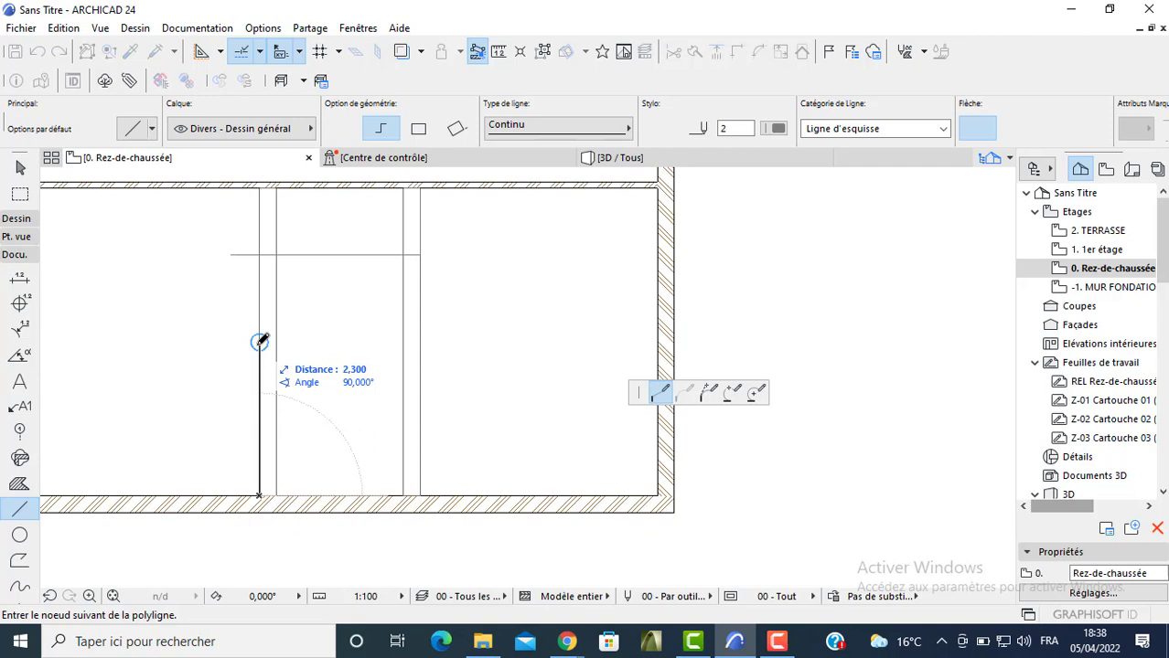
key(Escape)
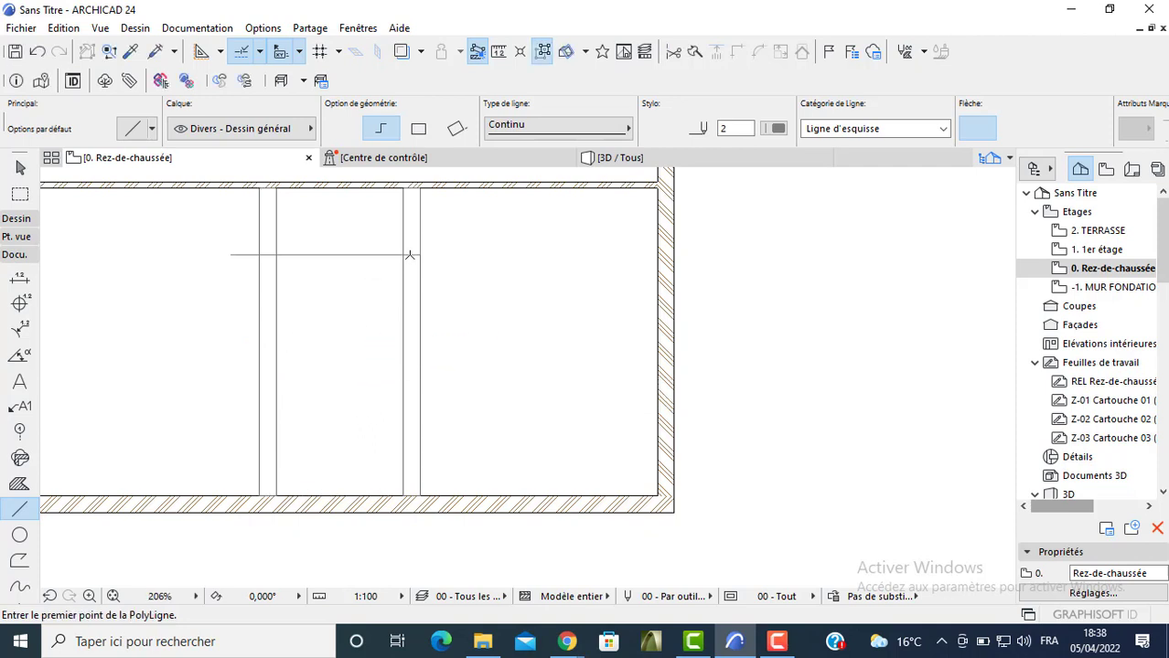
Draw a polyline from the first guide line at the right low wall's left face, 1,5 down, then left past the other low wall
click(403, 255)
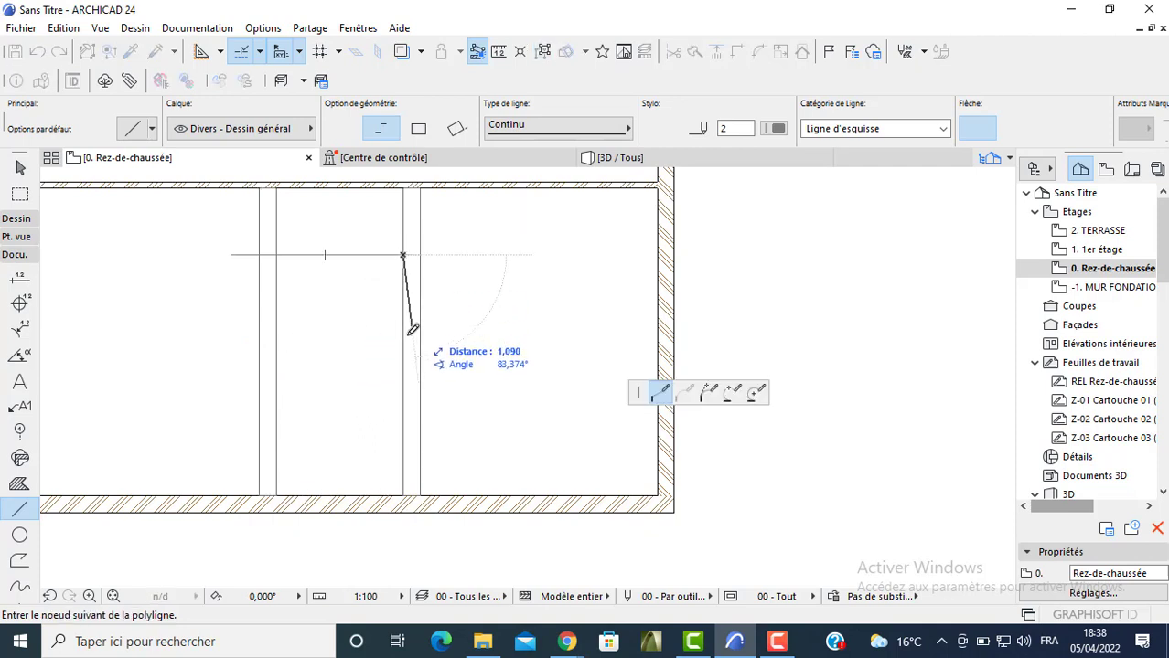
text(1)
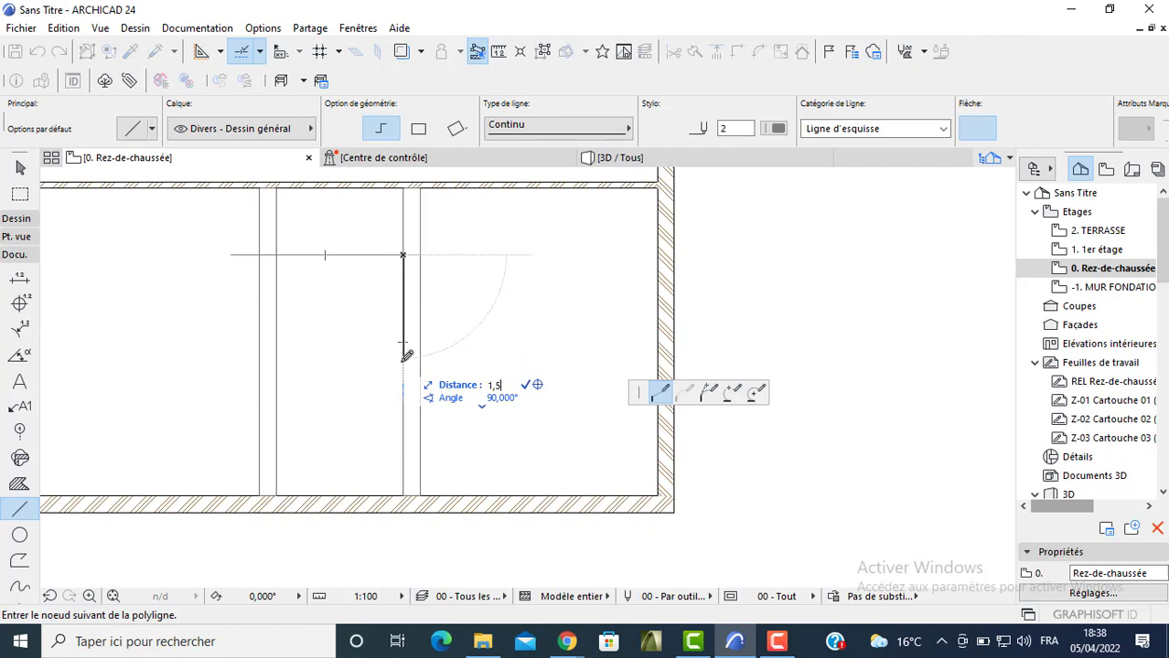
text(,5)
key(Return)
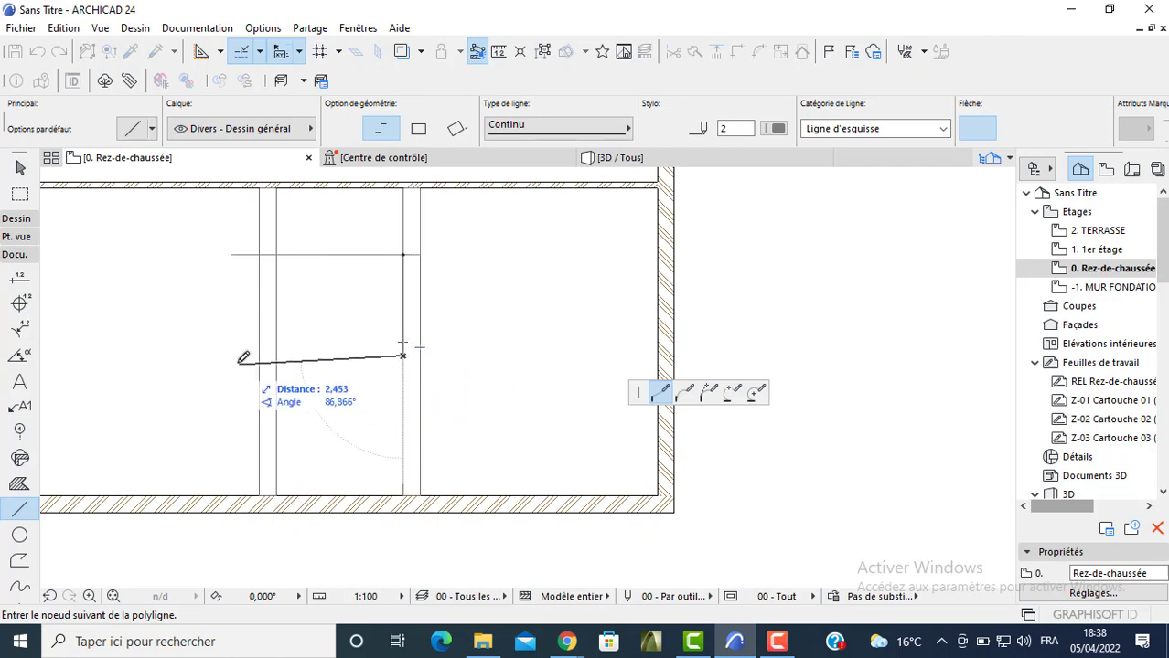
double_click(236, 355)
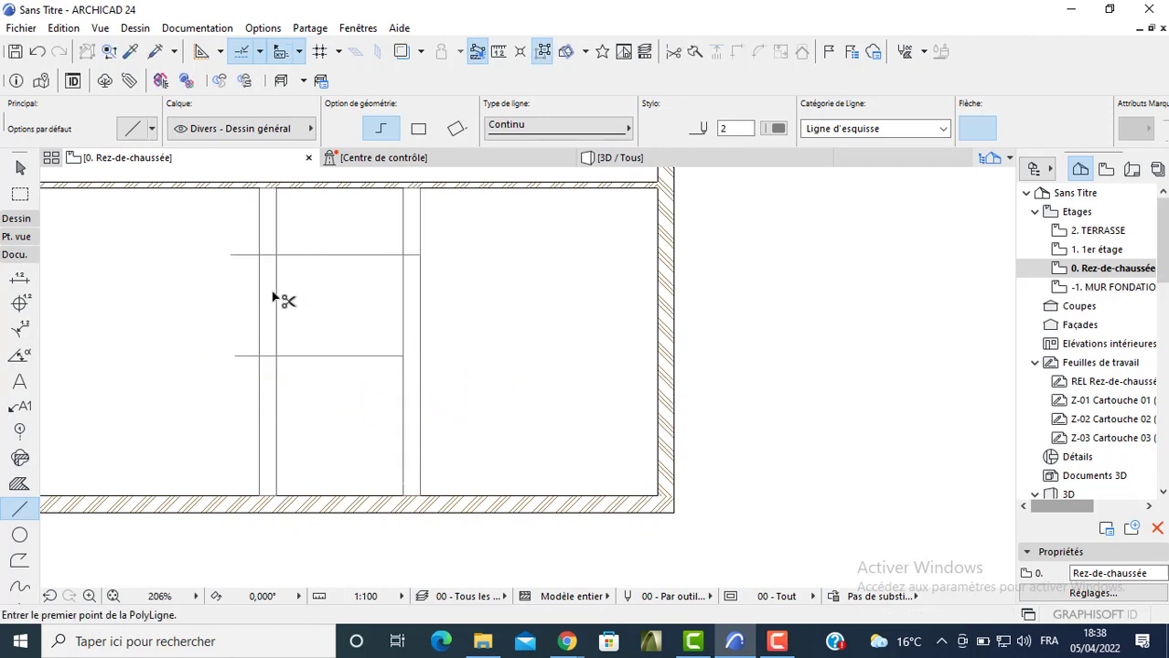
Trim out the left low wall's section between the two horizontal guide lines, and undo the same trim attempted on the right low wall
ctrl+click(273, 296)
ctrl+click(411, 291)
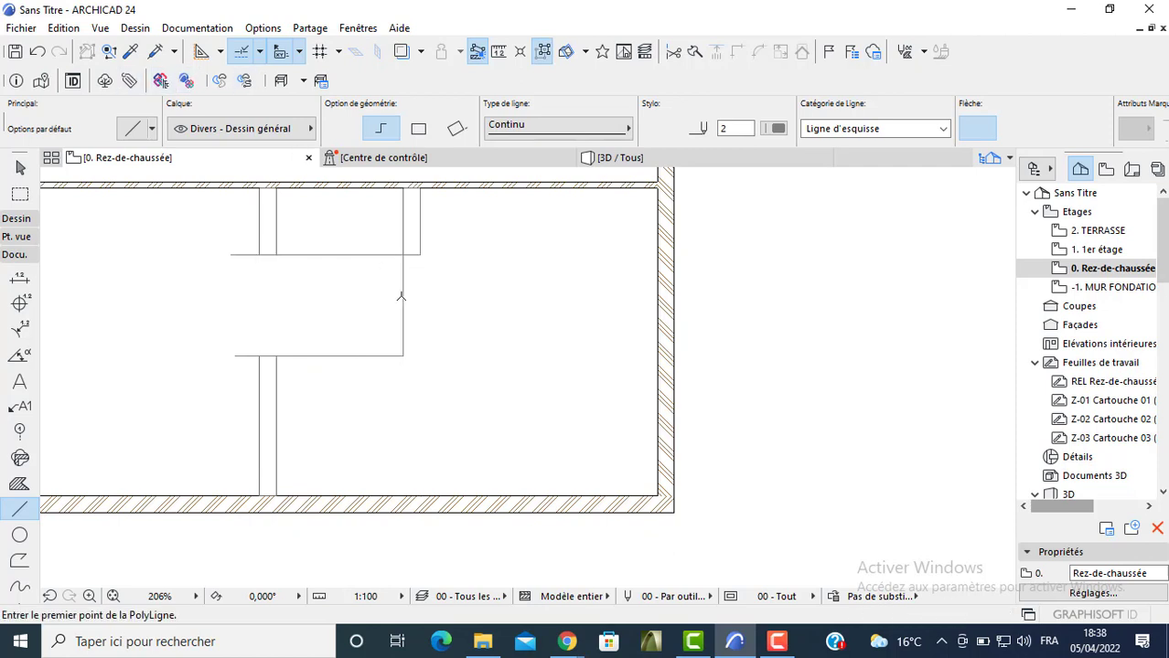
key(ctrl+z)
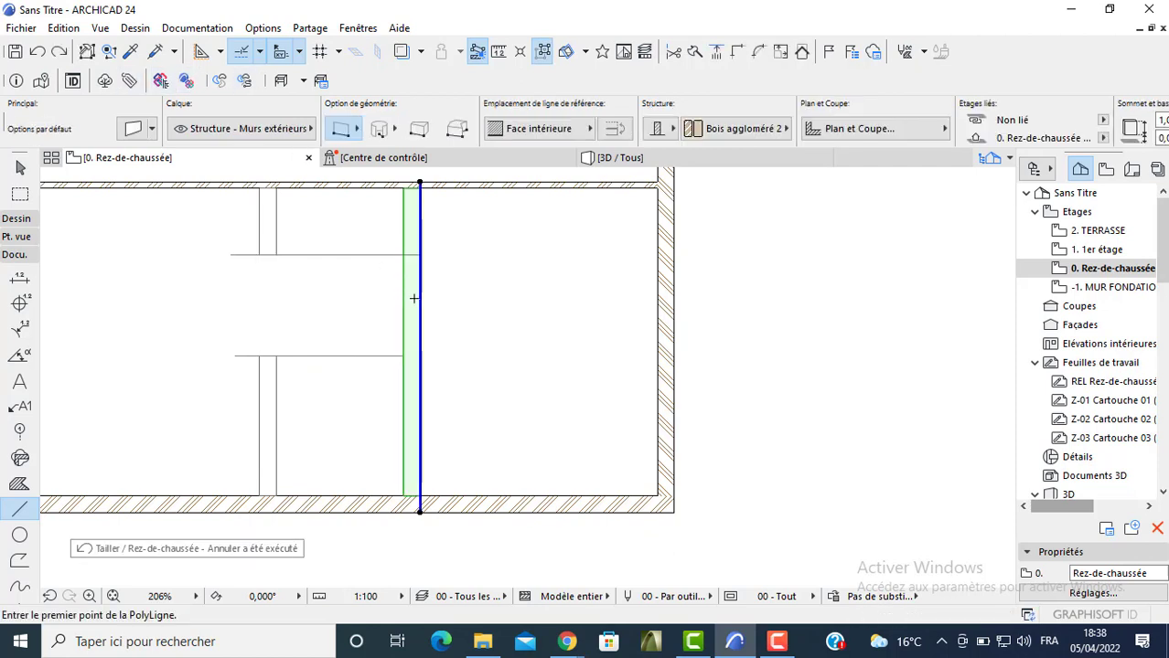
Extend the lower horizontal guide line past the right low wall's right face and trim out that wall's section between the guide lines
key(Escape)
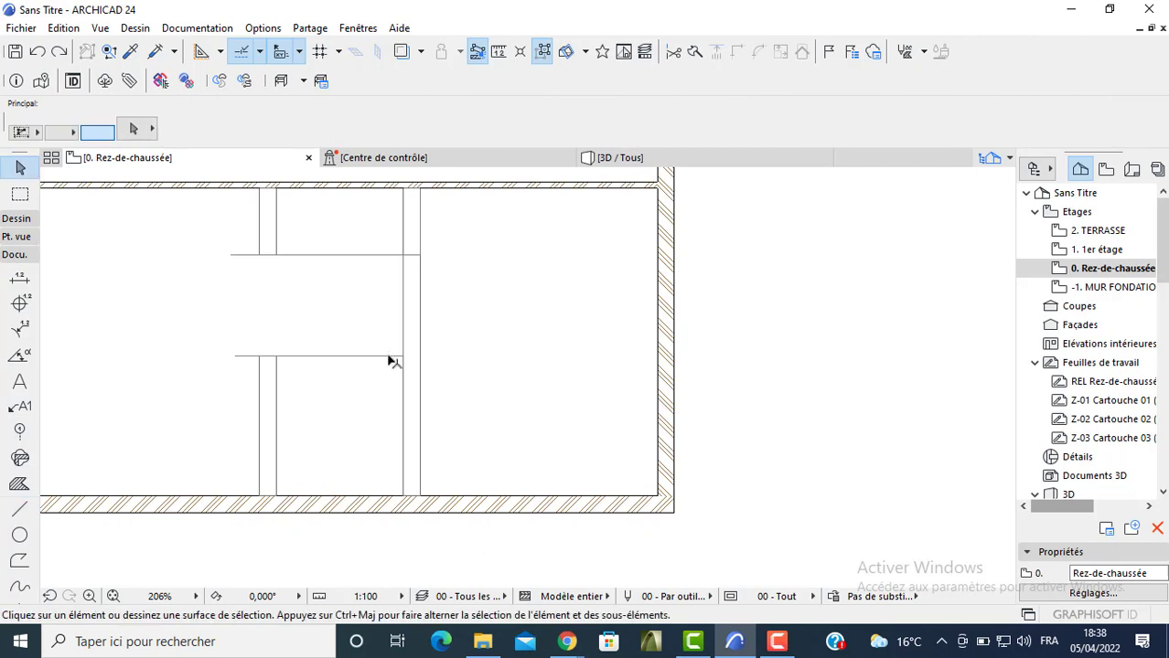
click(399, 356)
click(402, 356)
click(435, 356)
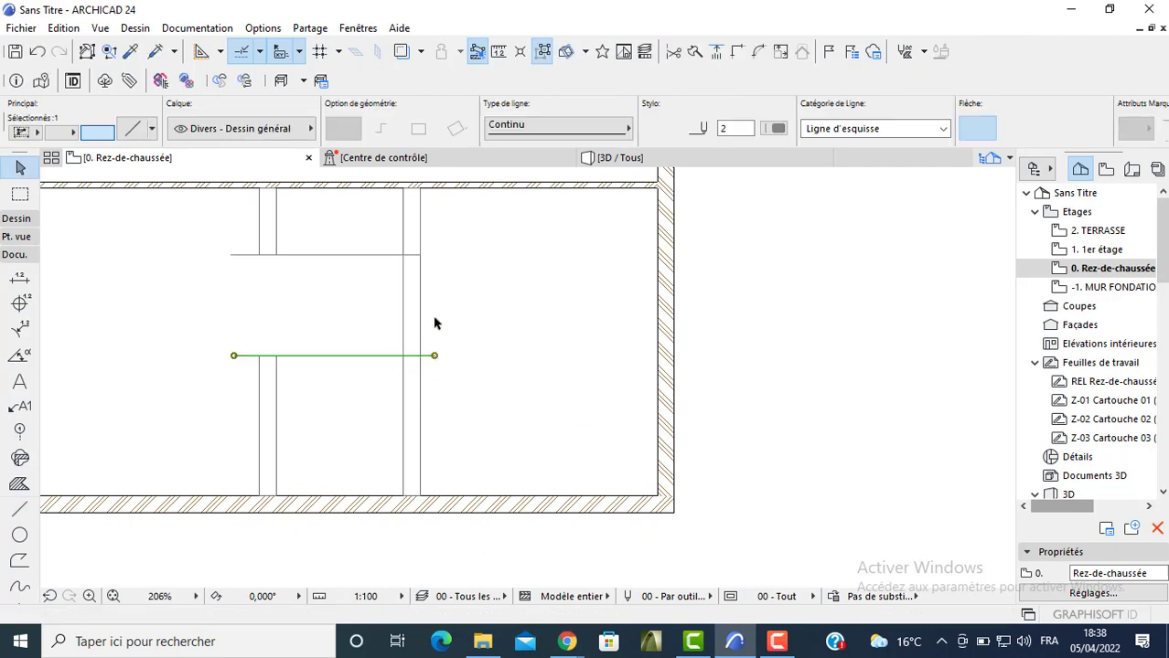
key(Escape)
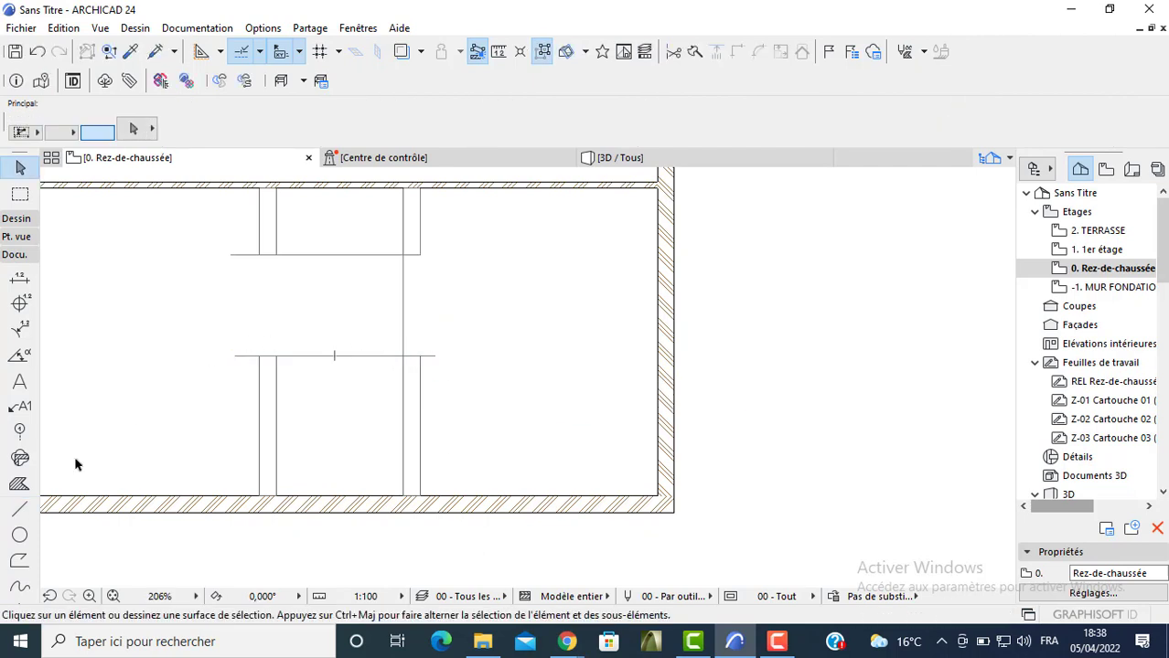
Select all guide lines around the low walls and delete them
click(21, 510)
key(ctrl+a)
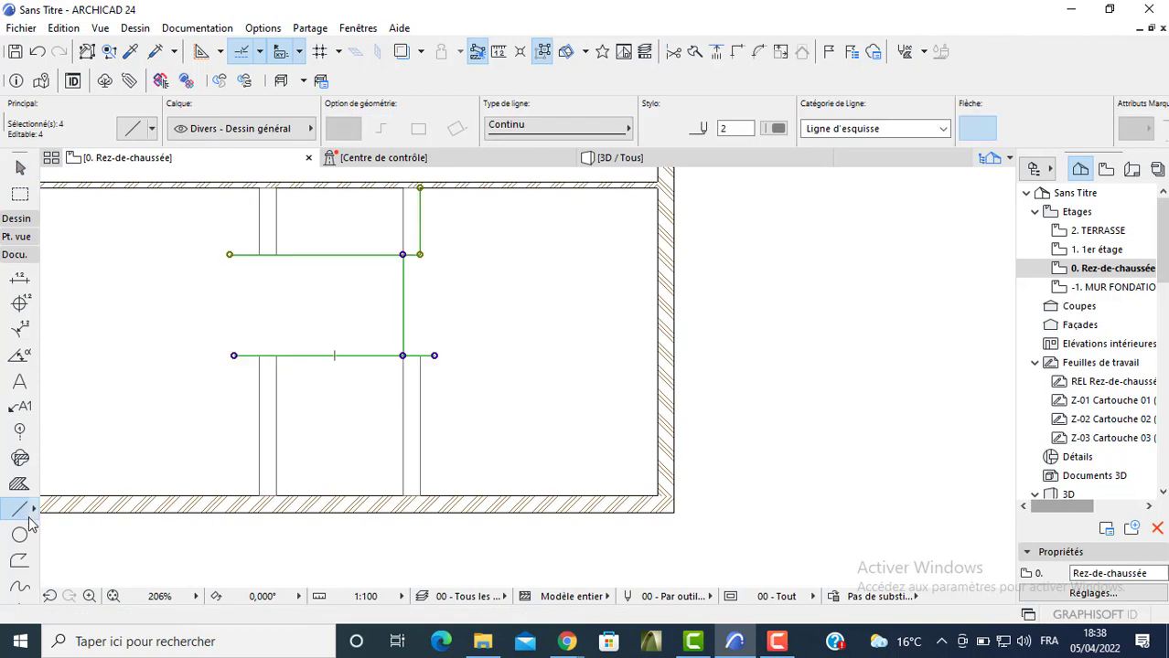
key(Delete)
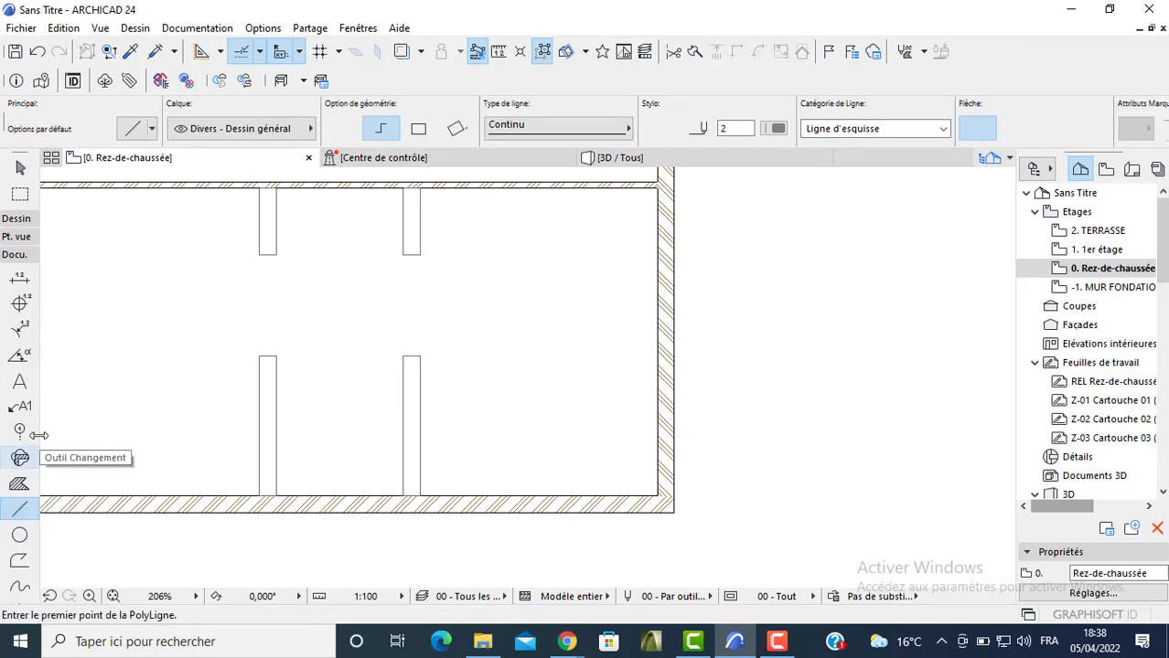
Trim out the section of the lower horizontal partition between the two vertical low walls
scroll(162, 307, down, 1)
middle_drag(262, 334, 321, 470)
key(Escape)
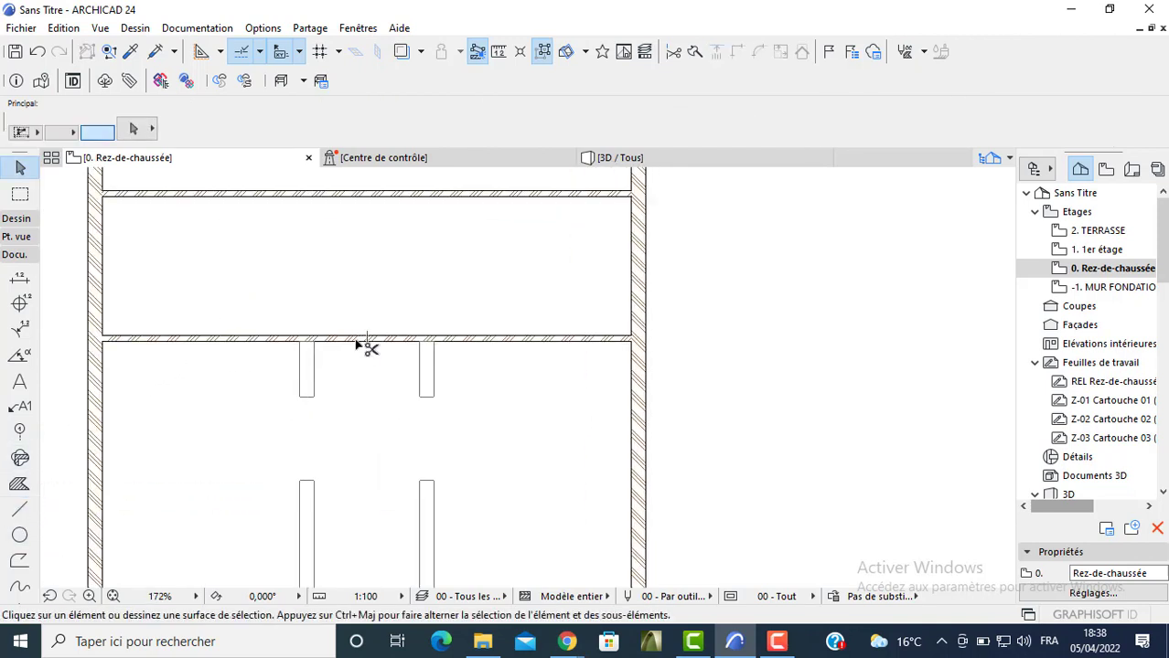
ctrl+click(364, 341)
scroll(361, 416, down, 2)
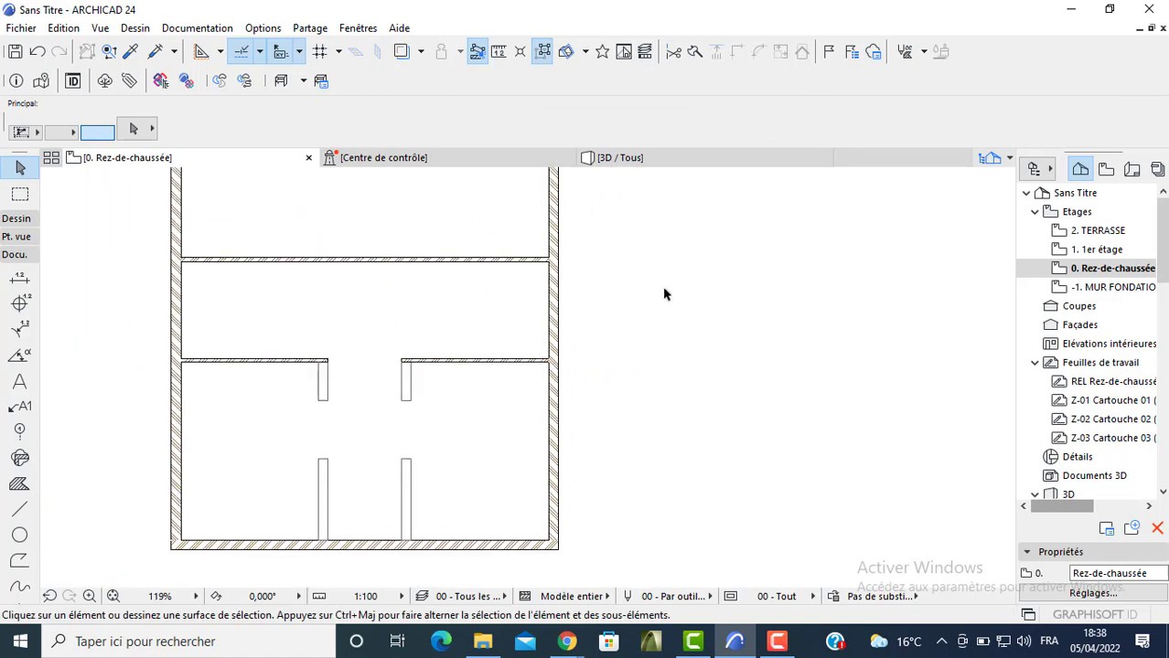
Inspect the trimmed partition and low walls in 3D, select the partition right of the opening, and return to the ground-floor plan
click(623, 159)
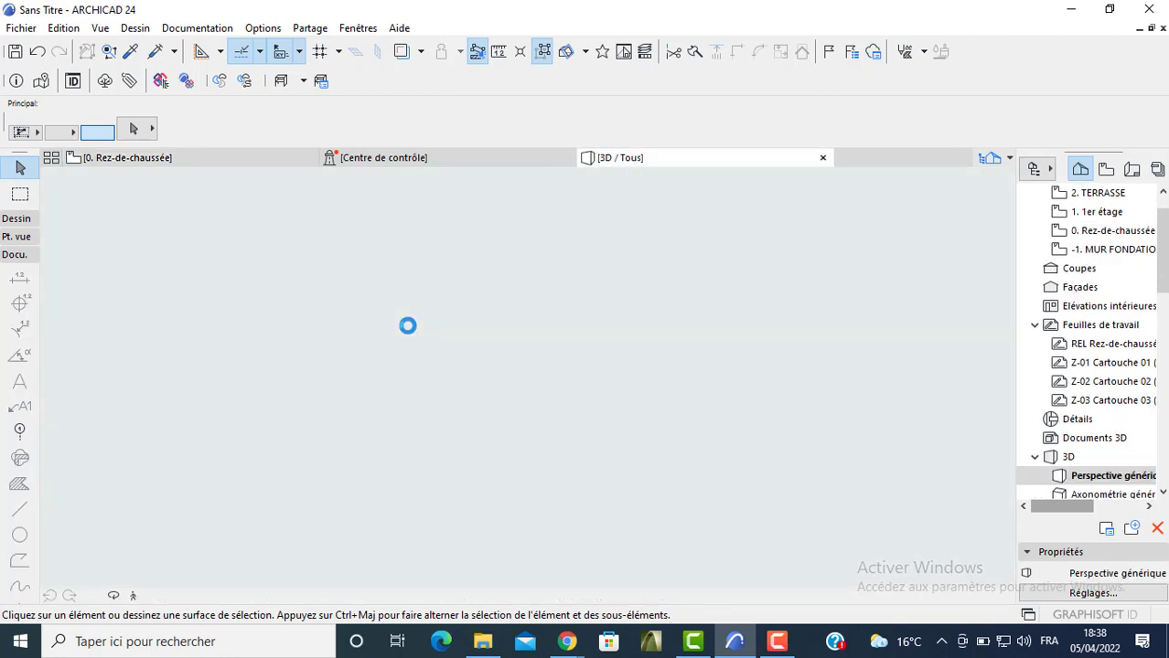
scroll(408, 331, up, 1)
shift+middle_drag(452, 320, 511, 373)
scroll(540, 306, up, 3)
scroll(552, 320, up, 6)
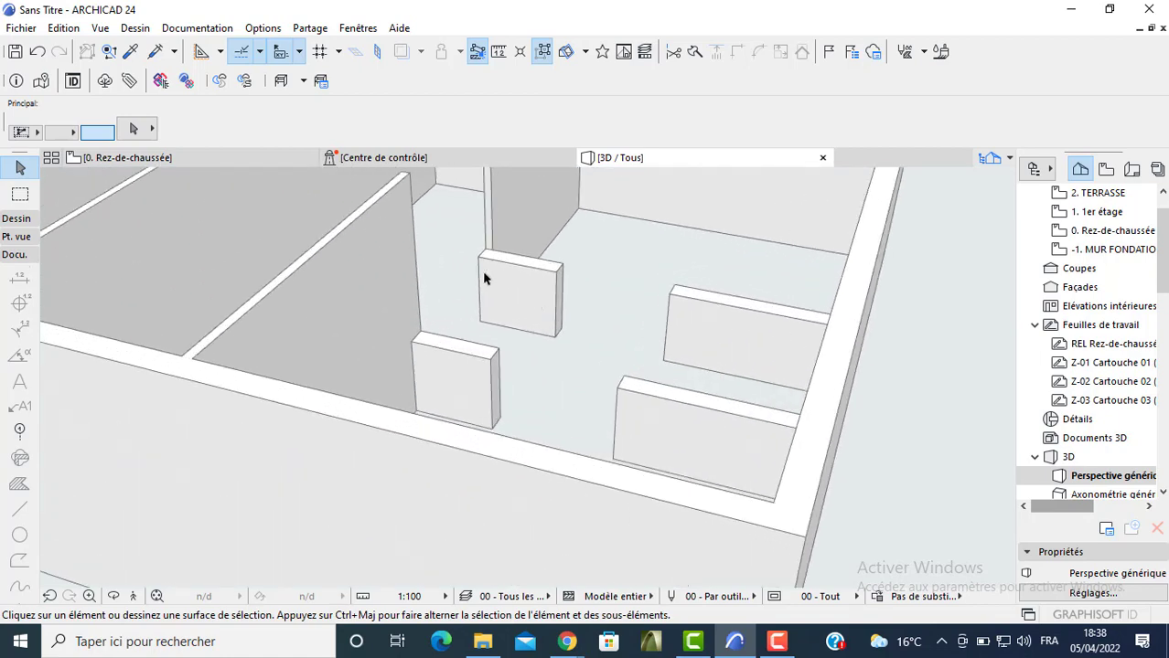
click(545, 284)
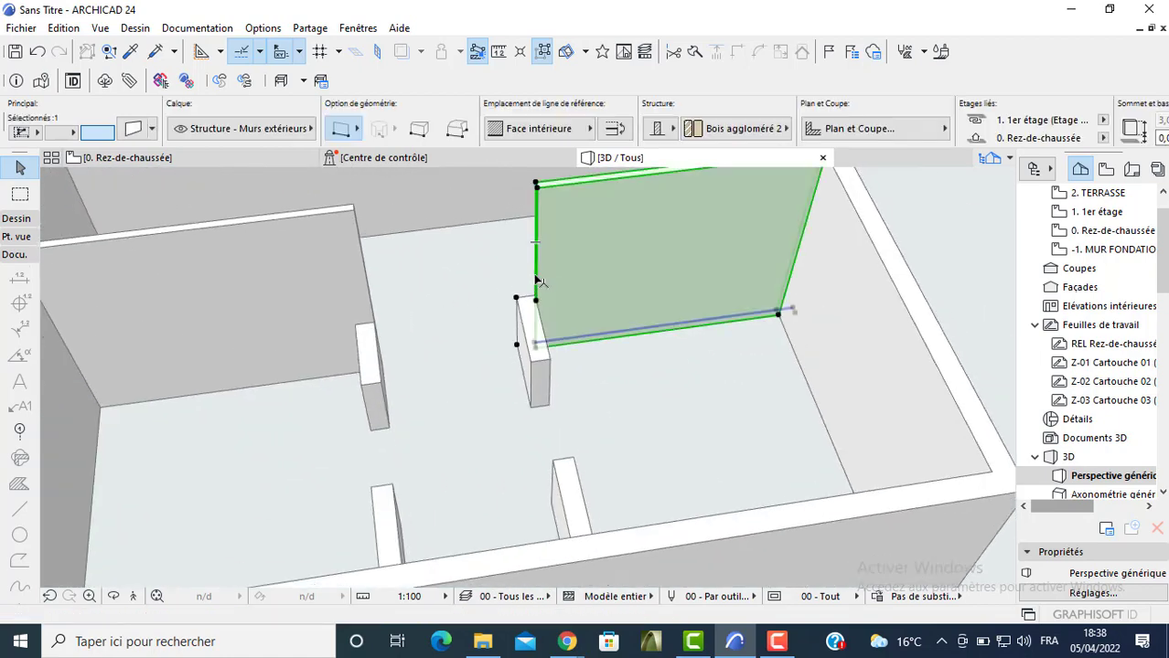
key(F2)
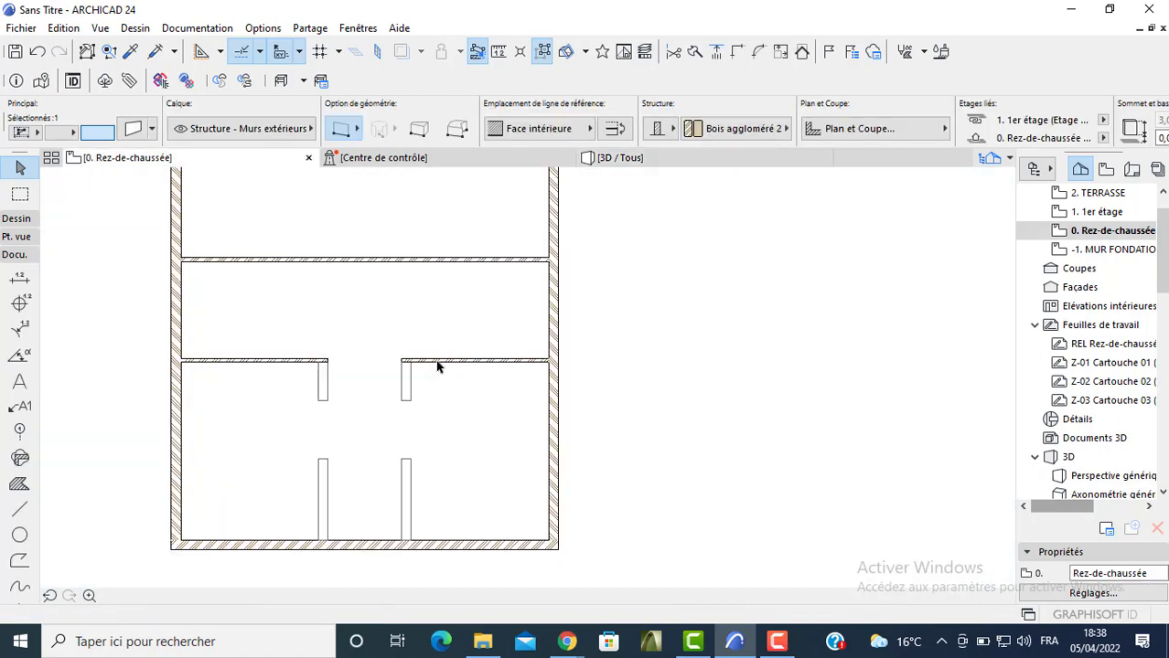
scroll(412, 363, up, 5)
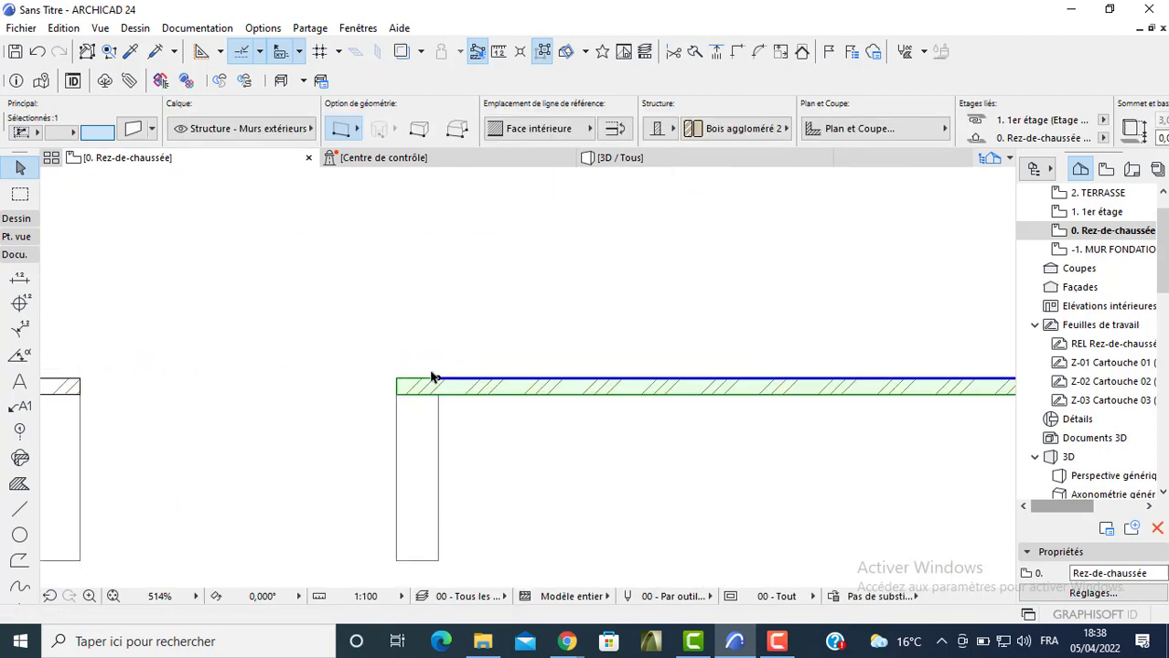
click(438, 377)
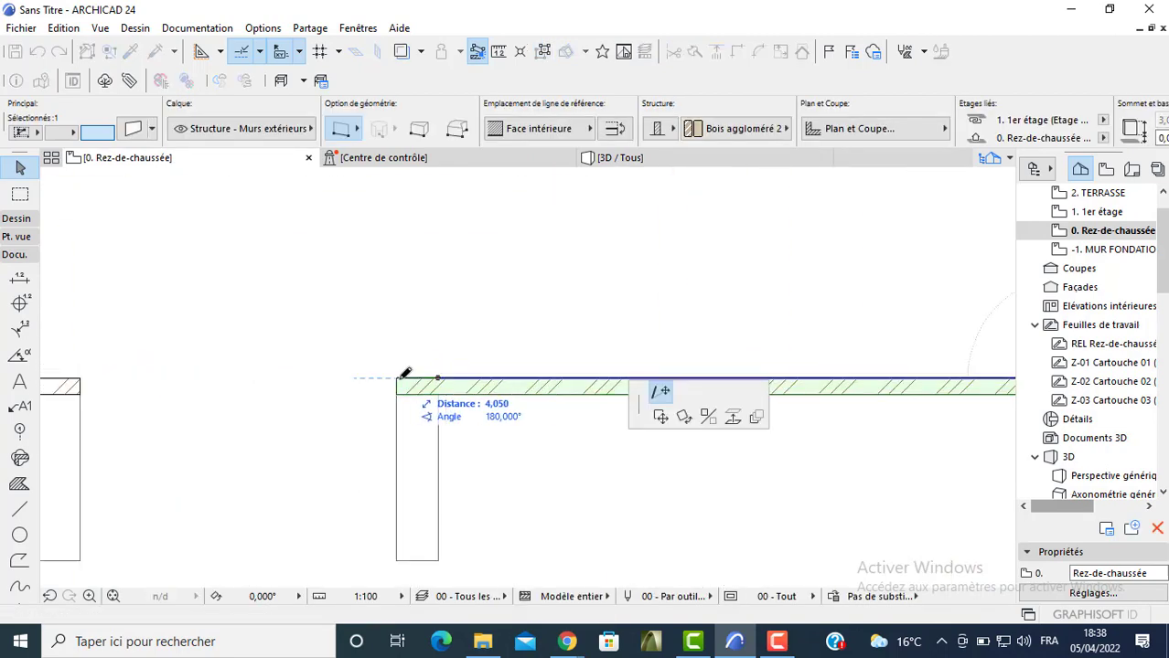
key(Escape)
click(439, 381)
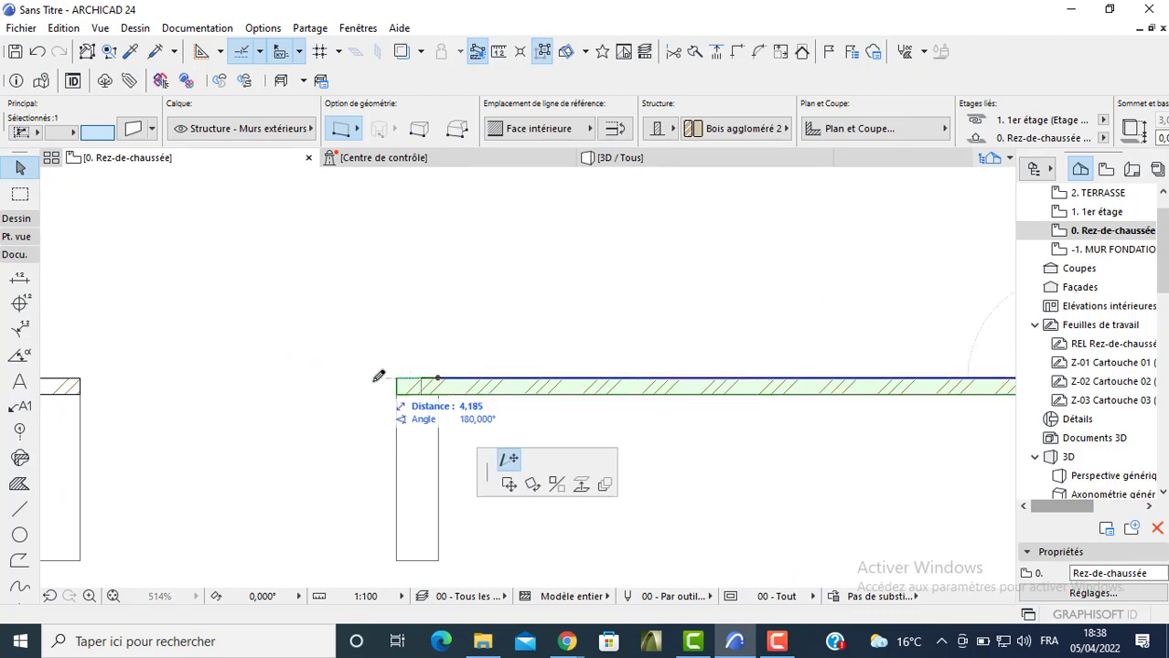
key(Escape)
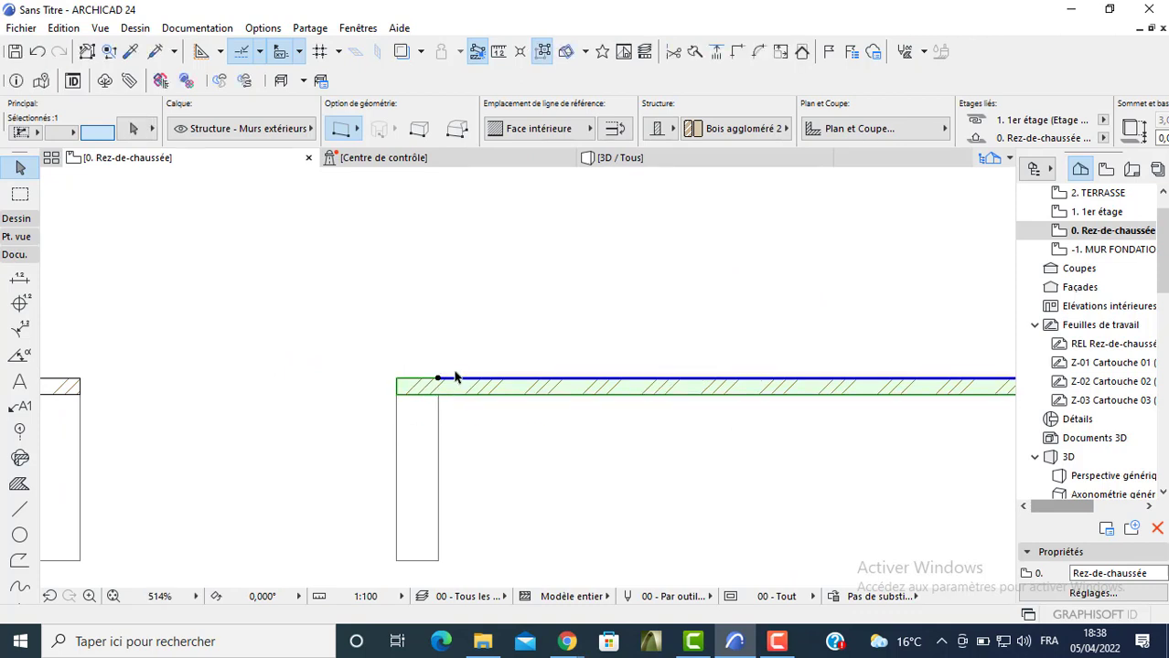
shift+click(435, 422)
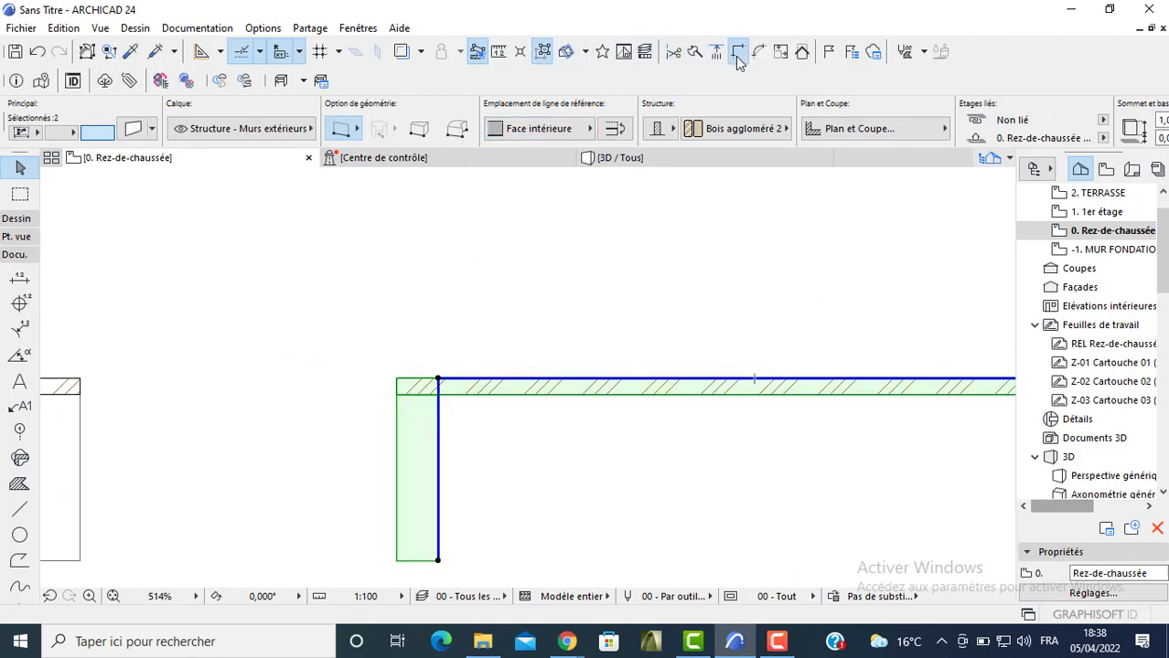
click(464, 375)
click(448, 393)
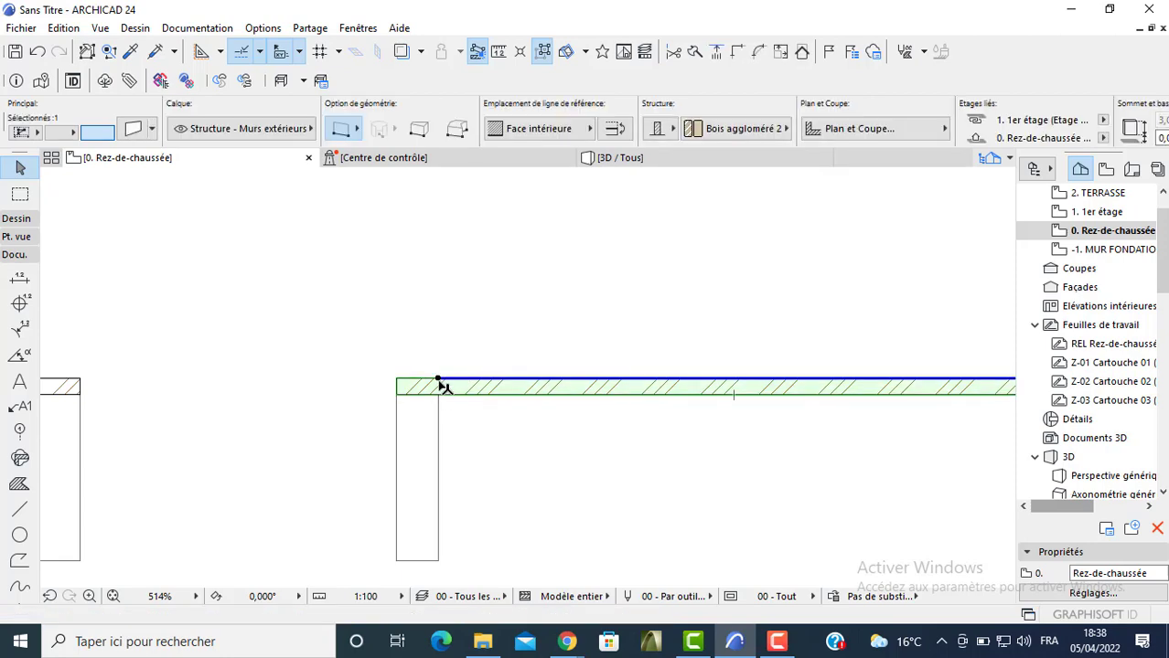
scroll(429, 357, down, 10)
click(599, 300)
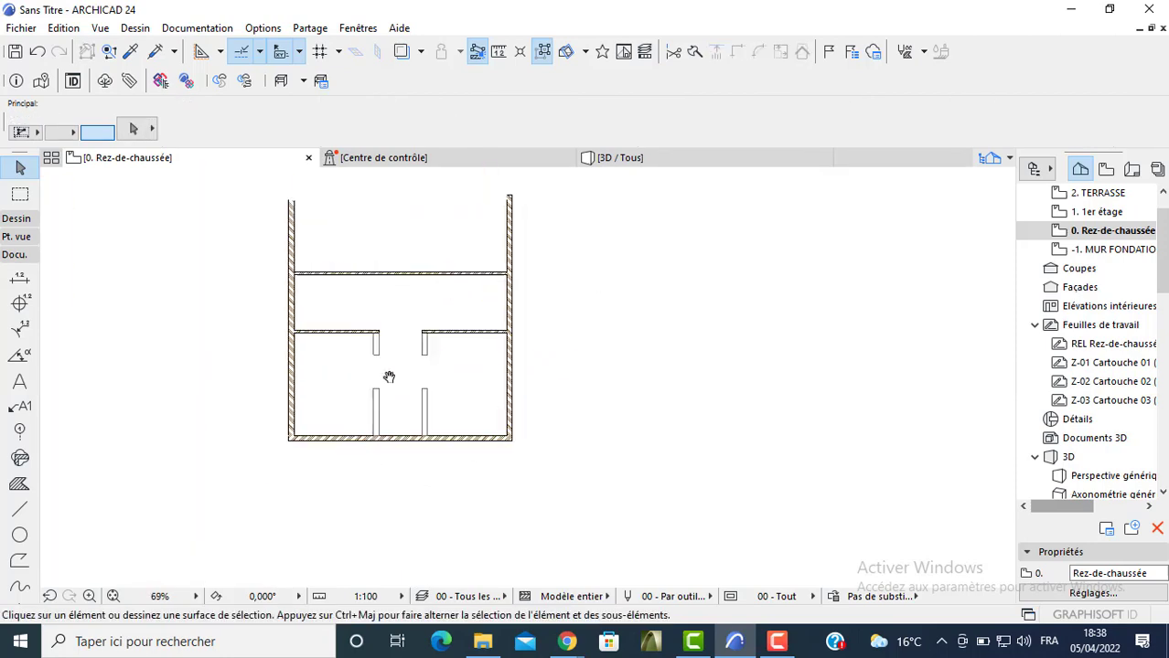
Draw a low wall 1,000 high and 0,250 thick along the left exterior wall's inner face, from the upper inside corner to the upper partition
scroll(371, 343, up, 3)
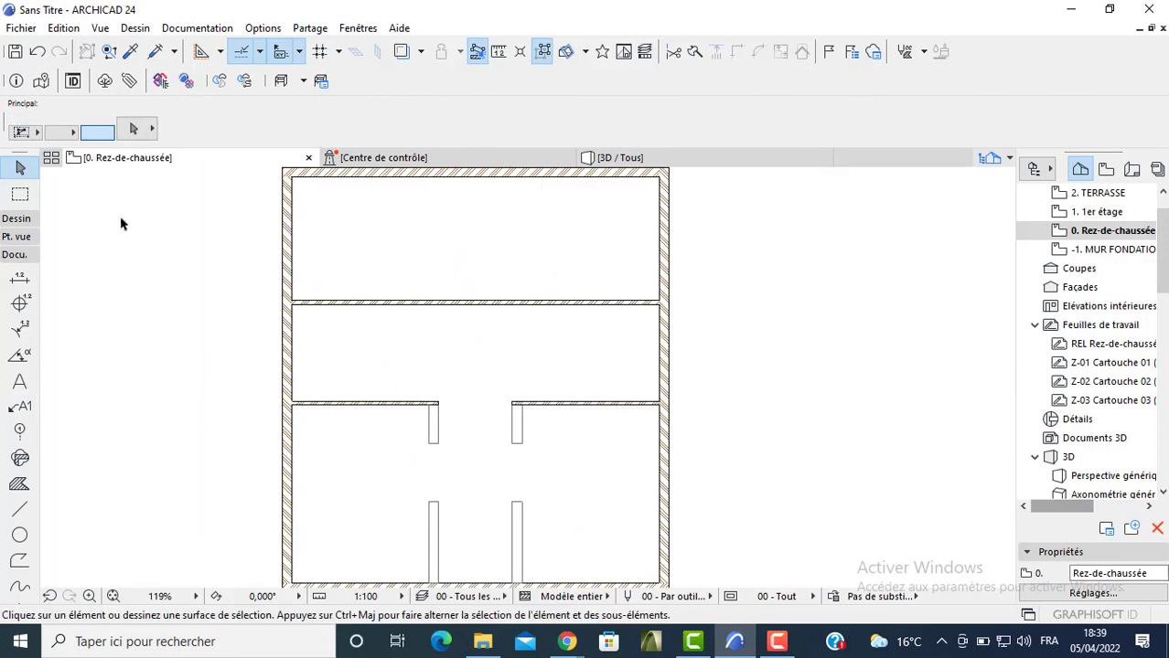
click(15, 218)
click(20, 241)
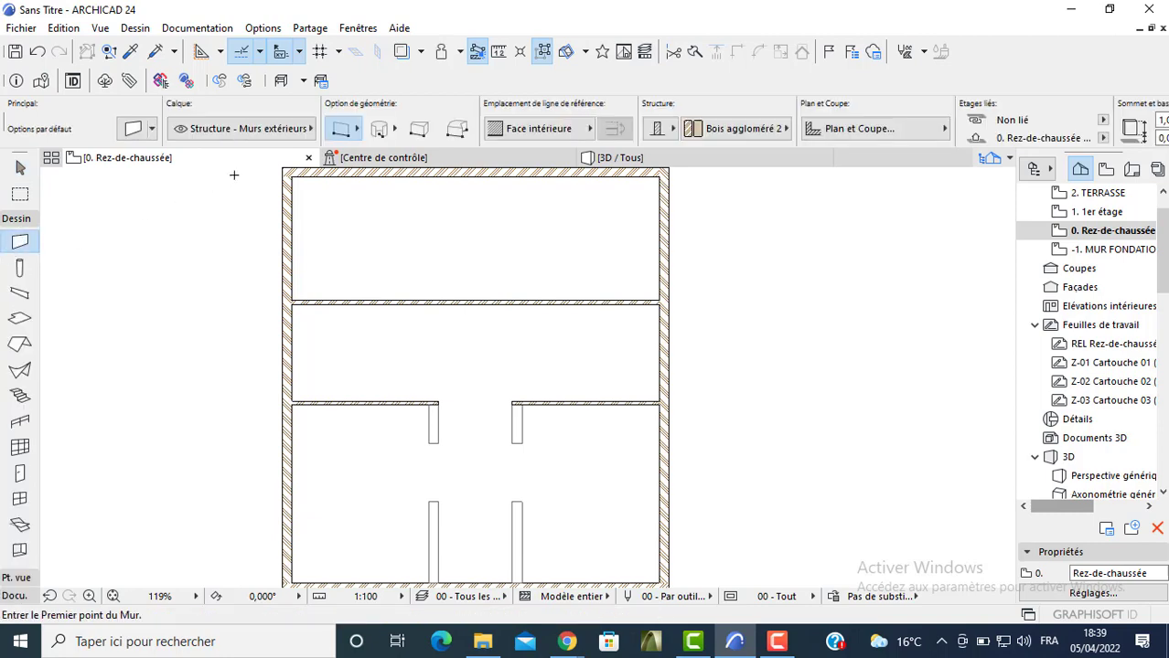
scroll(315, 177, up, 3)
click(288, 180)
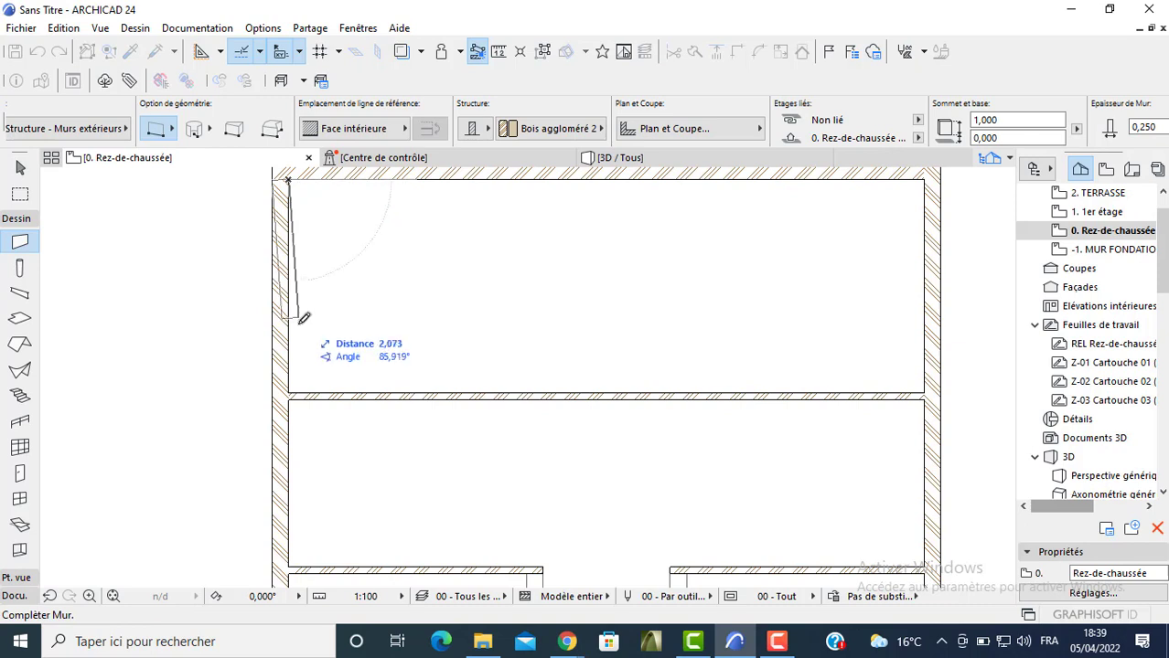
click(295, 384)
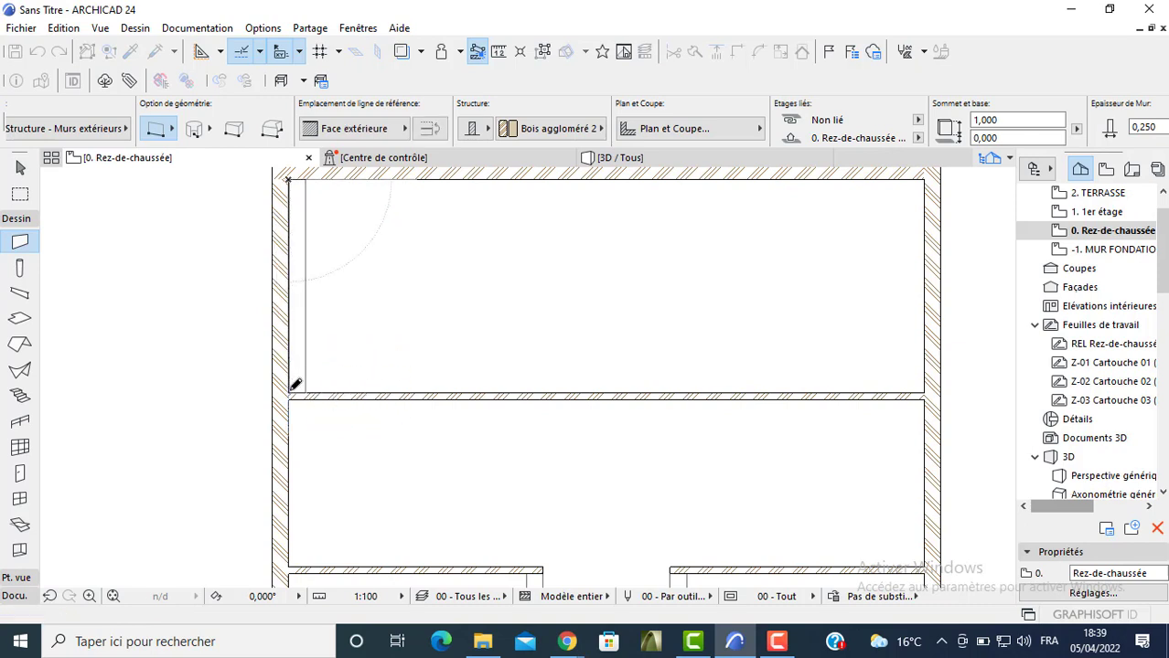
key(Escape)
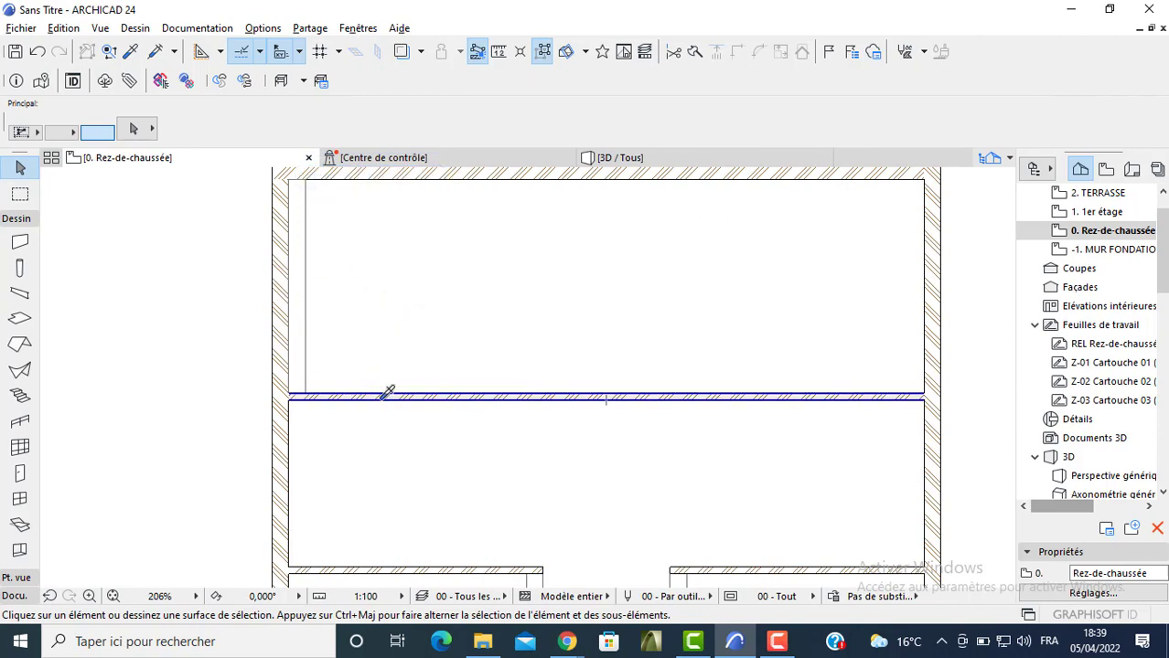
Transfer the upper horizontal partition's settings to the new vertical wall and flip it to the room side of the exterior wall
alt+click(363, 375)
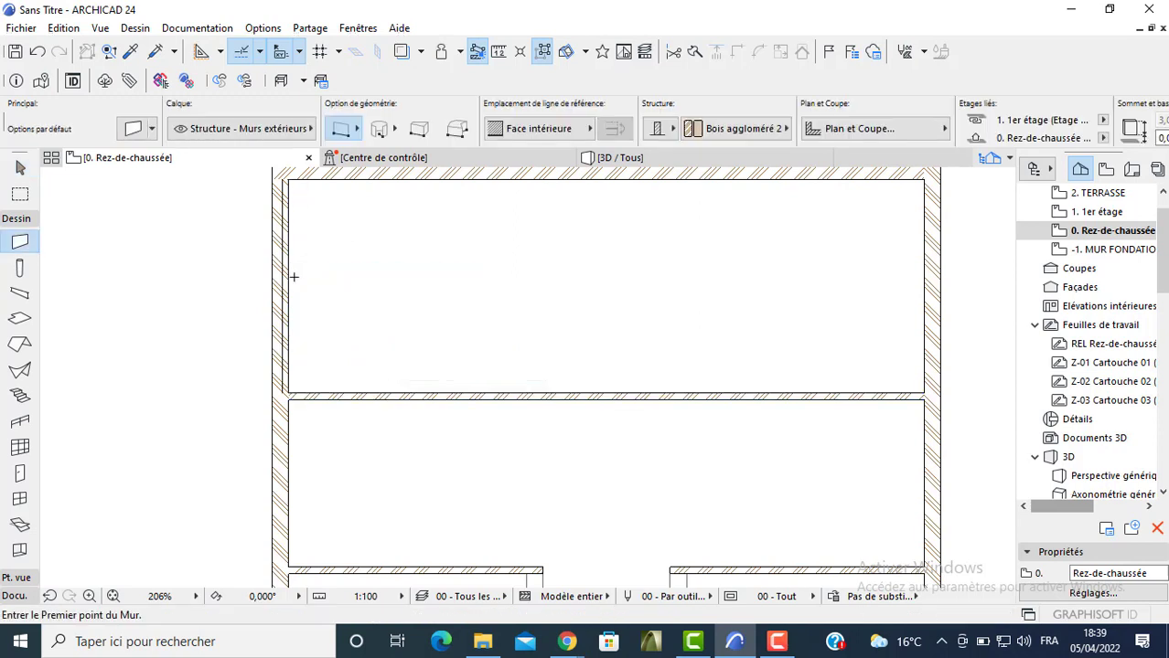
key(Escape)
click(284, 323)
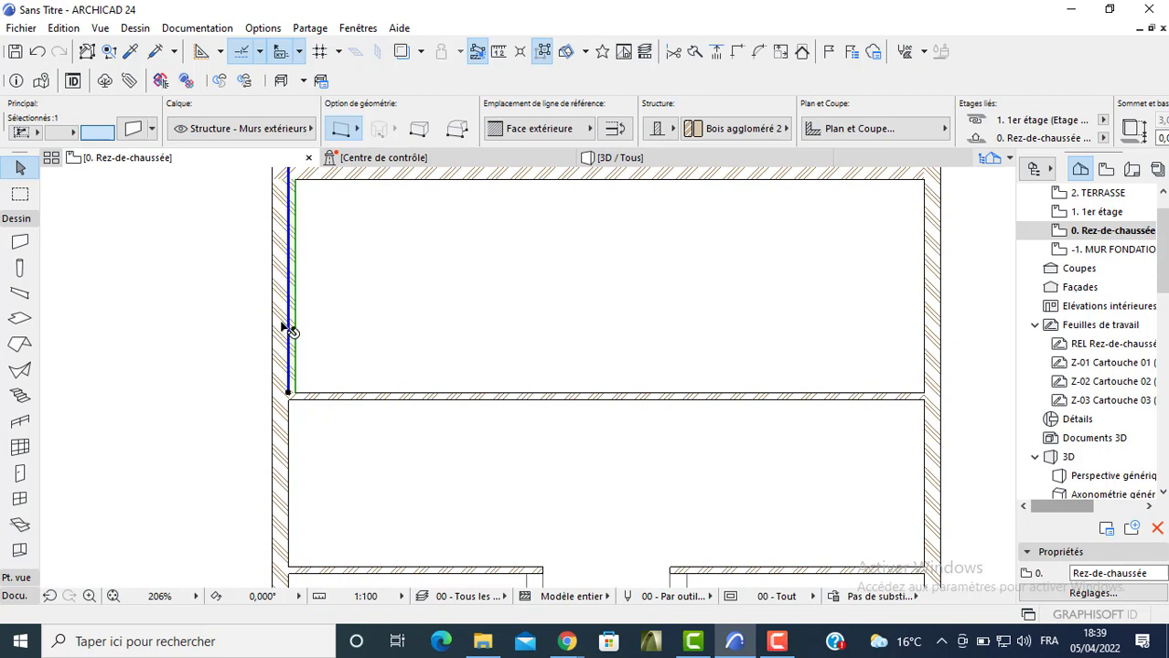
Move the vertical partition in the upper room 4,2 horizontally to the right and clear the selection
click(297, 329)
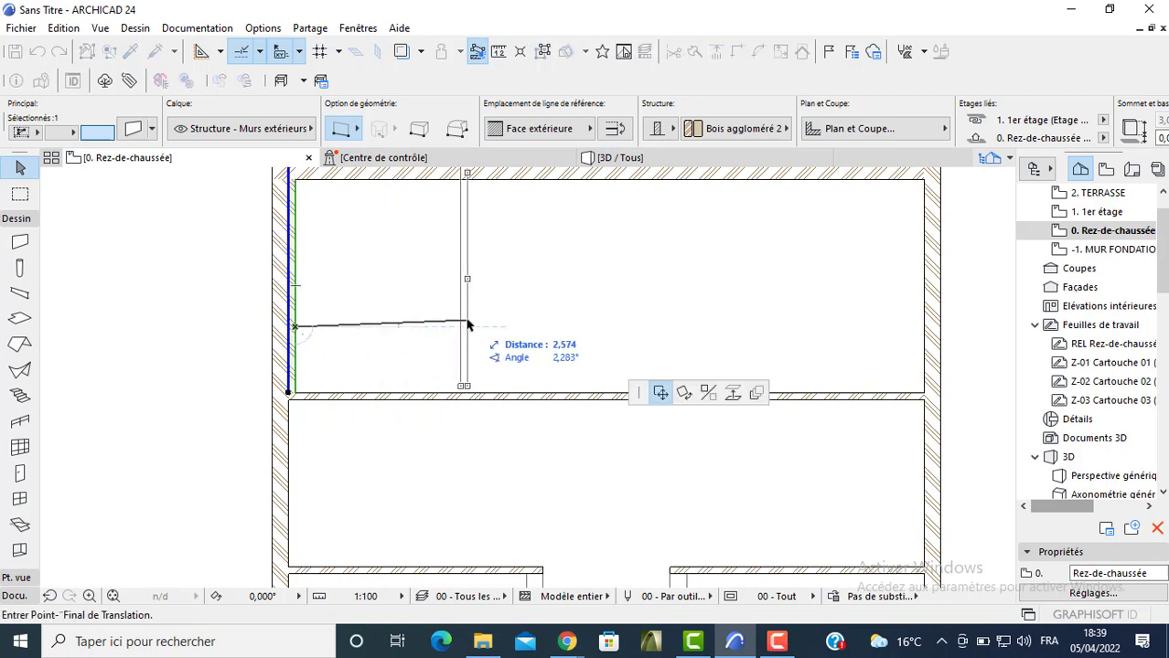
text(4)
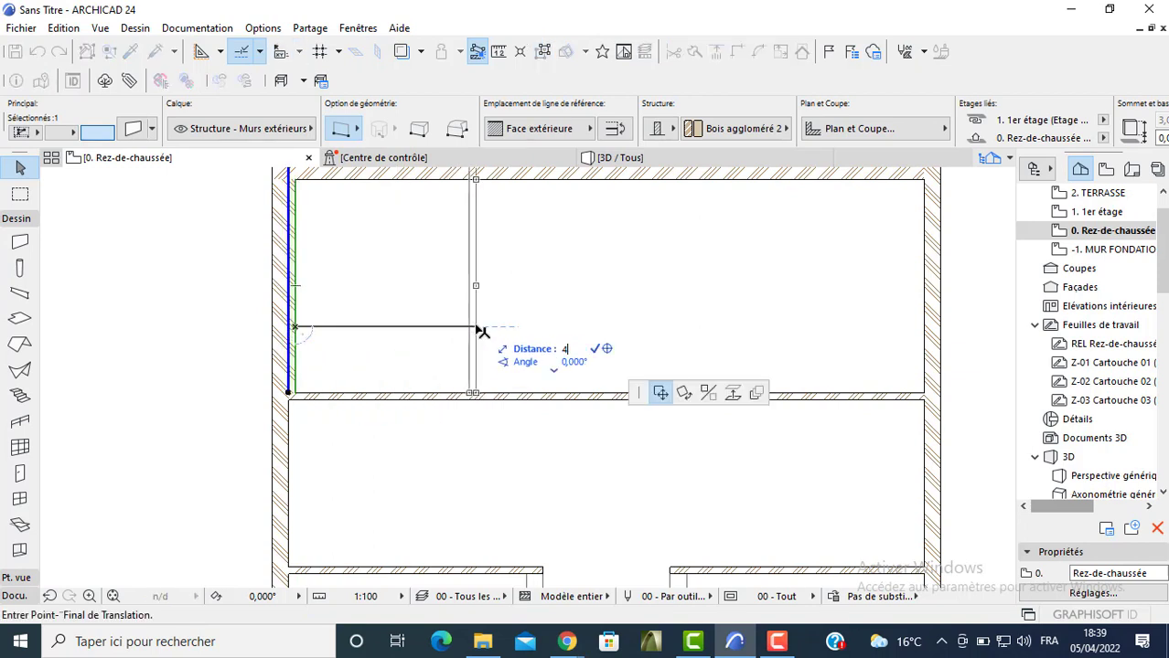
text(,2)
key(Return)
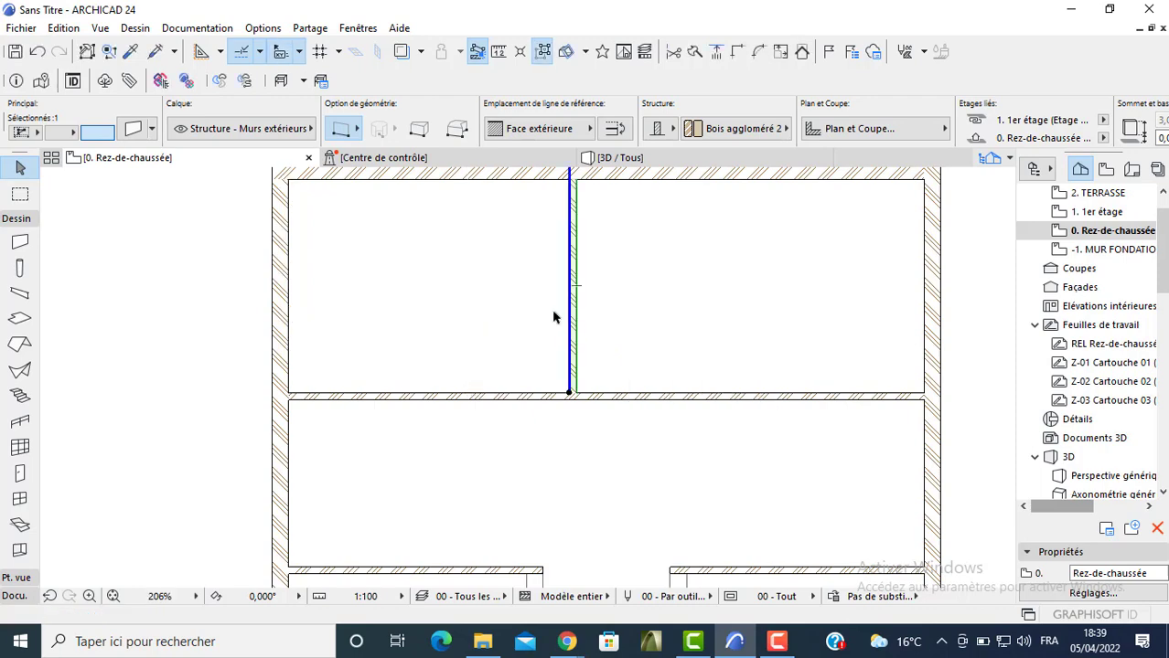
scroll(527, 311, down, 5)
click(449, 346)
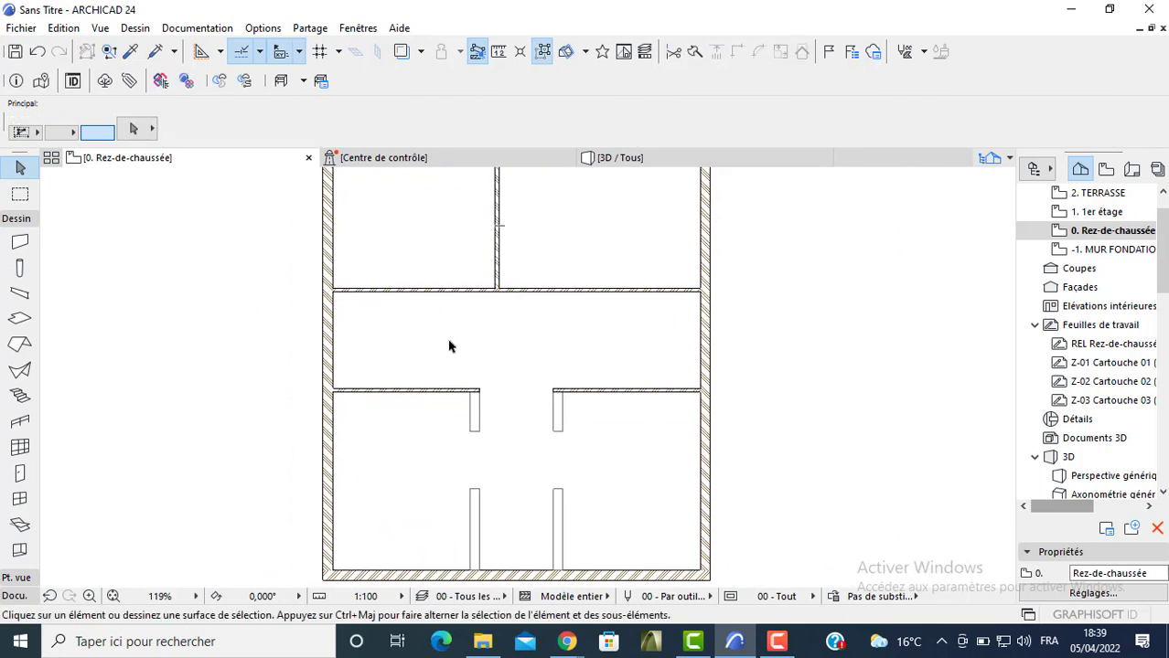
Draw a vertical partition along the left exterior wall's inner face, from the lower horizontal partition up to the upper one
middle_drag(460, 329, 494, 290)
click(22, 245)
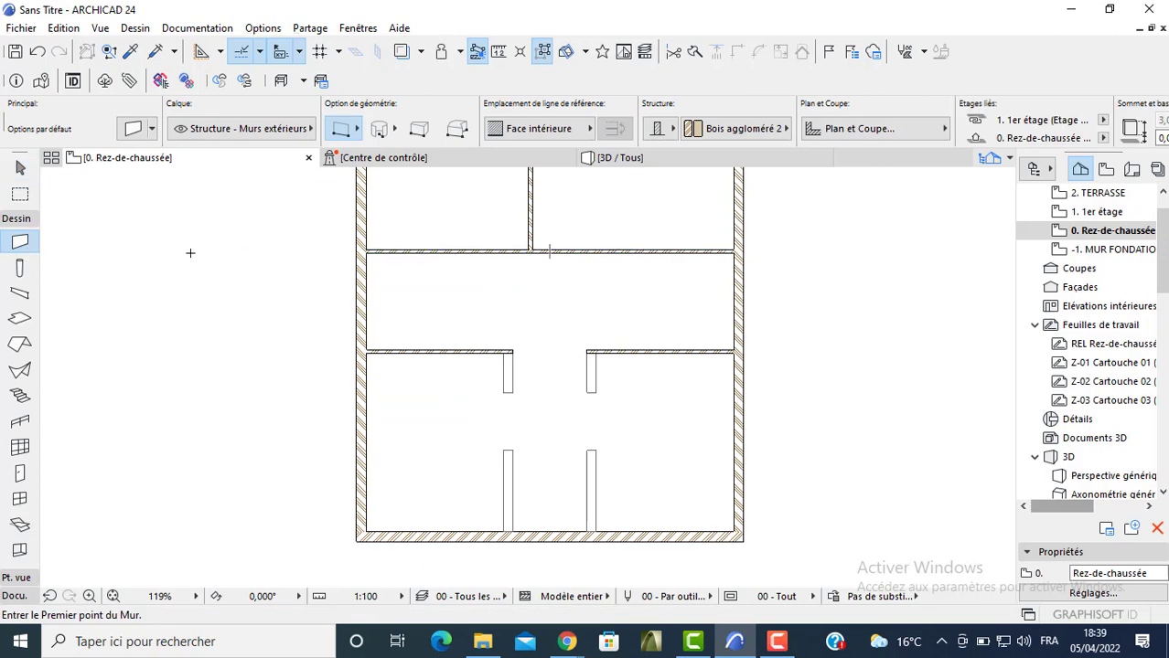
scroll(366, 330, up, 3)
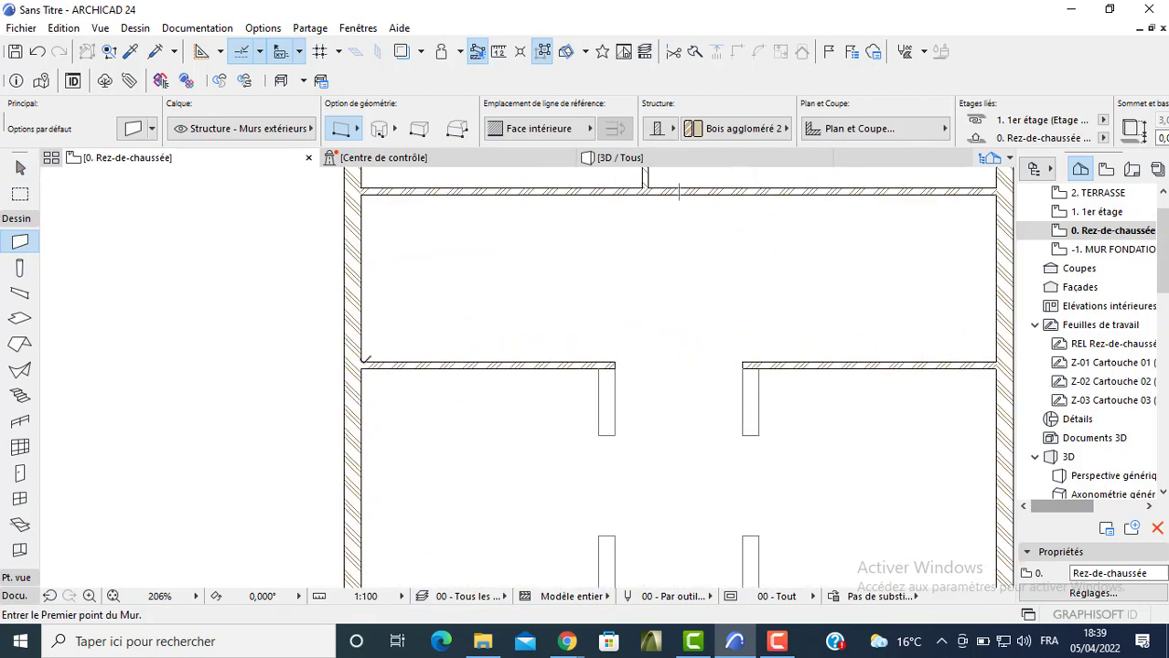
click(364, 359)
click(366, 190)
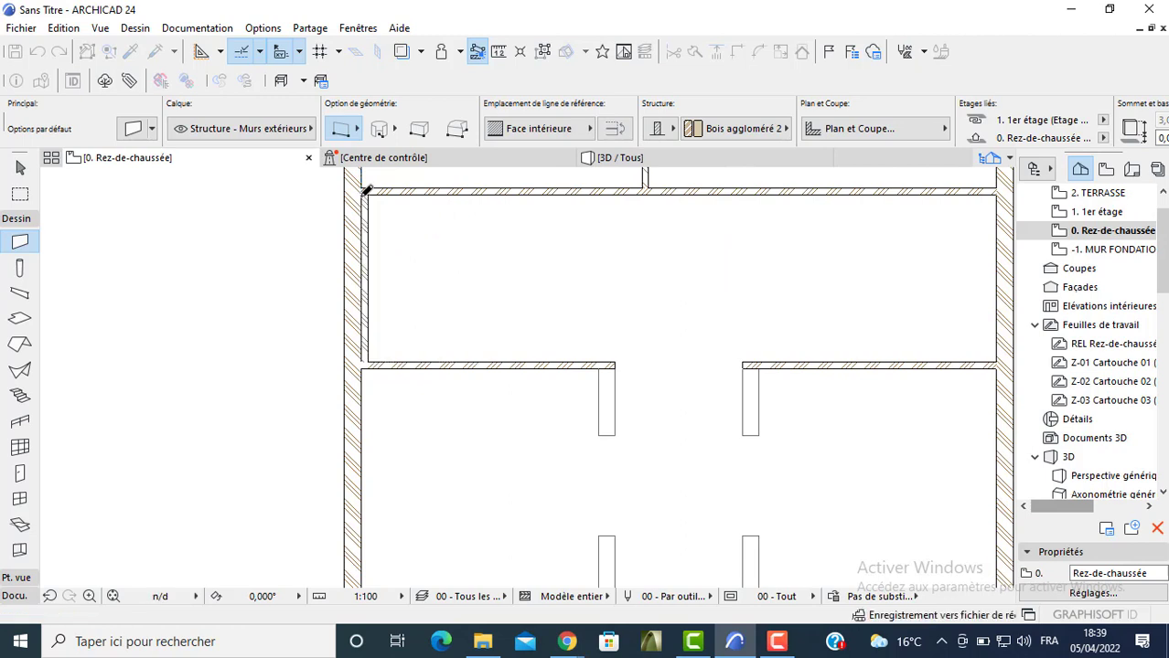
key(Escape)
Try to move the middle room's vertical partition about 1,75 to the right, and undo the move
click(368, 214)
click(366, 212)
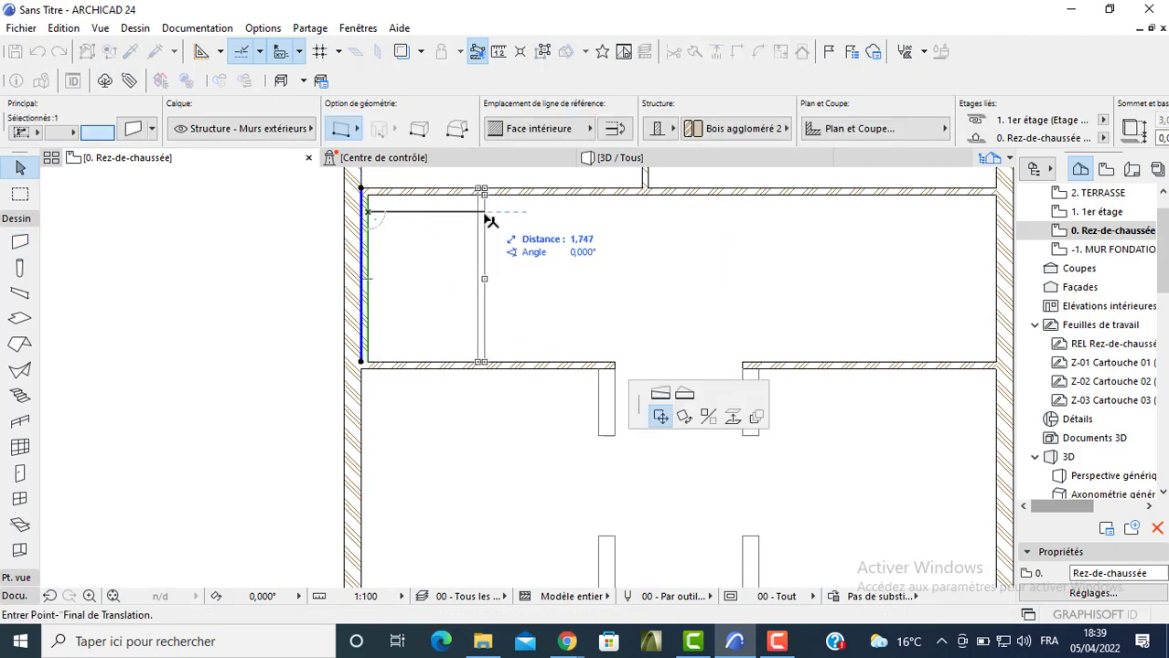
click(489, 221)
key(ctrl+z)
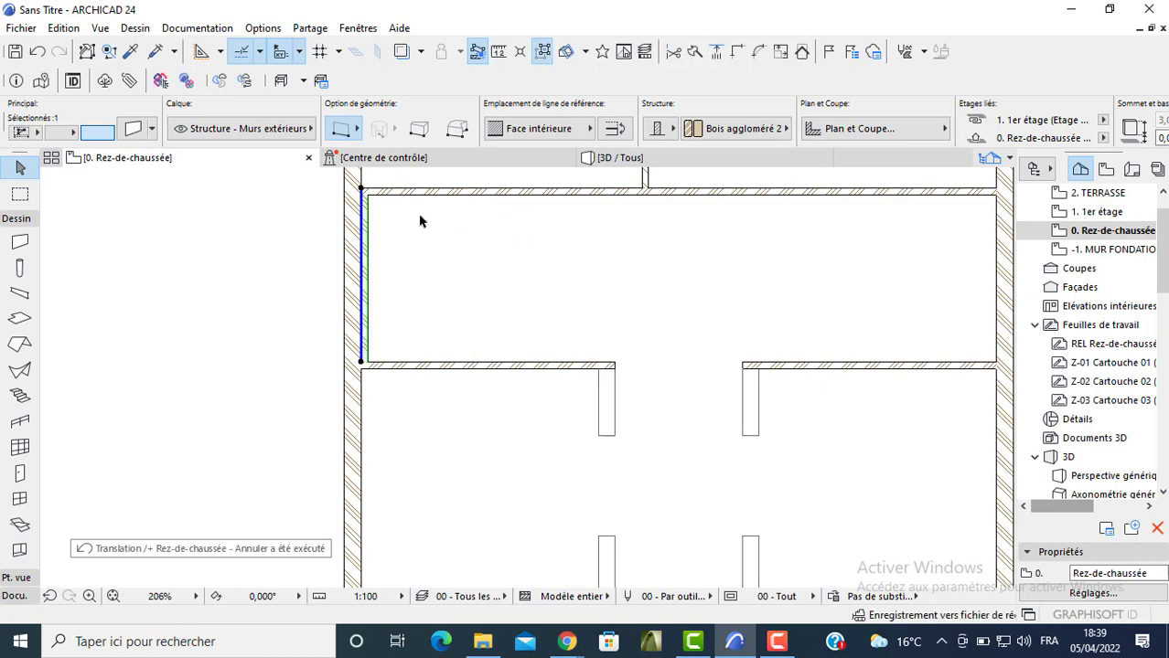
Move the middle room's vertical partition 2,3 horizontally to the right and clear the selection
click(366, 226)
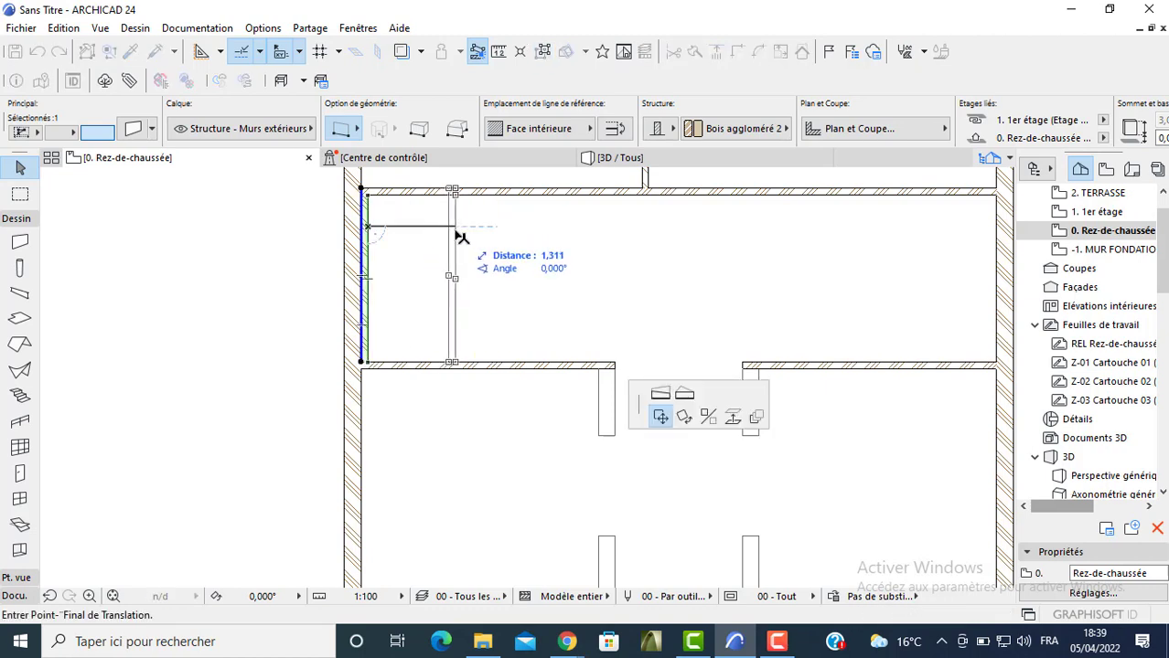
text(2)
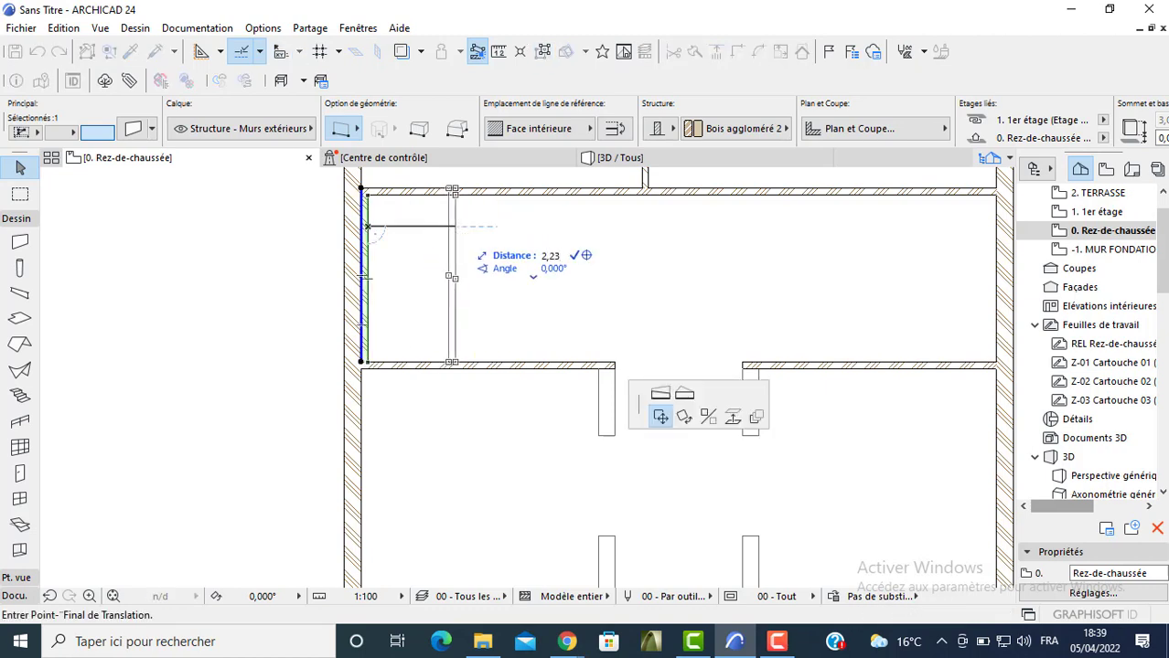
text(,3)
key(Return)
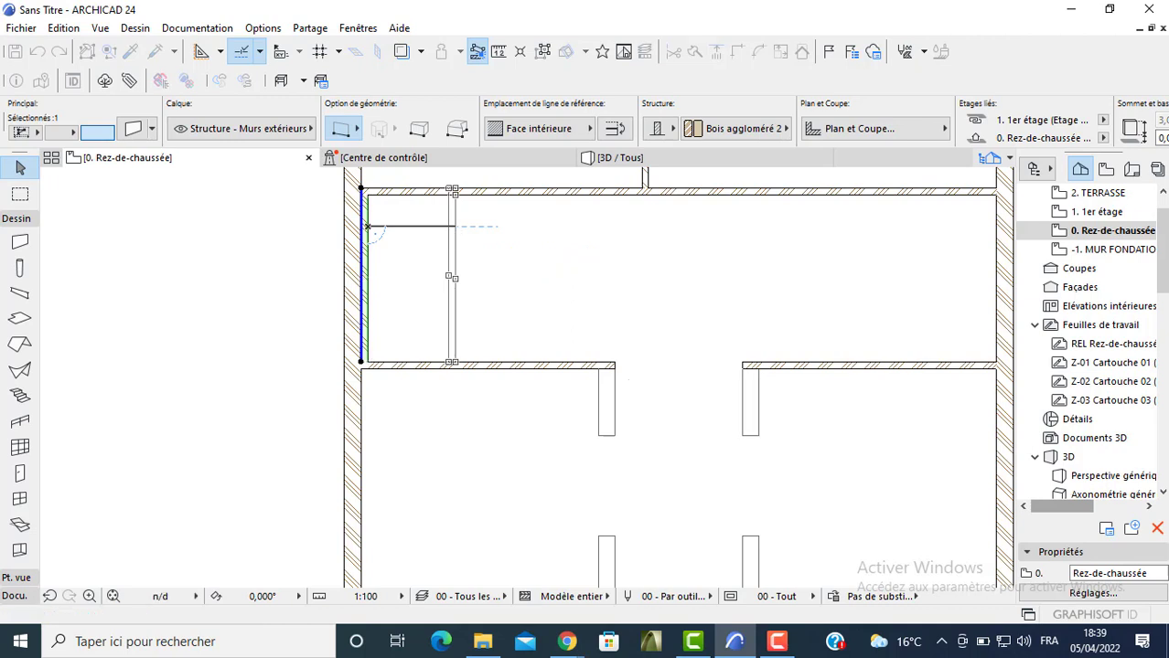
click(257, 260)
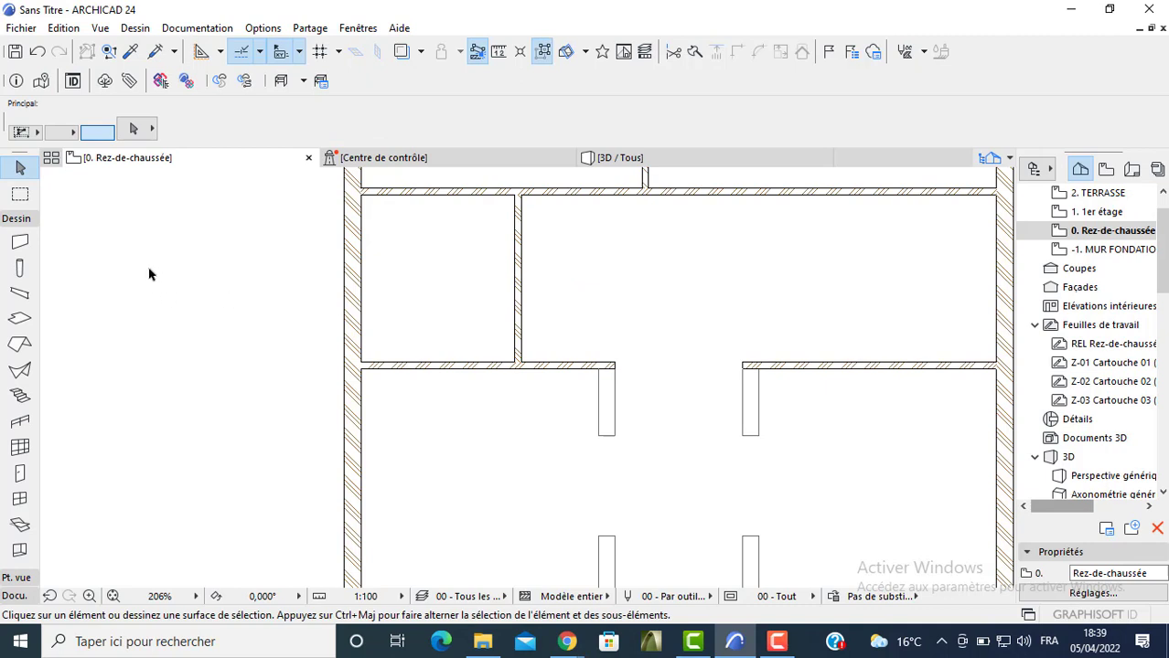
Draw a horizontal partition along the upper partition's lower face, from the middle room's vertical partition to the left exterior wall
click(20, 241)
click(515, 195)
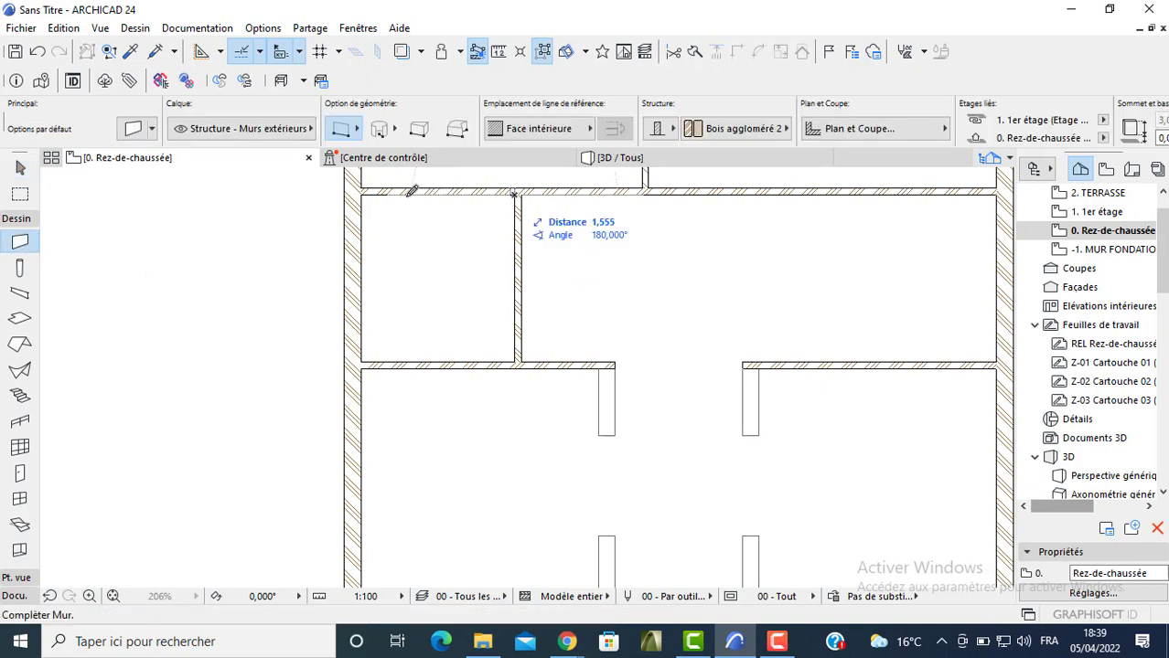
click(365, 188)
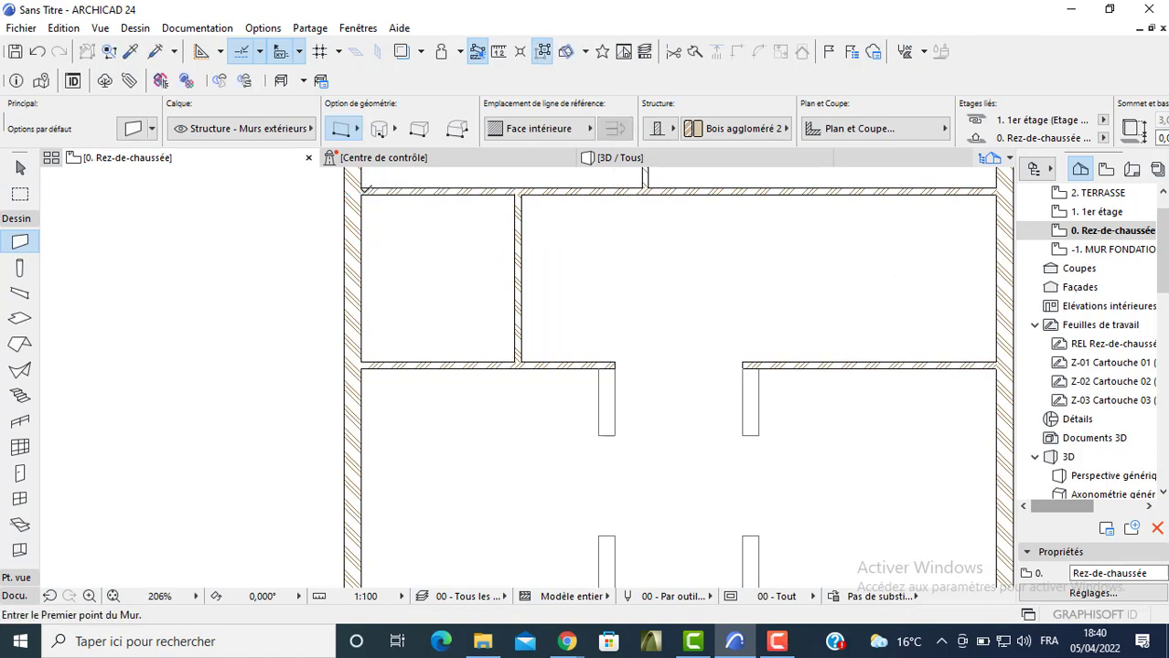
Try to move the new horizontal partition 0,6 down into the small left room, and undo the move
shift+click(366, 193)
click(375, 195)
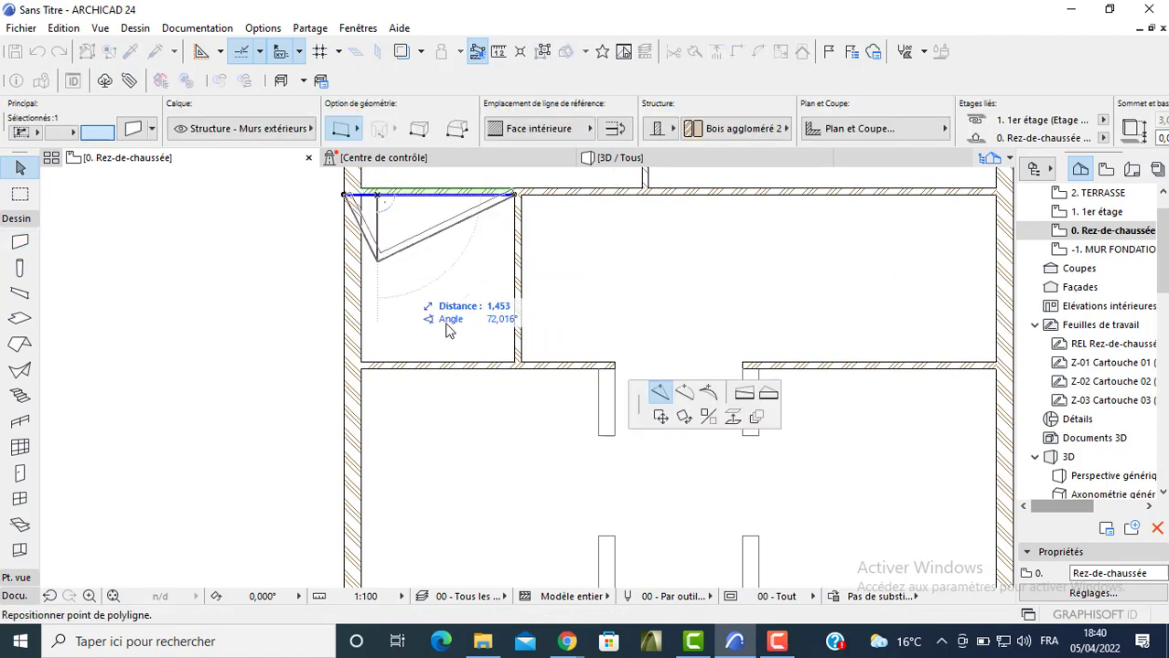
click(660, 416)
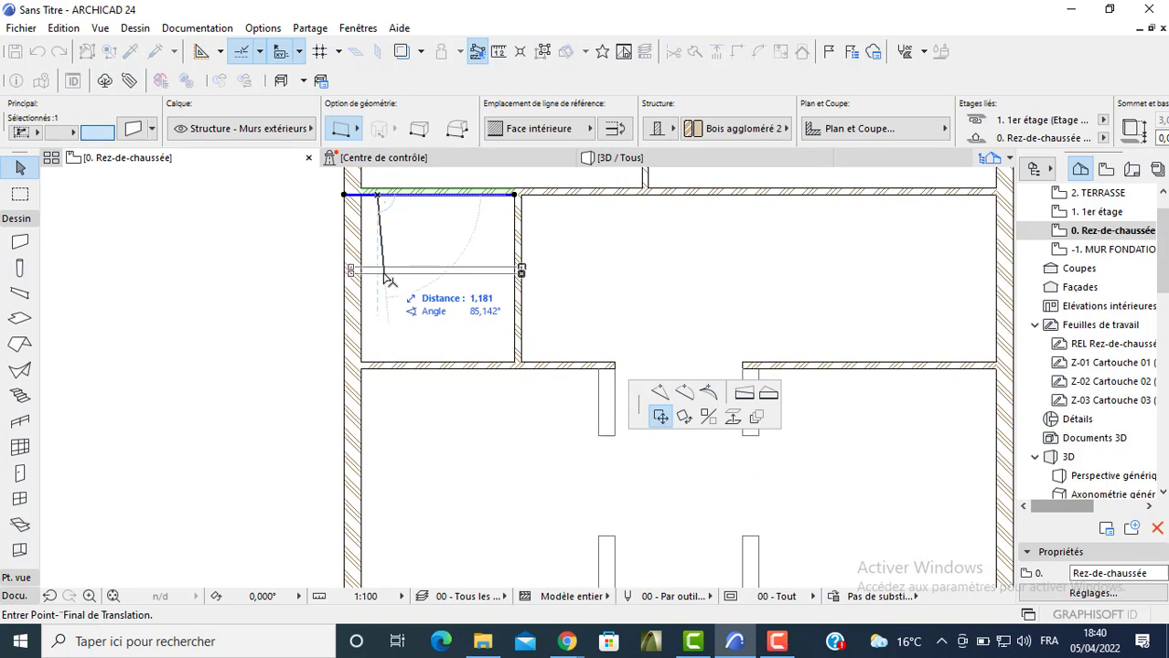
text(0)
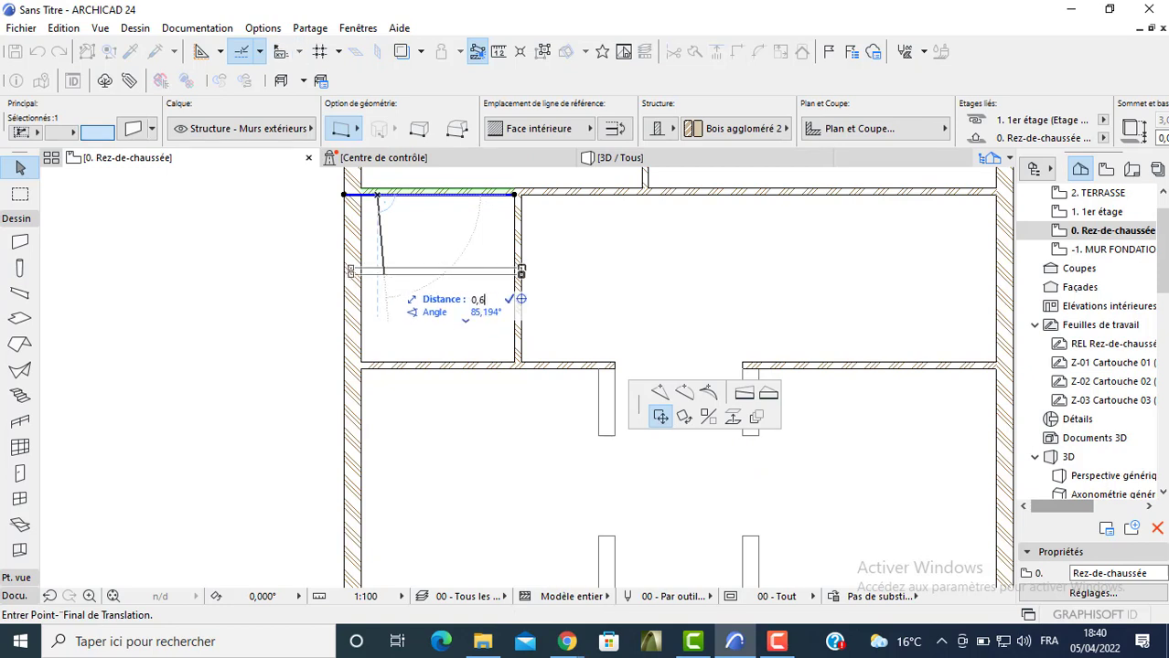
text(,6)
key(Return)
key(Escape)
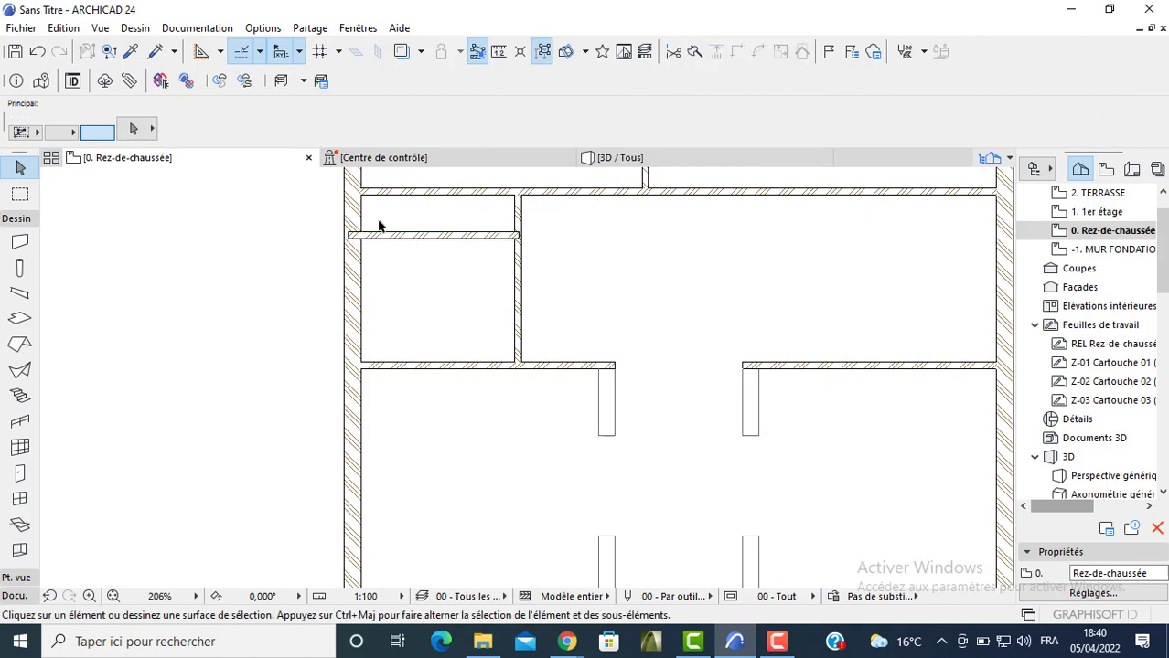
key(ctrl+z)
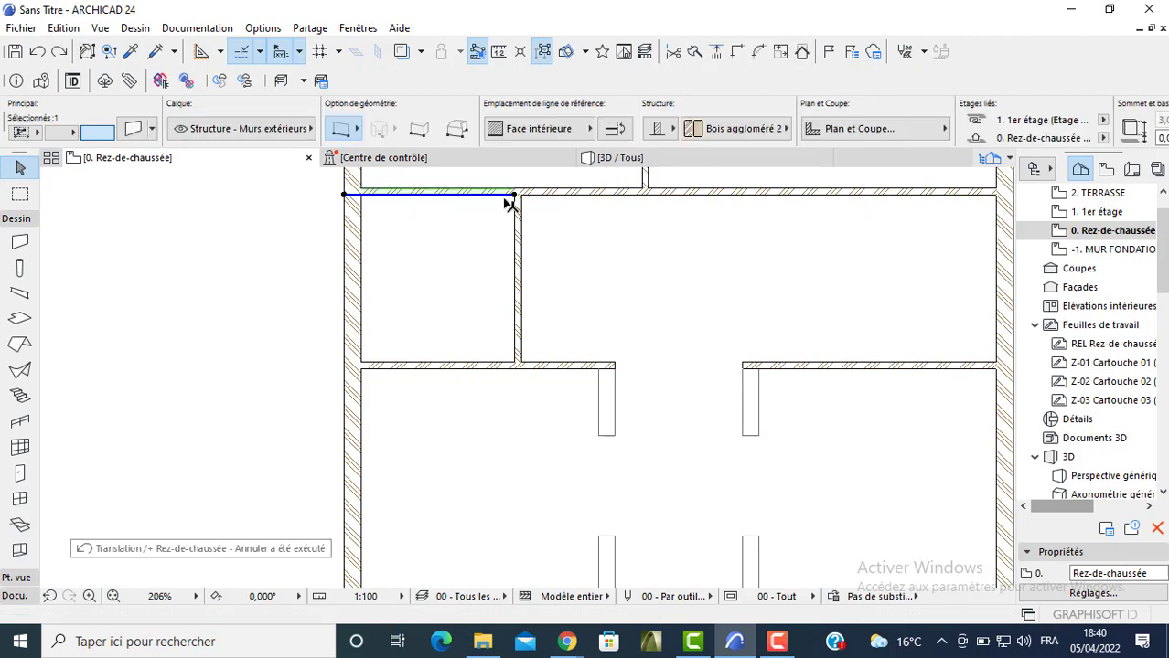
Move the new horizontal partition 0,65 straight down from the upper partition and clear the selection
click(494, 199)
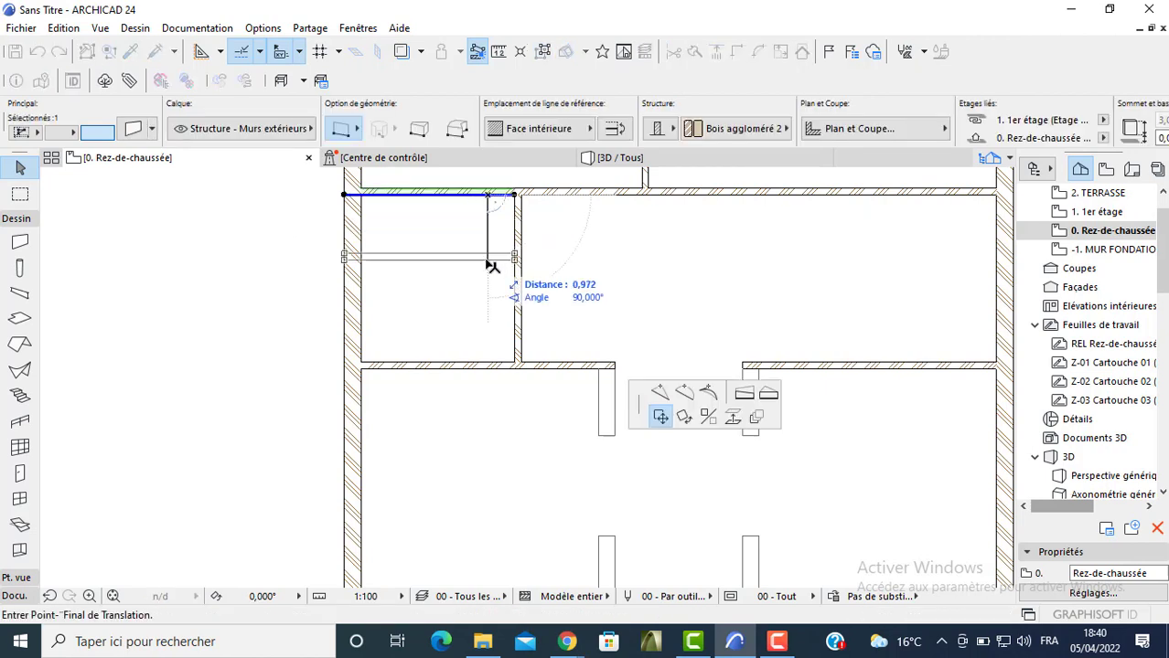
text(0,65)
key(Return)
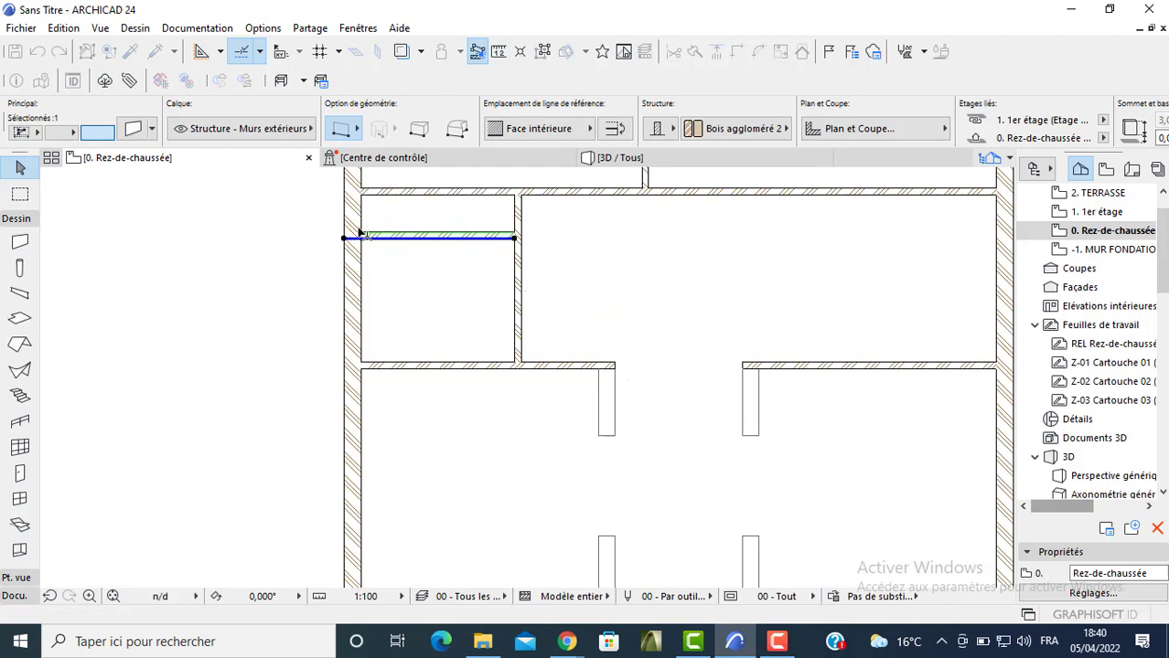
click(243, 214)
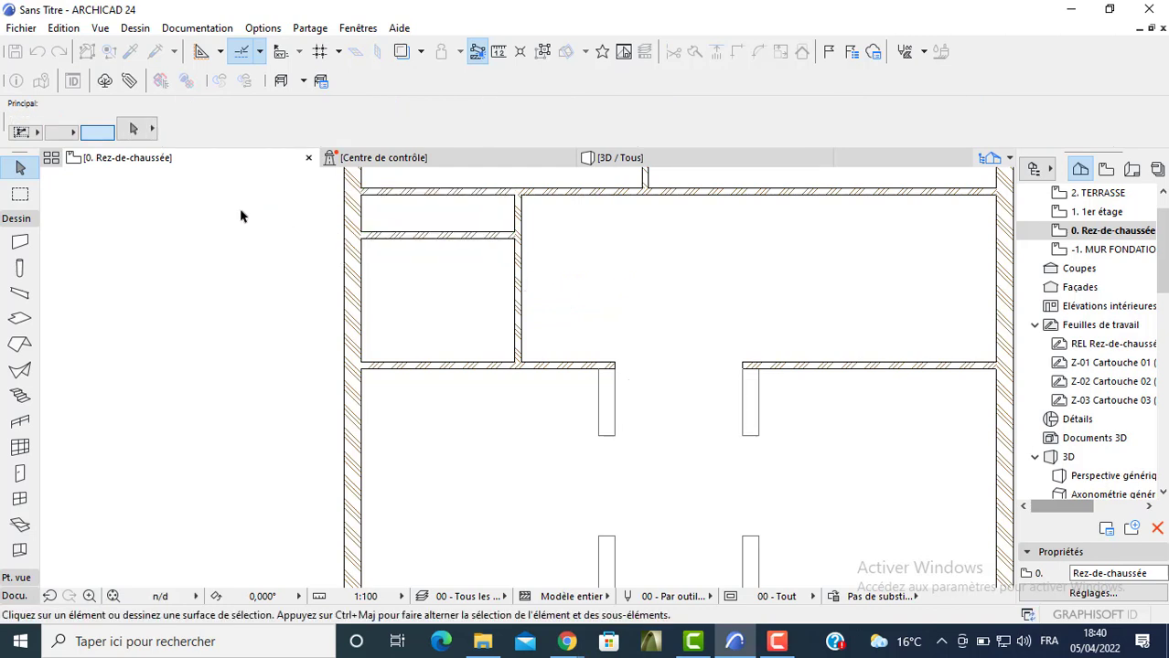
Draw a short vertical partition along the left exterior wall across the narrow strip and move it 0,4 to the right
click(360, 194)
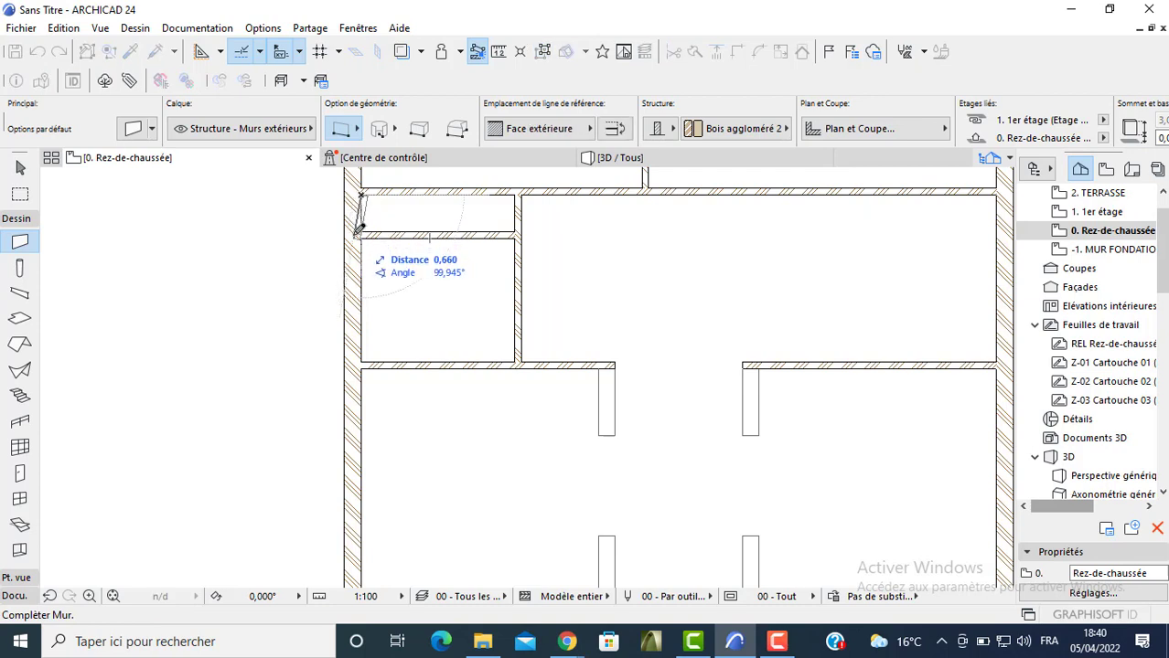
click(366, 238)
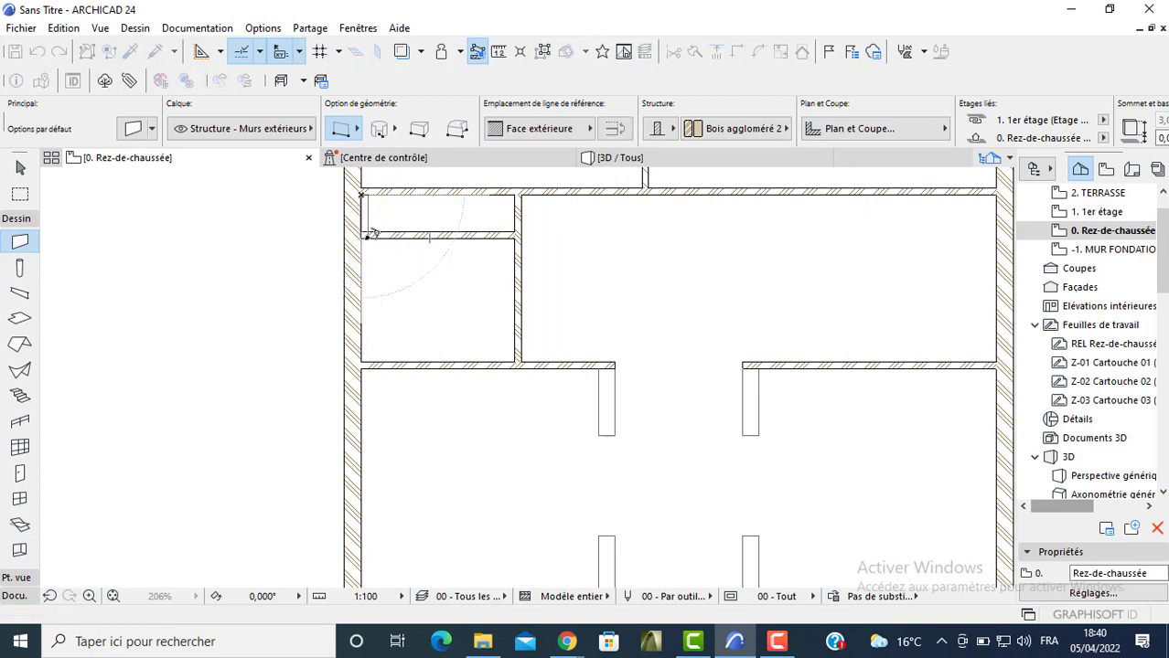
key(Escape)
click(370, 222)
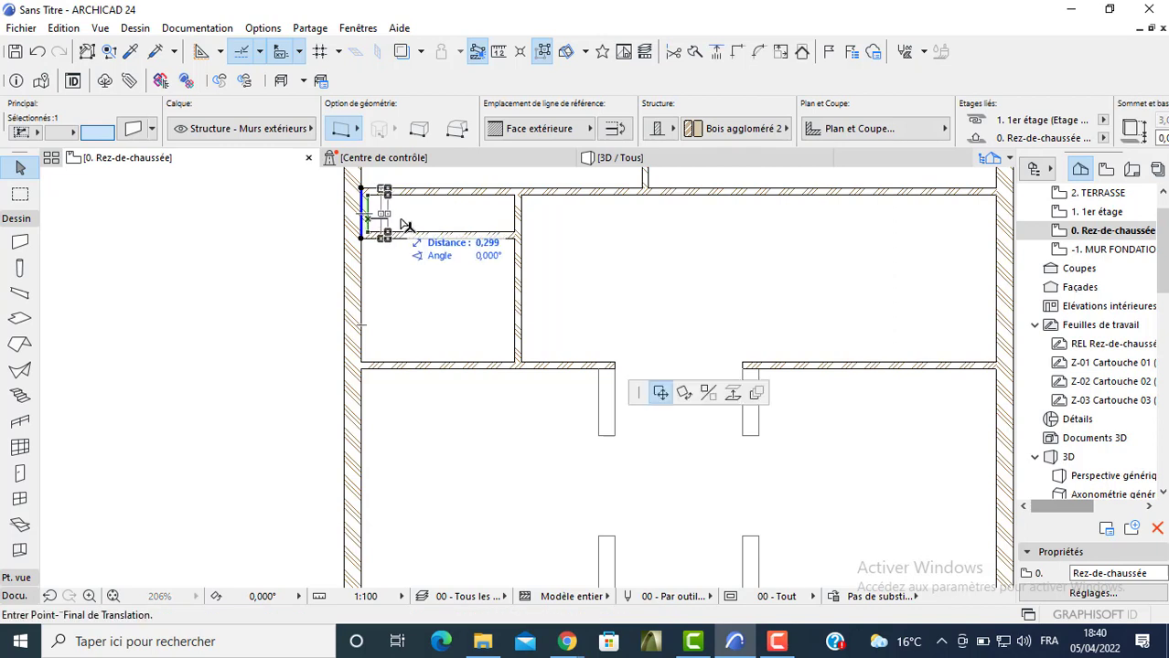
text(0)
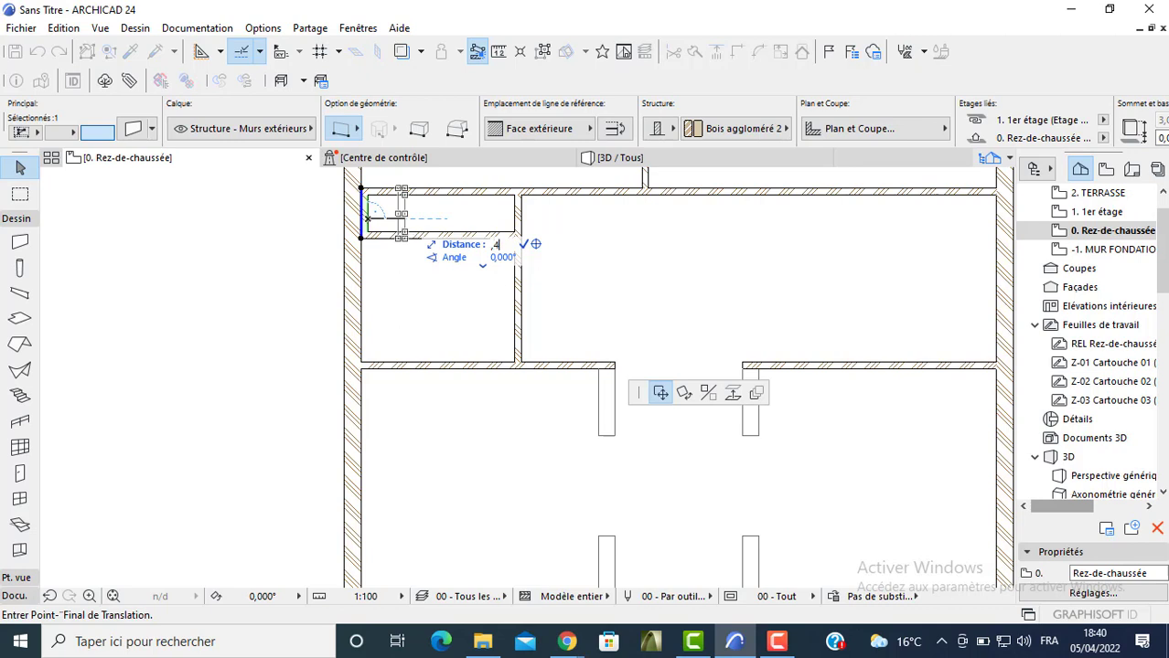
key(Return)
click(331, 235)
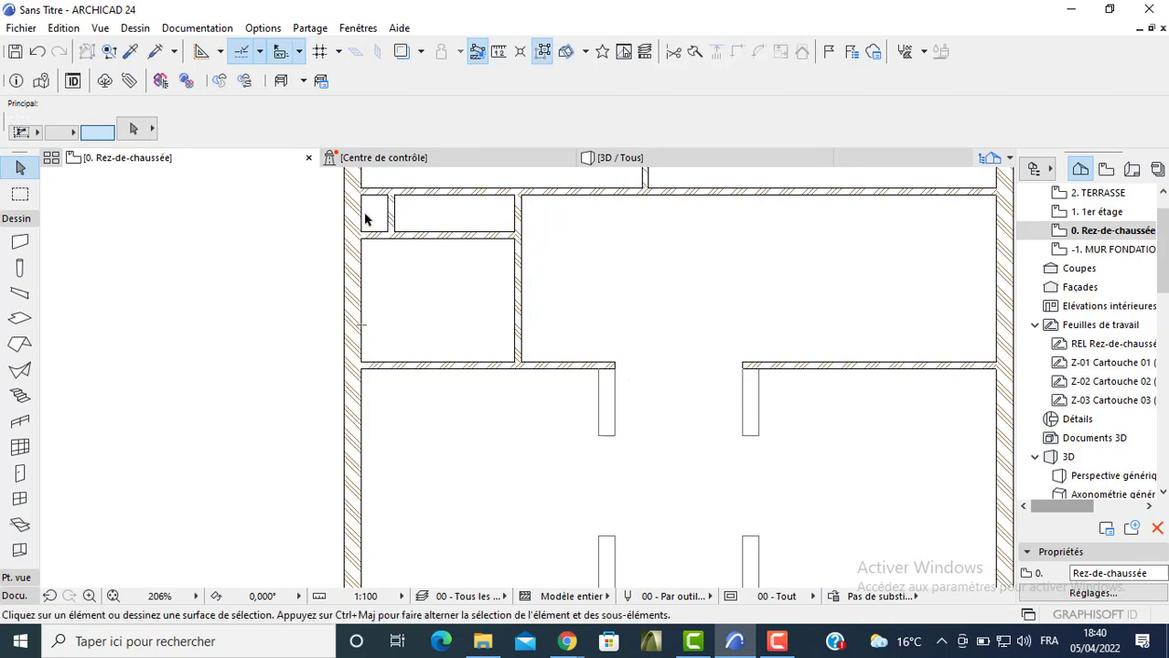
Set the slab defaults to a basic structure in Béton armé (Coulé) with a thickness of 0,15
scroll(366, 222, down, 3)
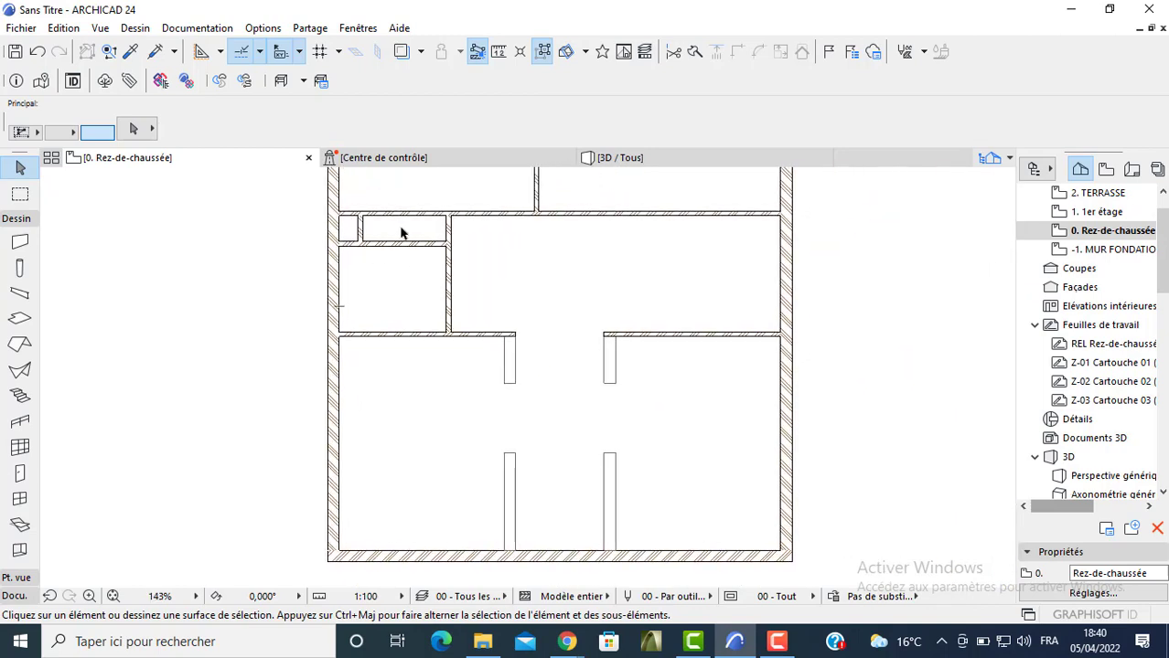
scroll(408, 233, up, 3)
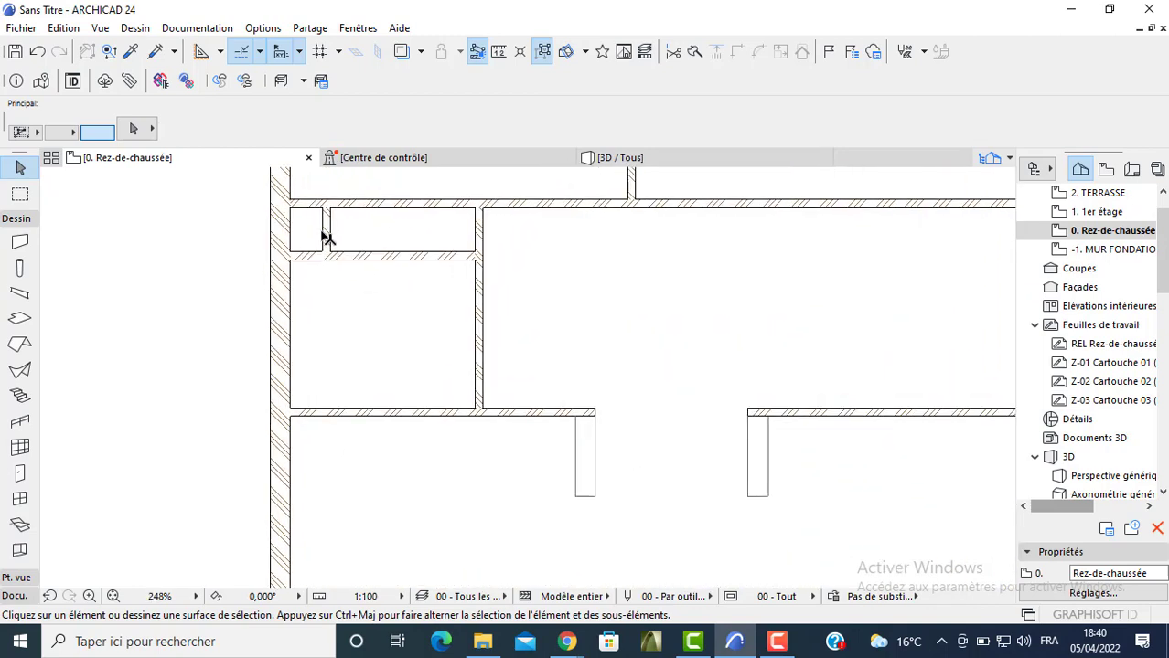
scroll(260, 261, down, 3)
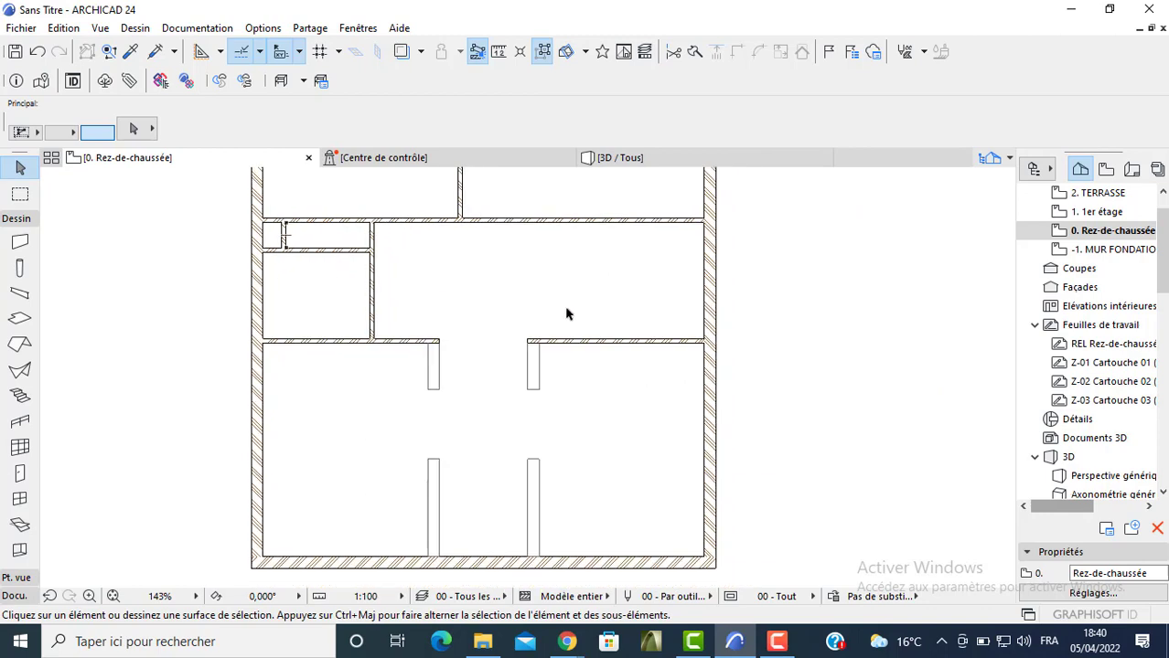
scroll(567, 315, down, 2)
scroll(535, 326, down, 3)
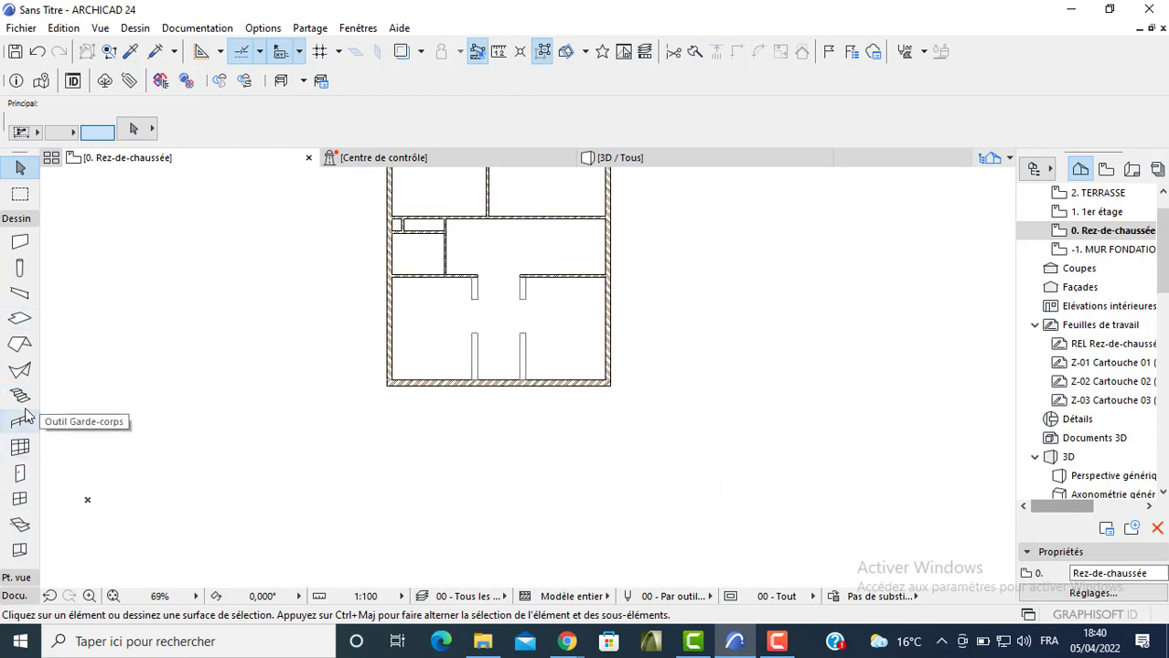
double_click(20, 320)
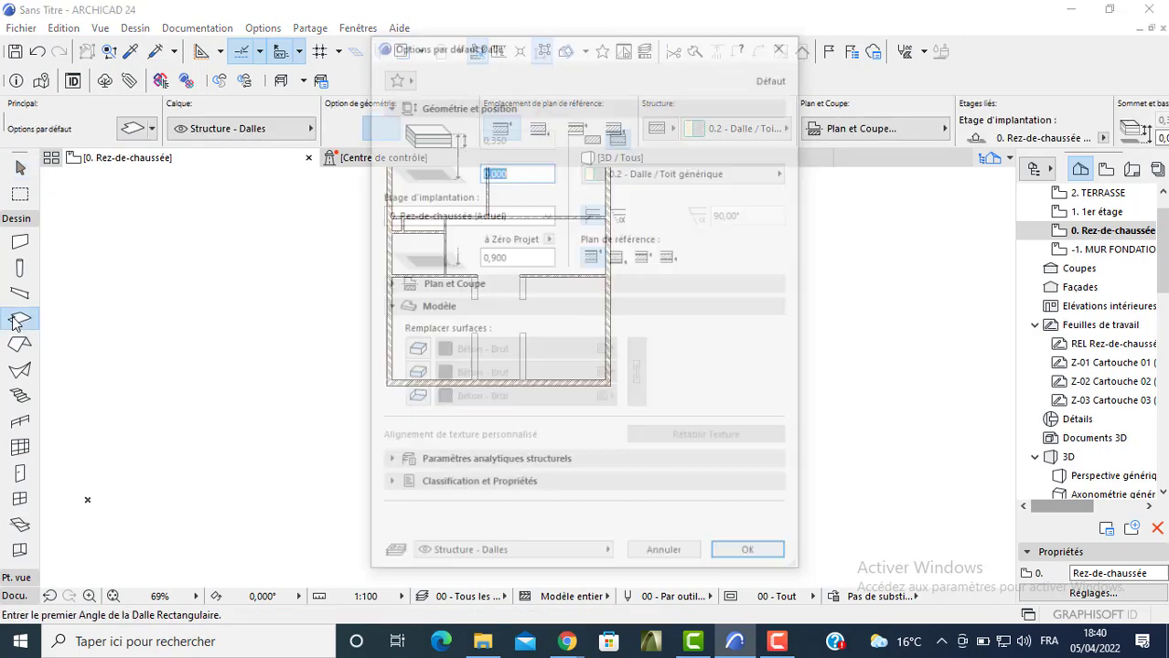
click(593, 137)
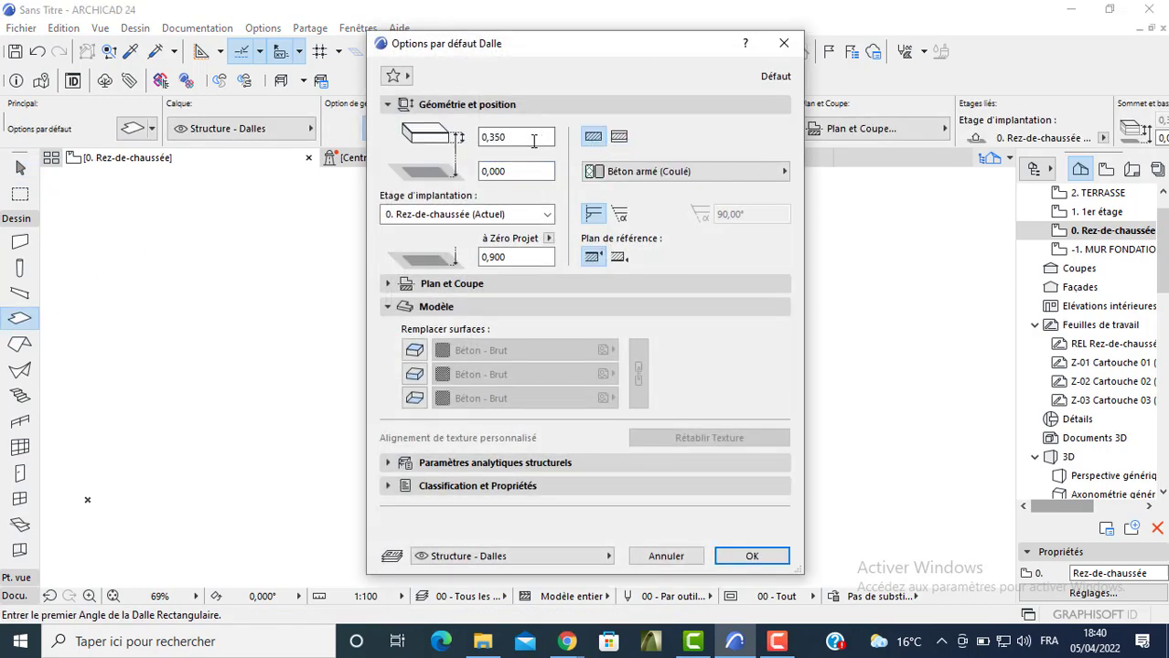
double_click(492, 137)
text(0,15)
Override the default slab's top surface with Pierre - Marbre noir and its edge surface with Pierre - Marbre gris, and apply the settings
click(475, 352)
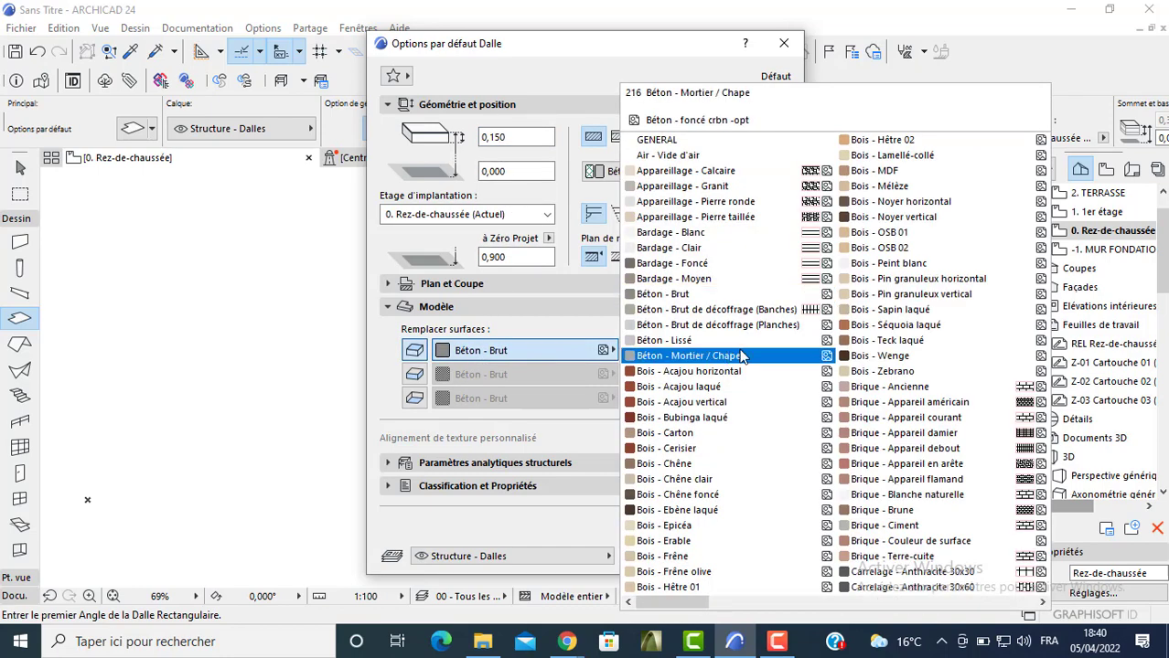
scroll(768, 352, down, 8)
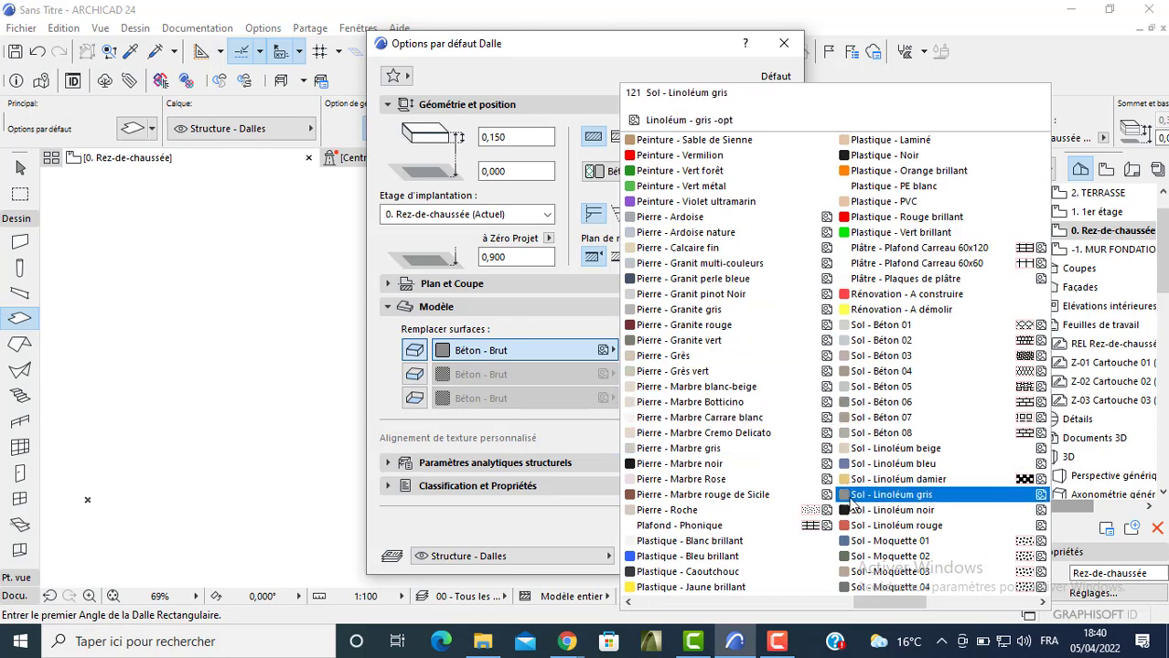
click(745, 465)
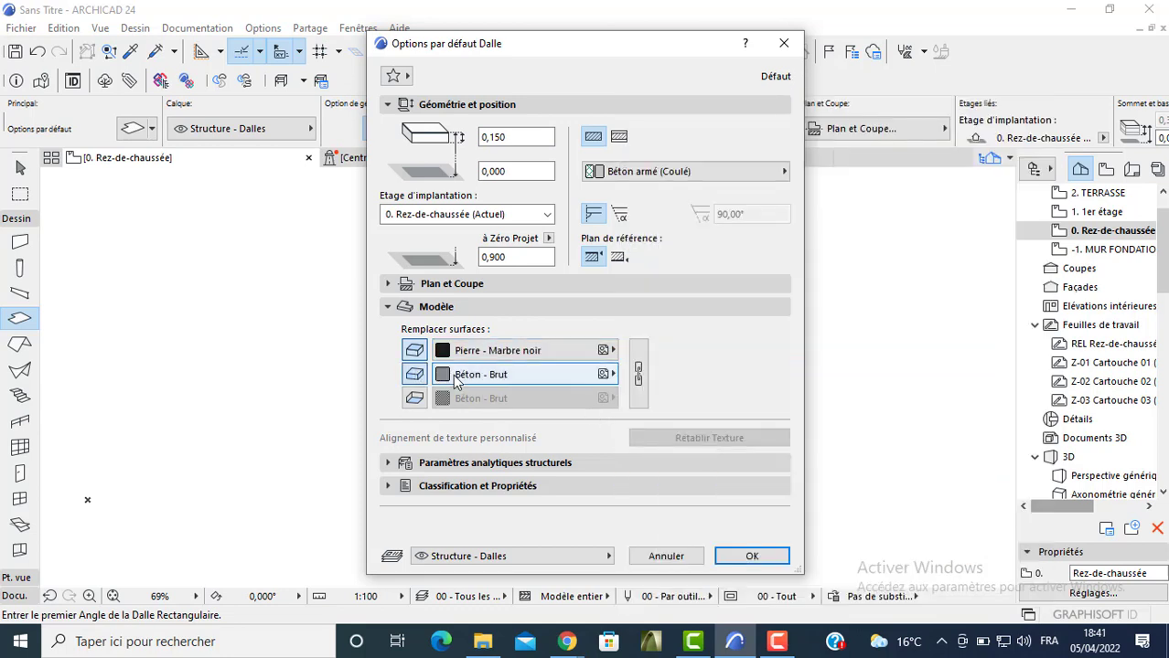
click(457, 376)
scroll(823, 366, down, 5)
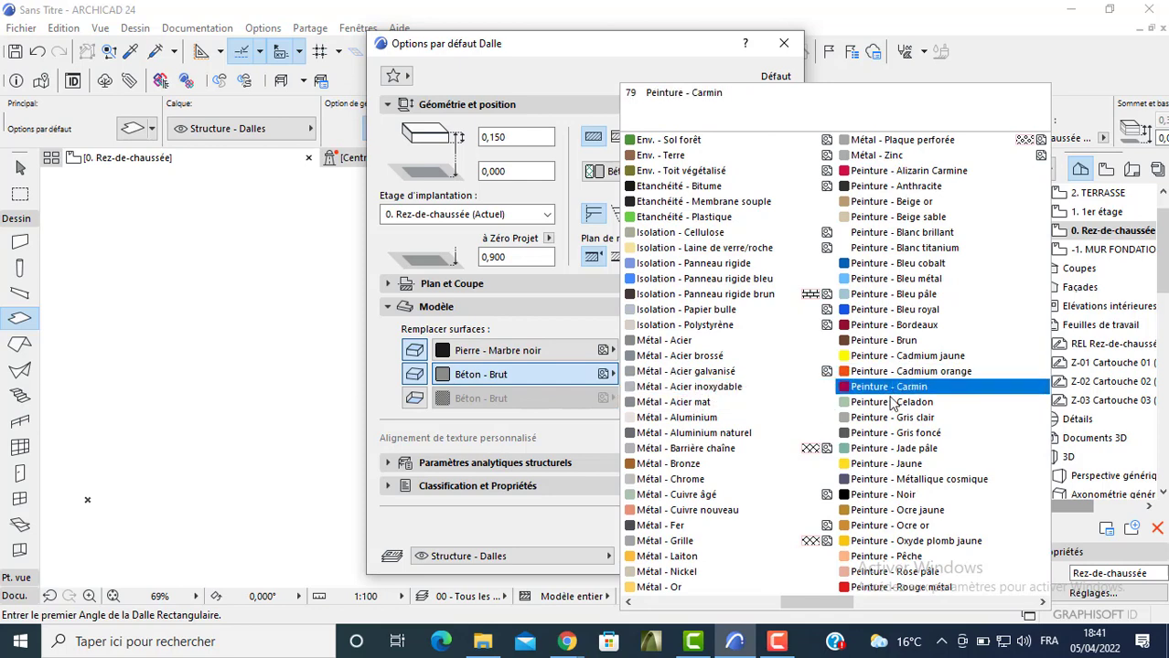
scroll(869, 430, down, 2)
click(681, 448)
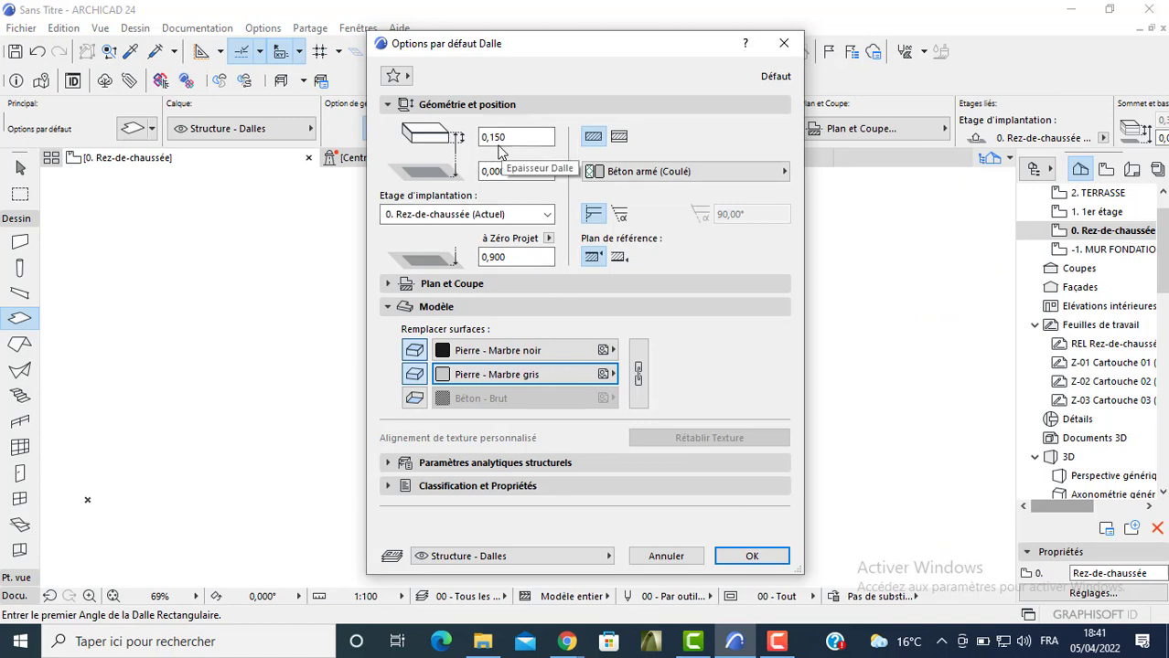
click(751, 556)
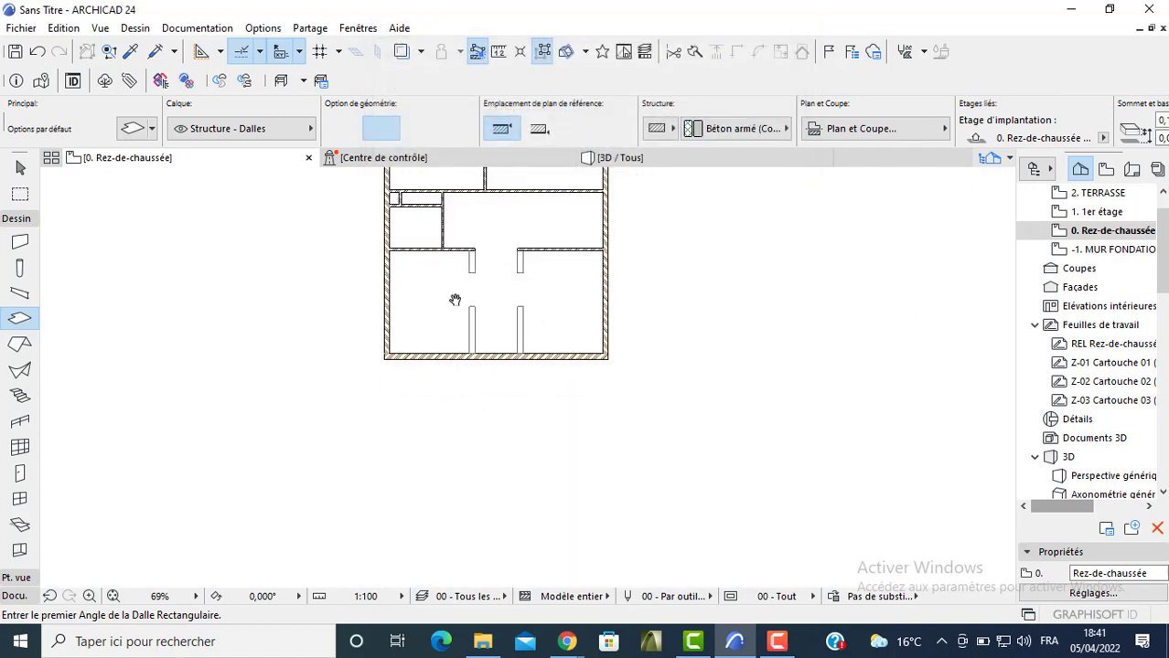
Draw a rectangular slab 2 wide and 0,3 deep in the free area below the lower exterior wall
scroll(454, 300, up, 3)
click(450, 327)
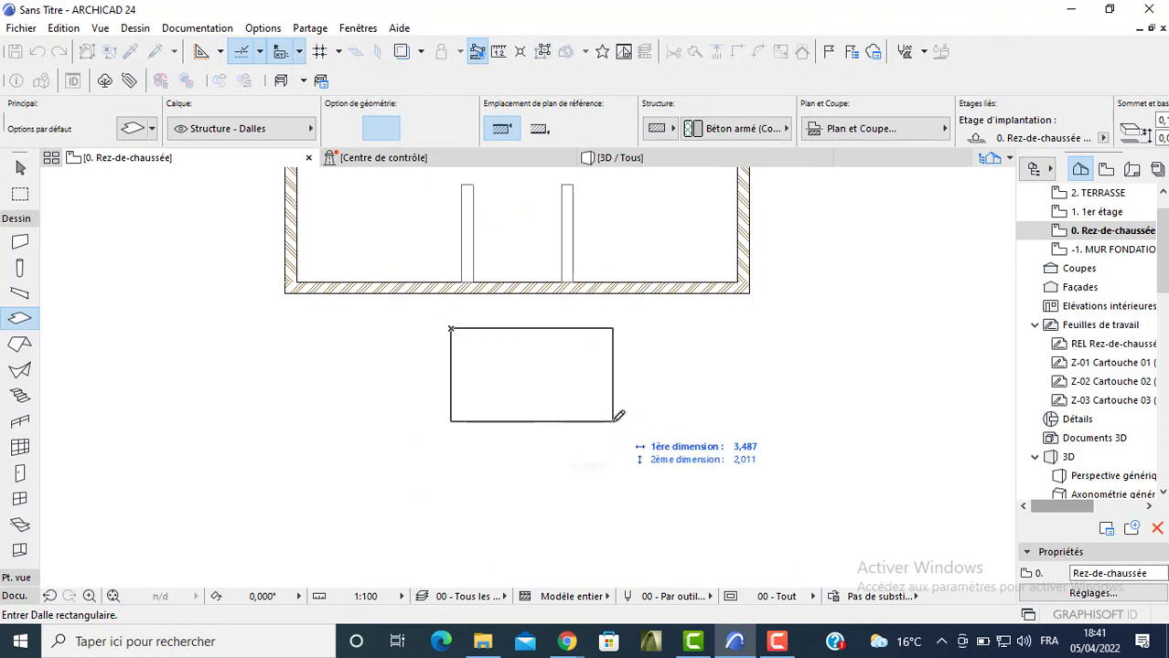
text(2)
key(Tab)
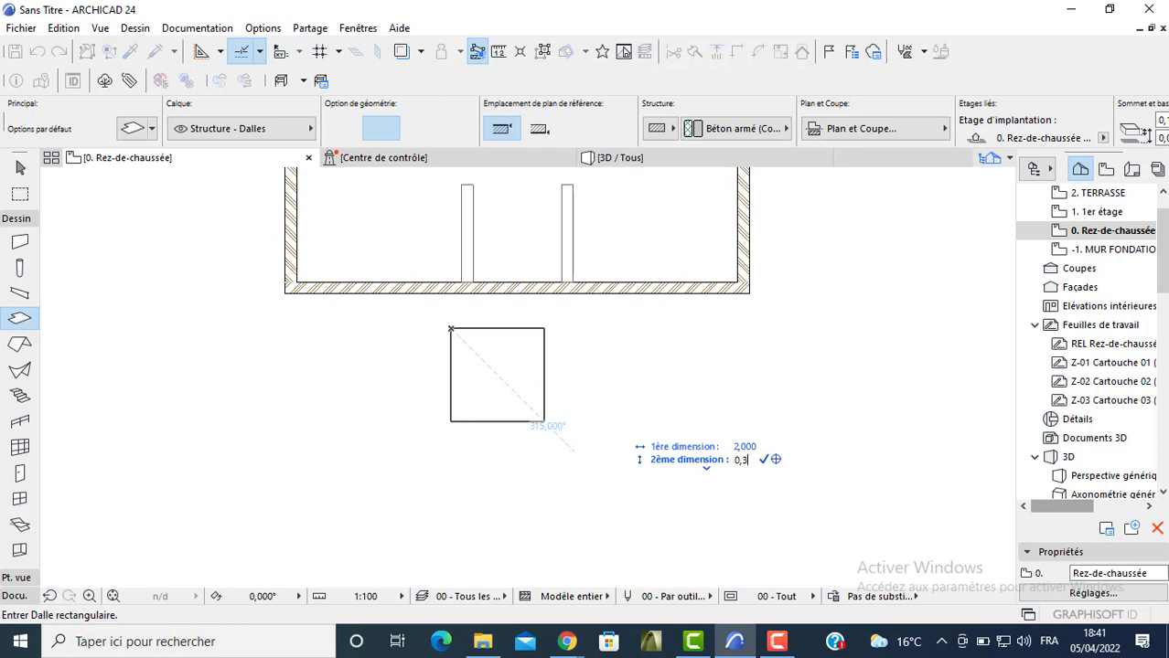
text(0,3)
key(Return)
key(Escape)
Move the rectangular slab so its upper-left corner meets the lower exterior wall's outer face, aligned with the left low wall's inner edge
scroll(467, 342, up, 3)
click(455, 331)
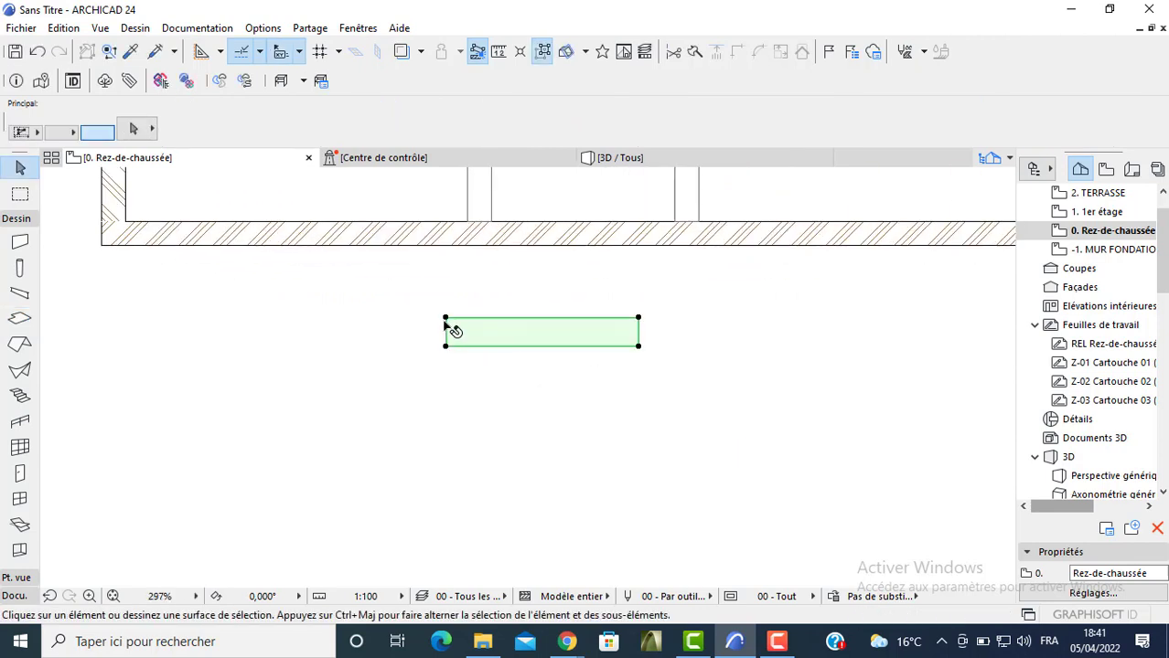
click(447, 320)
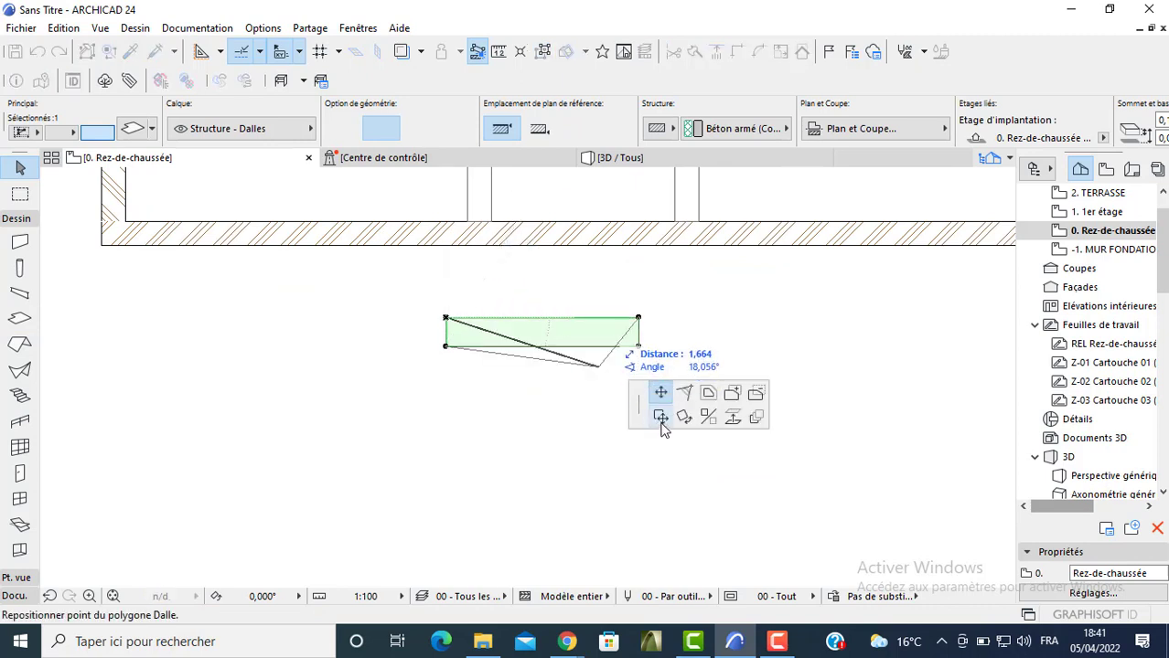
click(660, 417)
click(491, 245)
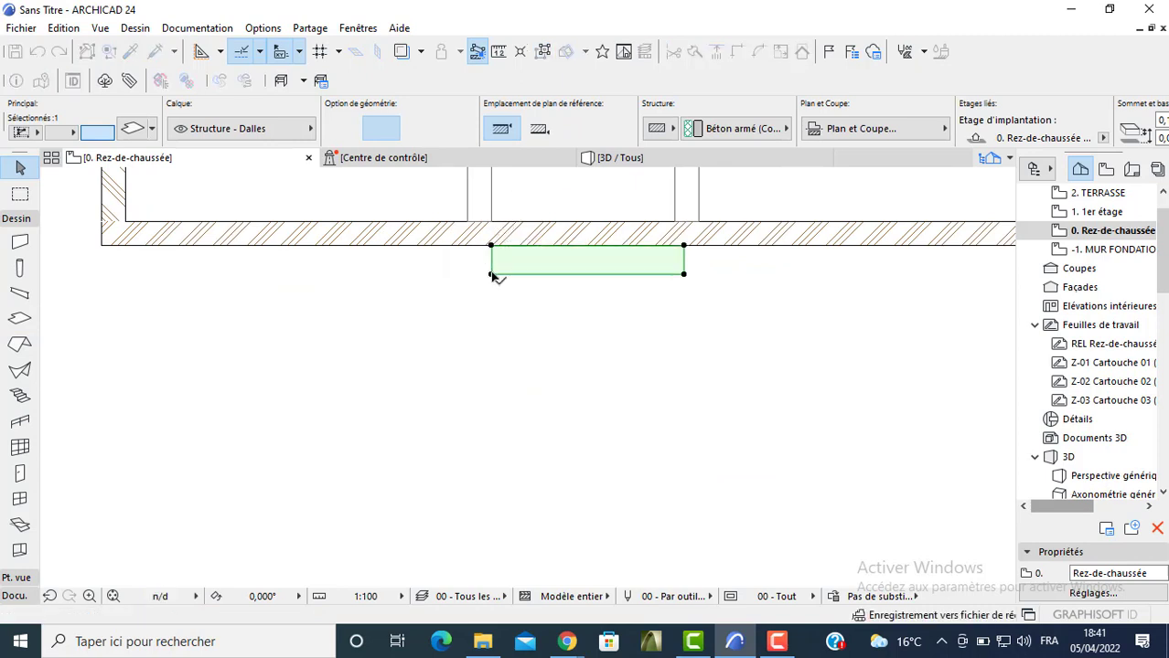
Make five successive copies of the slab downward from the exterior wall, each placed directly against the previous one
scroll(503, 271, up, 3)
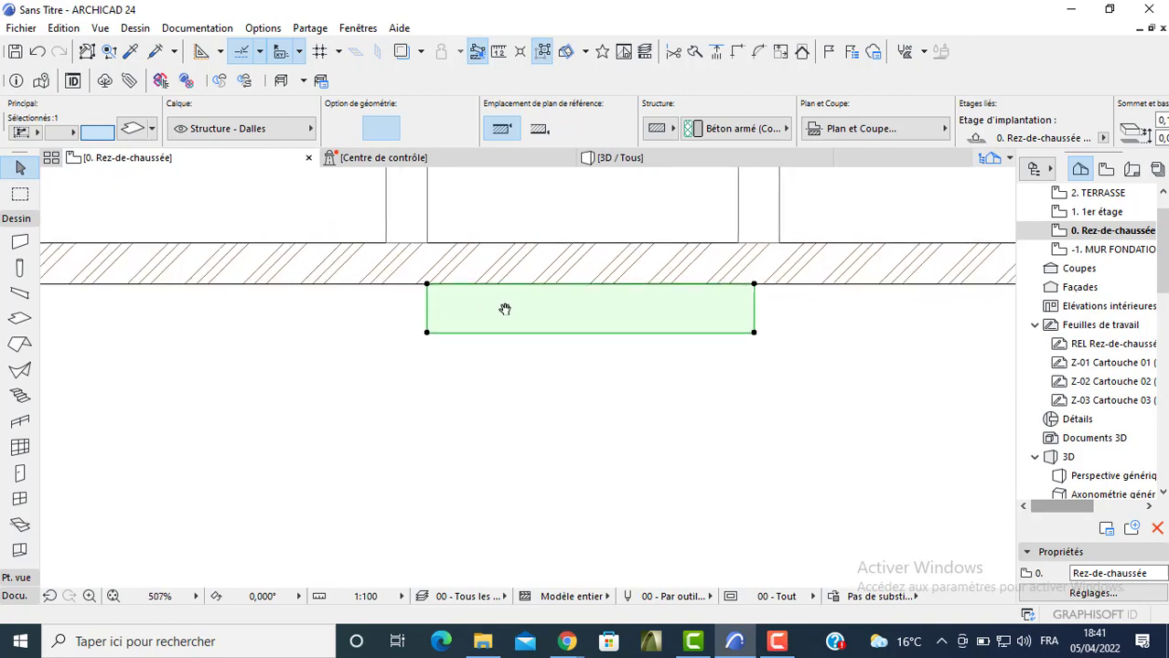
middle_drag(507, 348, 464, 325)
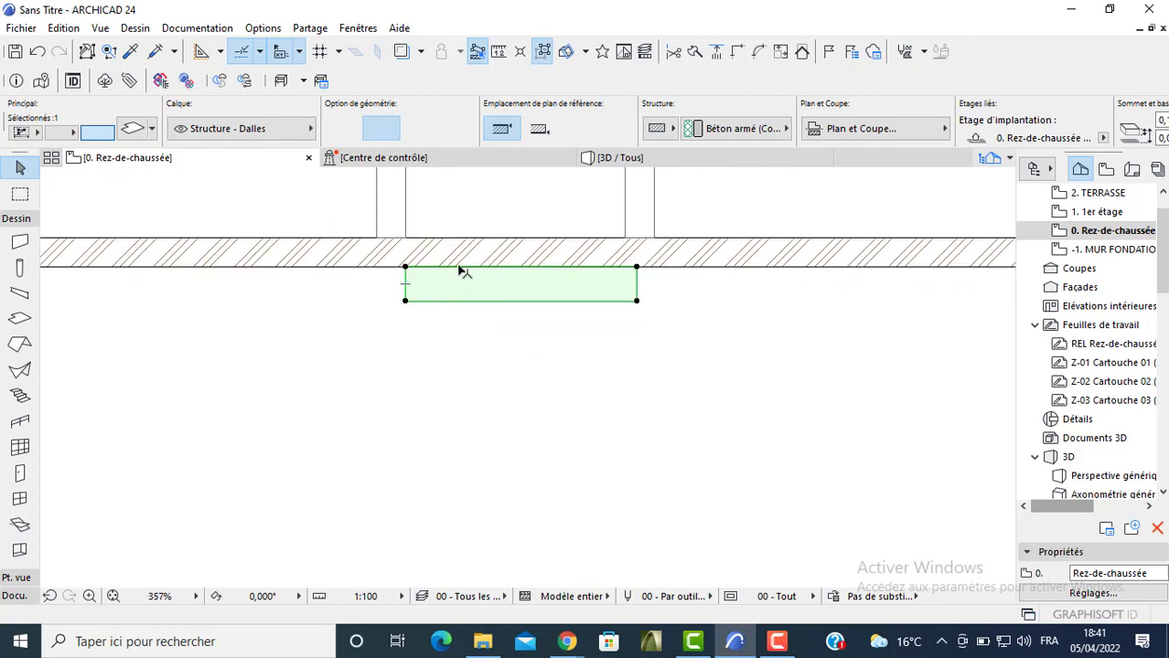
click(434, 343)
click(417, 290)
click(405, 267)
key(ctrl+alt)
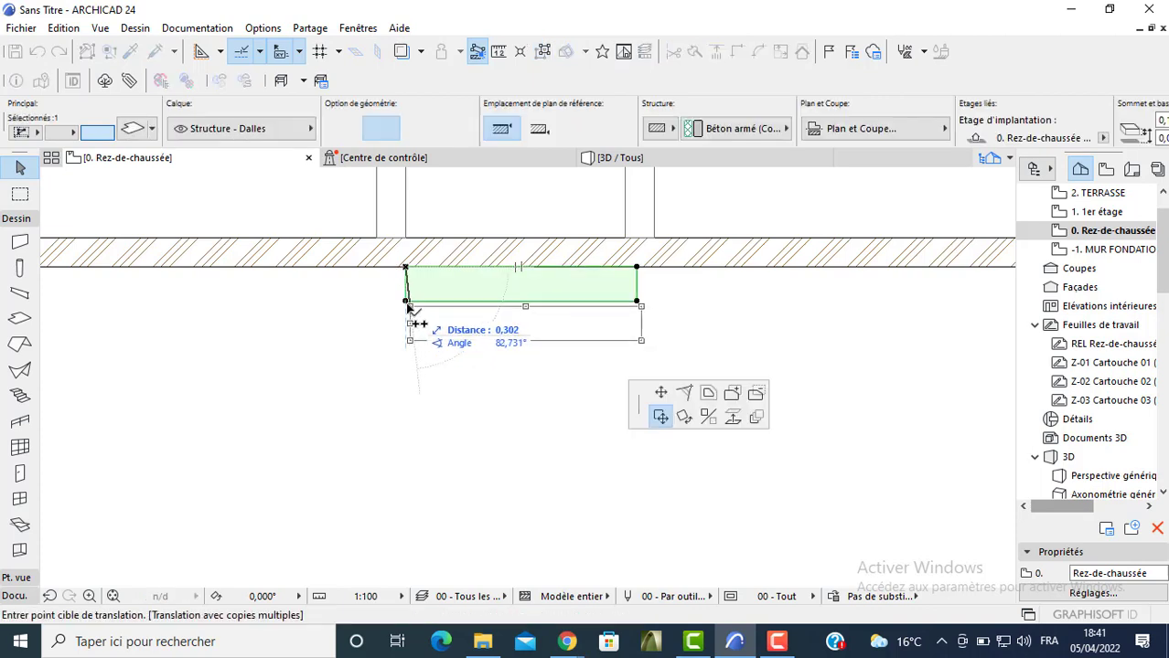
click(406, 302)
click(407, 336)
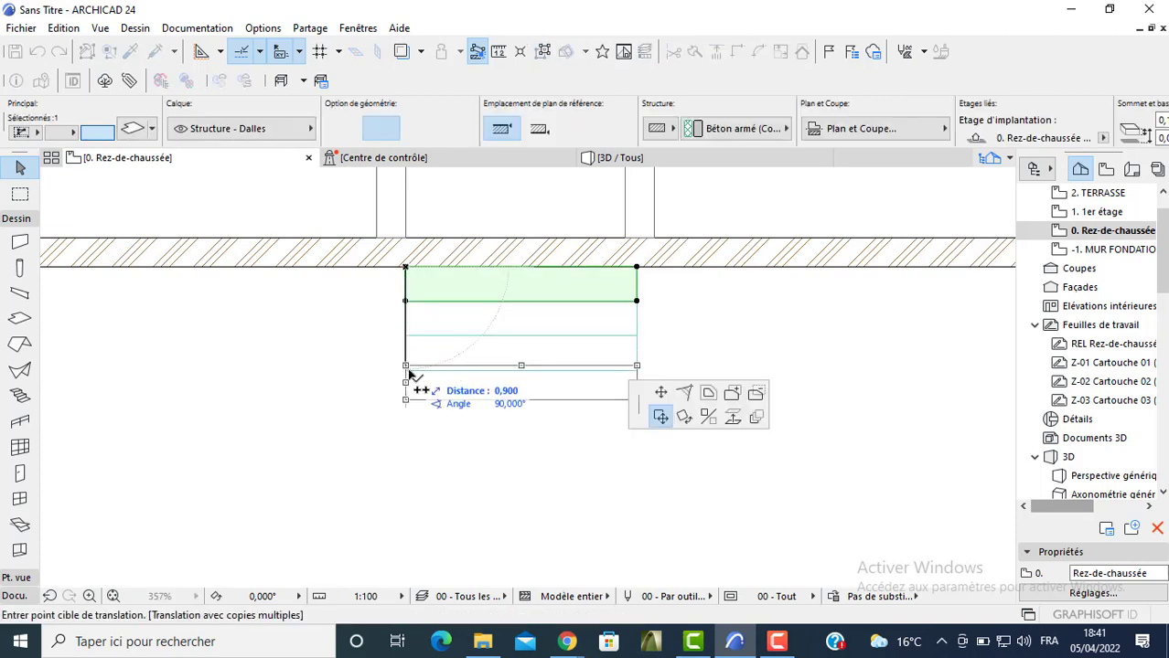
click(408, 371)
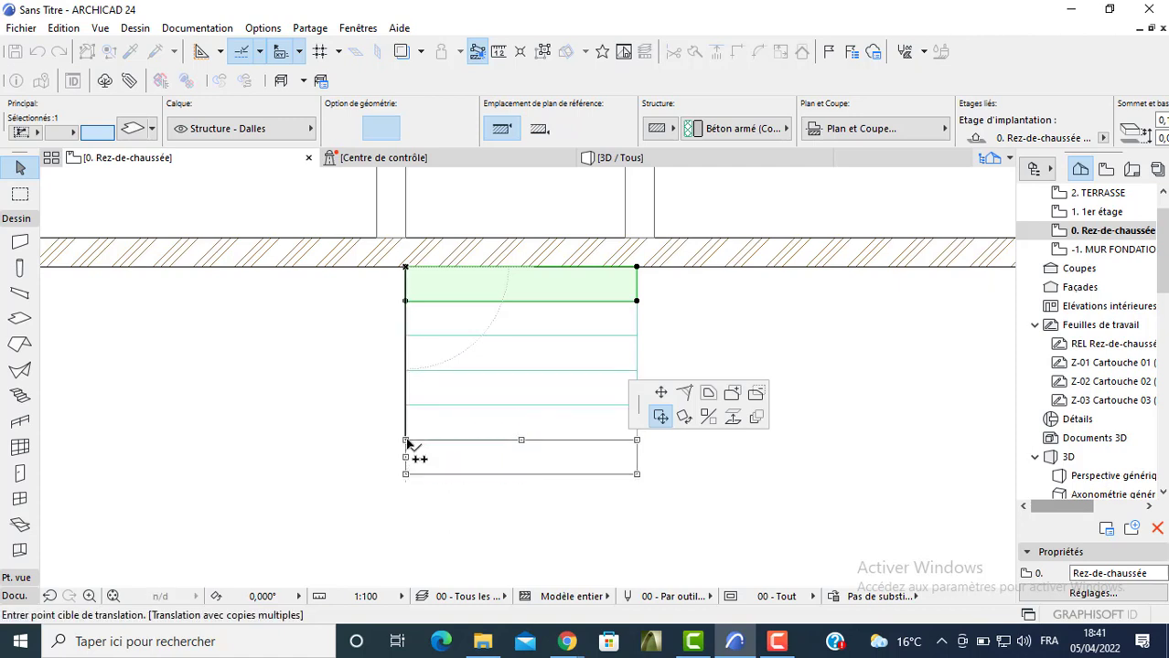
key(Escape)
key(Escape)
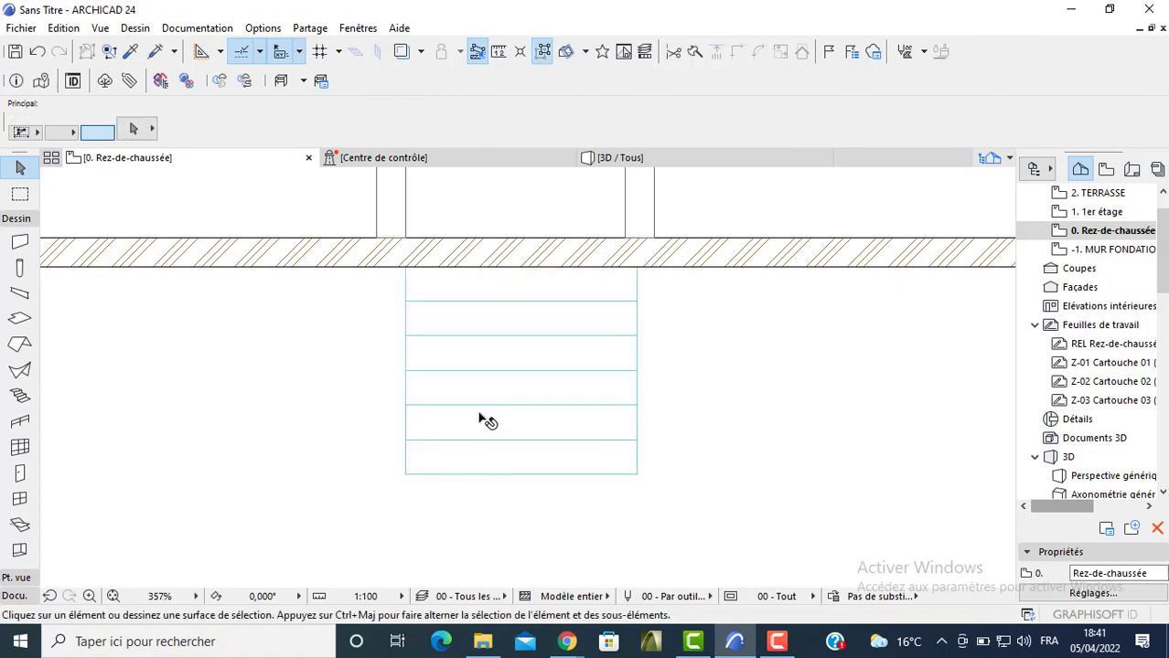
Set the elevation to project zero of the slab farthest from the wall to 0,15
middle_drag(476, 453, 451, 397)
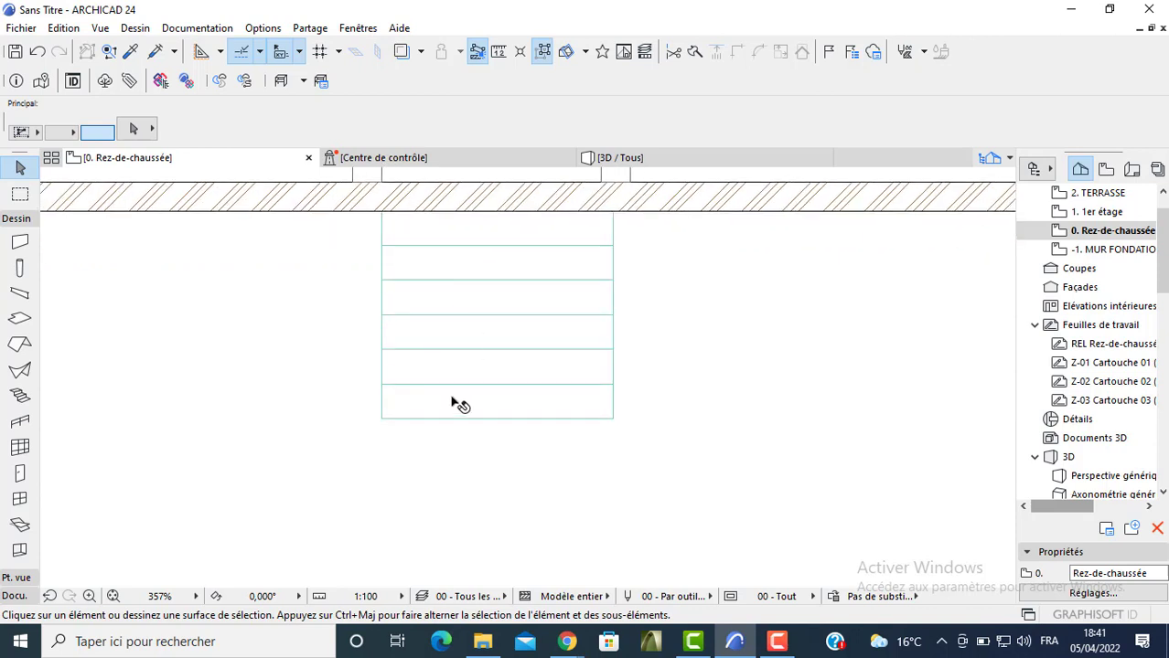
click(504, 419)
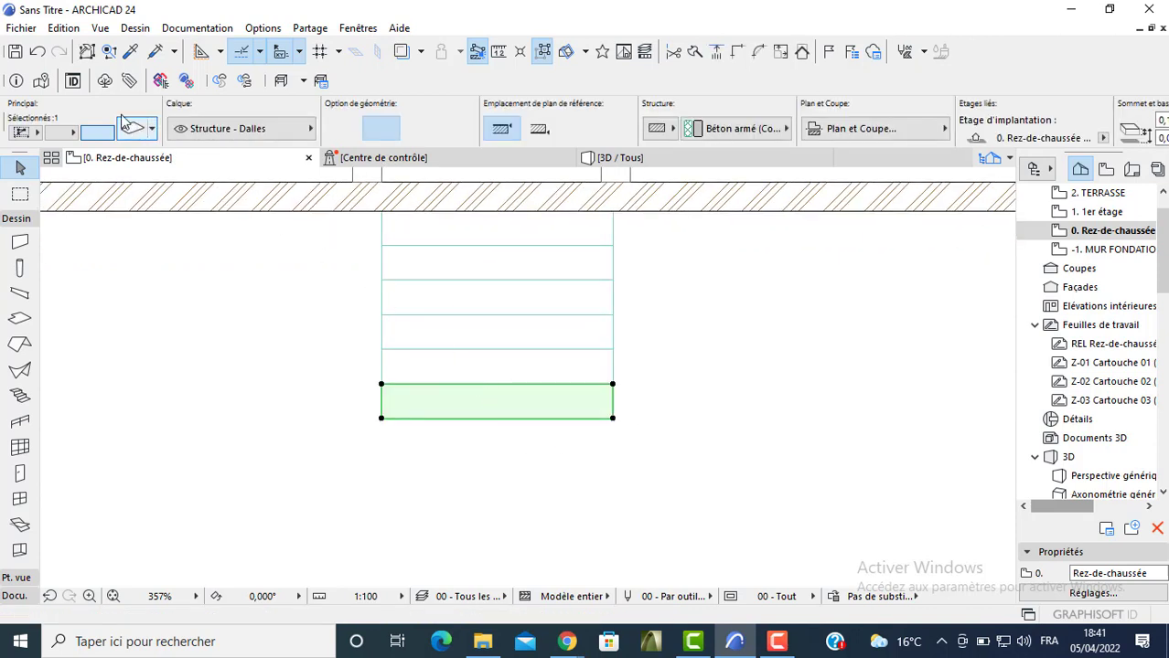
click(133, 129)
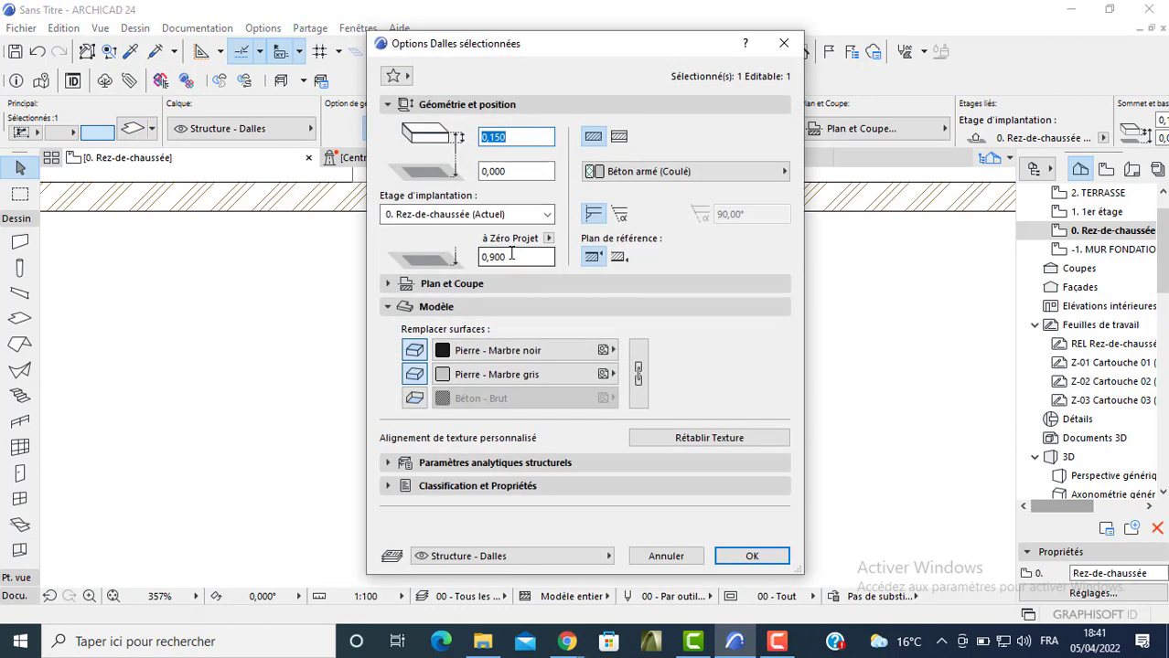
click(511, 256)
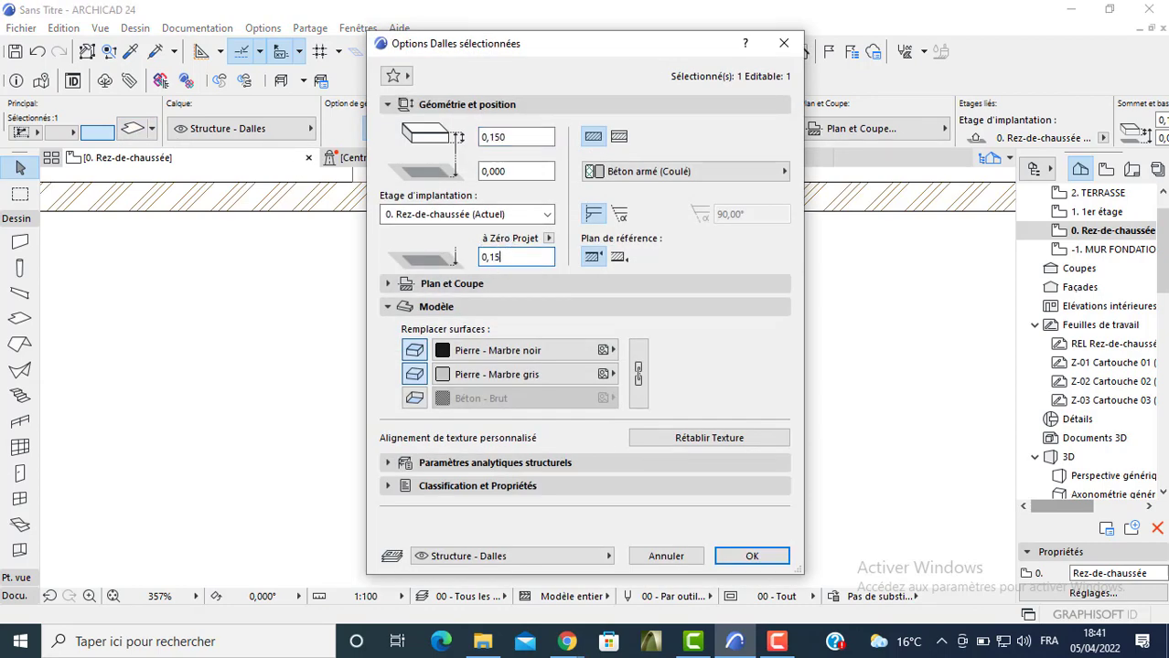
text(0,15)
key(Return)
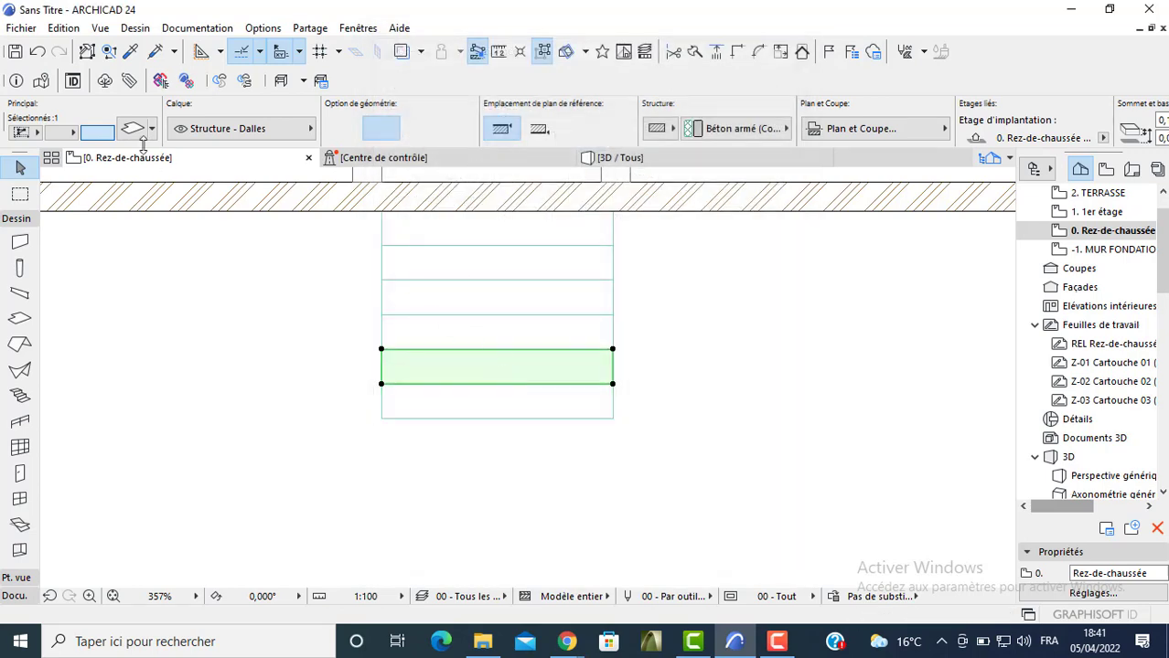
Set the elevations to project zero of the second and third slabs, counted from the one farthest from the wall, for the rising steps
click(133, 128)
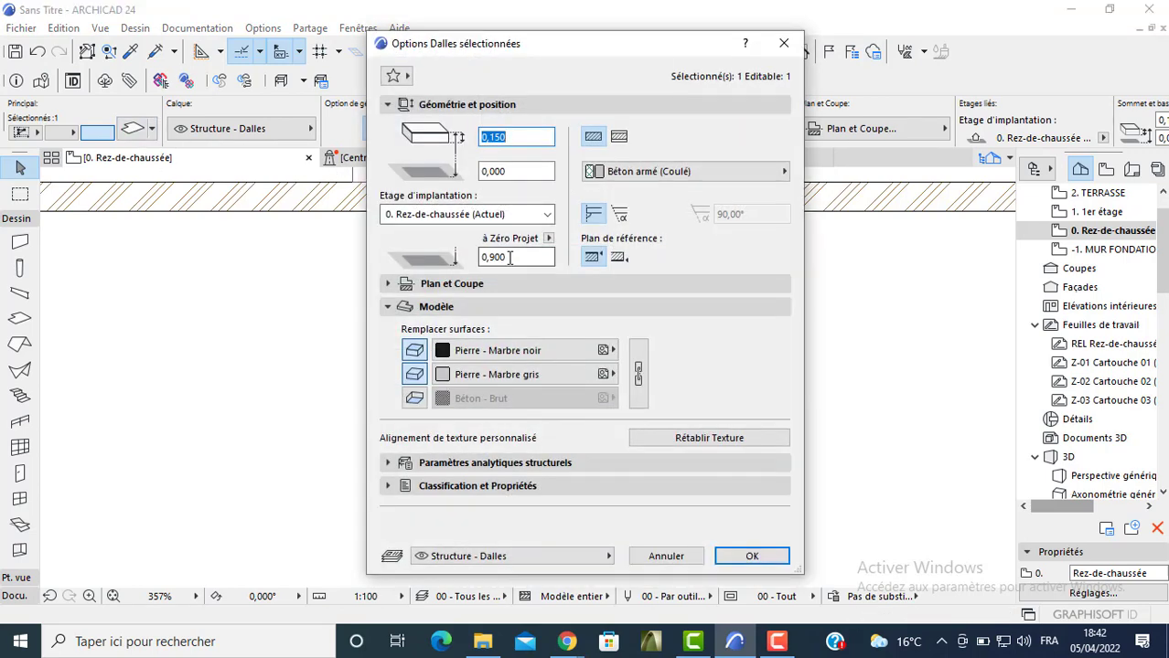
drag(509, 257, 492, 261)
key(Return)
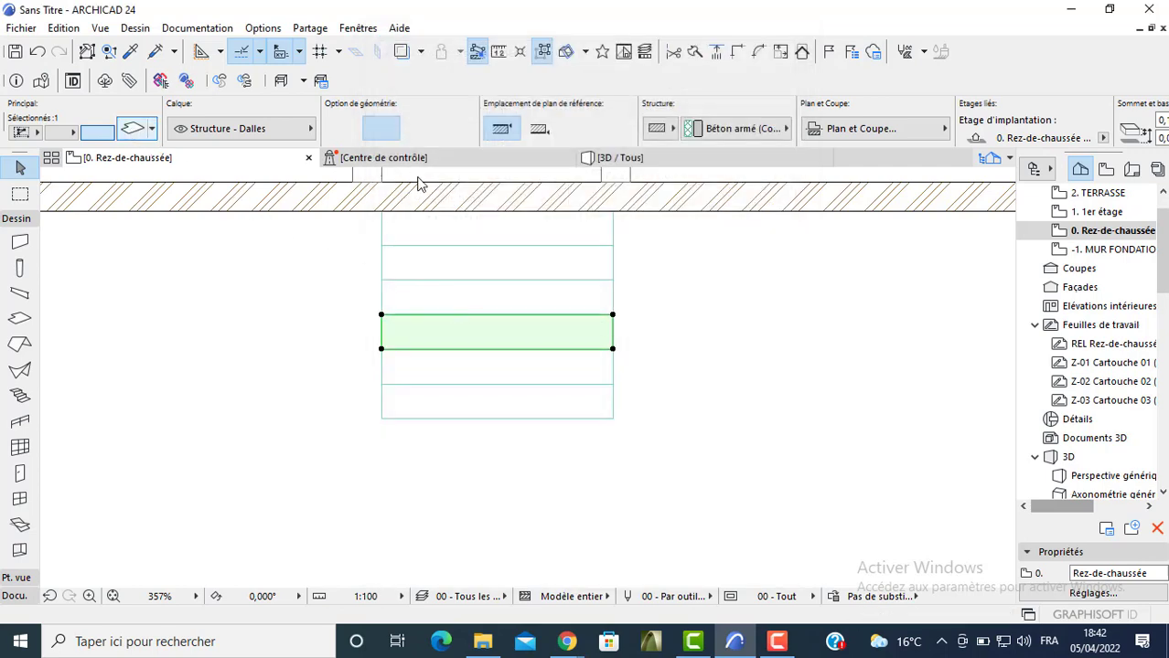
drag(511, 257, 487, 260)
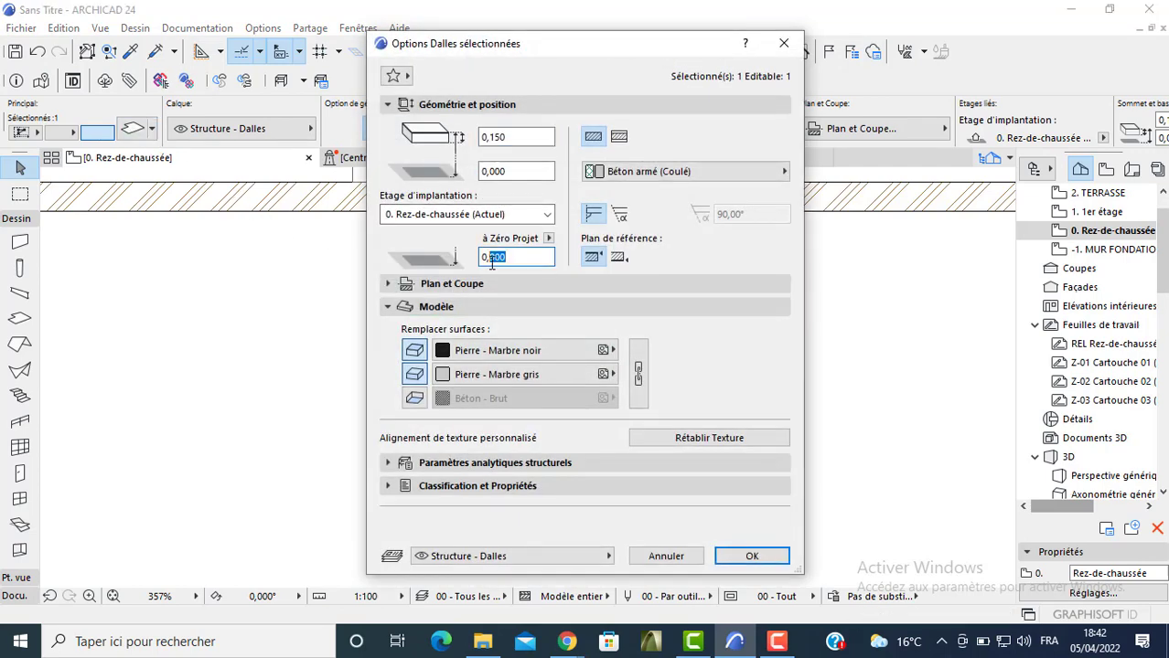
key(Return)
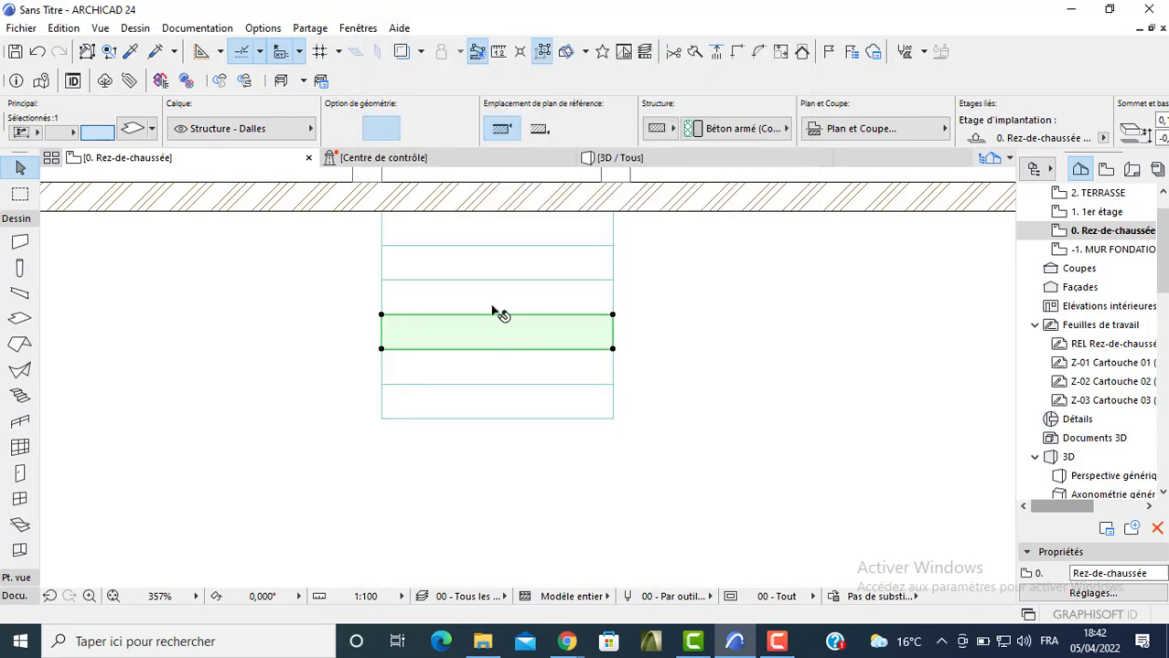
Set the elevation to project zero of the fourth slab, counted from the one farthest from the wall, to 0,6
click(135, 129)
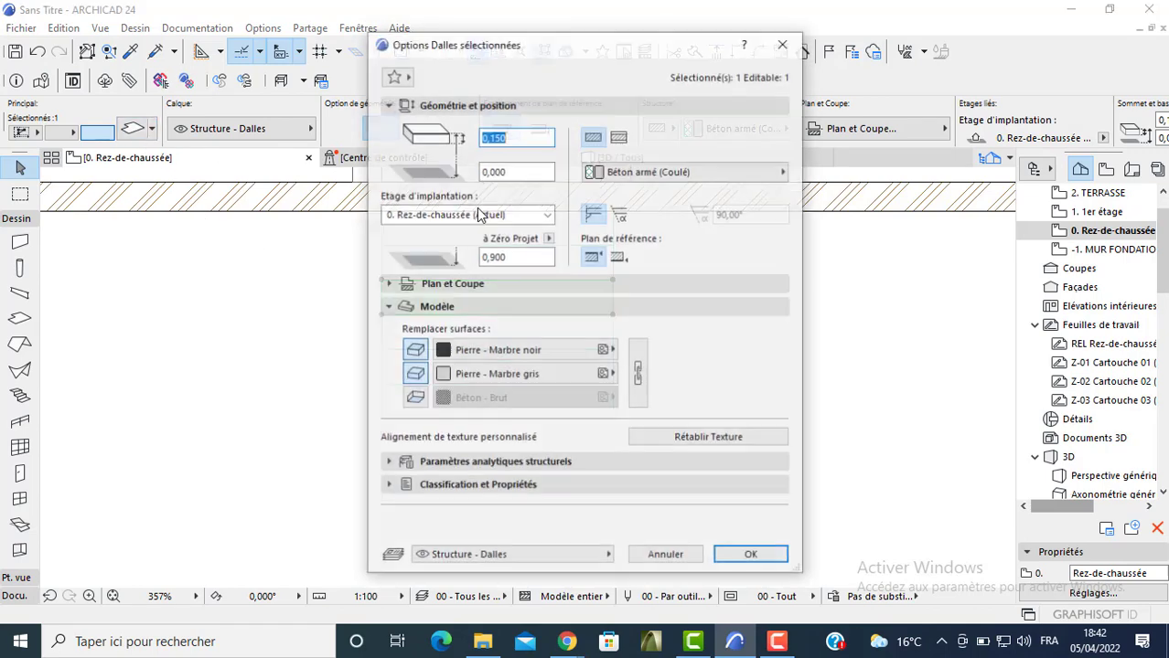
drag(511, 257, 492, 256)
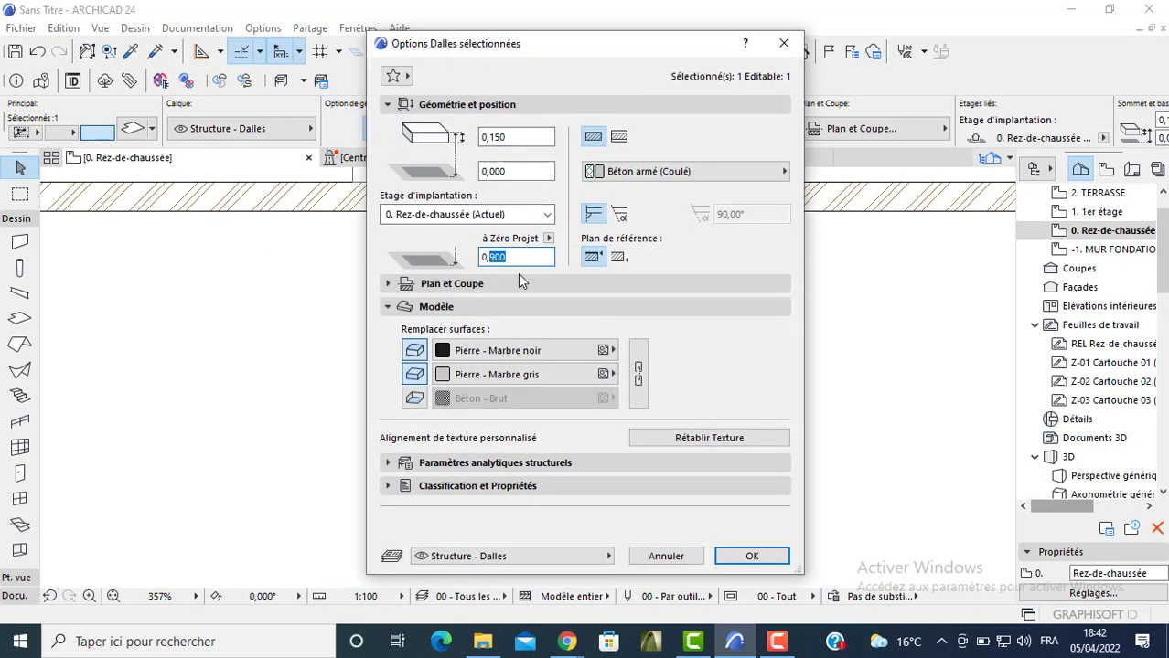
text(0,6)
key(Return)
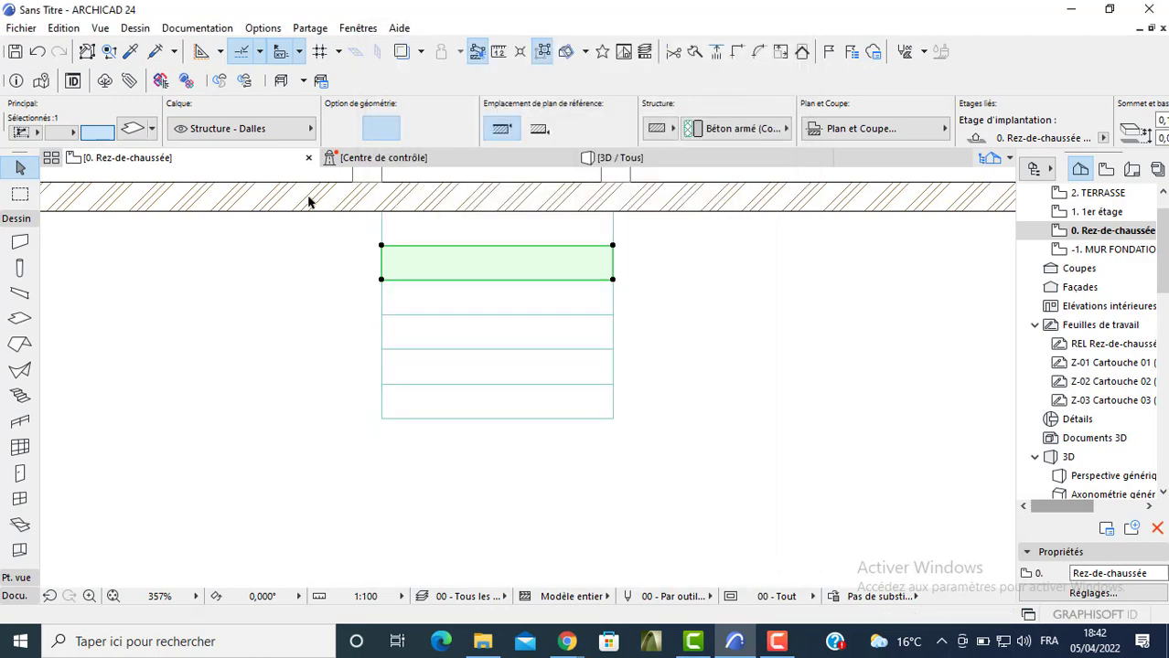
Set the fifth slab's elevation to project zero for its step height, and accept the options of the slab touching the wall
key(ctrl+t)
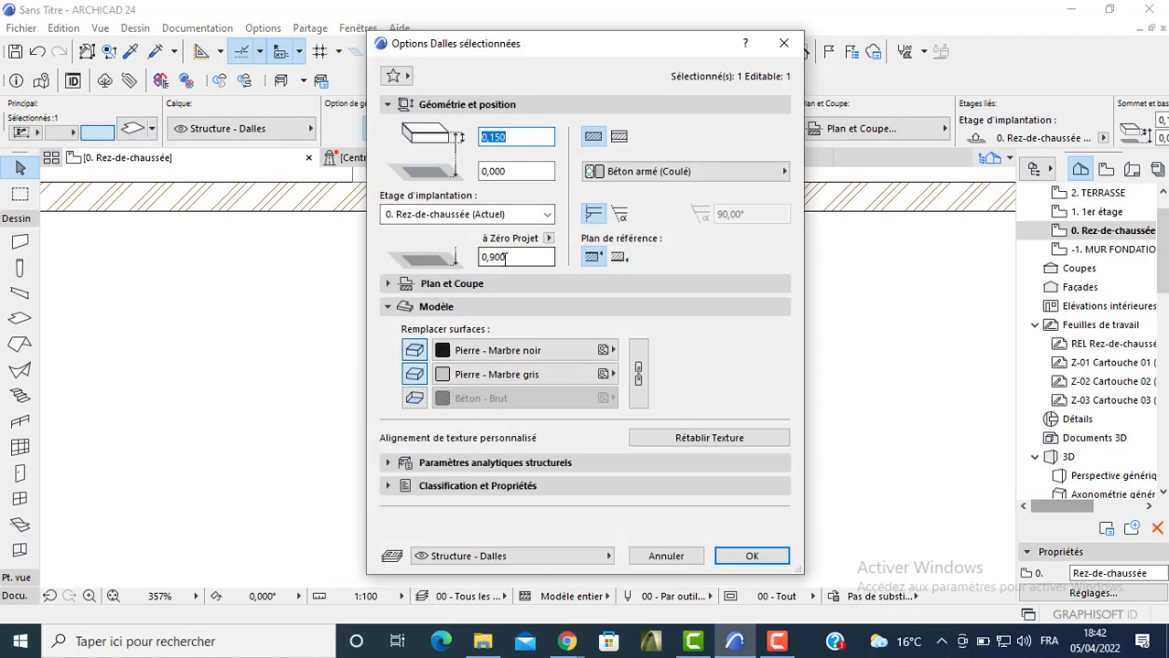
click(501, 257)
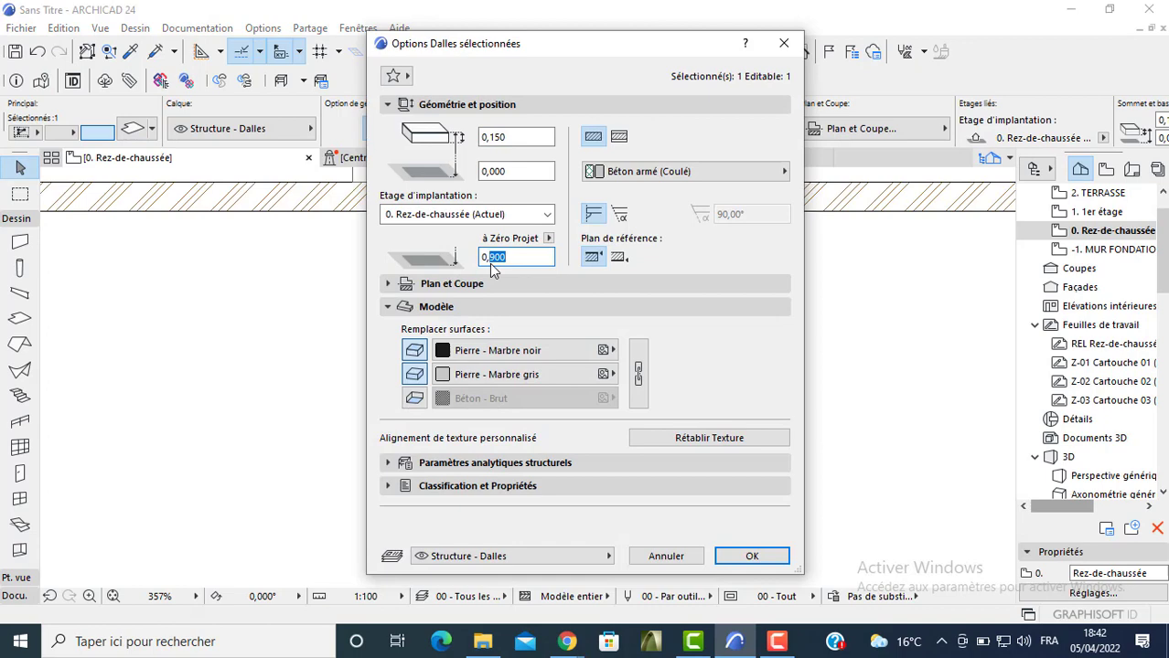
text(6)
key(Return)
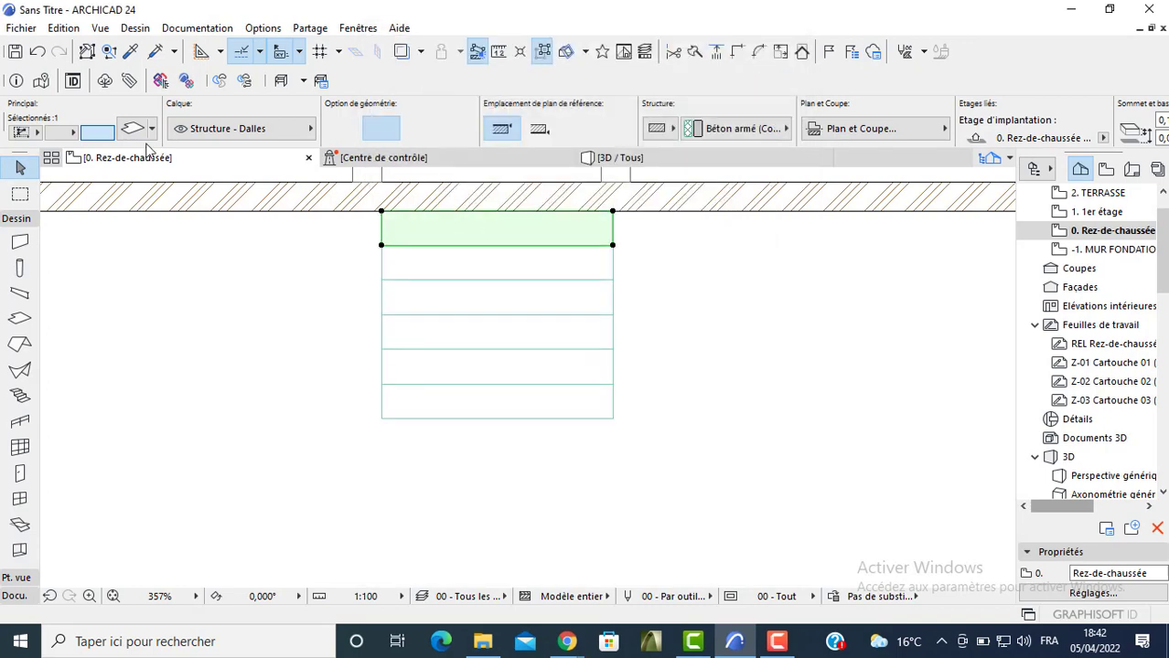
key(ctrl+t)
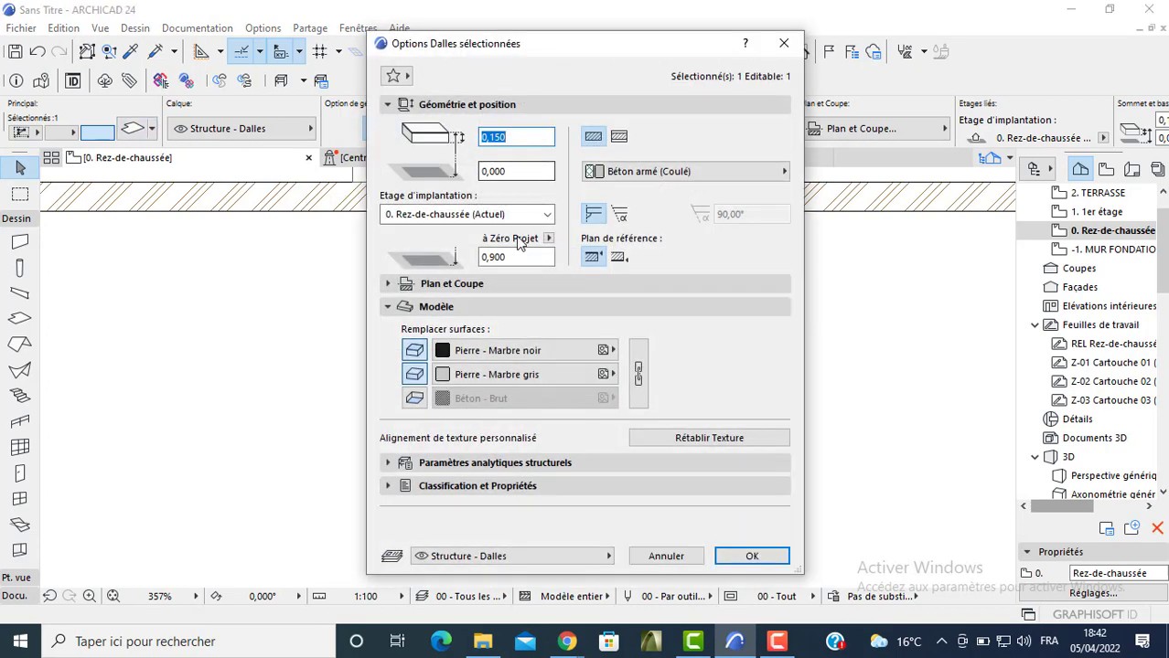
click(749, 556)
Examine the entrance steps against the building in the 3D view, and return to the ground floor plan
key(F3)
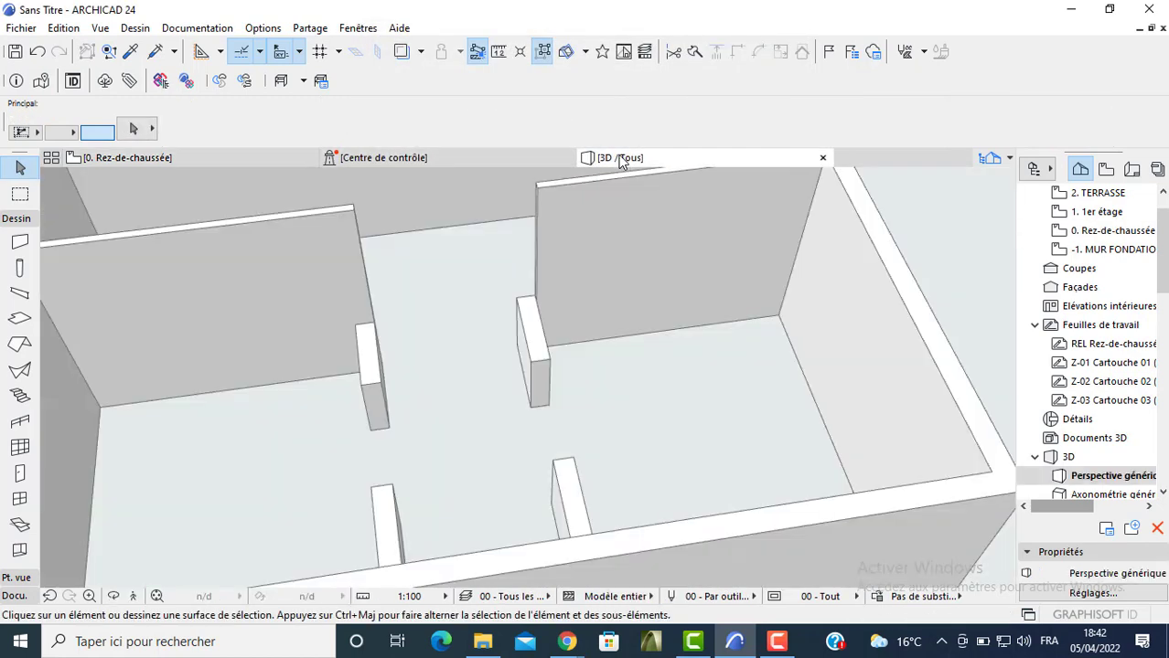
scroll(406, 403, down, 4)
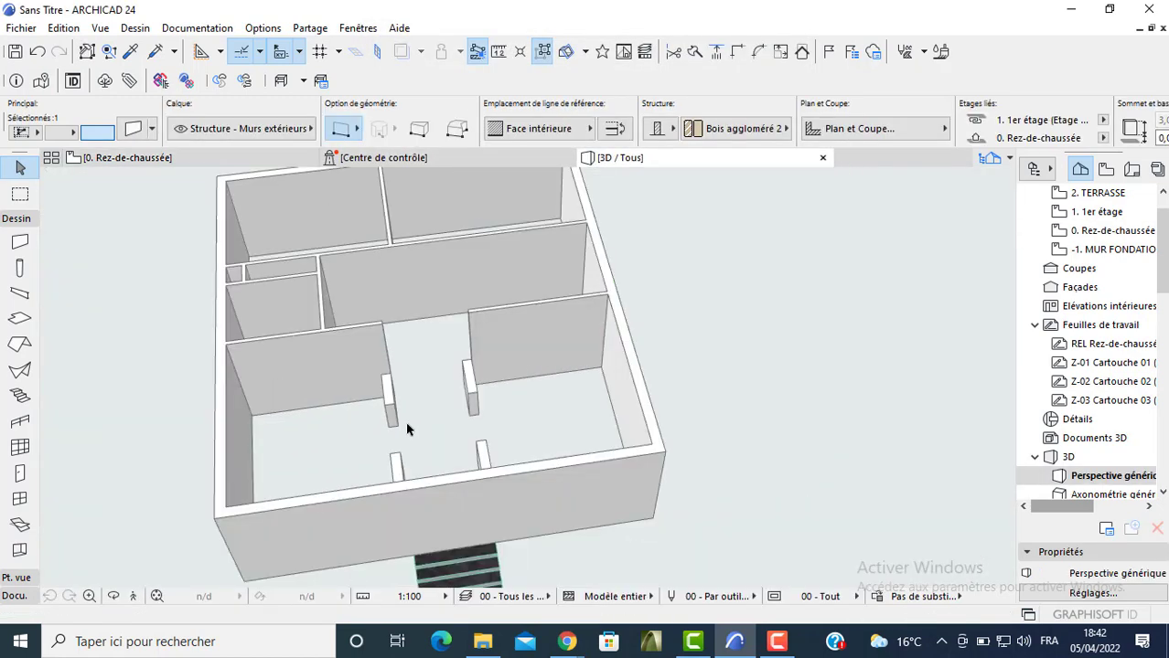
middle_drag(410, 329, 407, 287)
middle_drag(433, 348, 428, 422)
key(F2)
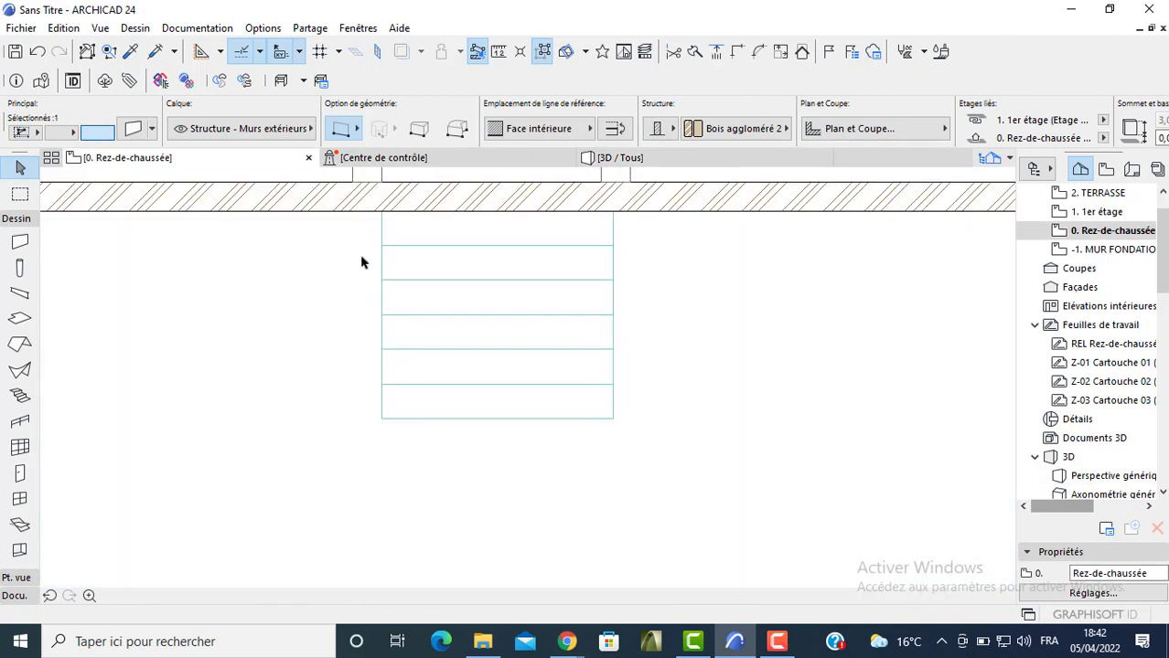
Set the Object tool's default to the Bac à terre 24 planter from the Jardin 24 folder of 2.2 Environnement 24
scroll(21, 524, down, 2)
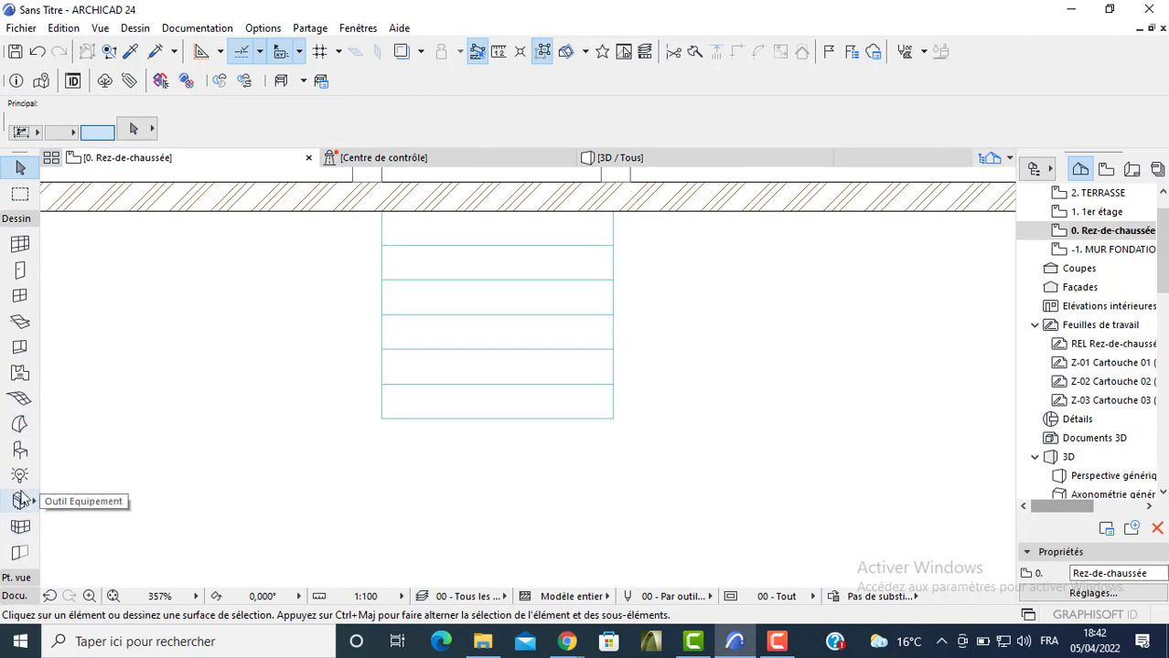
click(19, 450)
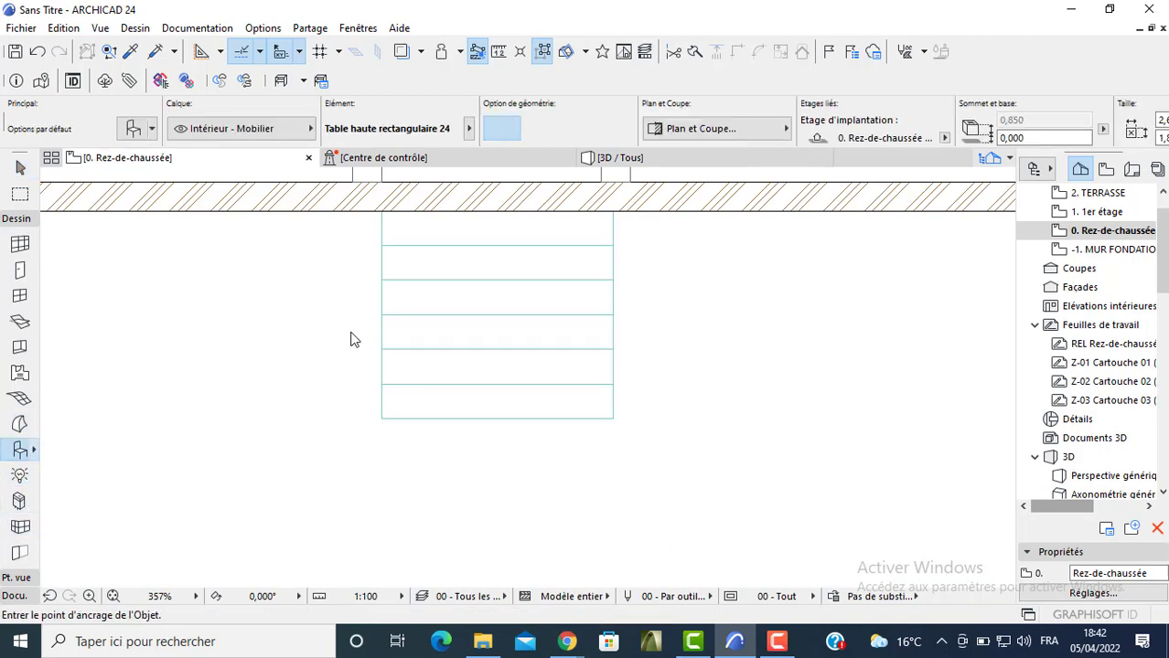
key(ctrl+t)
click(233, 106)
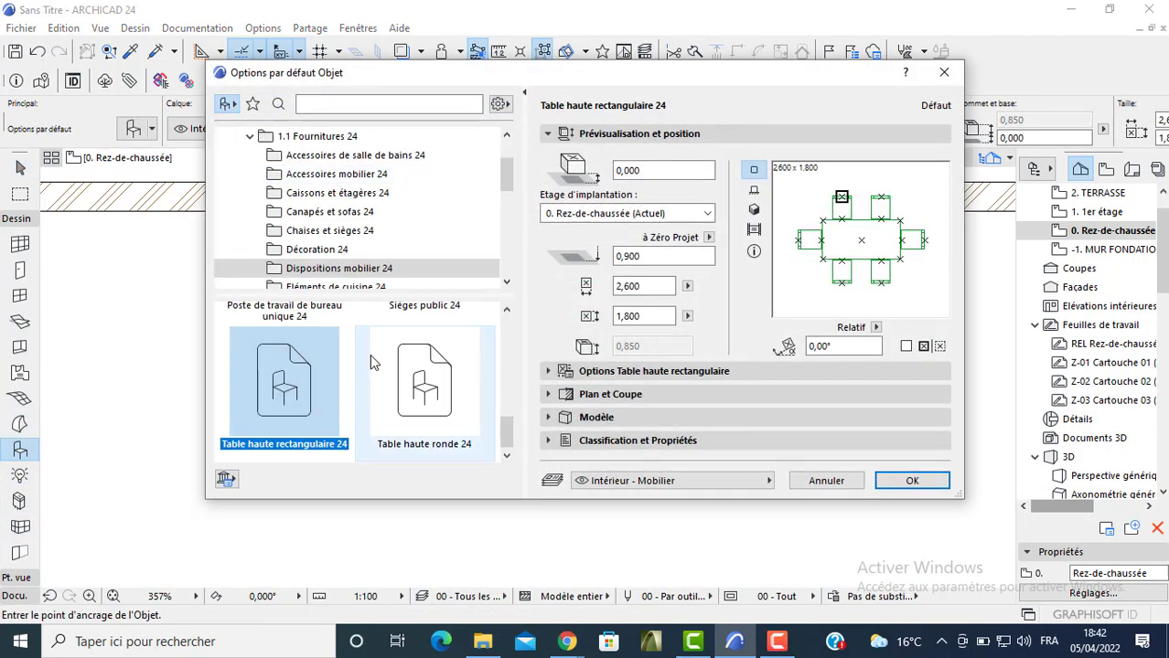
scroll(338, 246, down, 3)
scroll(338, 245, down, 5)
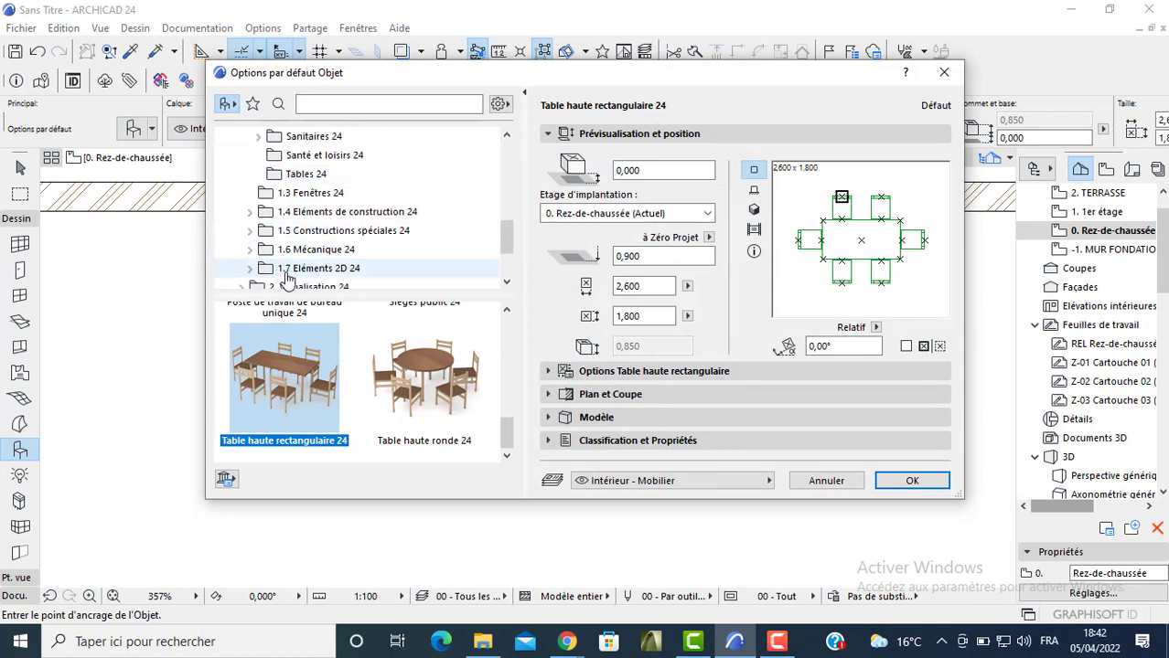
click(242, 193)
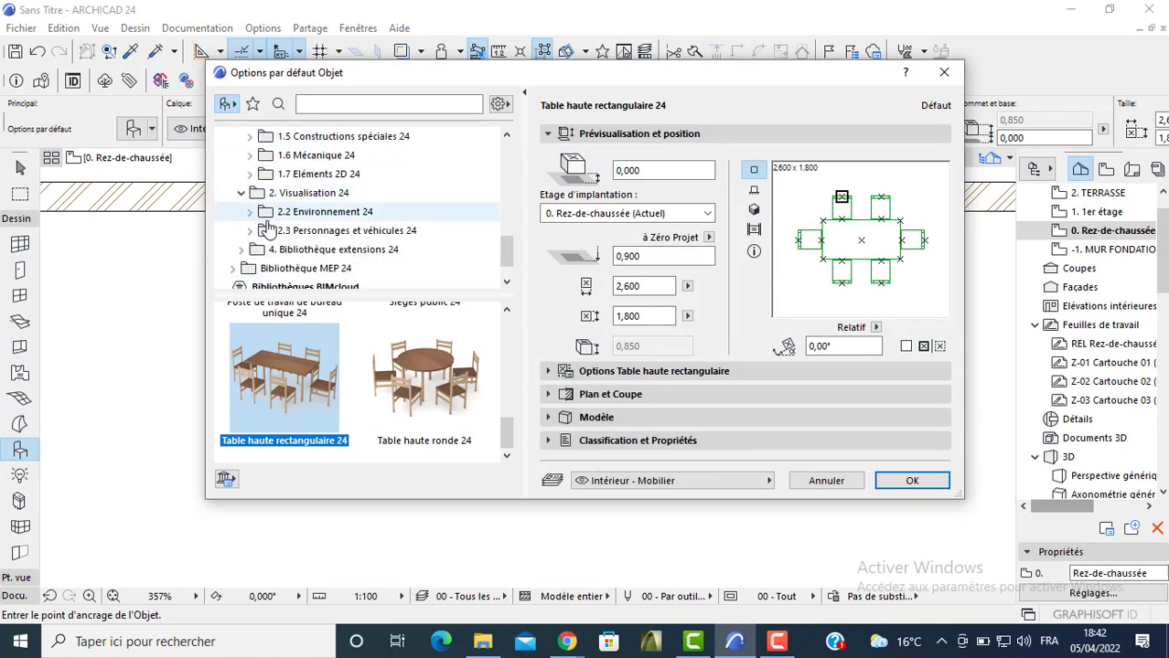
click(250, 212)
click(305, 231)
scroll(299, 384, down, 1)
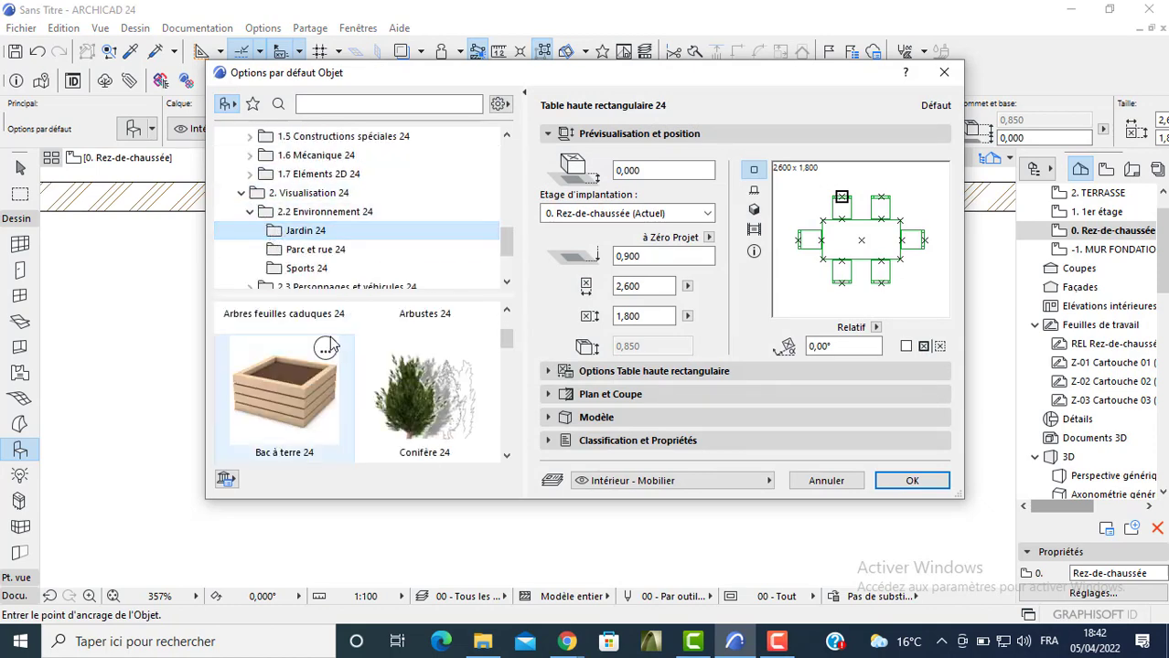
click(299, 393)
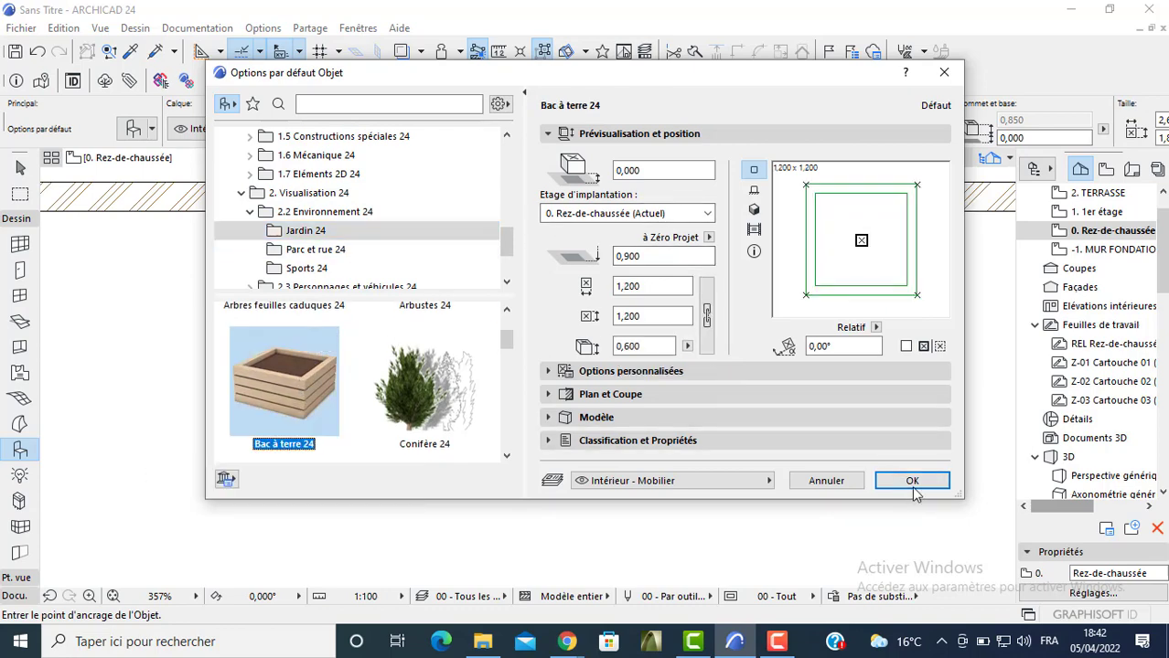
click(911, 481)
Place the planter in the left corner between wall and entrance steps, and stretch it to the full depth of the steps
click(331, 291)
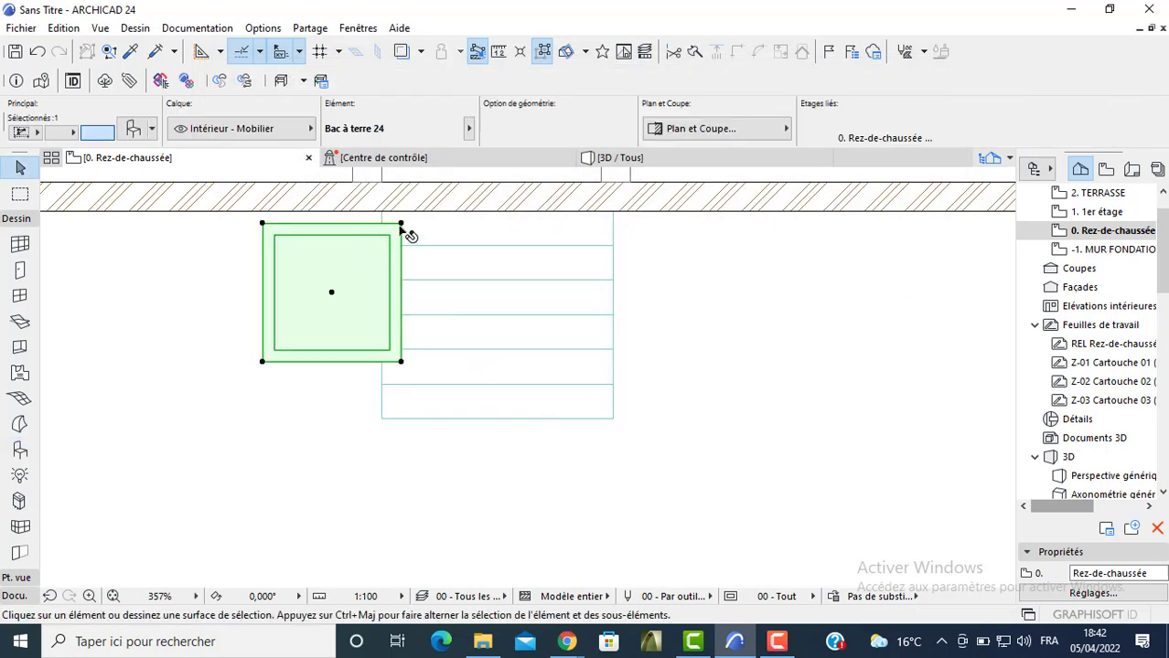
click(402, 224)
click(383, 212)
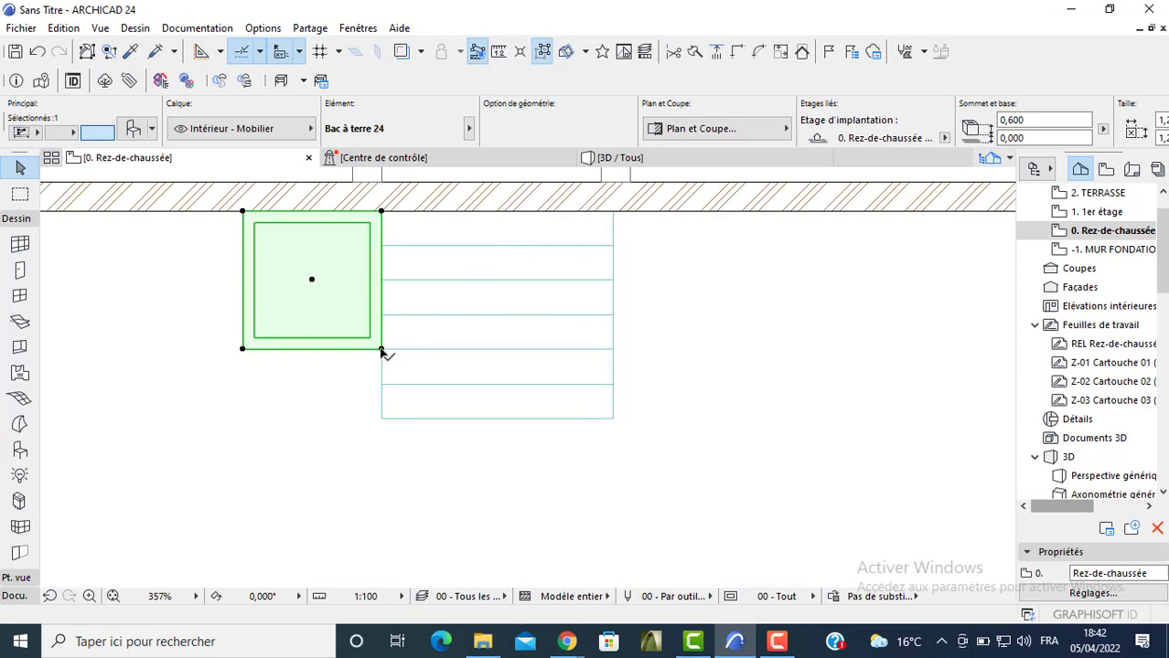
click(381, 348)
click(780, 392)
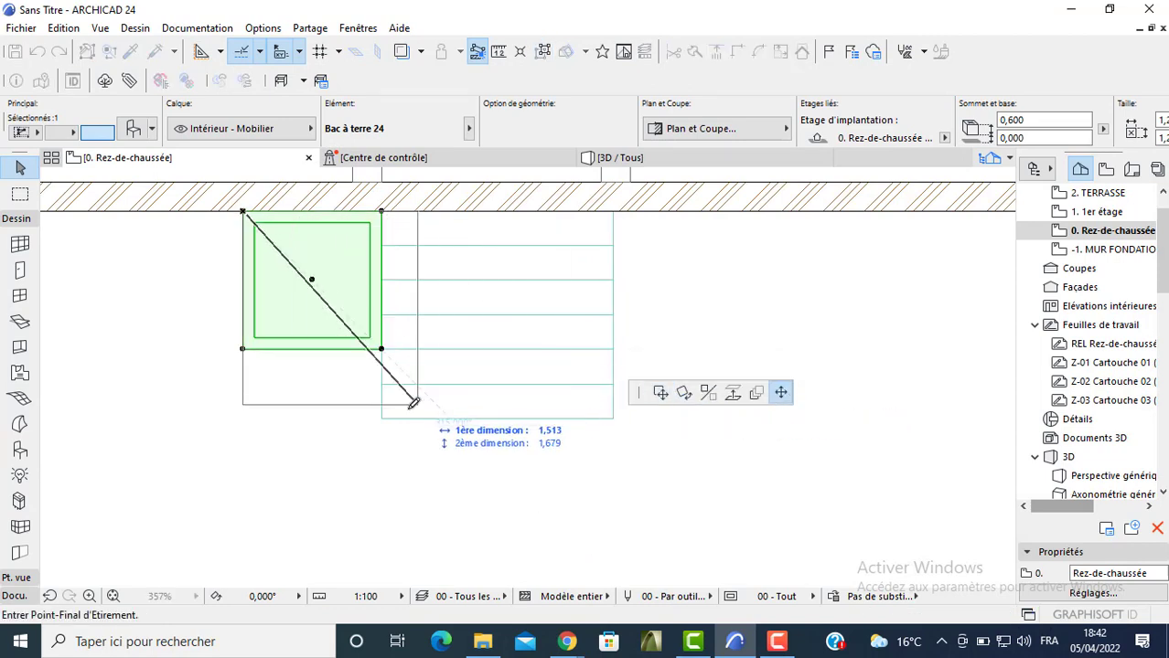
click(382, 418)
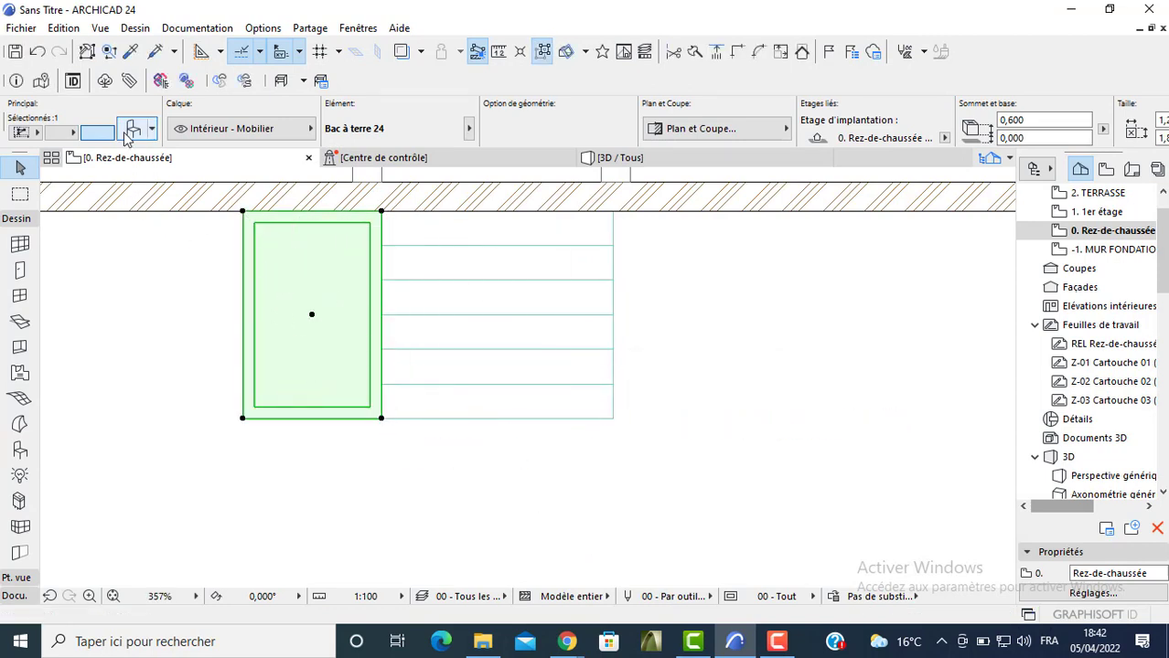
Set the planter's first dimension to 0,600 and move it flush against the left edge of the steps
key(ctrl+t)
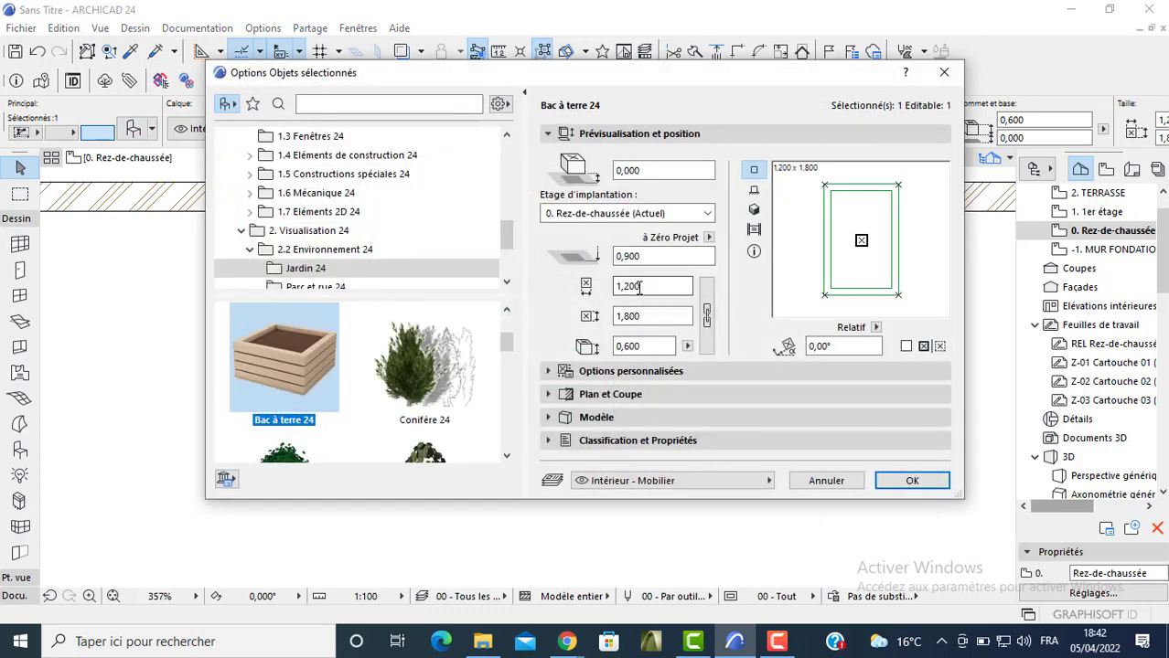
key(shift+Tab)
key(shift+Tab)
text(0)
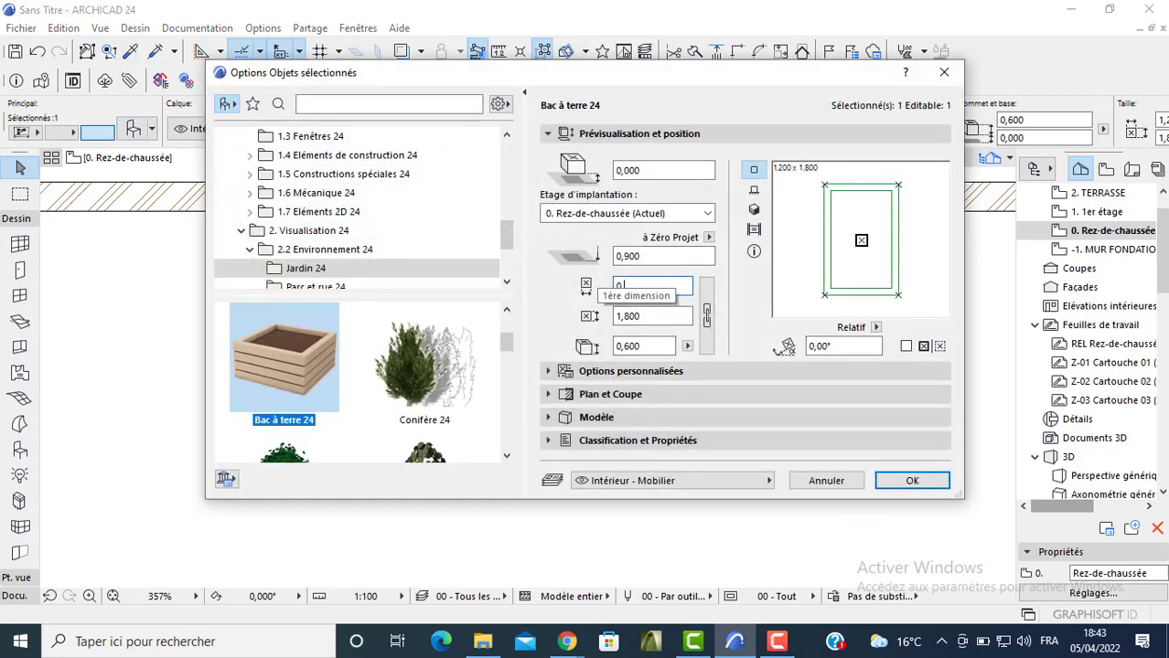
text(,600)
key(Return)
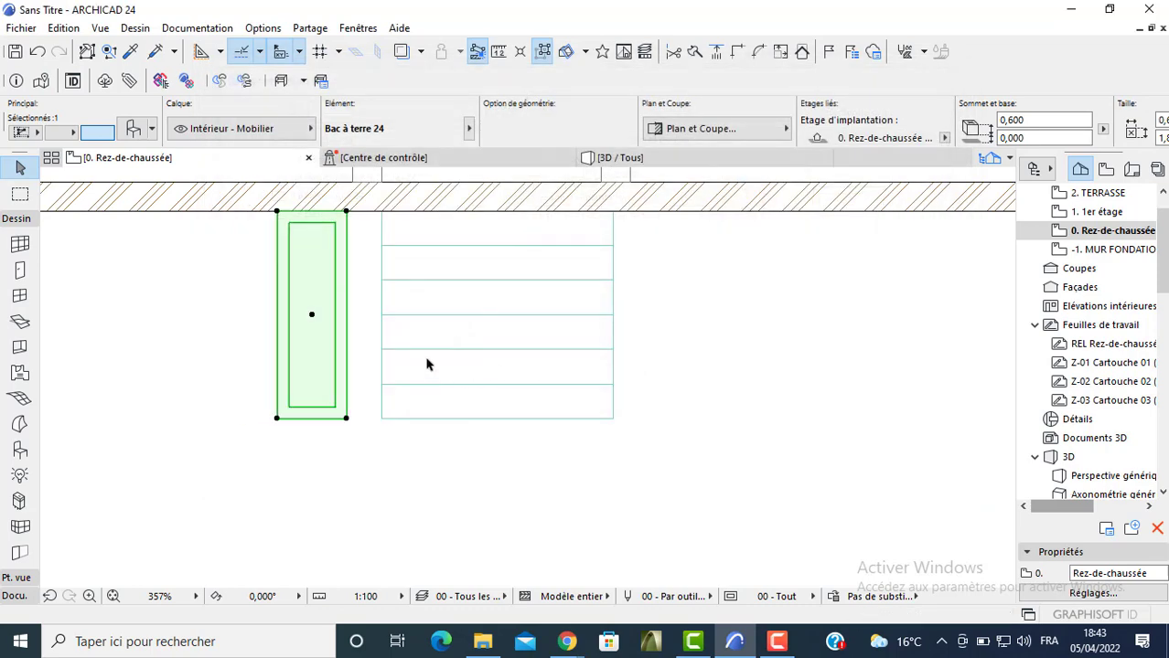
click(346, 421)
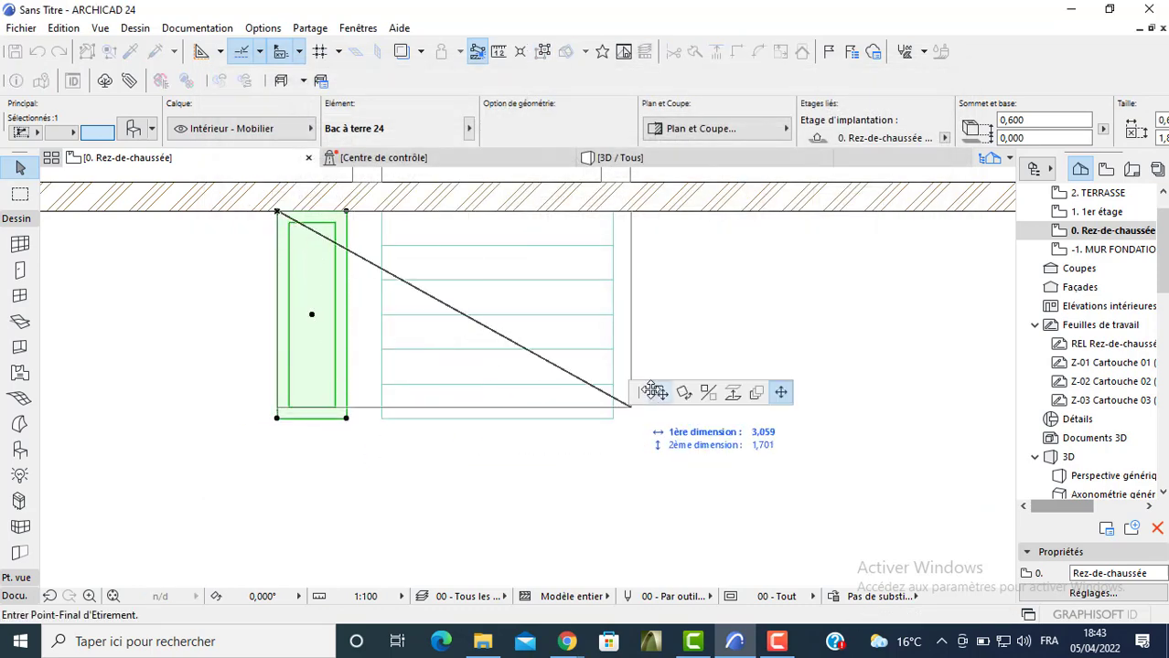
click(382, 419)
Set the planter's elevation to project zero to 0,000 and its height to 1,3
click(134, 128)
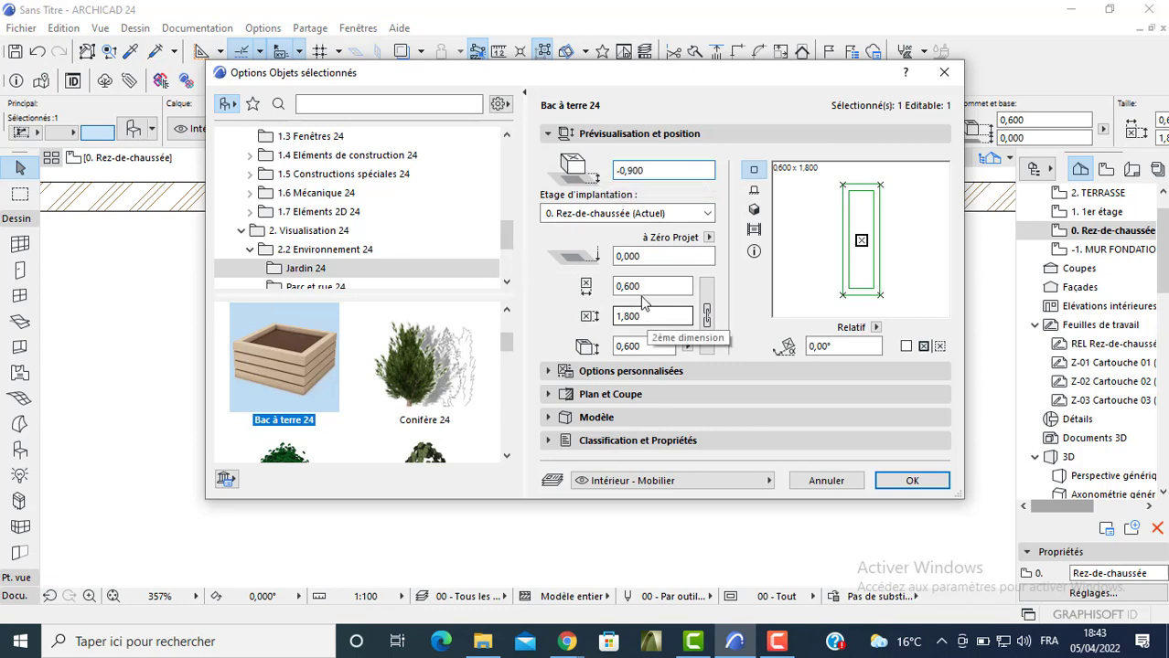
click(645, 345)
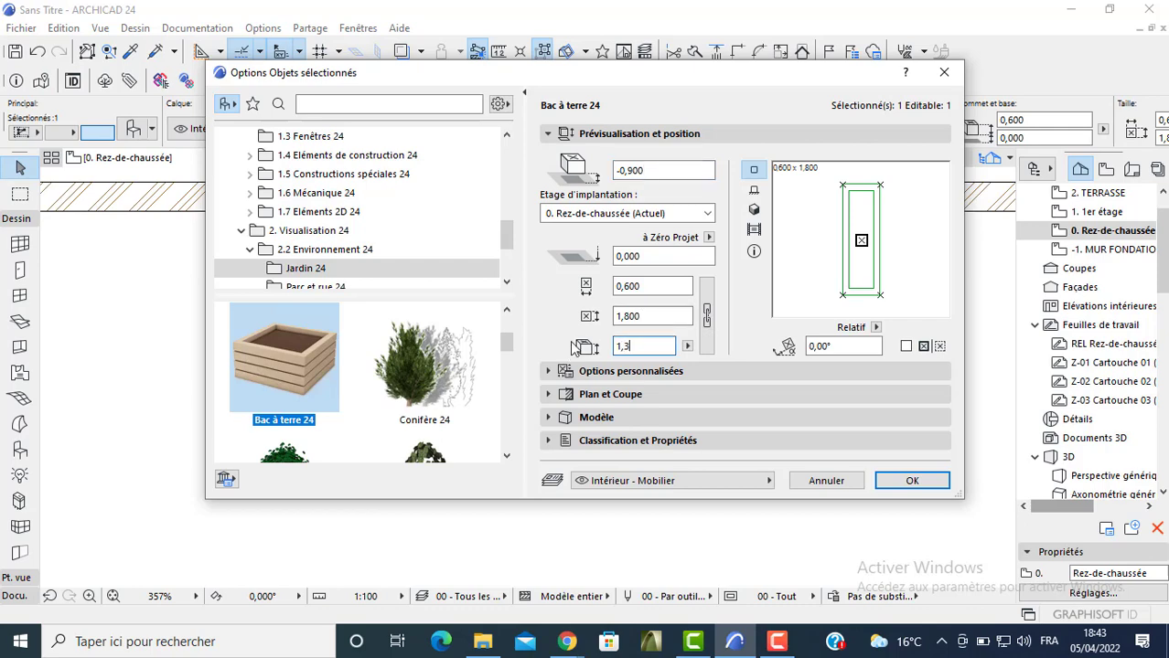
text(1,3)
key(Return)
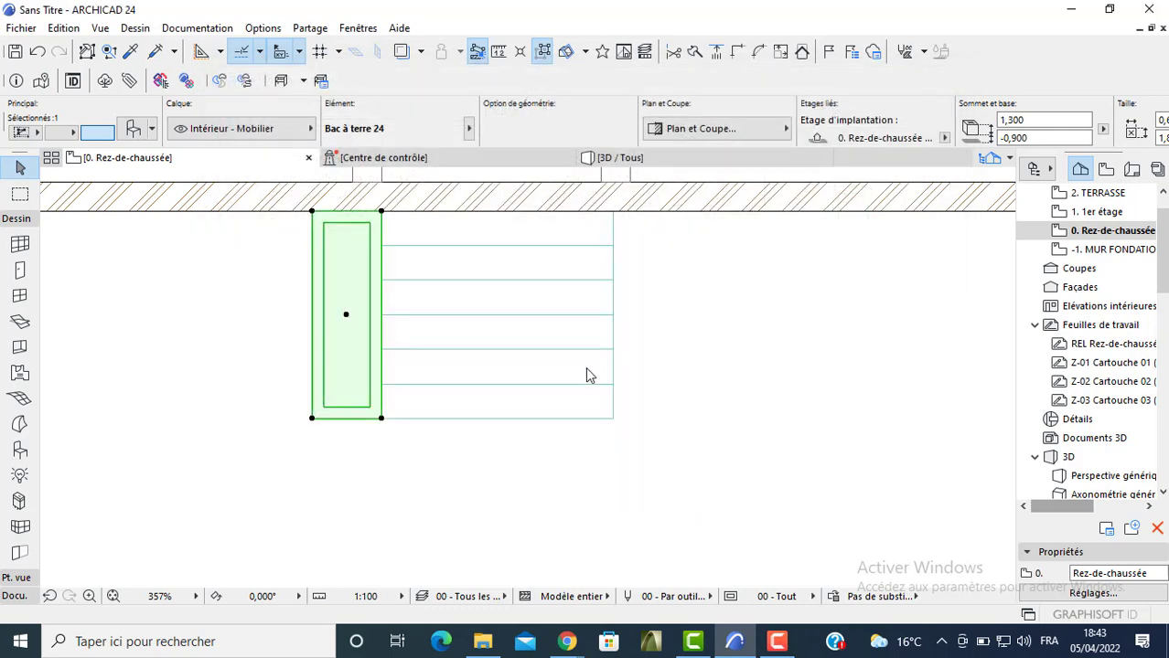
Copy the planter to the opposite side of the steps, and check both planters in 3D before returning to the ground floor plan
click(313, 212)
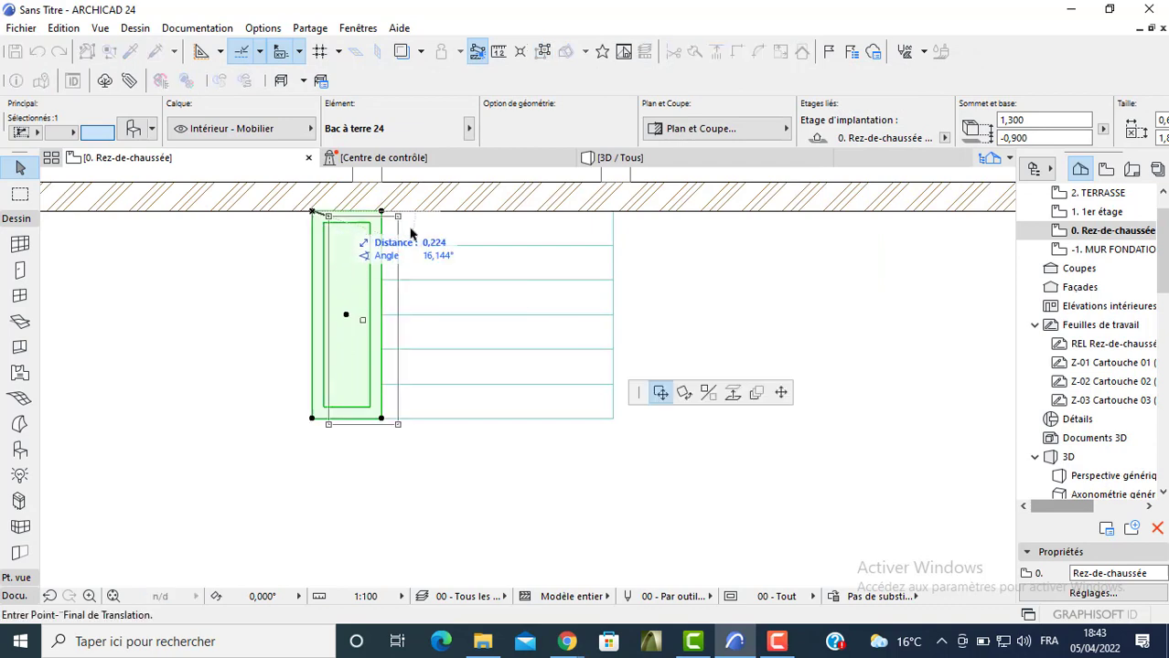
click(612, 212)
key(Escape)
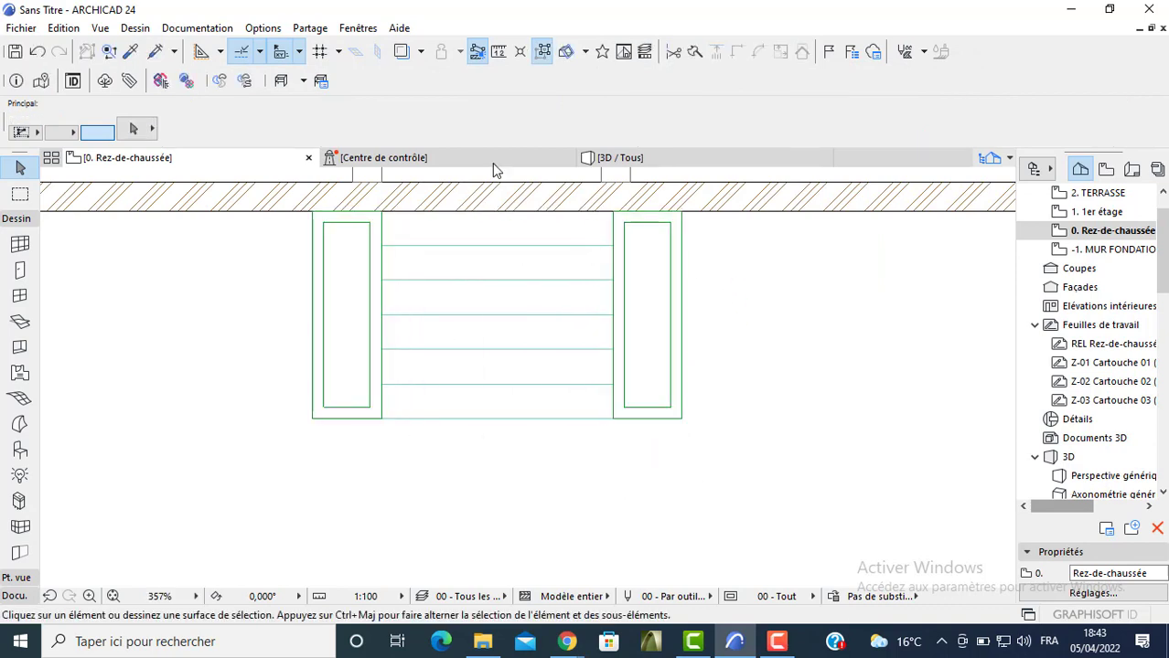
click(619, 158)
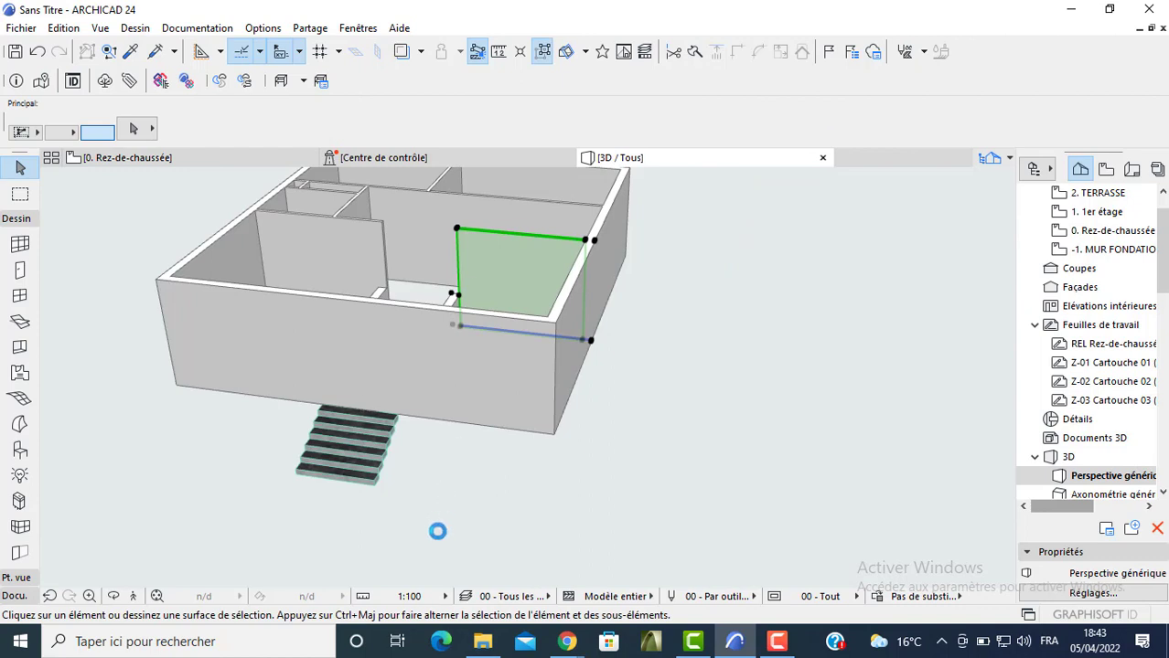
scroll(179, 422, down, 2)
shift+middle_drag(177, 417, 234, 366)
scroll(423, 383, up, 2)
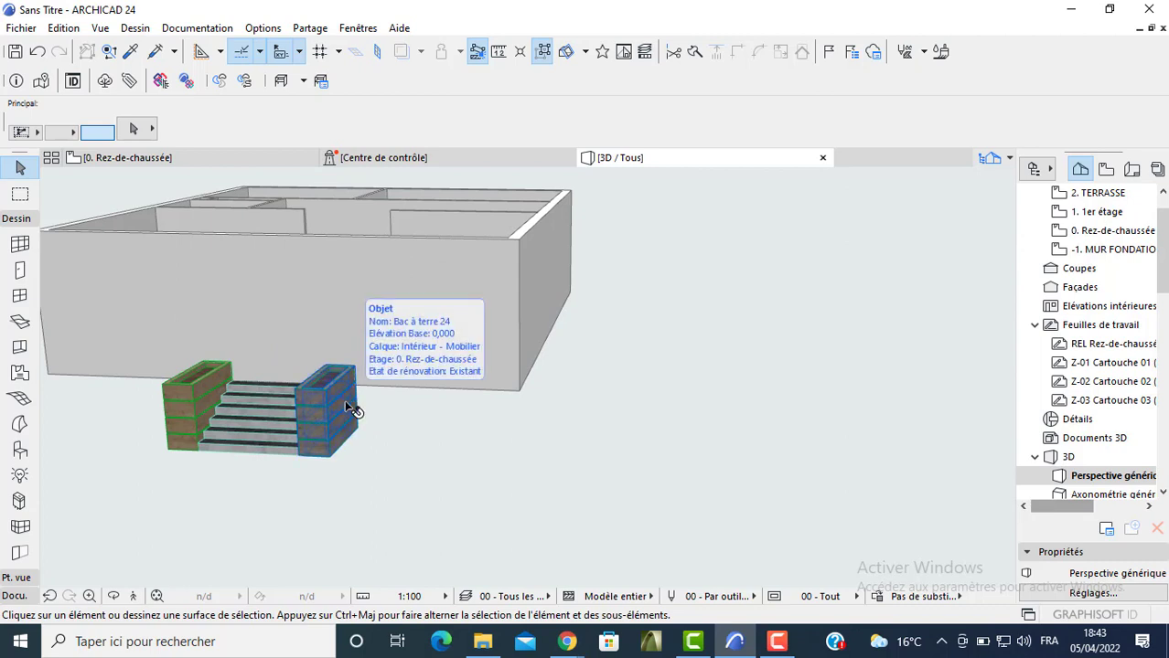
key(F2)
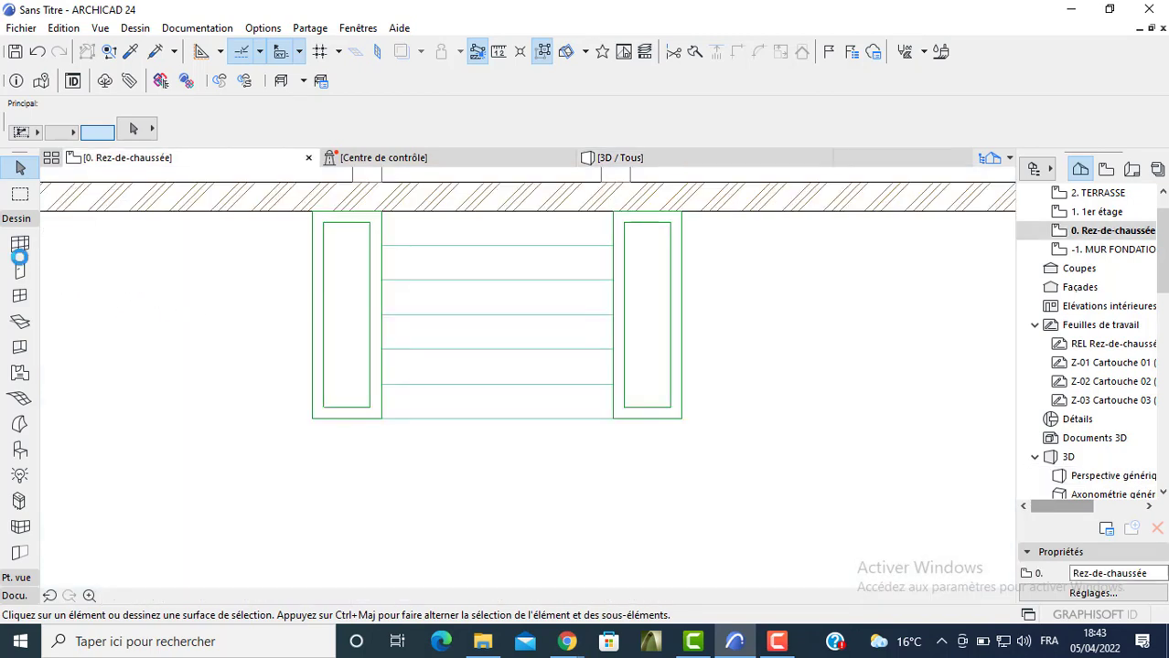
Copy all the ground floor walls and paste them at their original position on the -1. MUR FONDATION story
scroll(209, 299, down, 5)
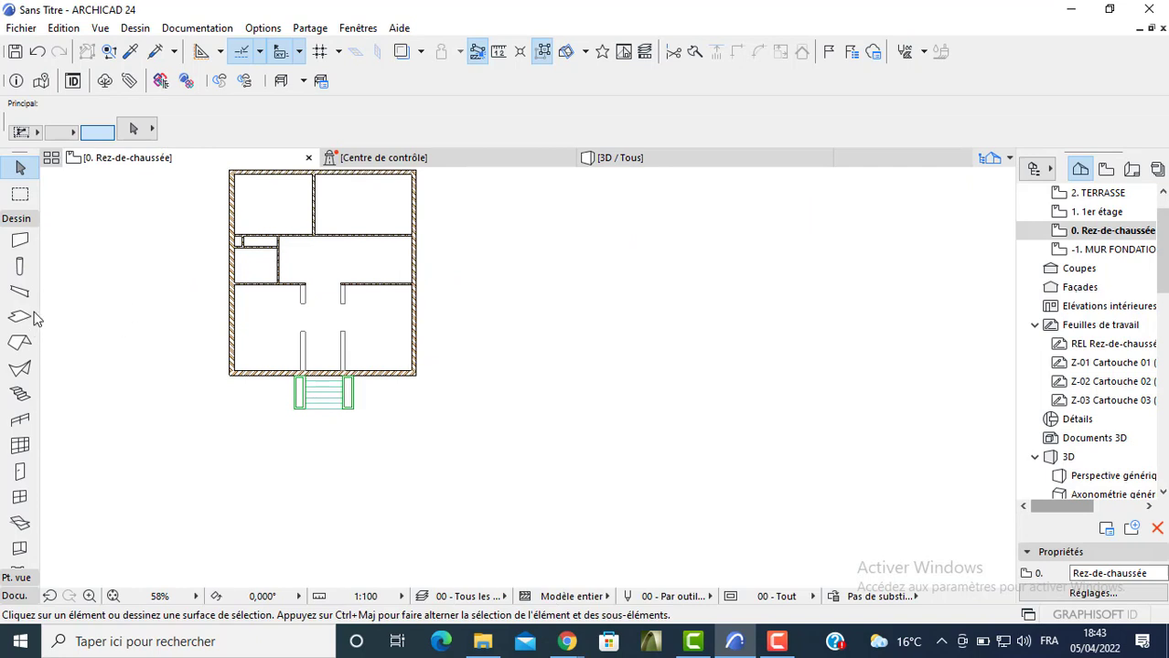
click(20, 239)
middle_drag(113, 258, 151, 323)
key(ctrl+a)
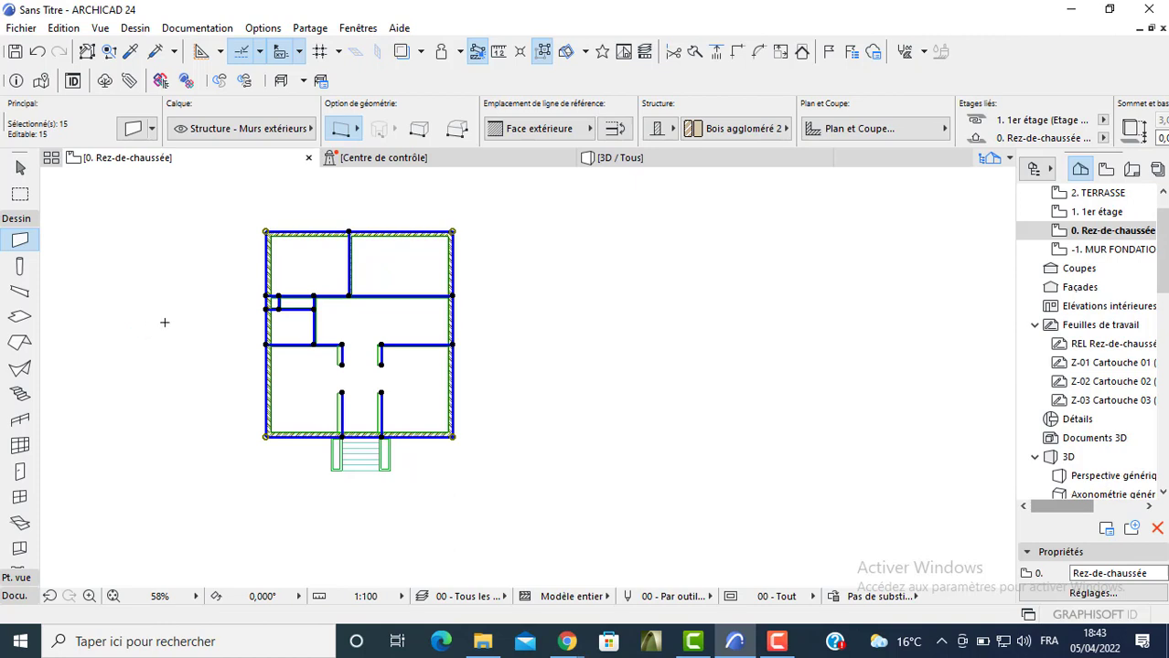
double_click(1103, 249)
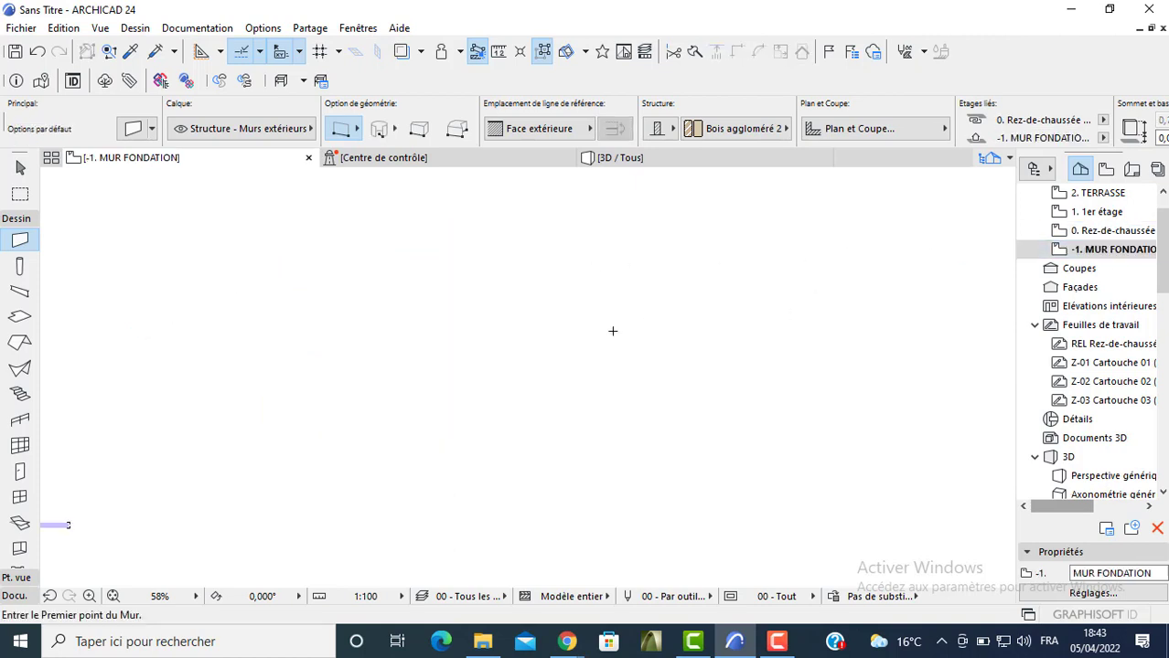
key(ctrl+v)
click(555, 315)
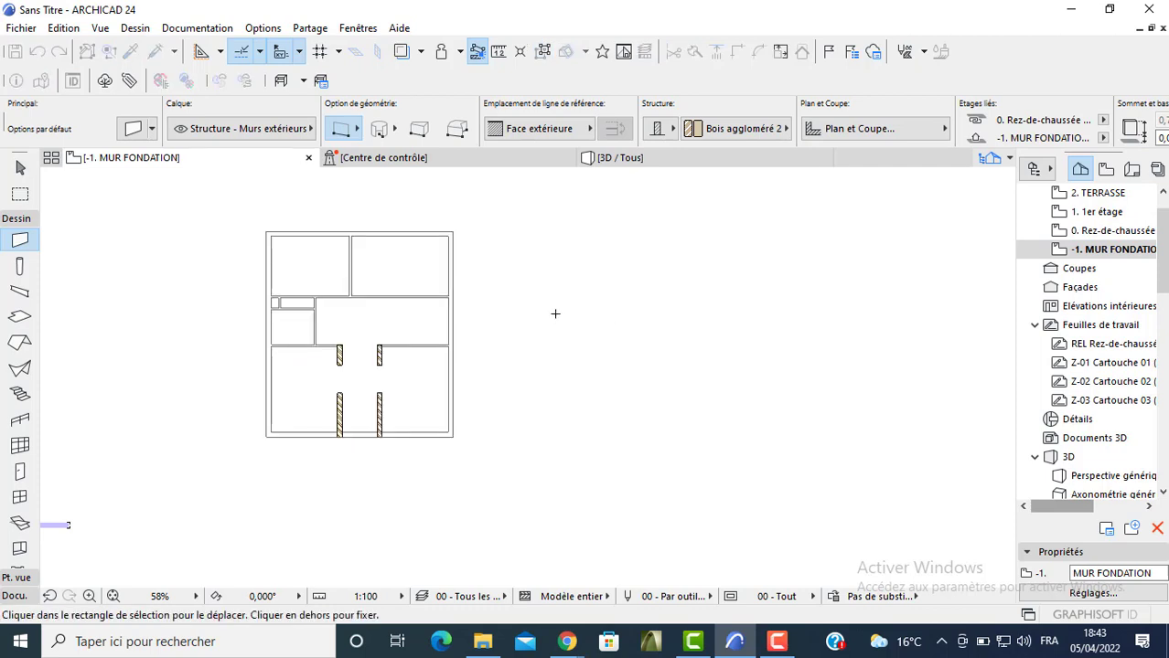
key(Escape)
Delete the interior partition walls on the foundation story, keeping only the four outer walls
drag(407, 274, 302, 413)
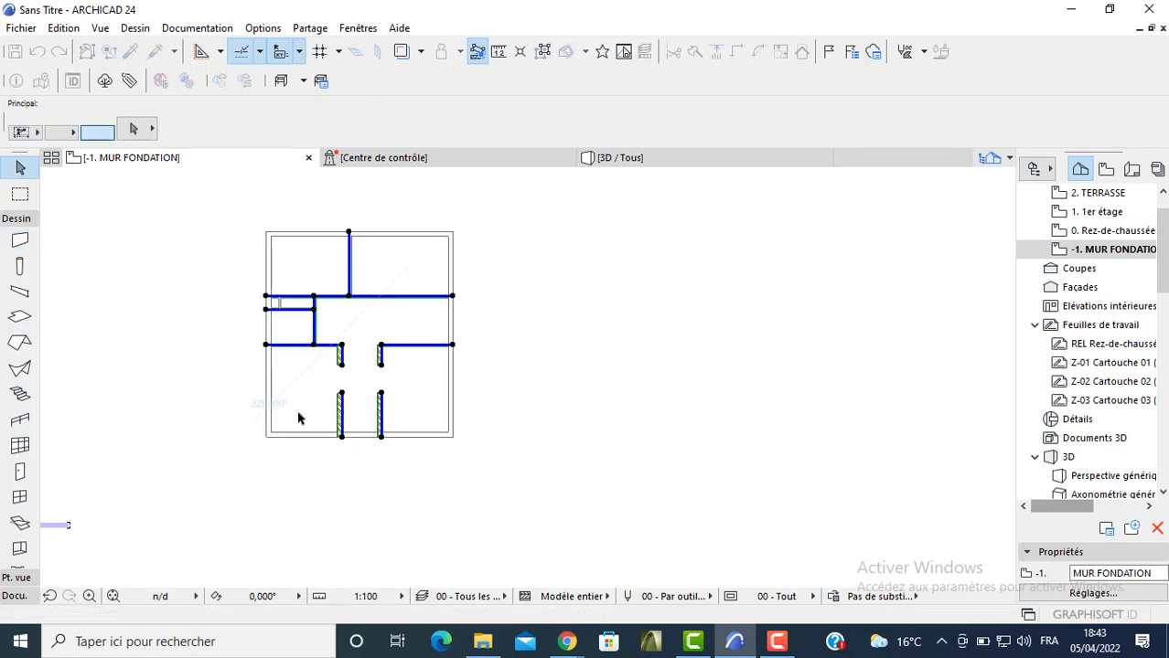
key(Delete)
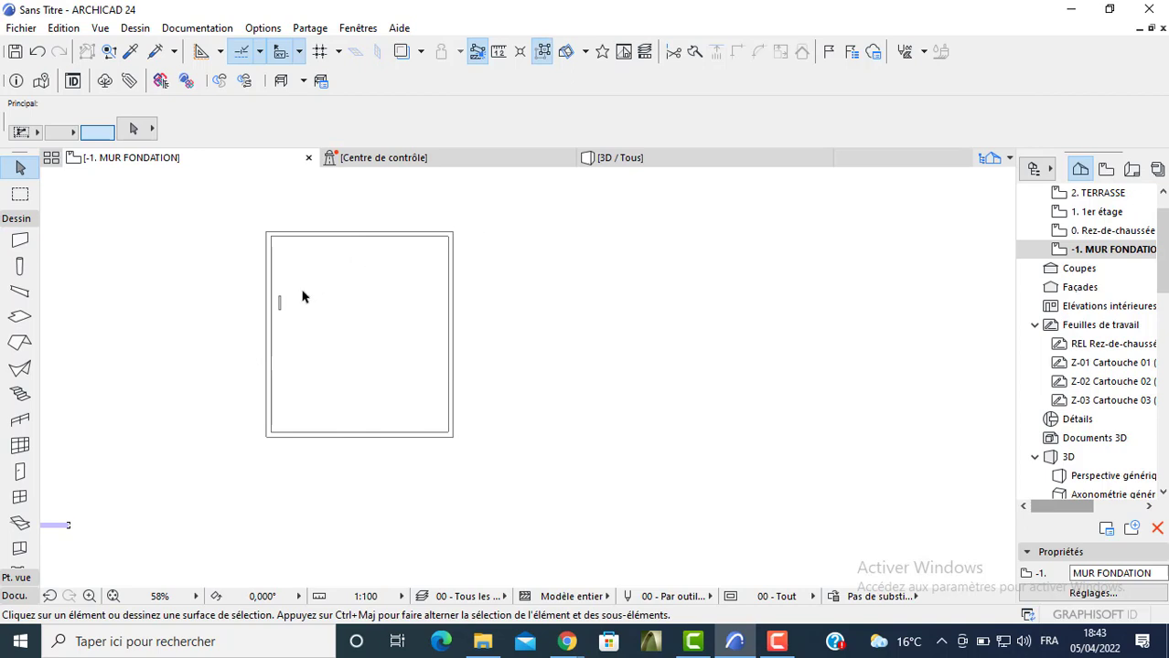
click(276, 299)
Check the geometry and position settings of the four outer foundation walls
click(492, 215)
click(246, 468)
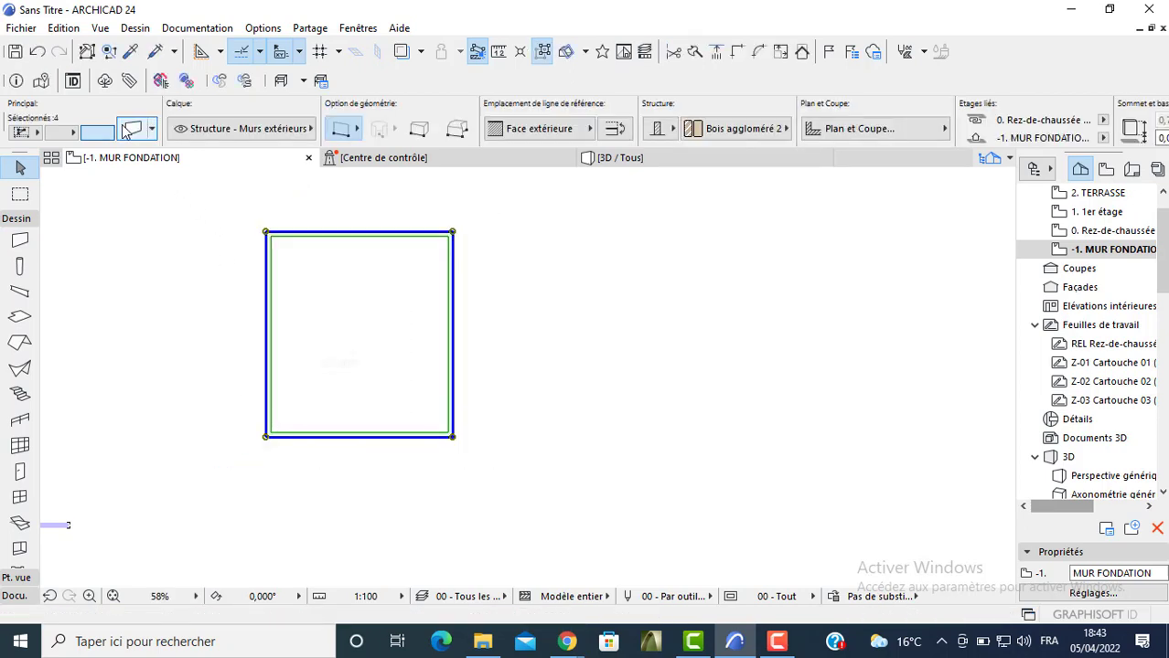
key(ctrl+t)
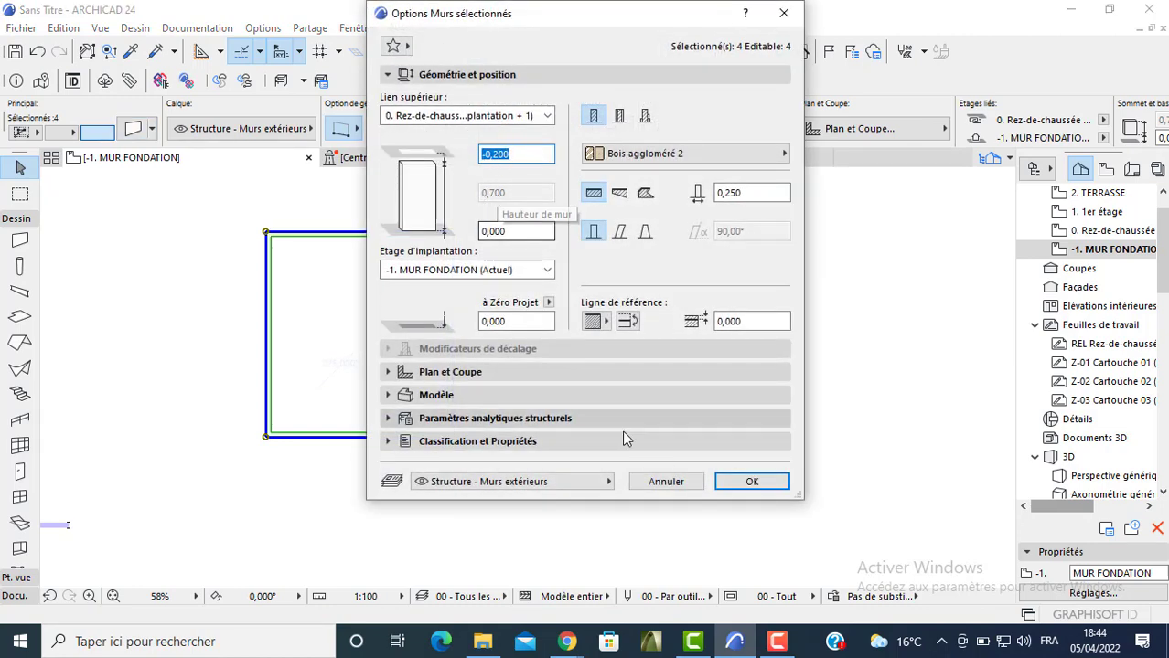
click(752, 482)
click(611, 367)
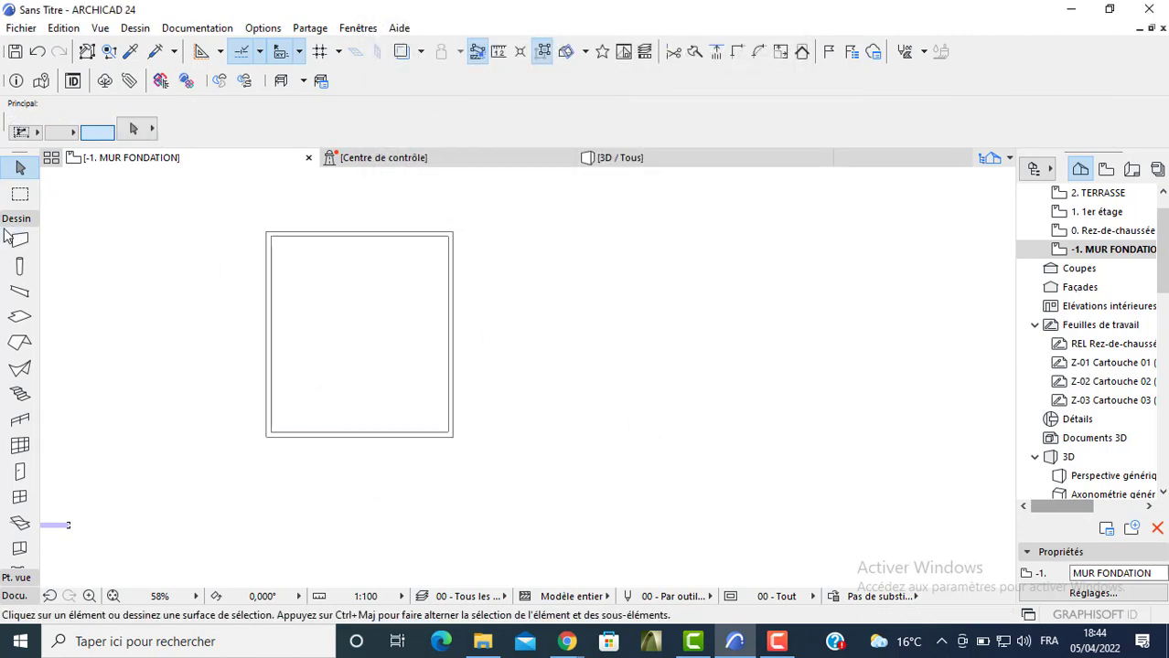
Set the default slab thickness to 0,200 and its side surface to Enduit - Blanc nature
click(20, 317)
key(ctrl+t)
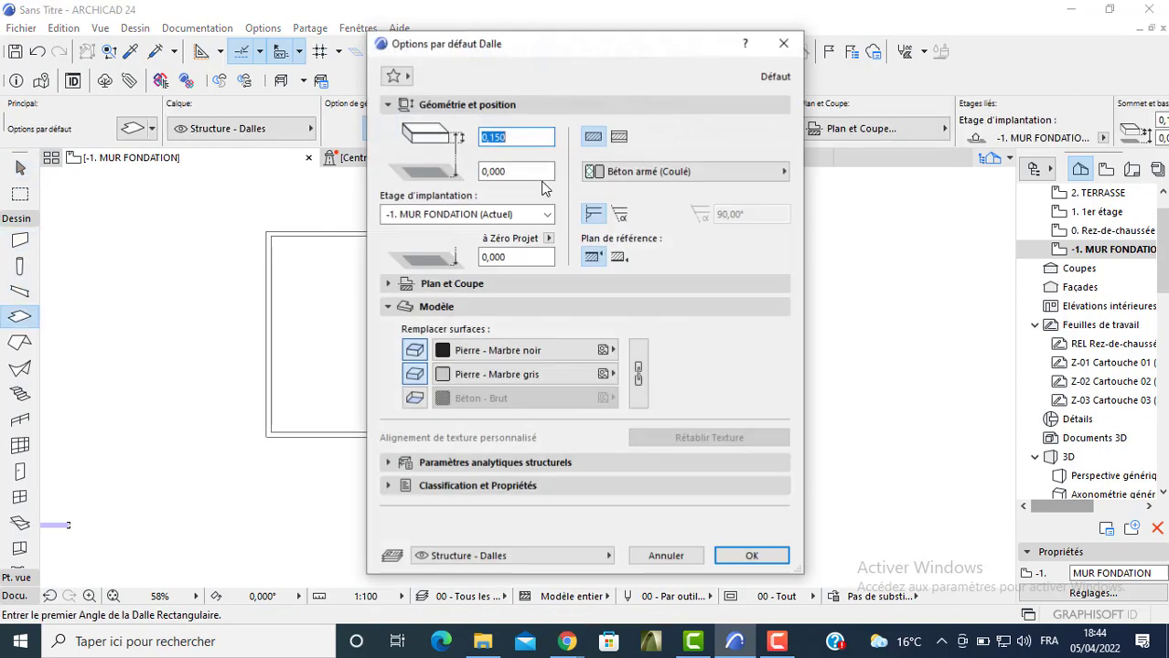
click(508, 137)
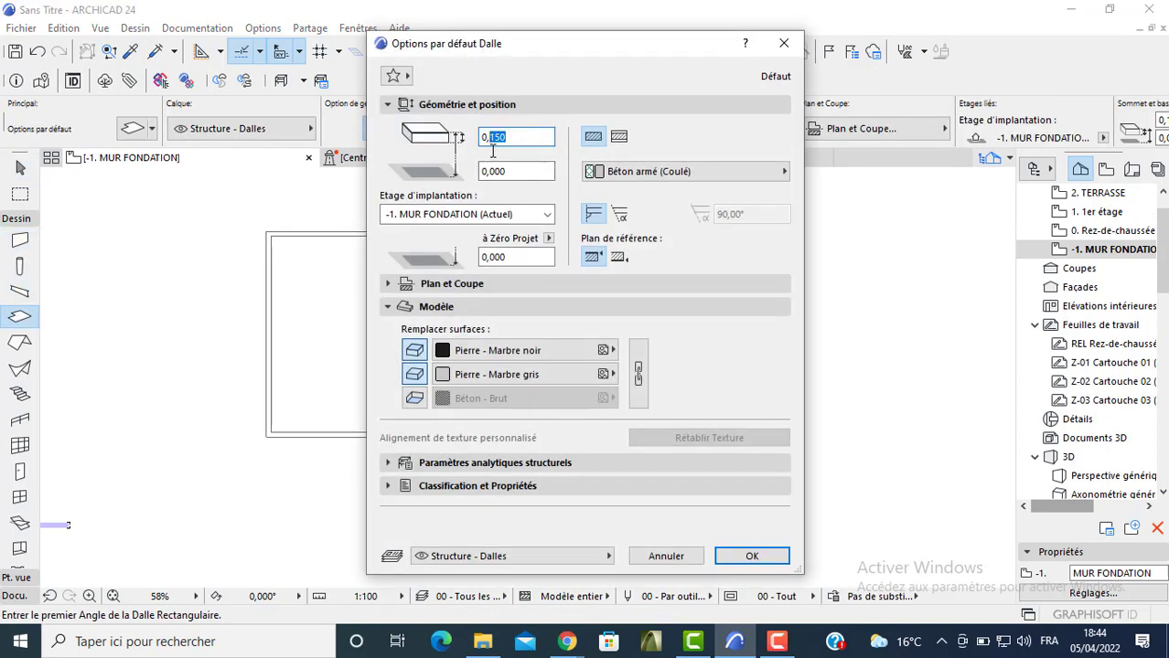
text(2)
click(414, 350)
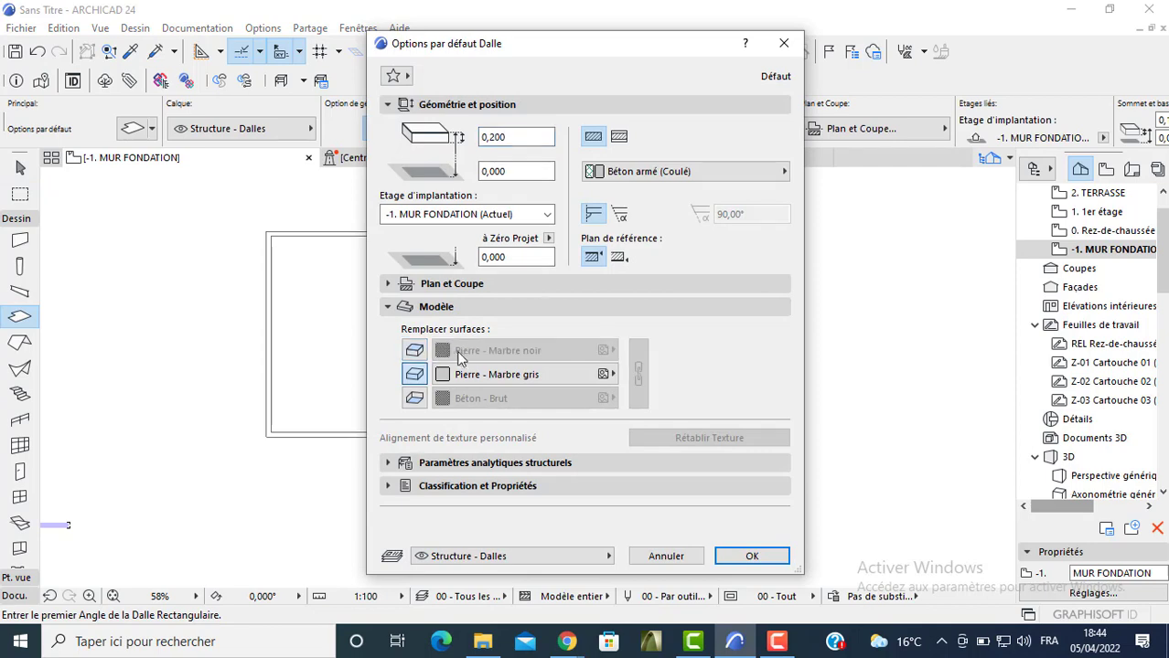
click(414, 351)
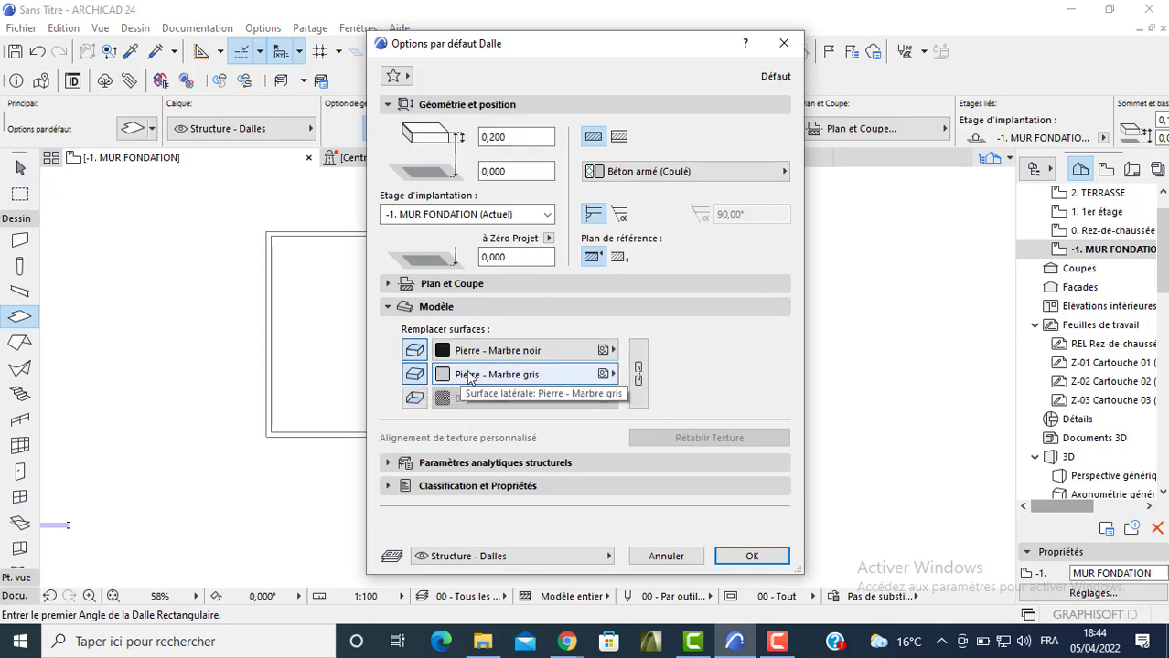
click(498, 374)
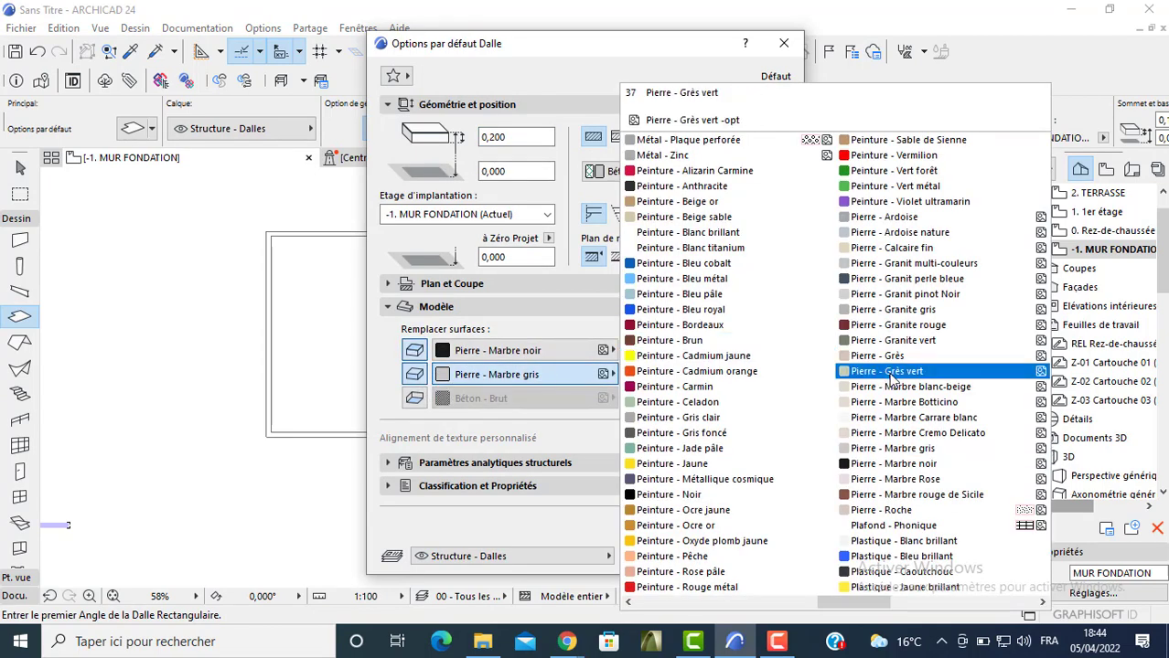
scroll(894, 379, up, 3)
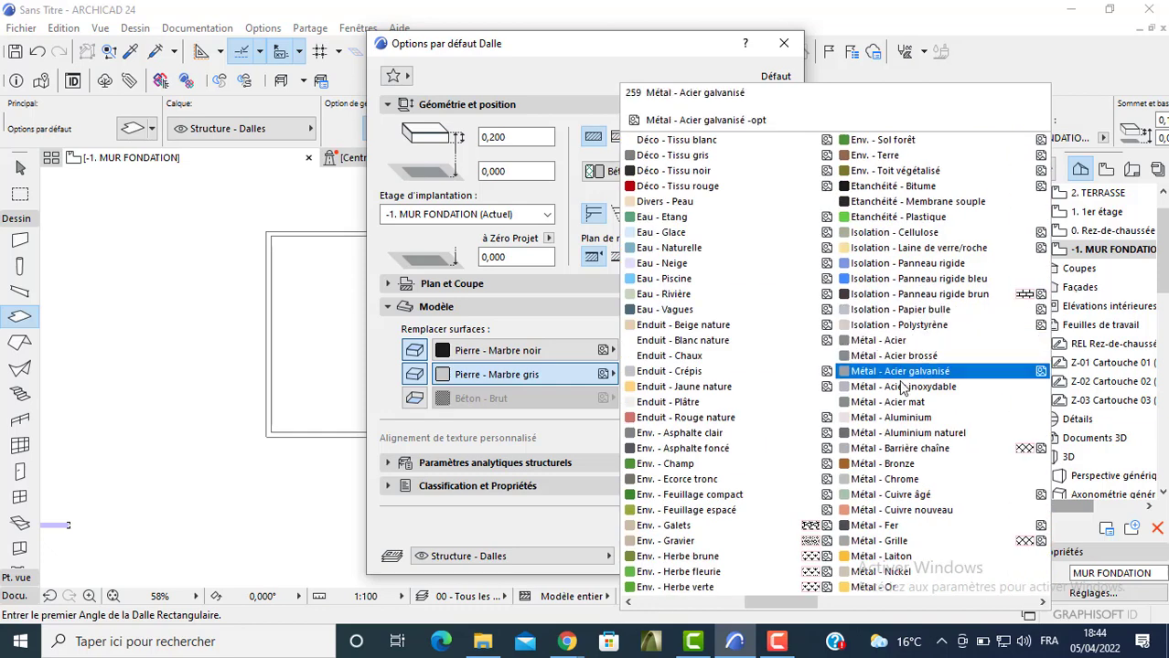
click(695, 340)
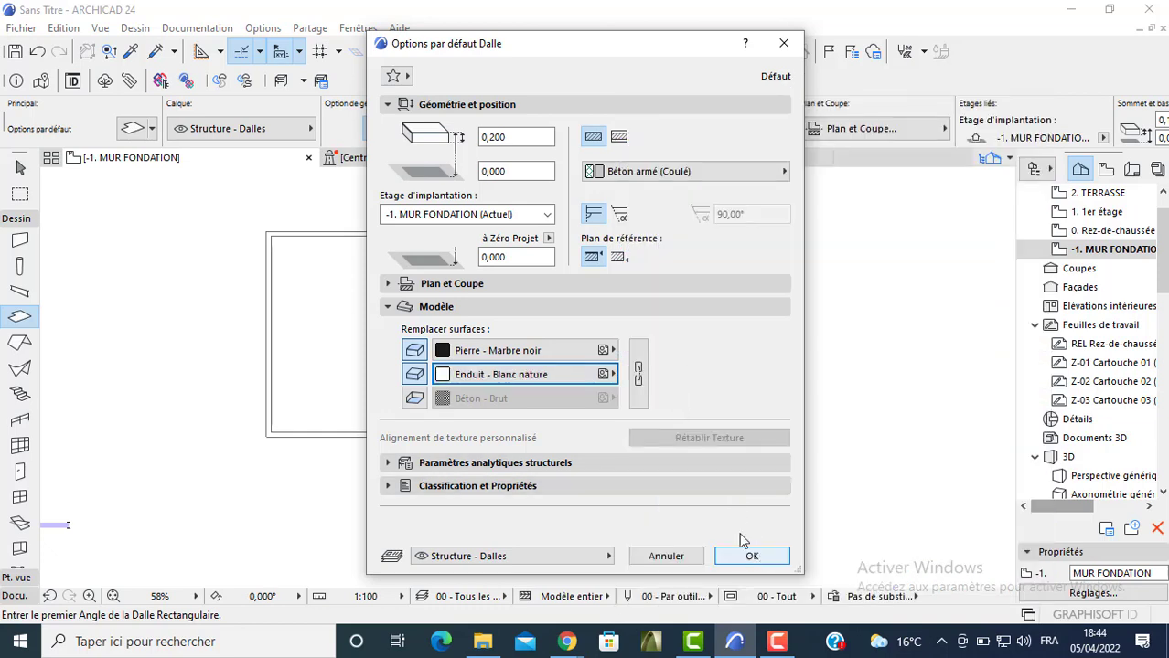
Set the slab elevation relative to project zero to 0,900 and draw a rectangular slab between the foundation walls' opposite outer corners
click(506, 257)
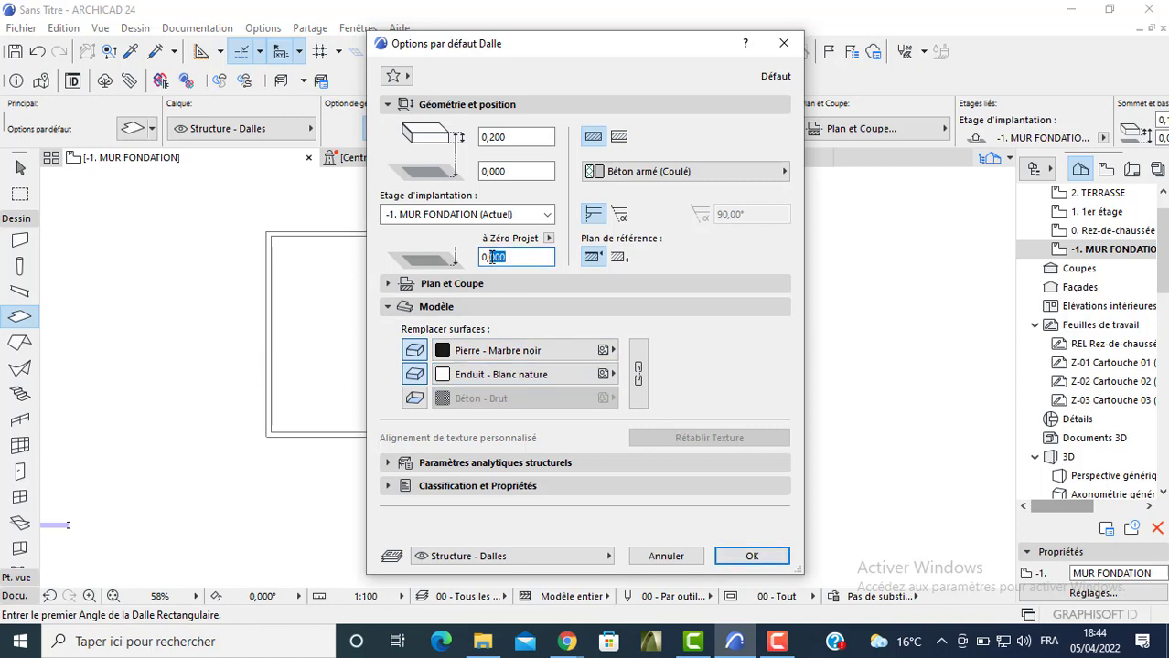
text(9)
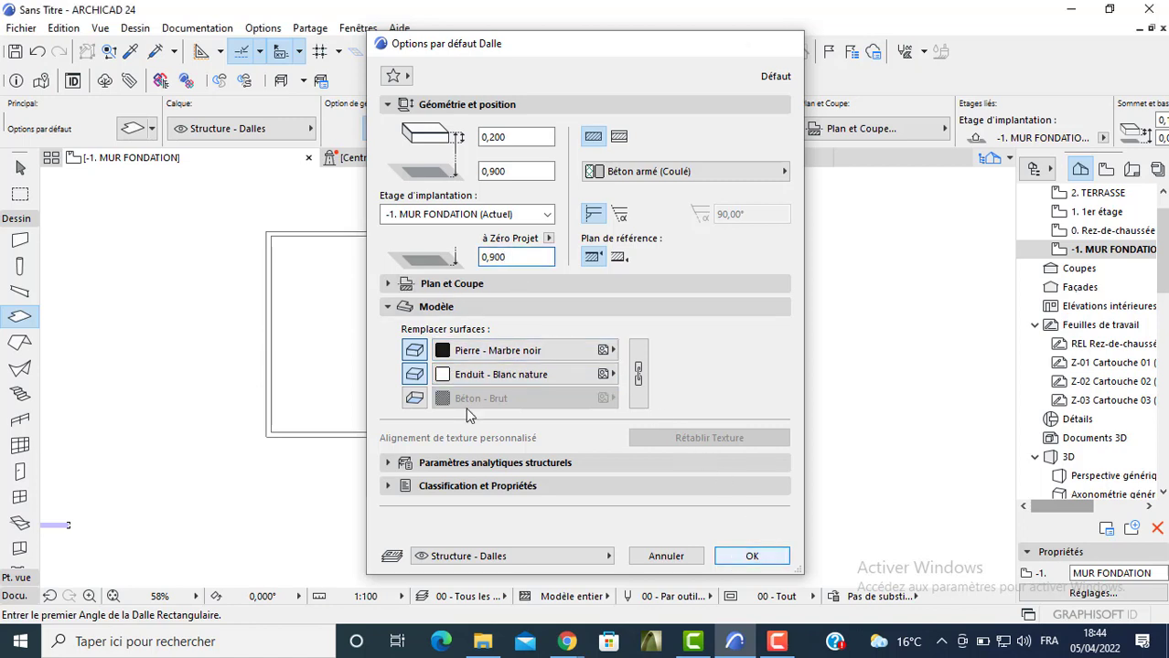
click(748, 555)
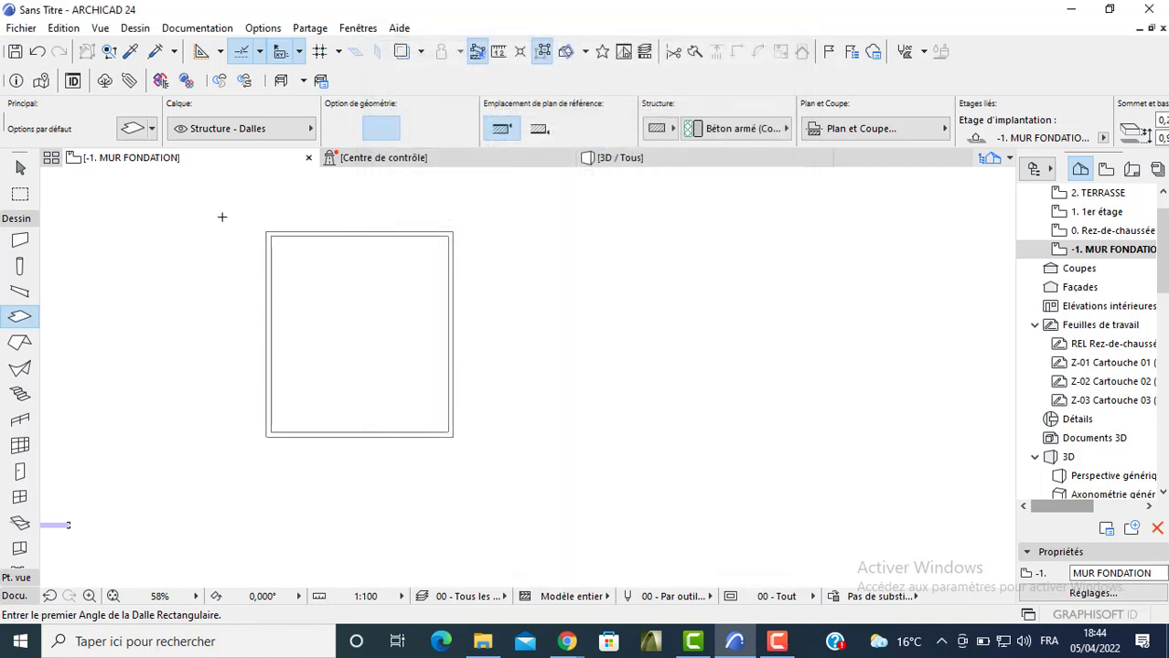
click(267, 231)
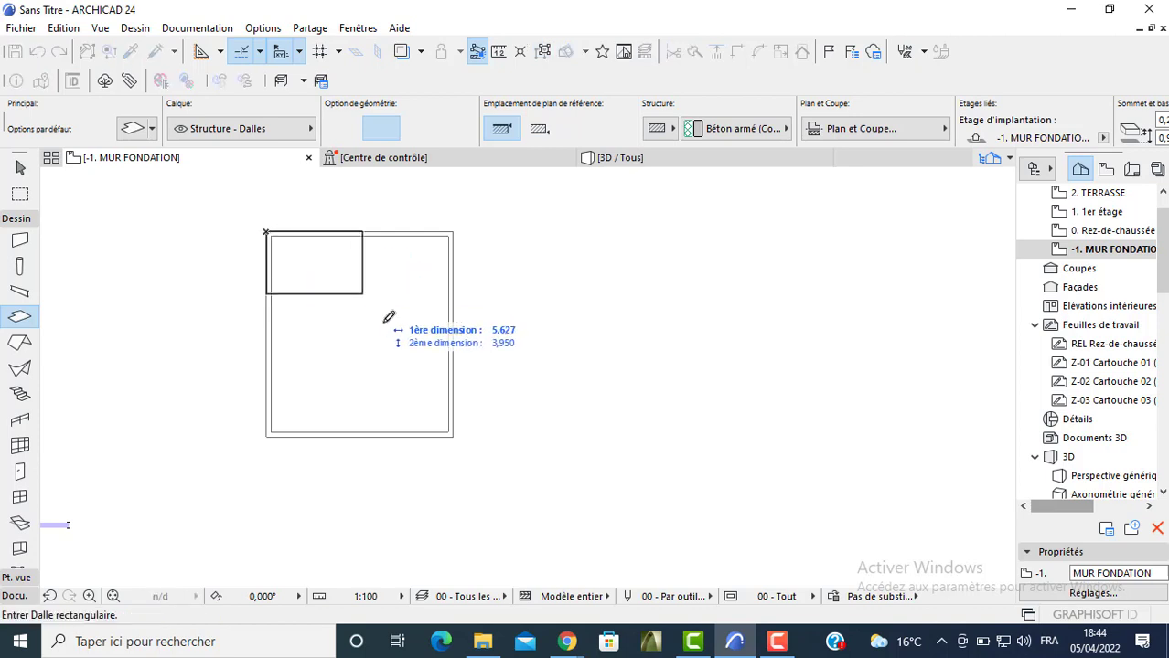
click(453, 437)
Inspect in 3D how the front foundation wall and the ground floor wall meet beside the steps, and return to the foundation plan
click(620, 157)
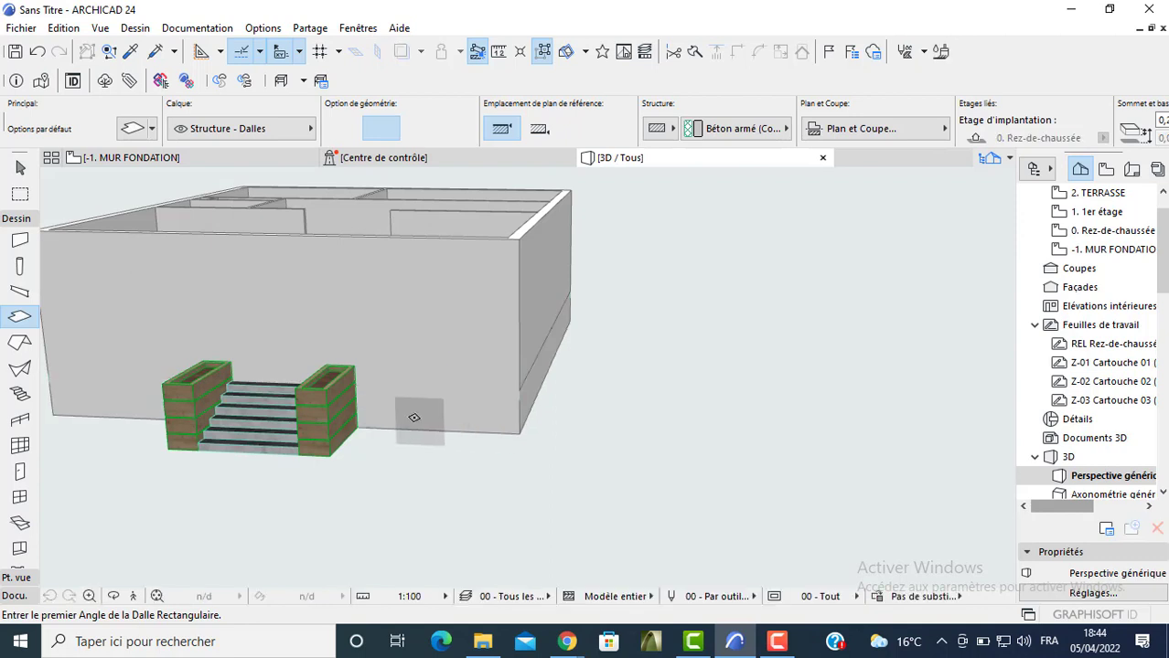
shift+middle_drag(488, 407, 631, 464)
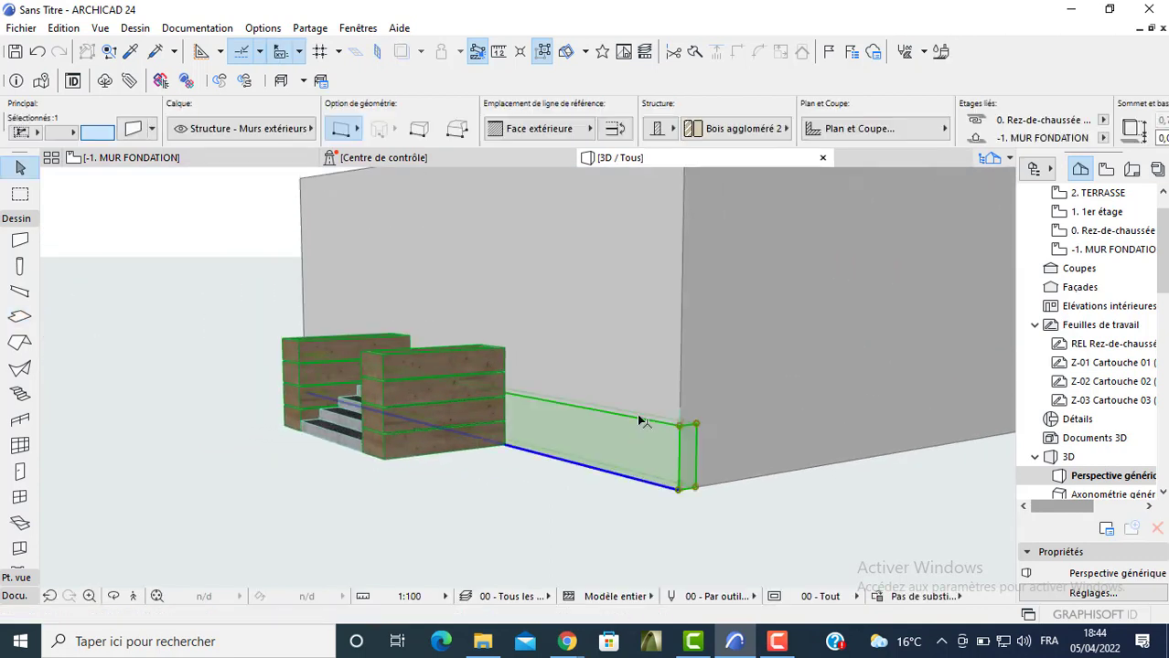
click(645, 384)
click(649, 349)
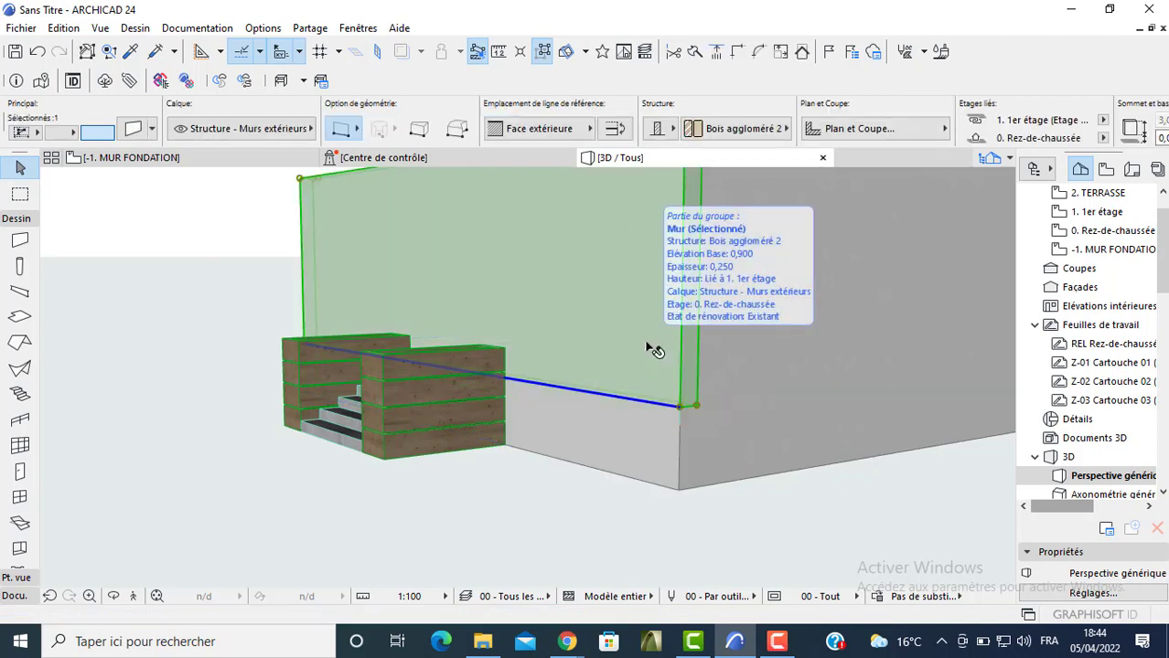
key(F2)
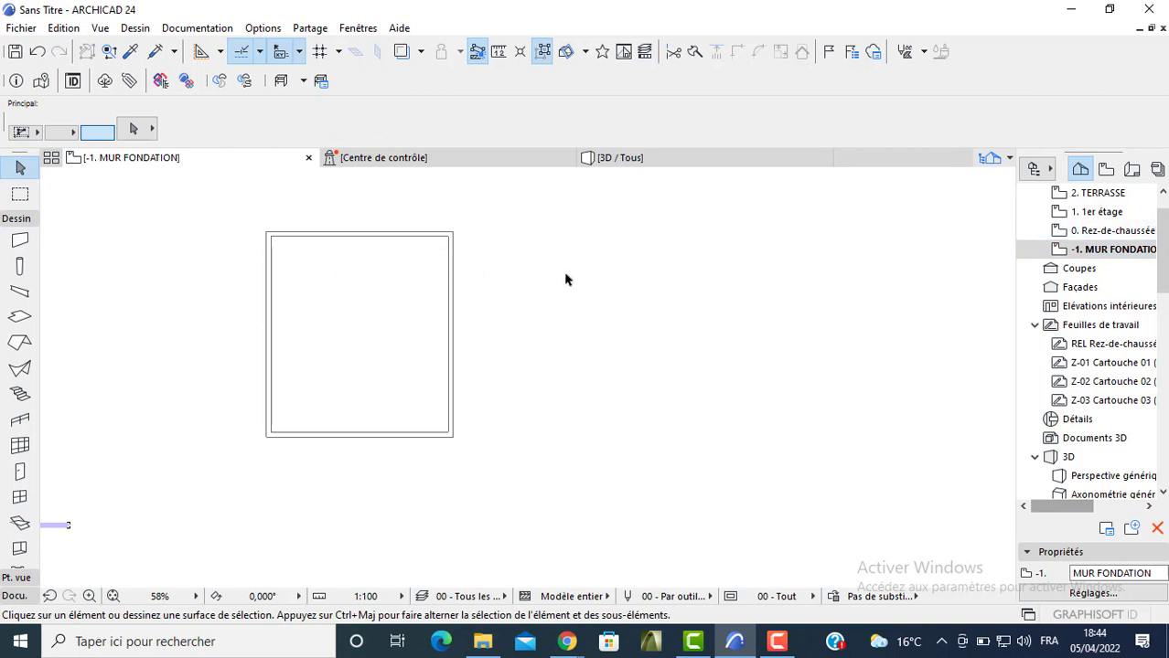
On the 0. Rez-de-chaussée plan, set the default stair width to 1,100 and the number of risers to 19
double_click(1088, 231)
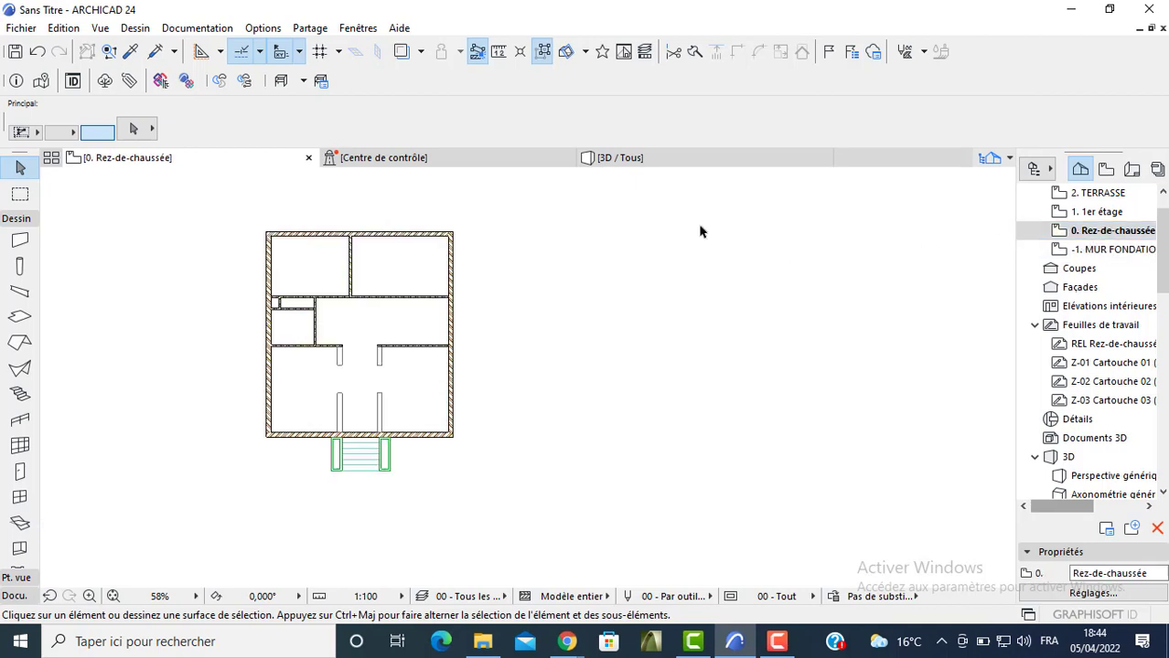
middle_drag(358, 350, 379, 337)
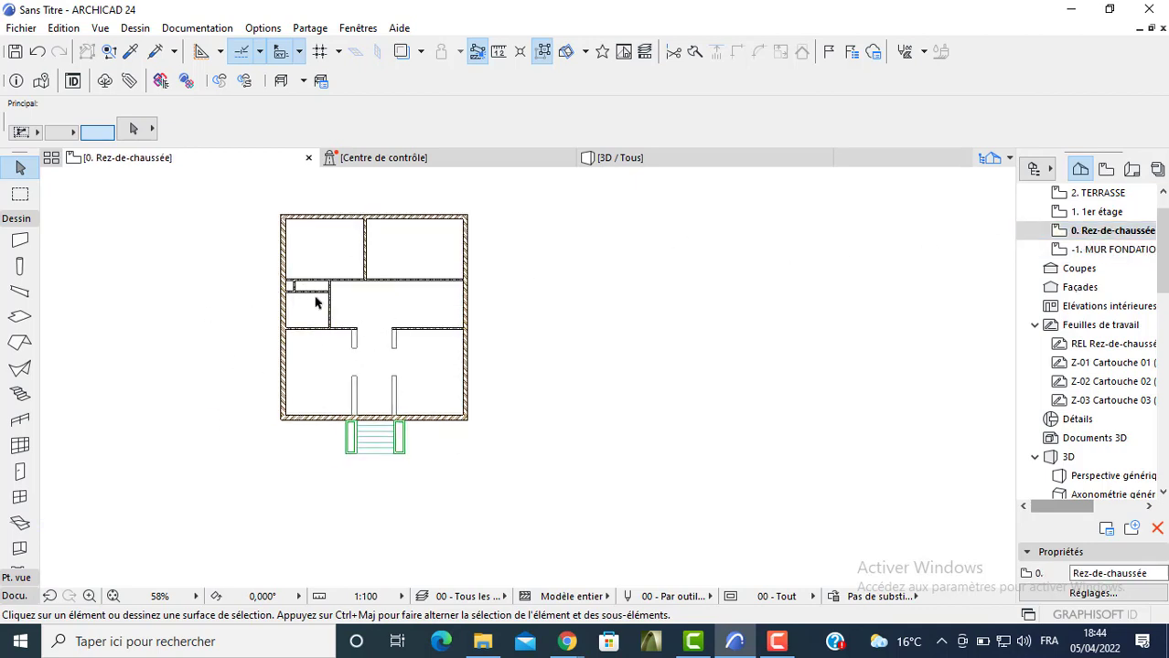
scroll(420, 314, up, 3)
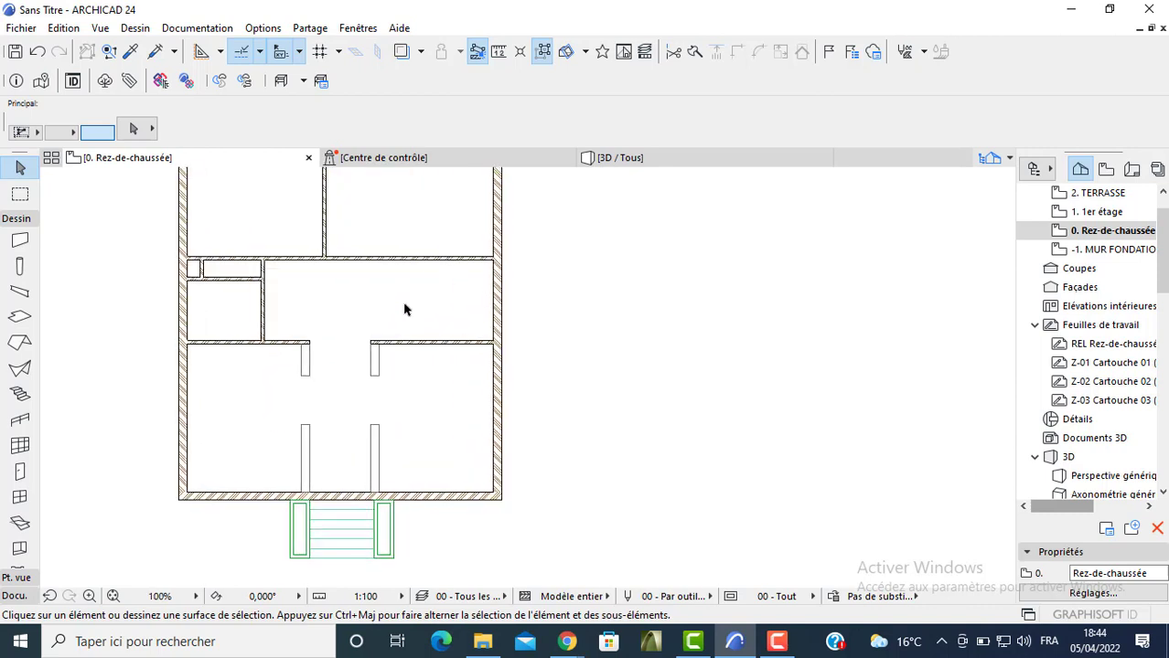
click(20, 395)
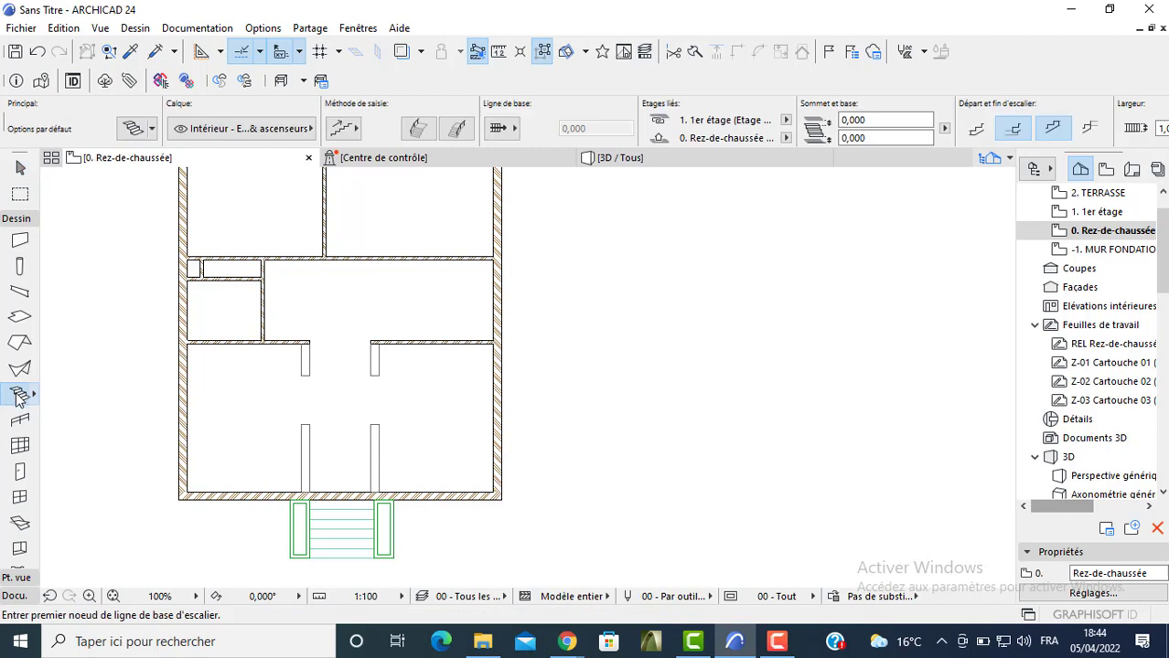
double_click(20, 395)
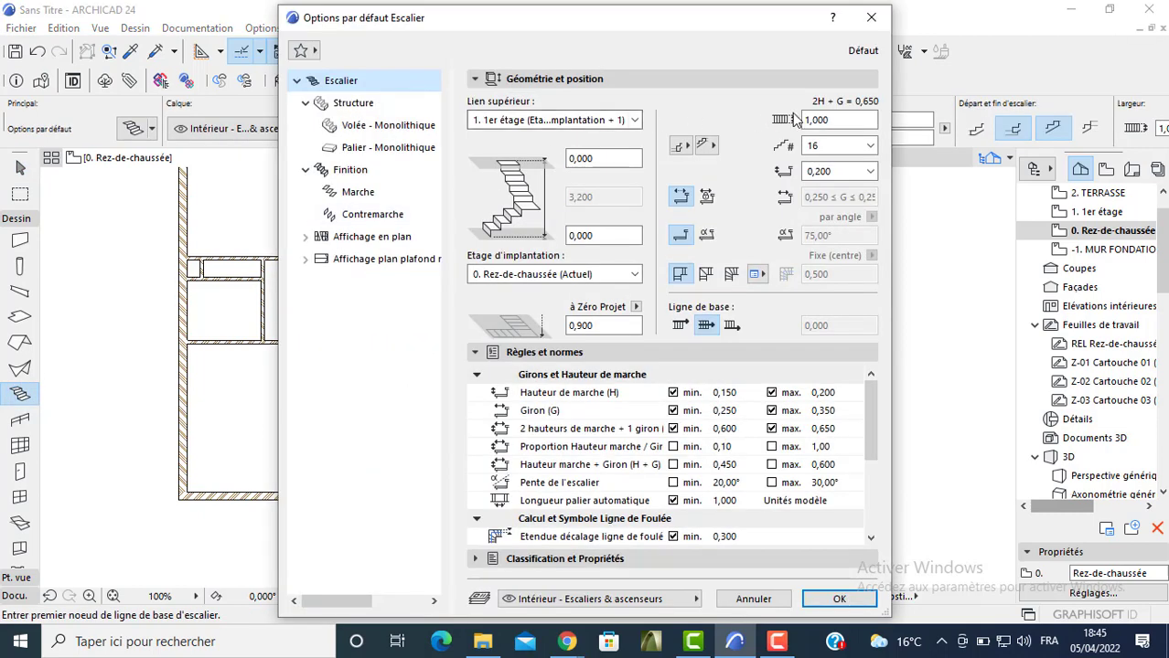
click(834, 119)
drag(834, 118, 805, 120)
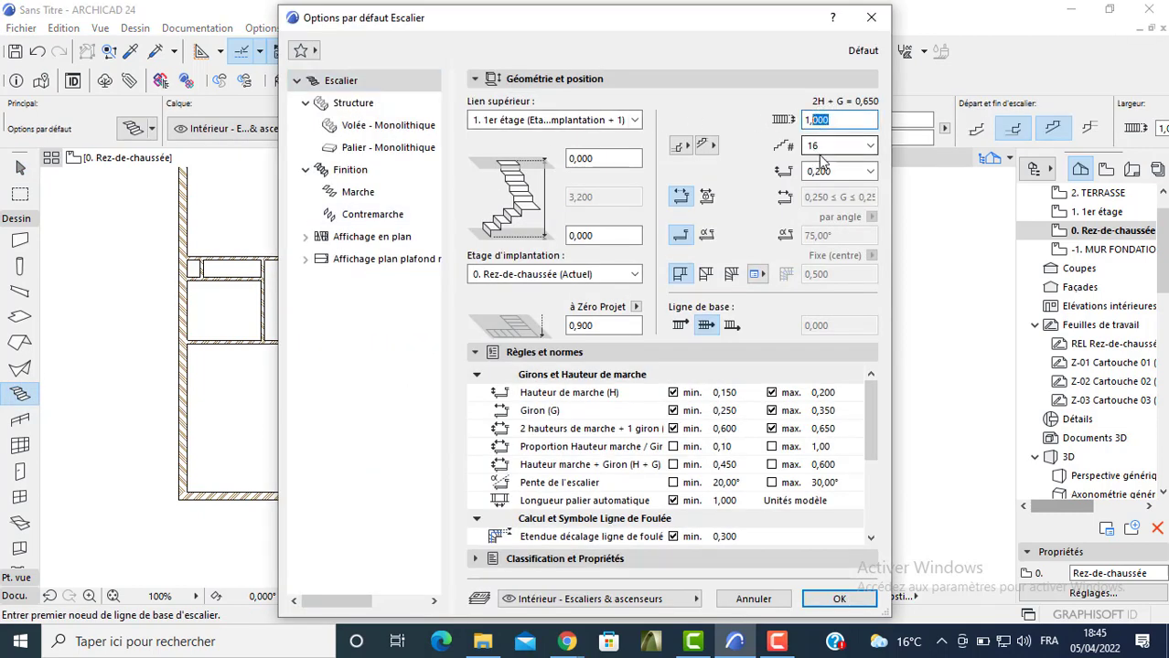
text(1,100)
click(850, 146)
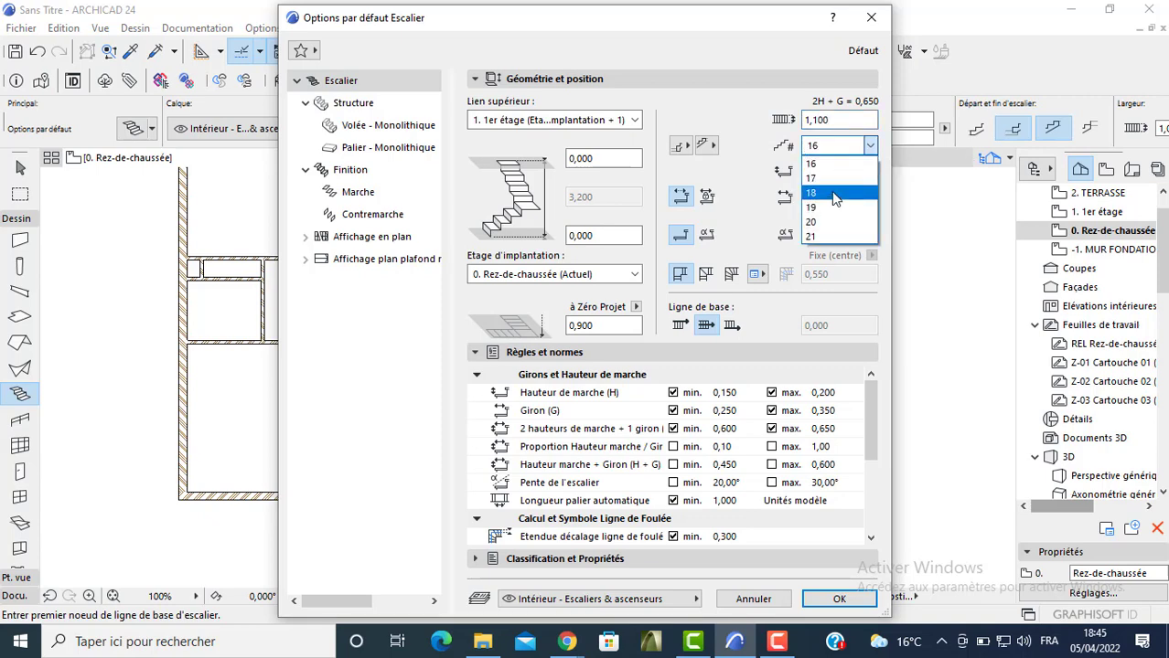
click(832, 207)
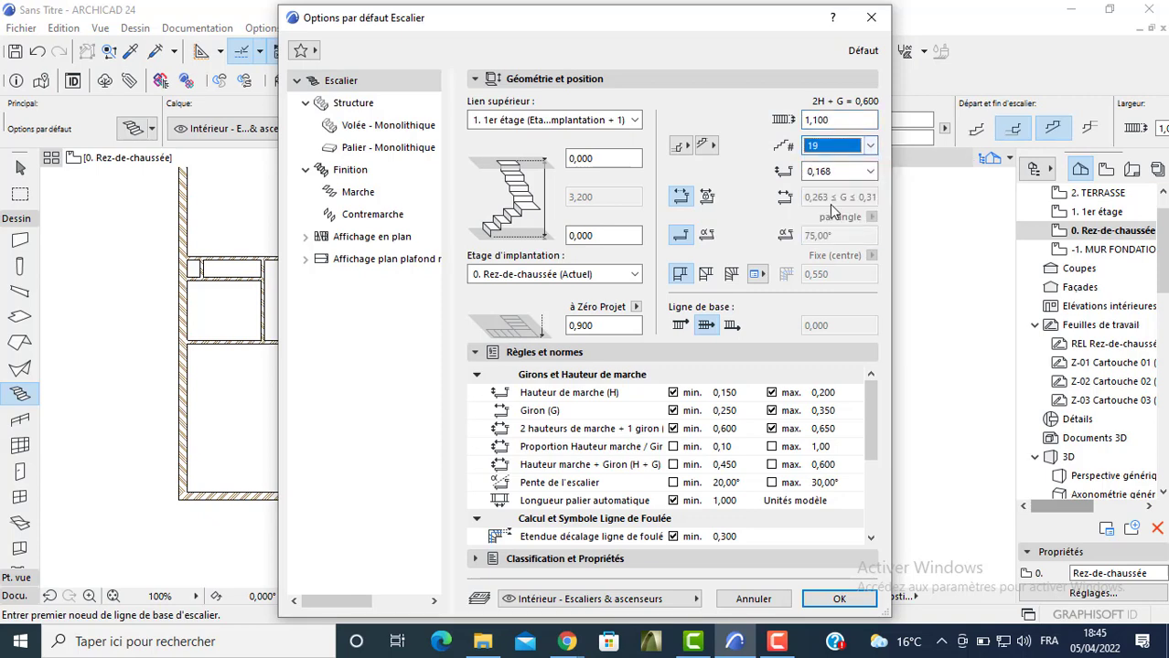
Fix the default stair's tread depth at 0,300
click(706, 197)
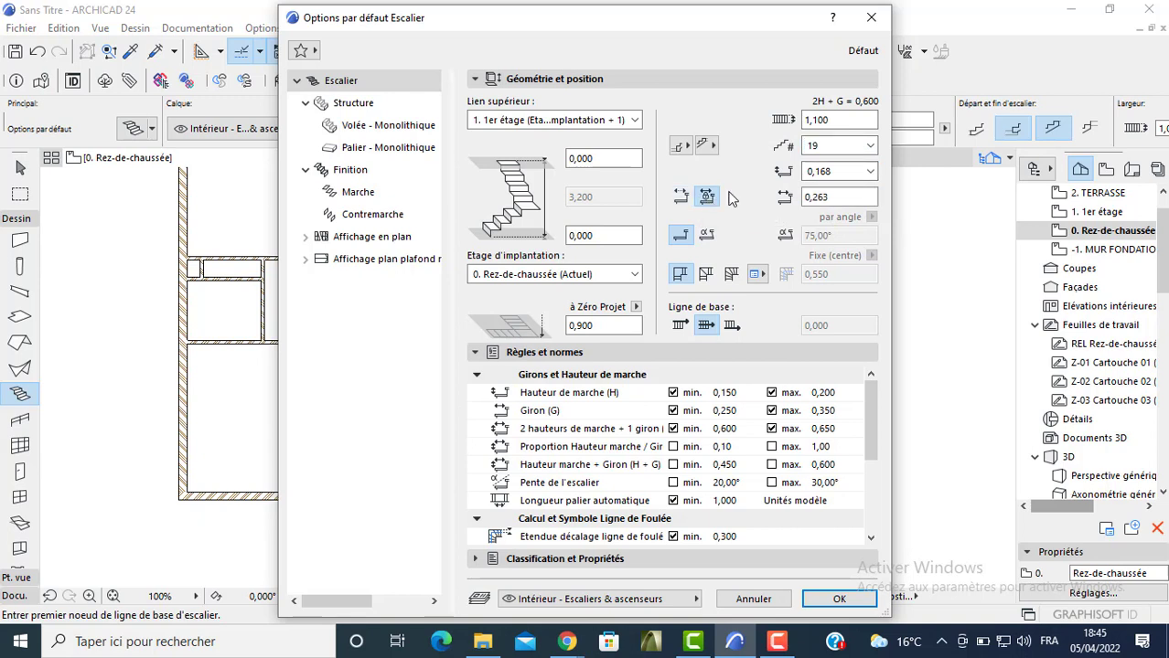
click(846, 198)
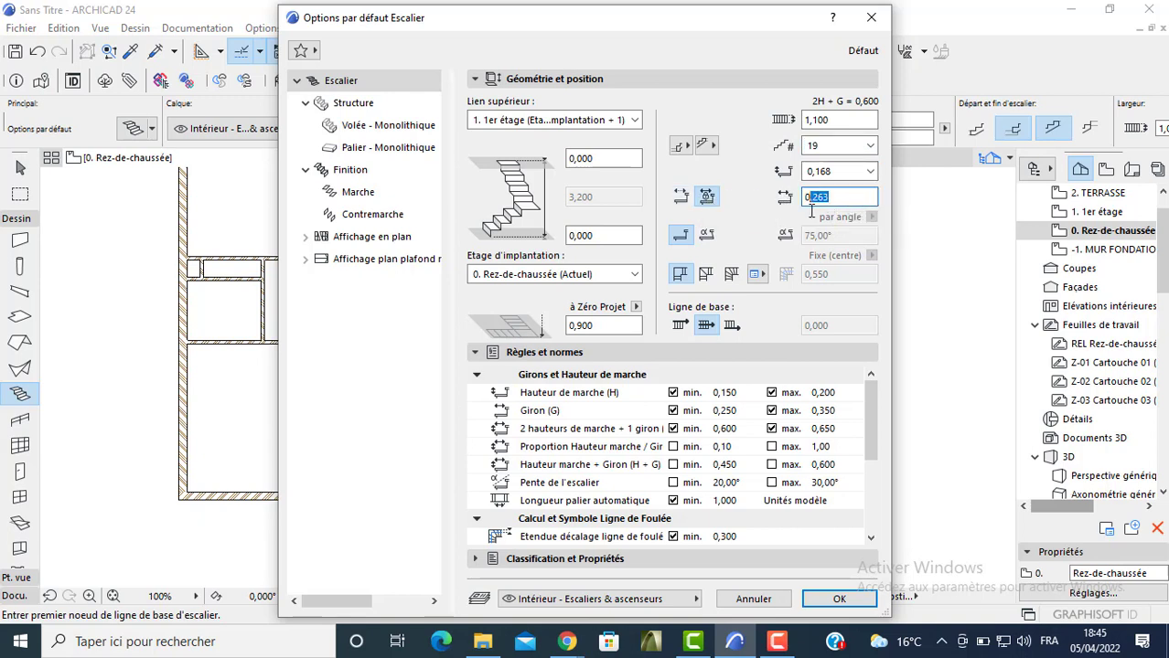
text(3)
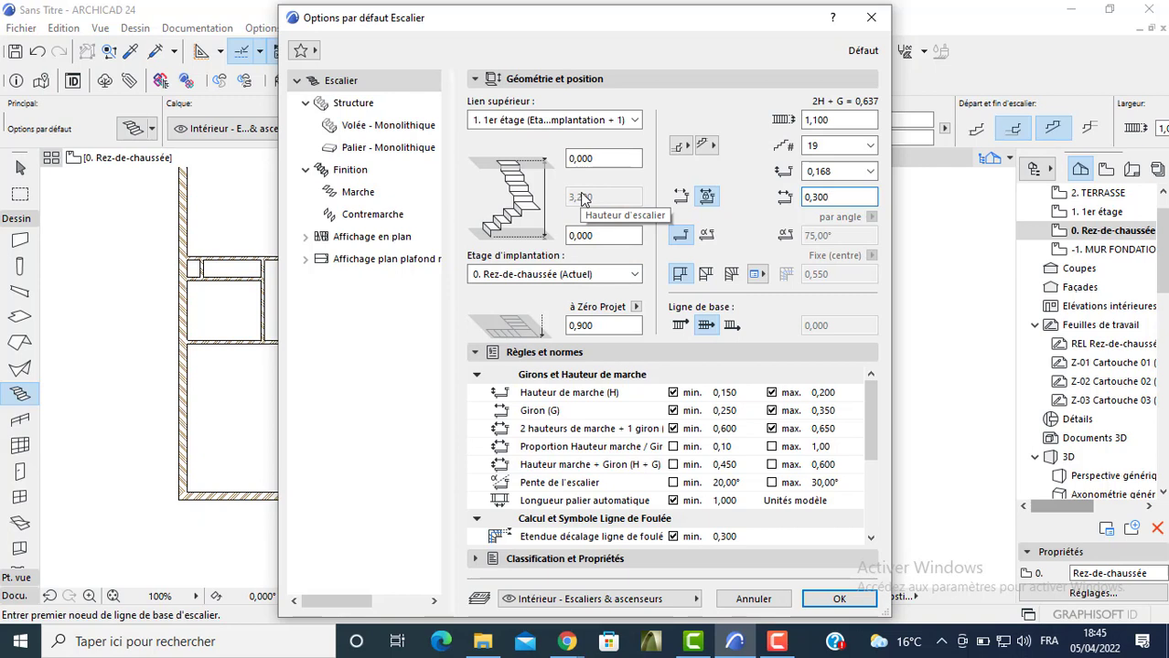
Set the flat-bottomed monolithic flight thickness to 0,200 and open the monolithic landing thickness for editing
click(365, 128)
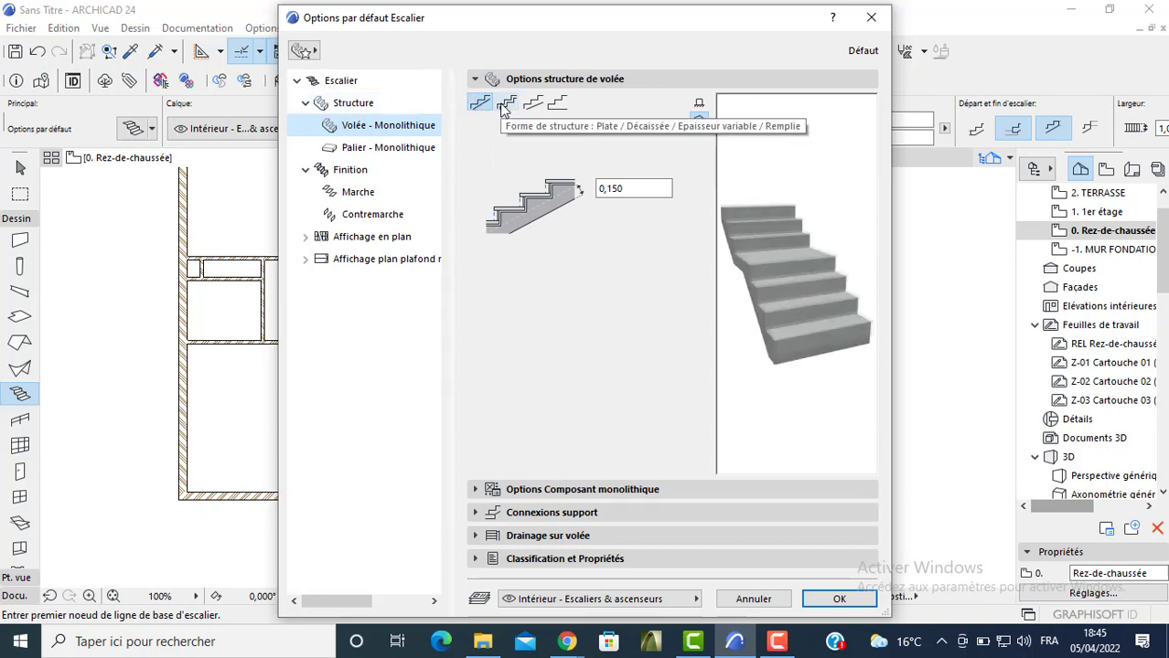
click(502, 106)
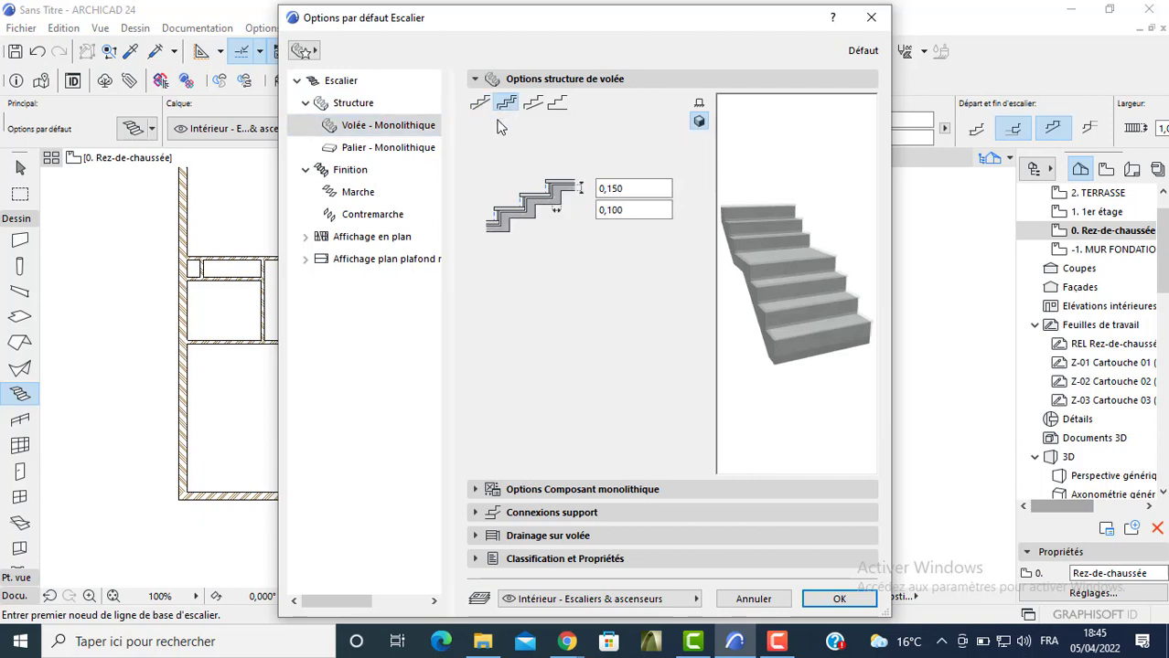
click(478, 104)
click(620, 194)
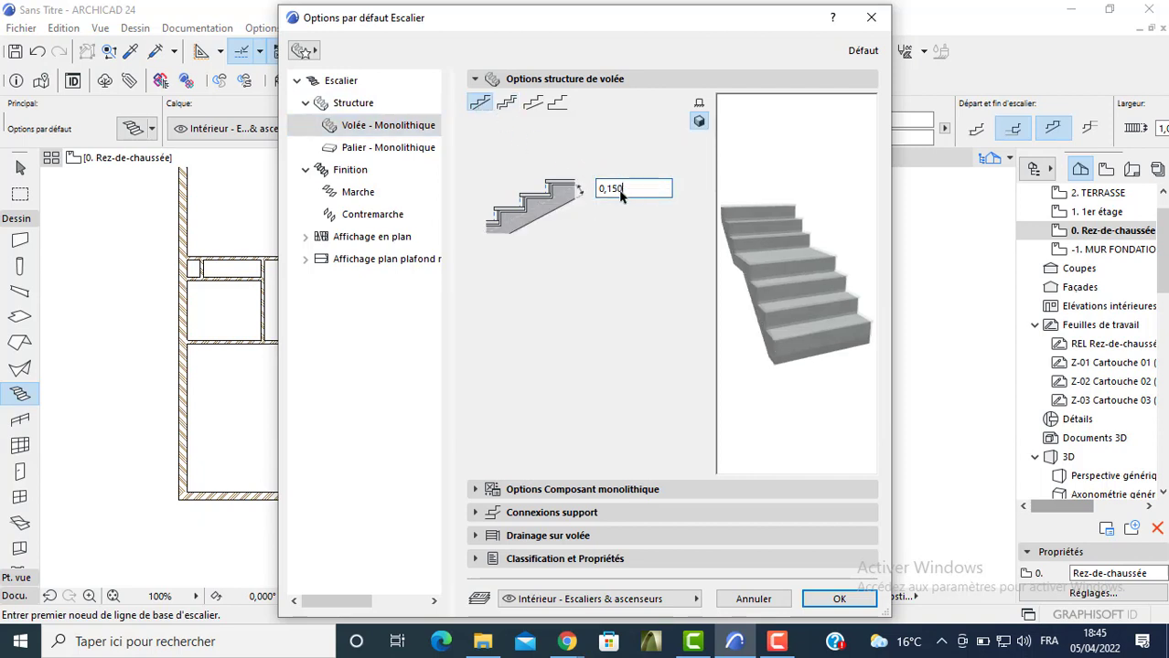
text(2)
click(389, 149)
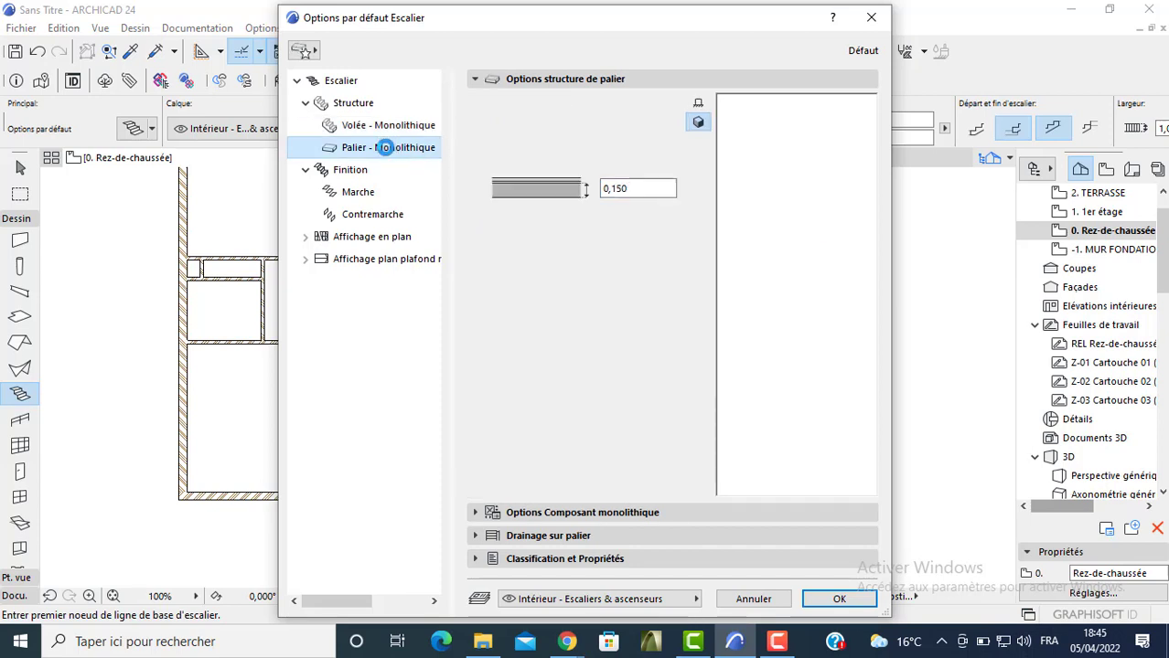
drag(629, 192, 620, 192)
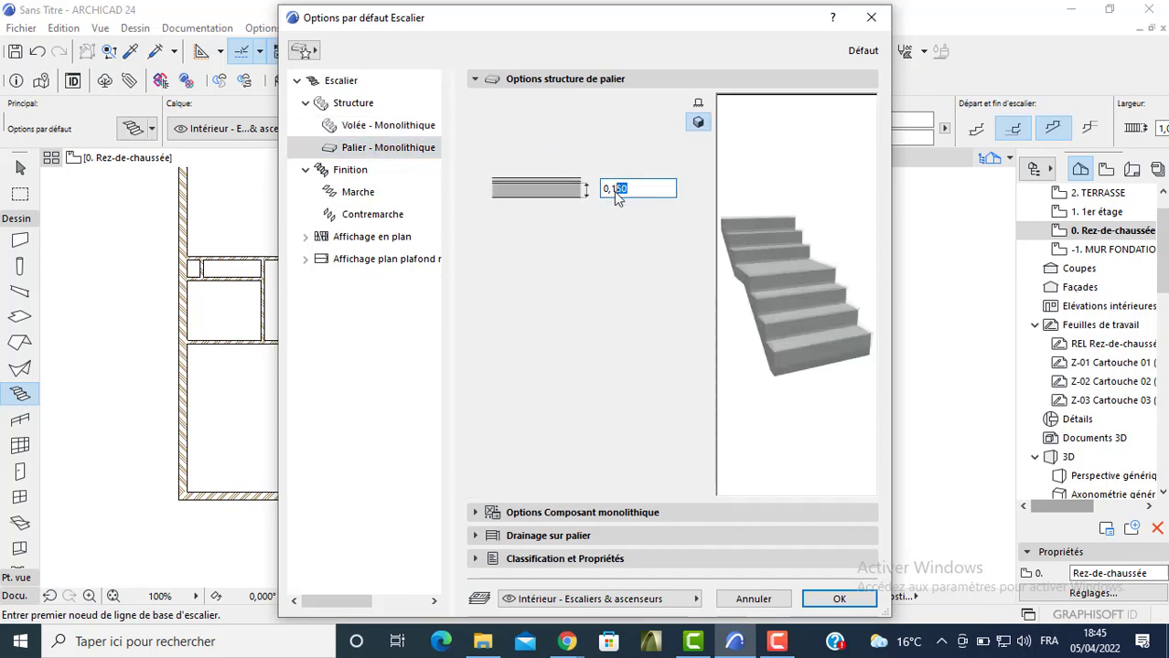
Give the stair treads a fully rounded nosing, review the riser finish, and apply the default stair settings
click(382, 190)
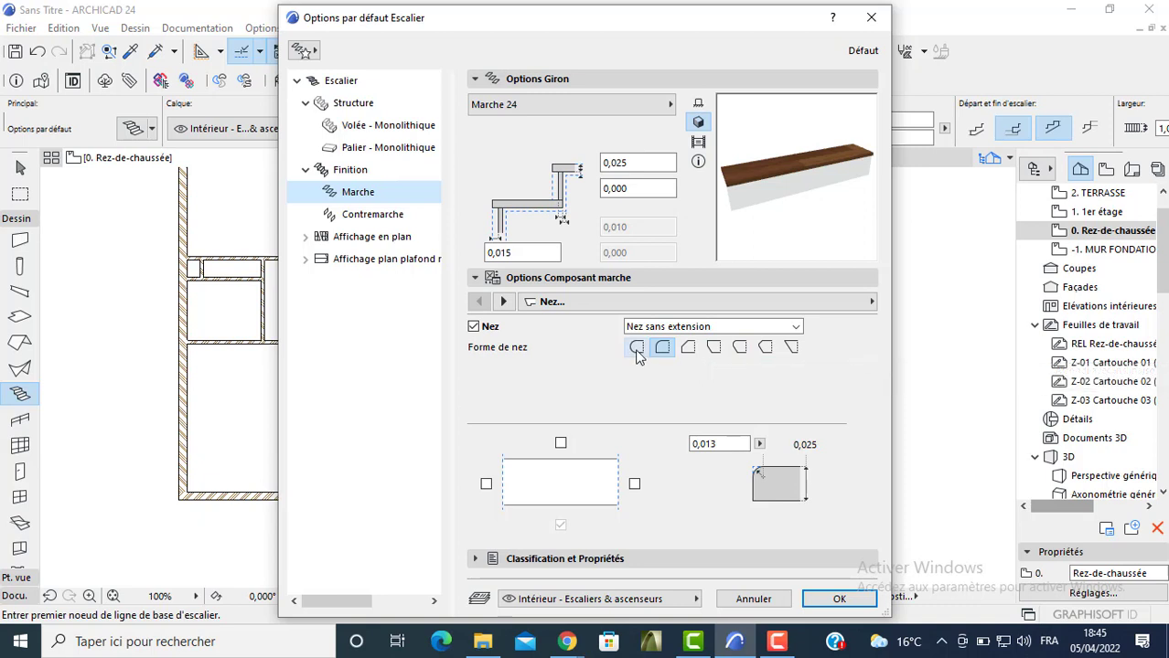
click(638, 354)
click(357, 220)
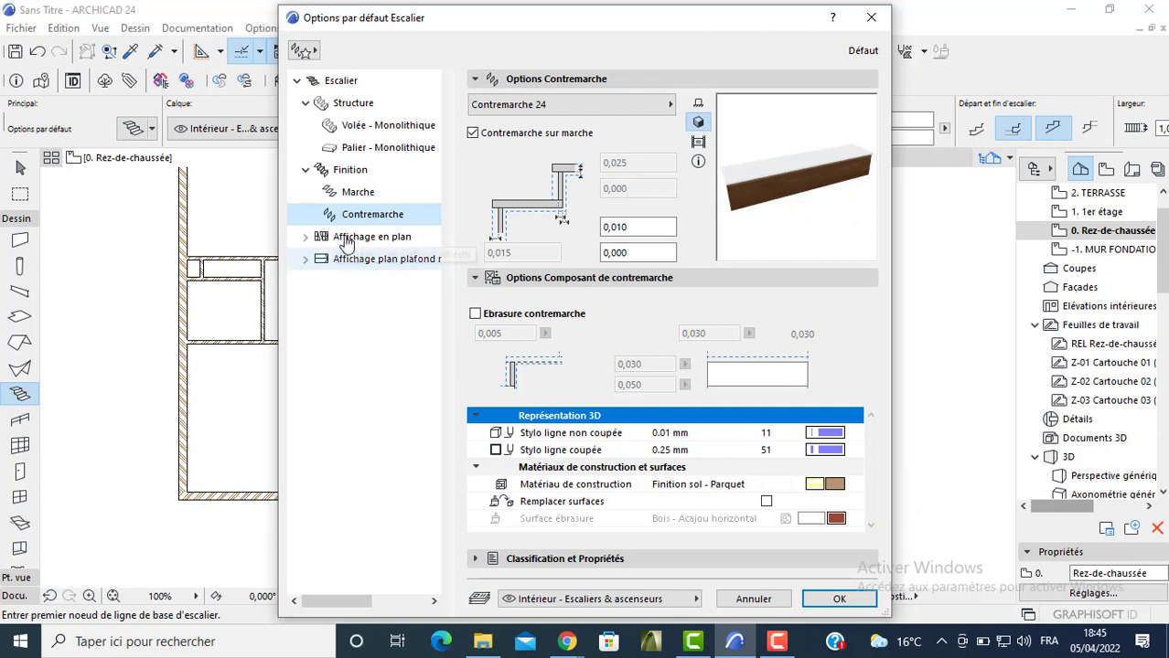
click(357, 193)
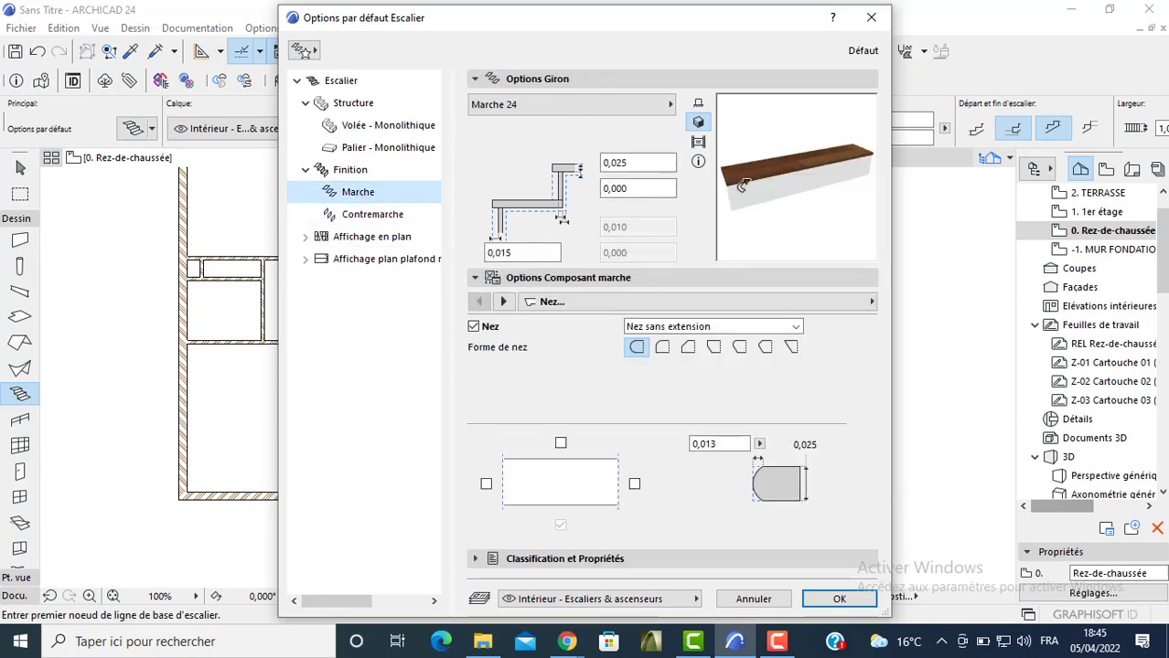
click(835, 599)
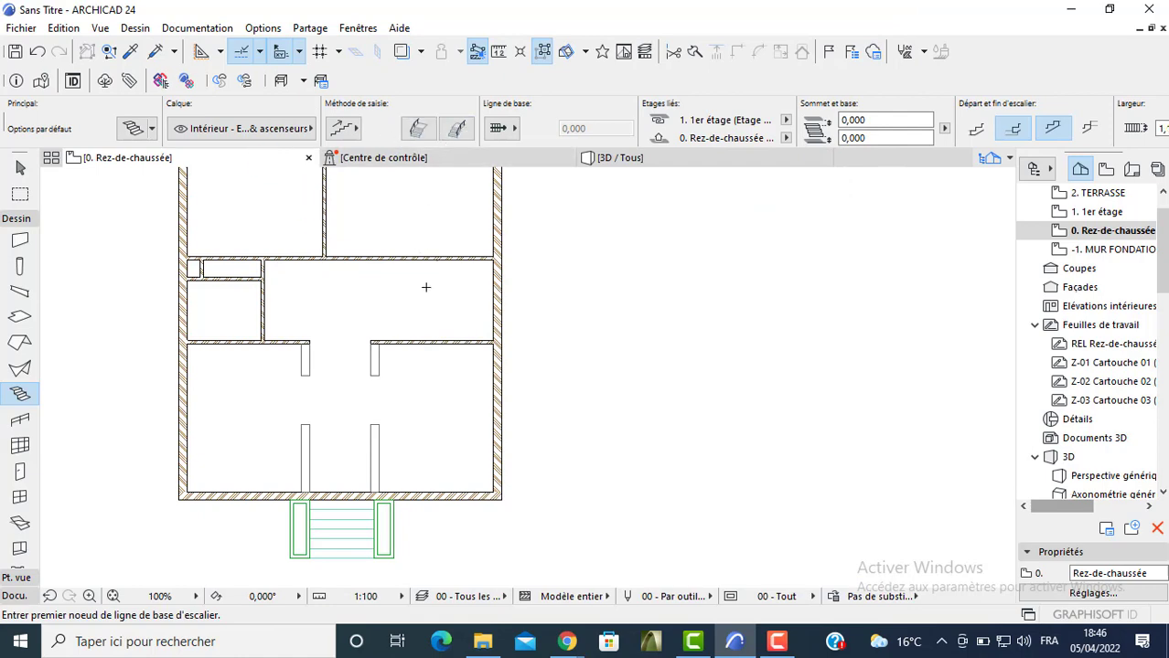
Draw a U-shaped stair with 19 risers in the hall, starting at the free end of the wall and turning twice at right angles
scroll(375, 324, up, 3)
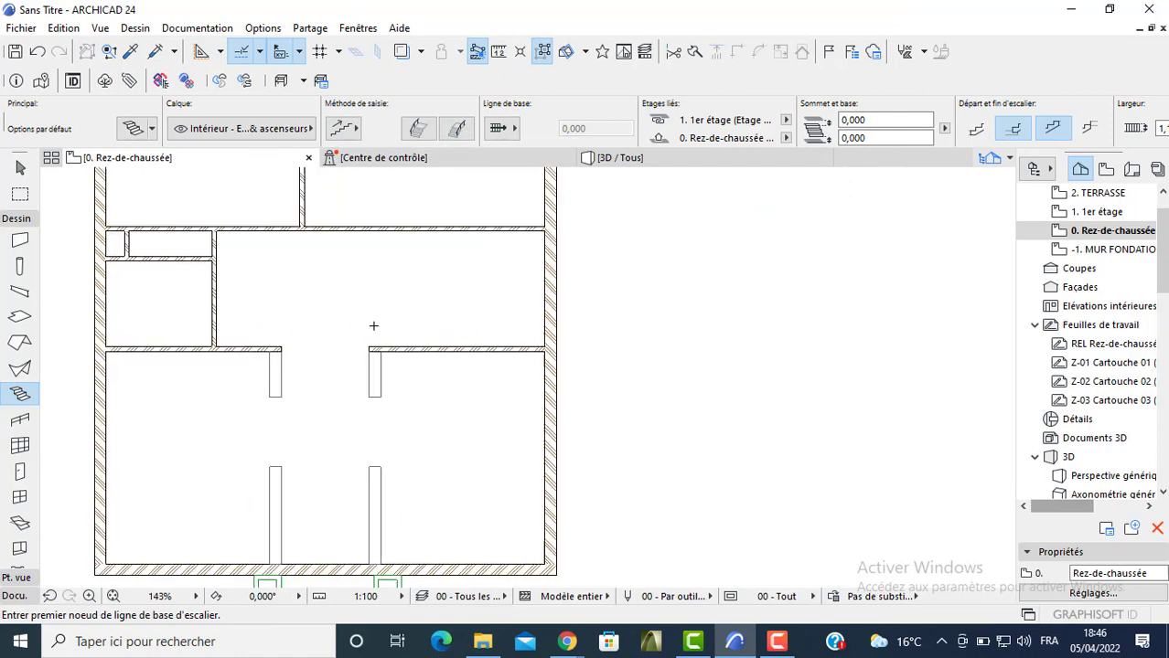
click(505, 309)
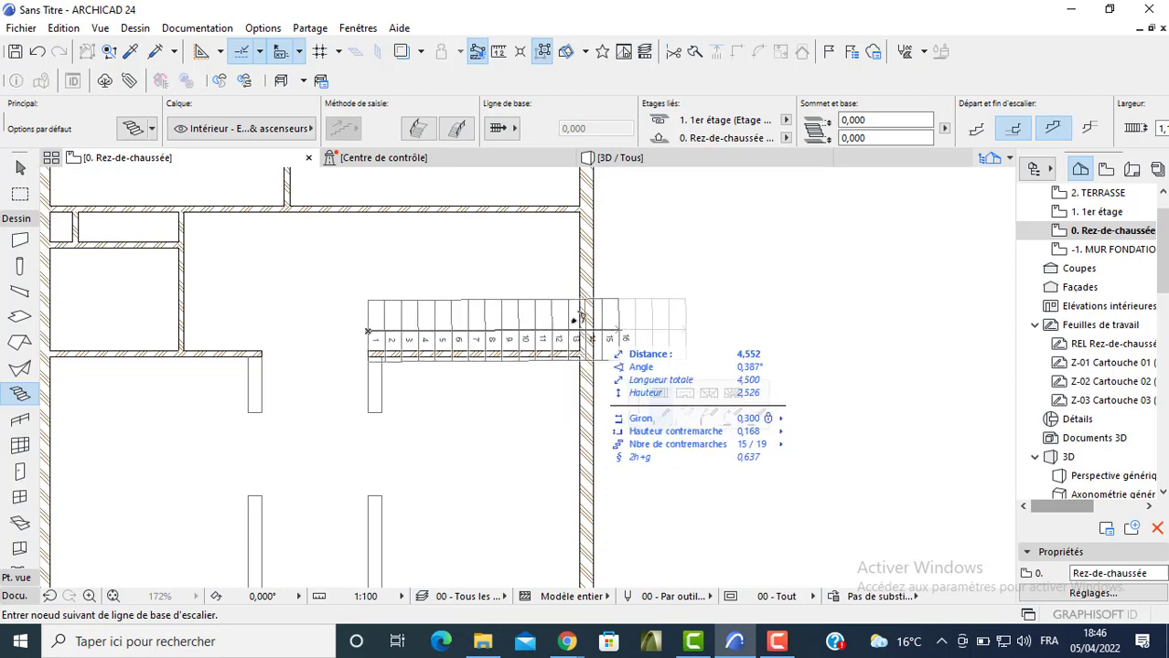
scroll(480, 327, up, 1)
scroll(480, 327, up, 1)
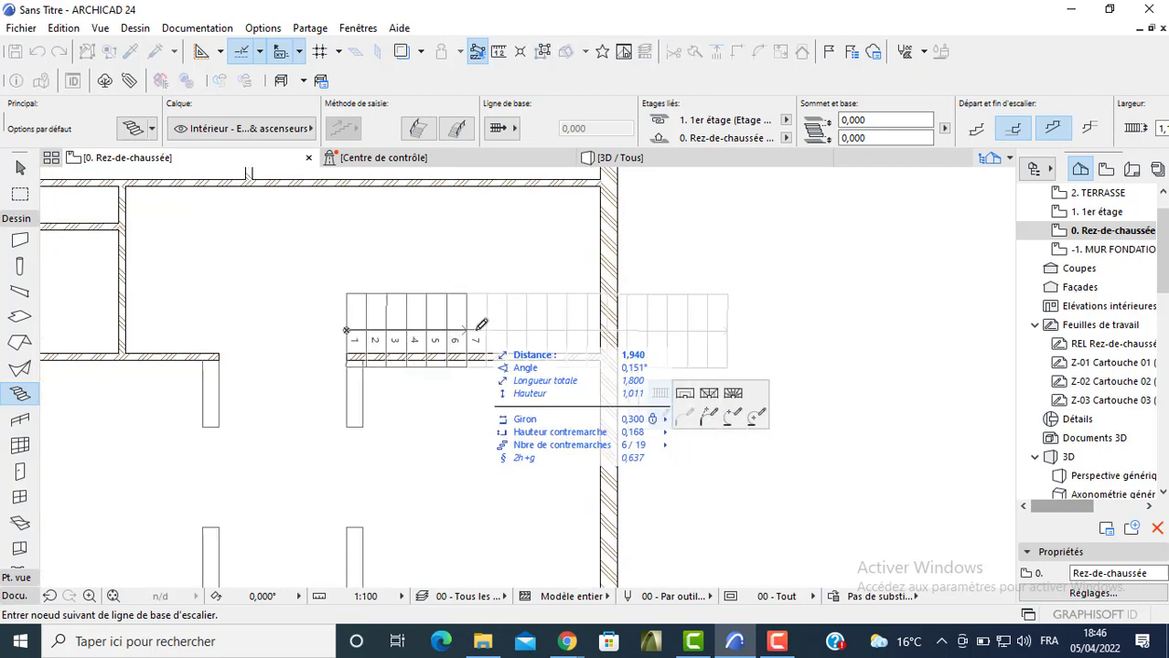
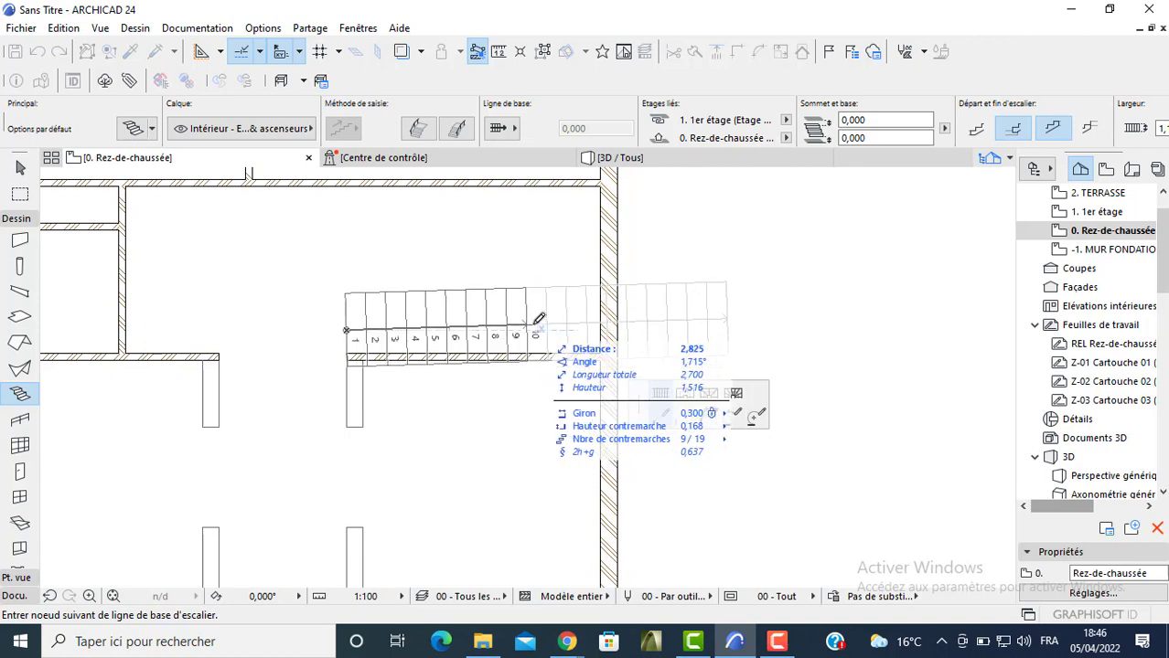
click(521, 328)
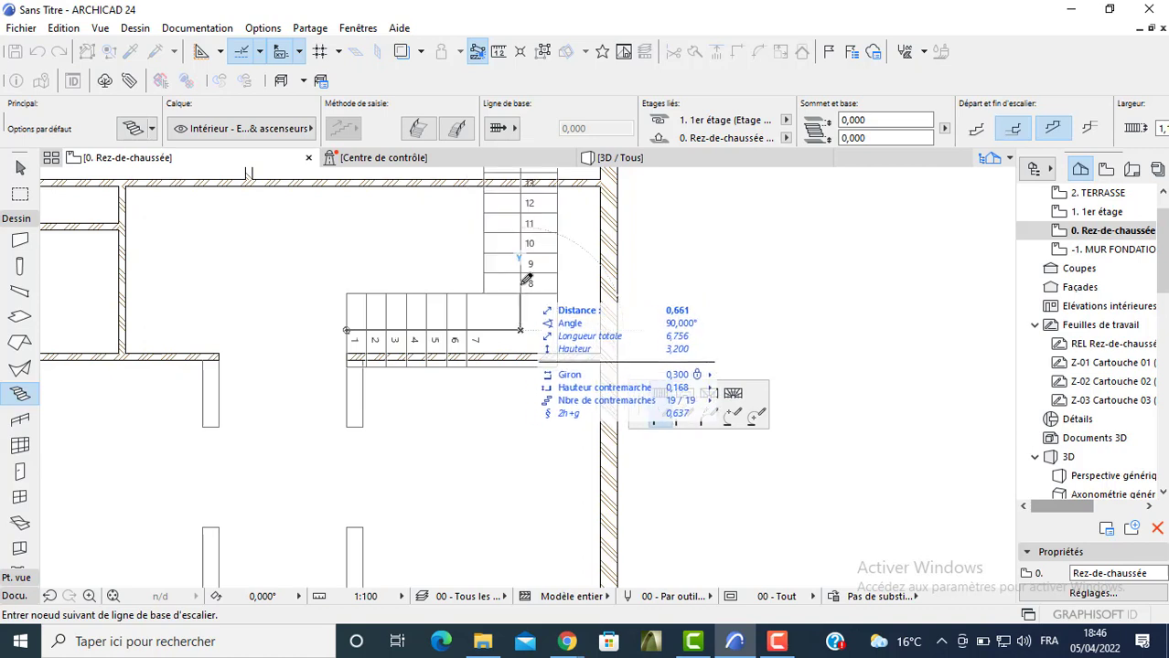
click(522, 214)
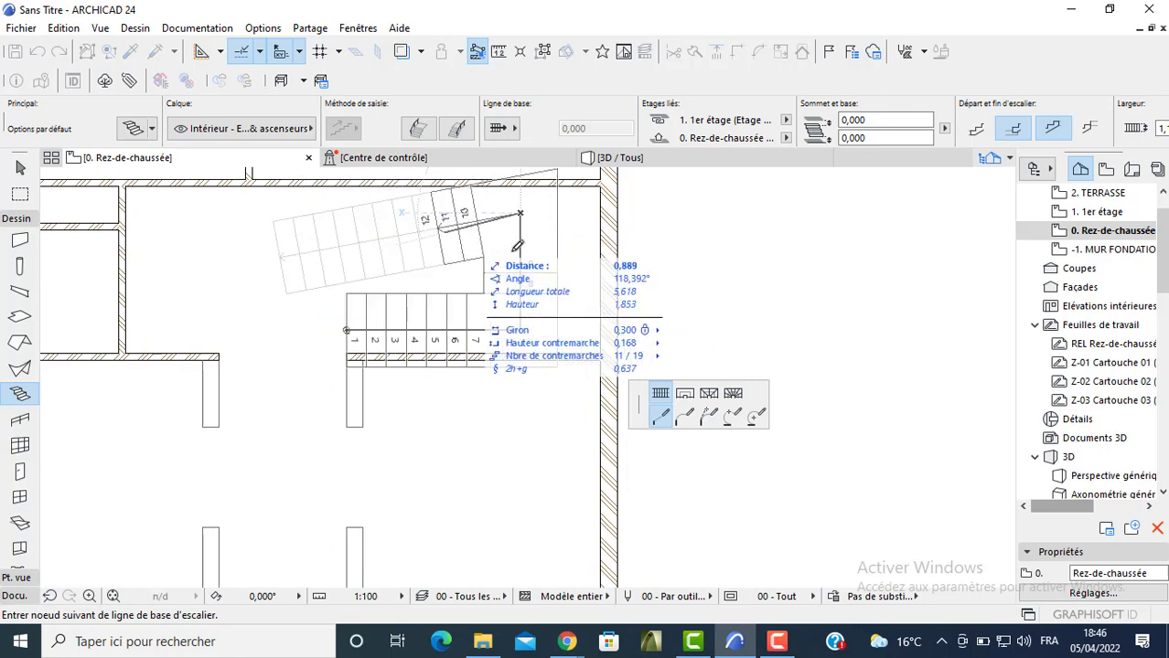
double_click(309, 206)
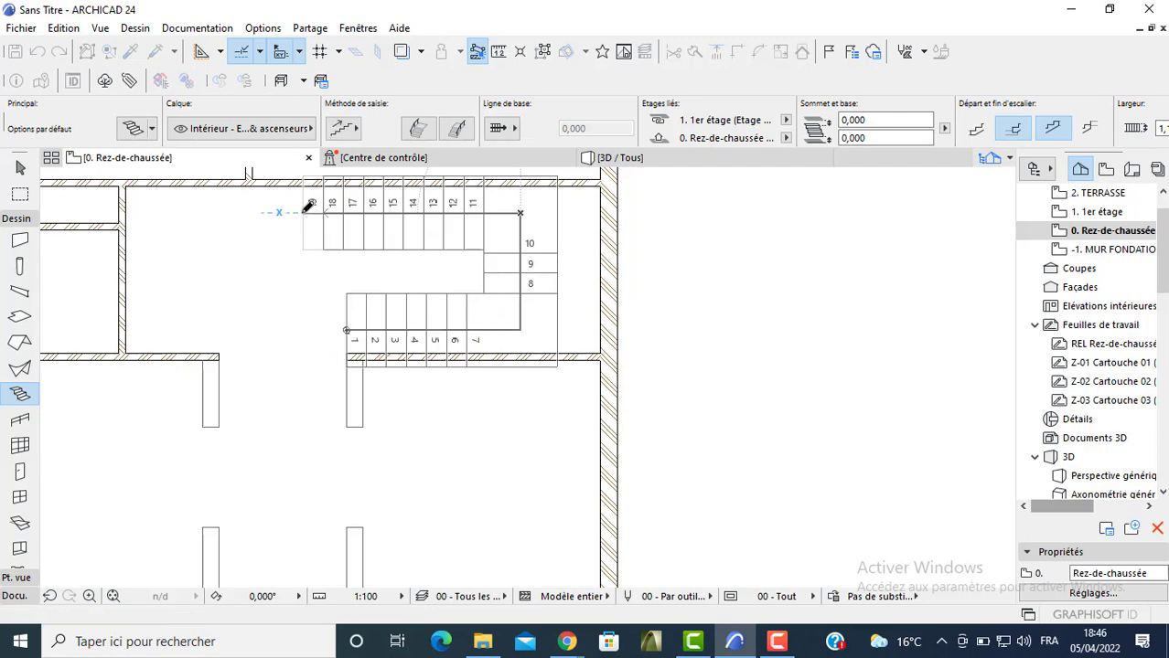
key(Escape)
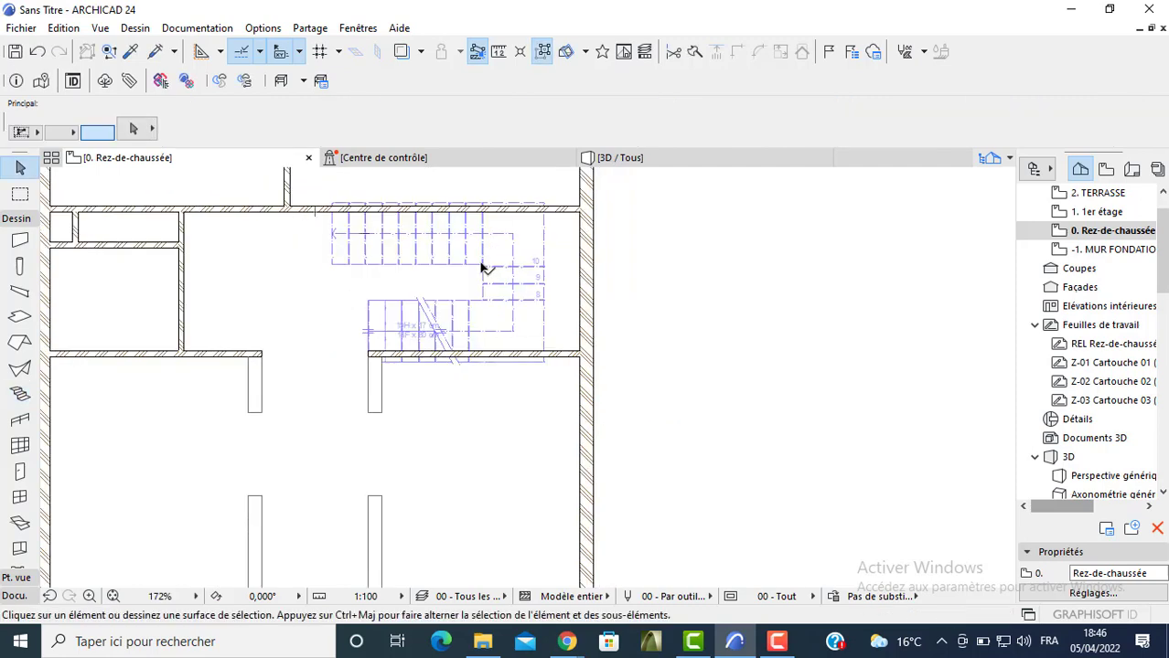
Try to reposition the stair and its corner points within the hall, and delete the stair
click(482, 265)
click(482, 300)
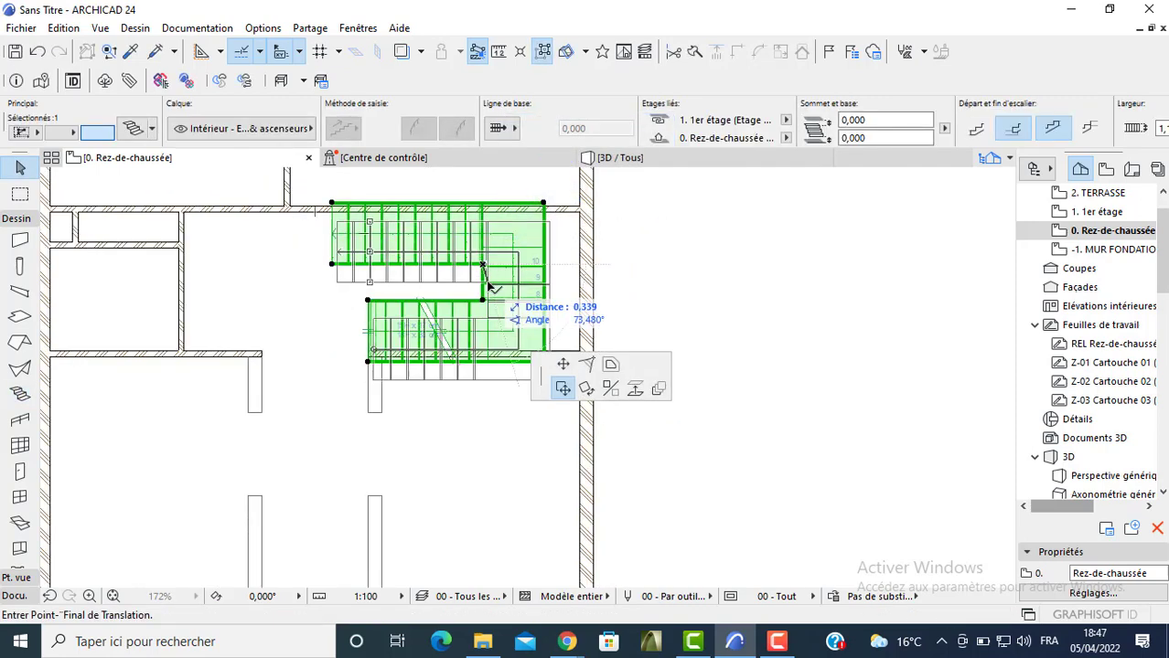
click(479, 260)
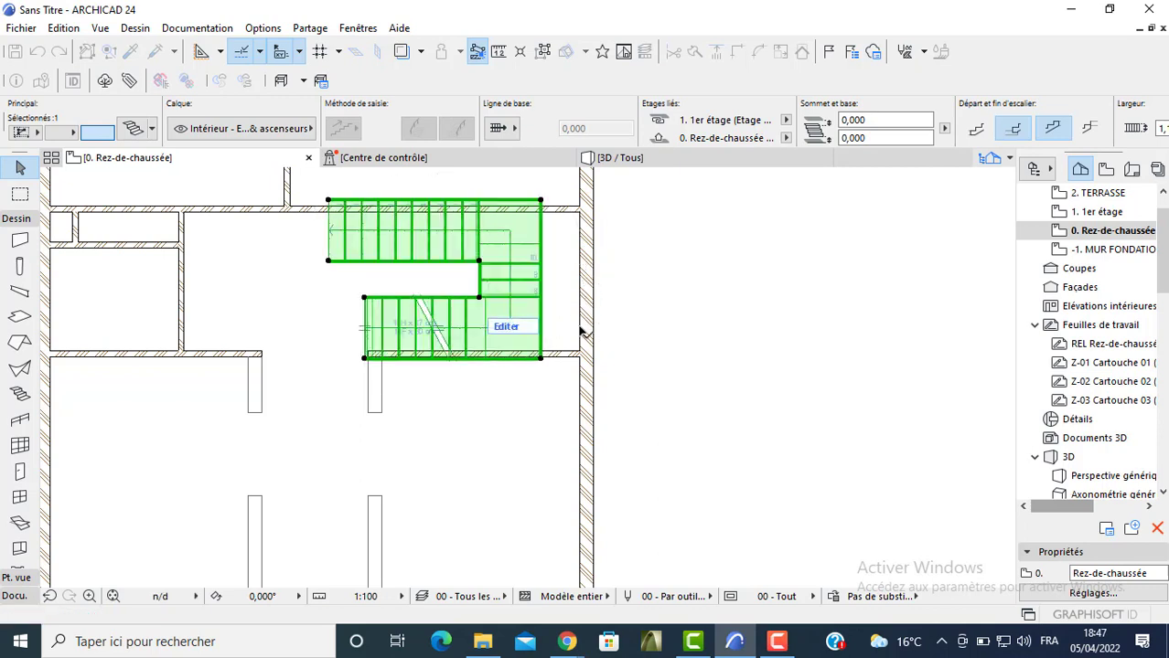
click(480, 262)
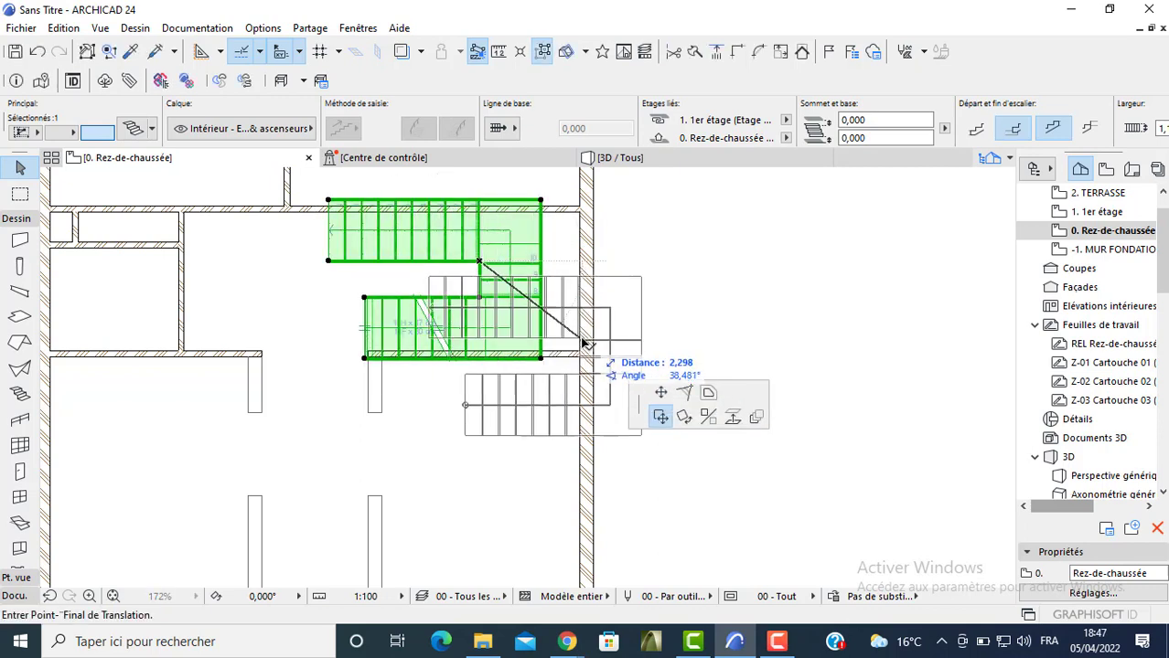
click(660, 416)
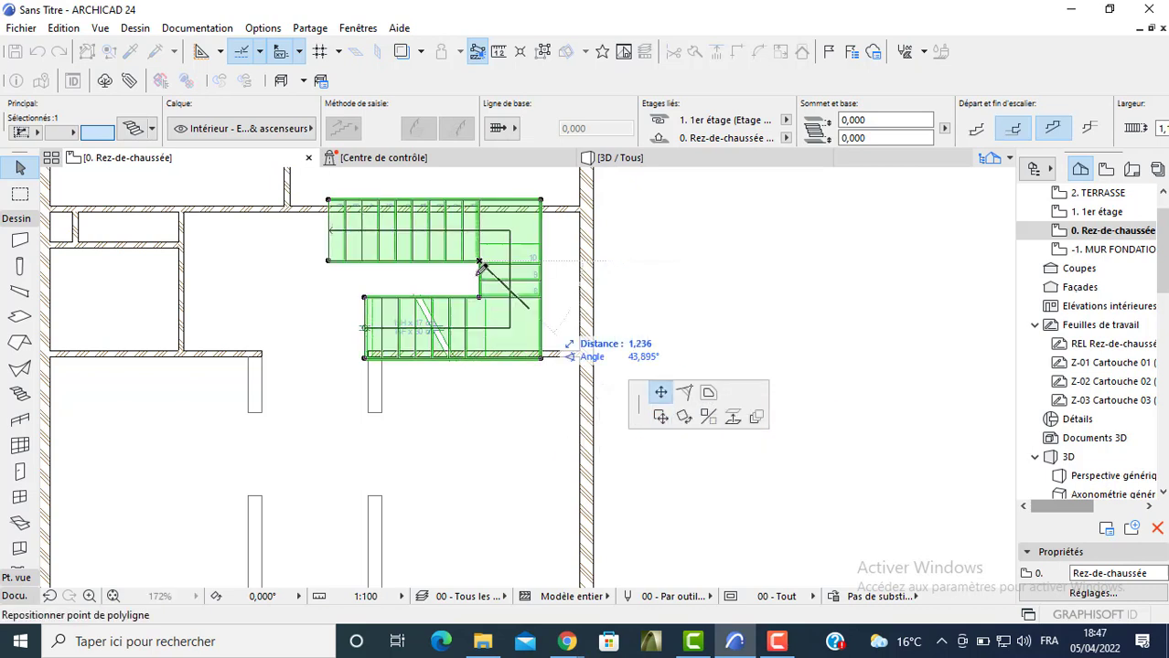
click(482, 271)
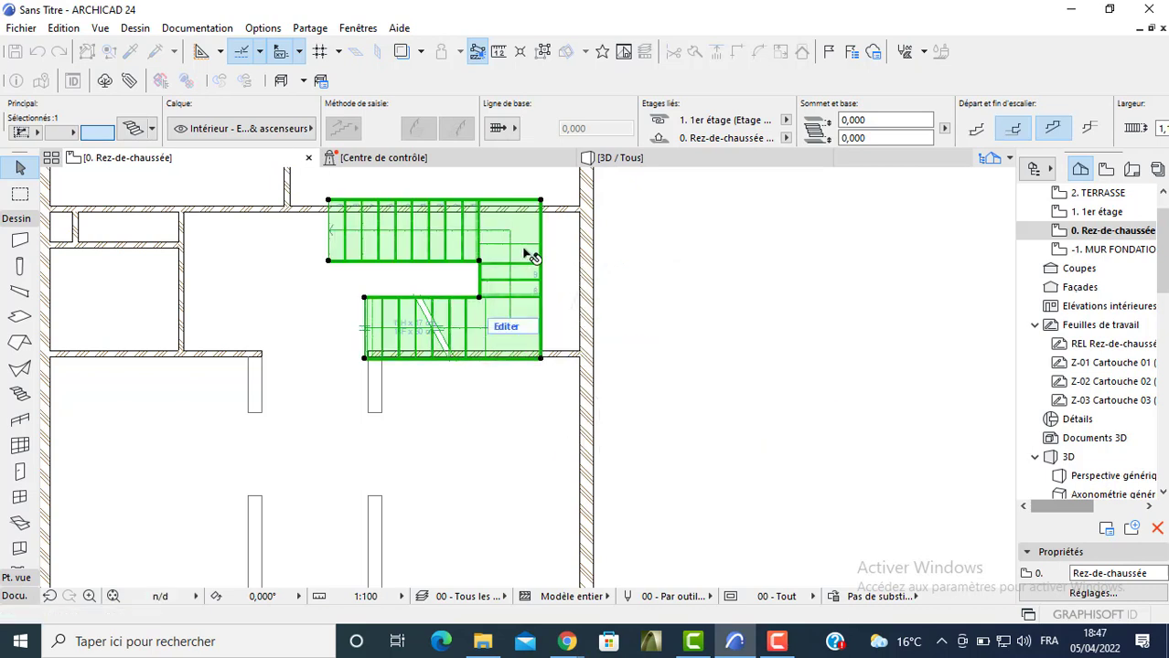
click(552, 236)
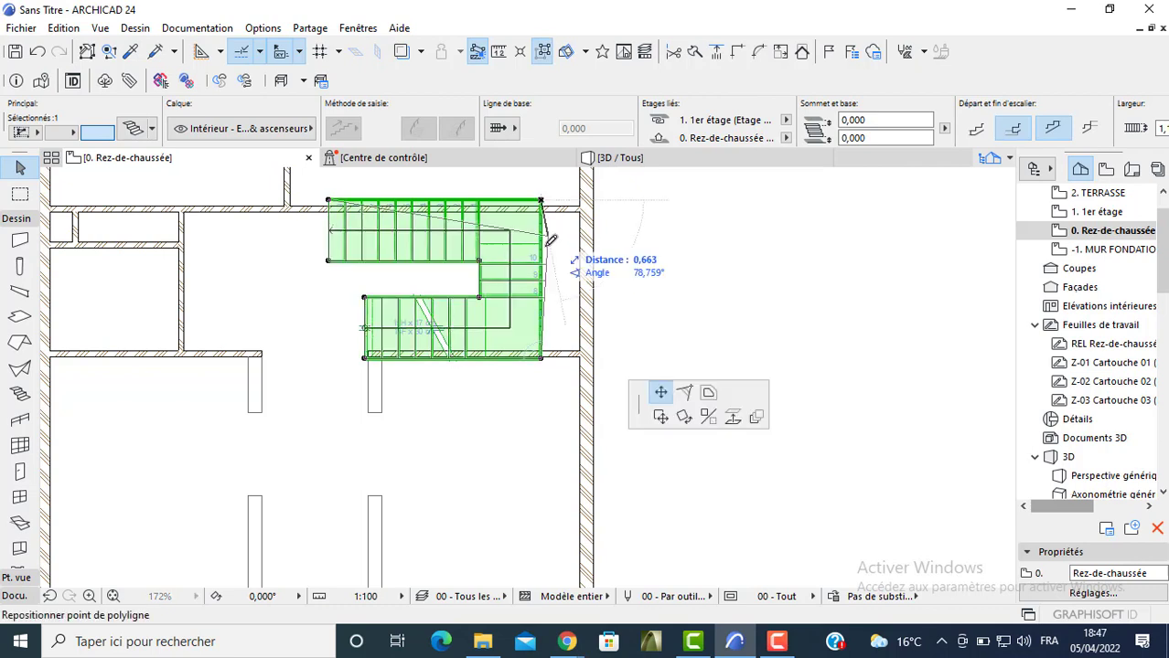
key(Escape)
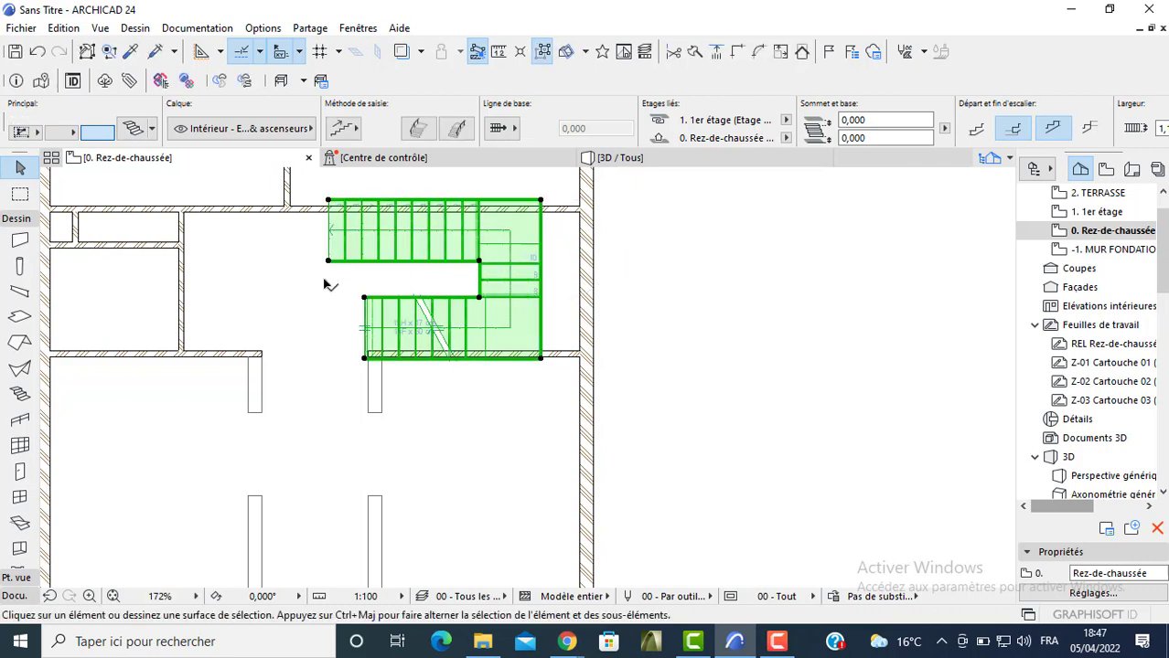
key(Delete)
Draw a U-shaped stair with 19 risers from the hall opening, with baseline legs of about 3.00, 1.45 and 3.00 m
click(23, 395)
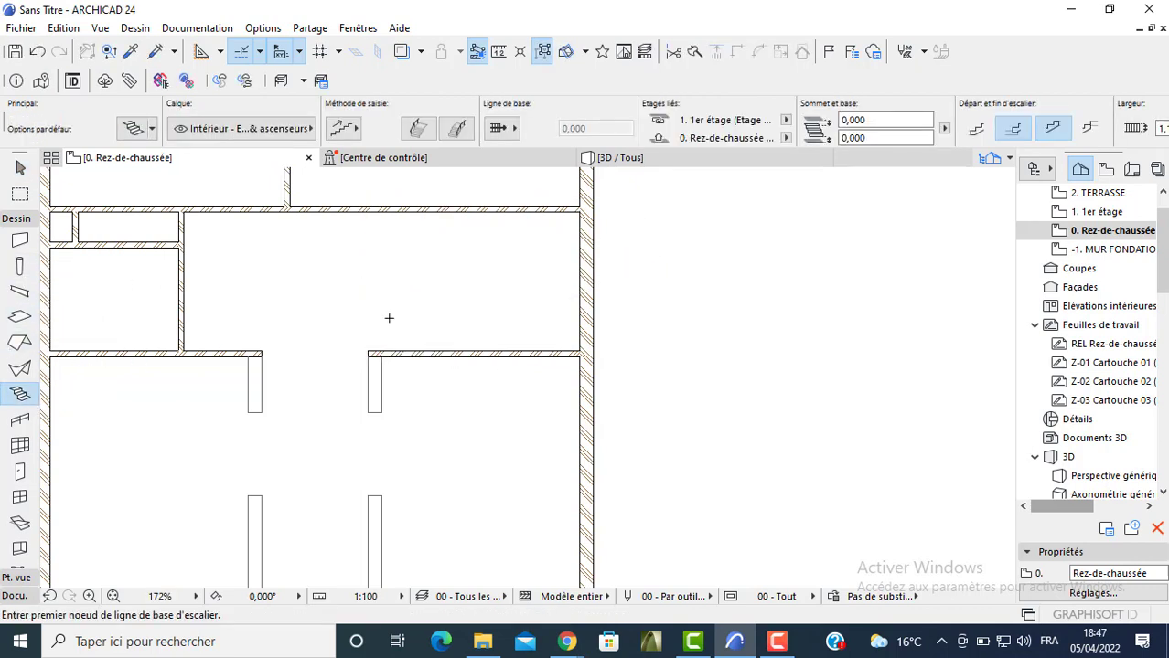
scroll(362, 313, up, 3)
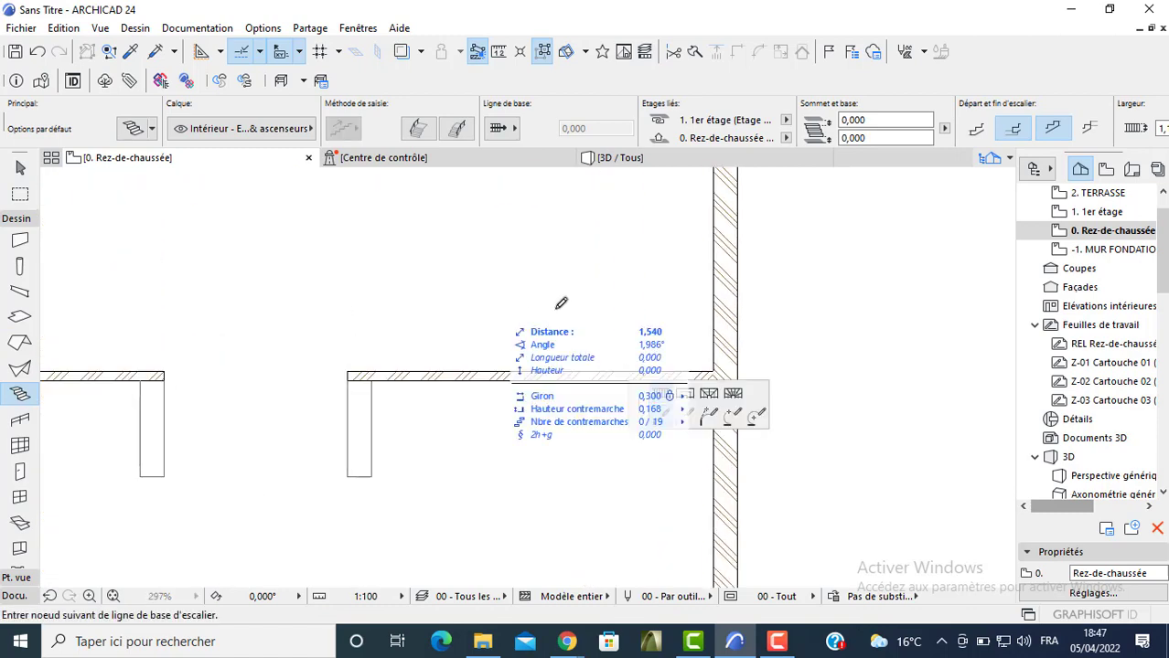
click(346, 313)
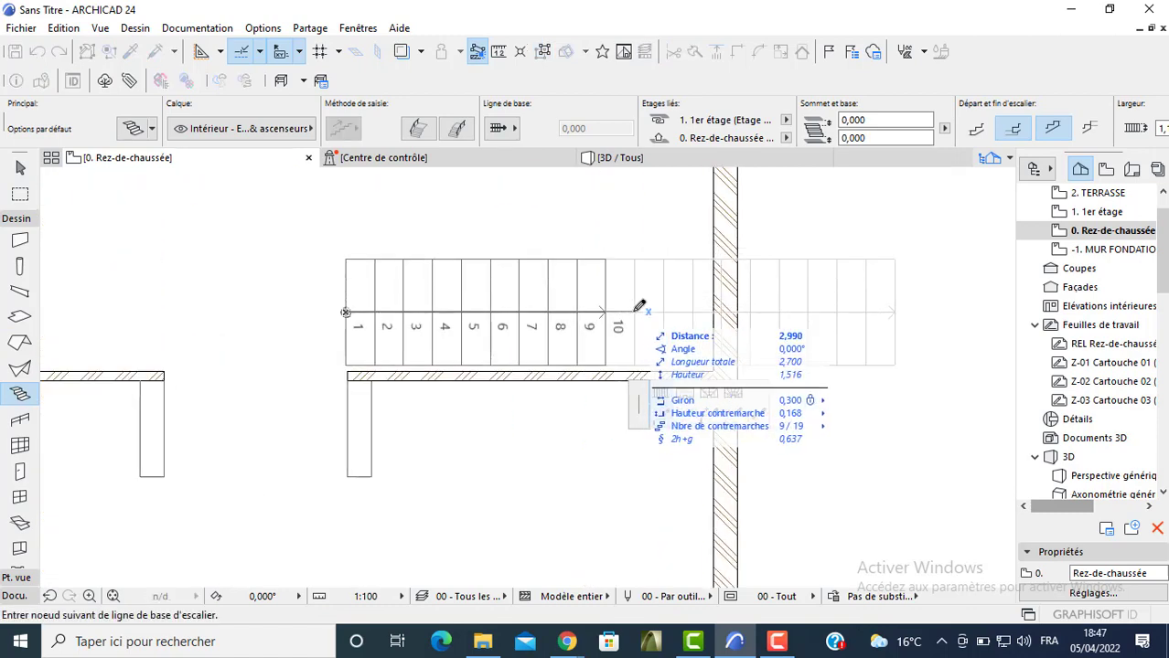
click(634, 313)
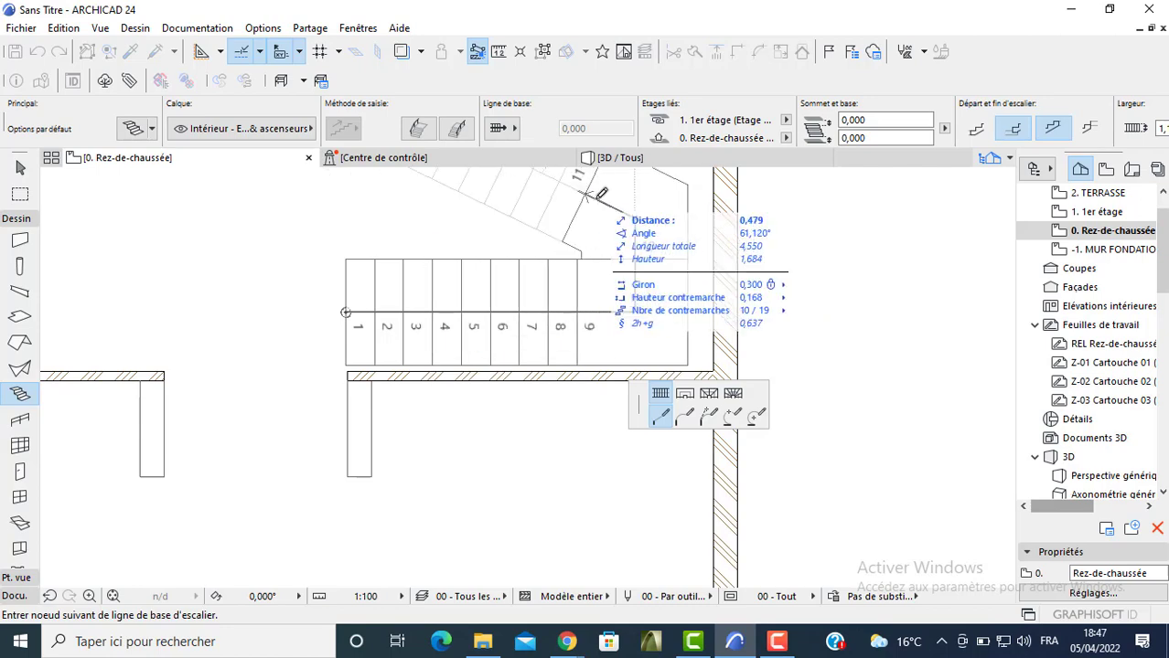
middle_drag(599, 194, 578, 295)
scroll(582, 261, up, 1)
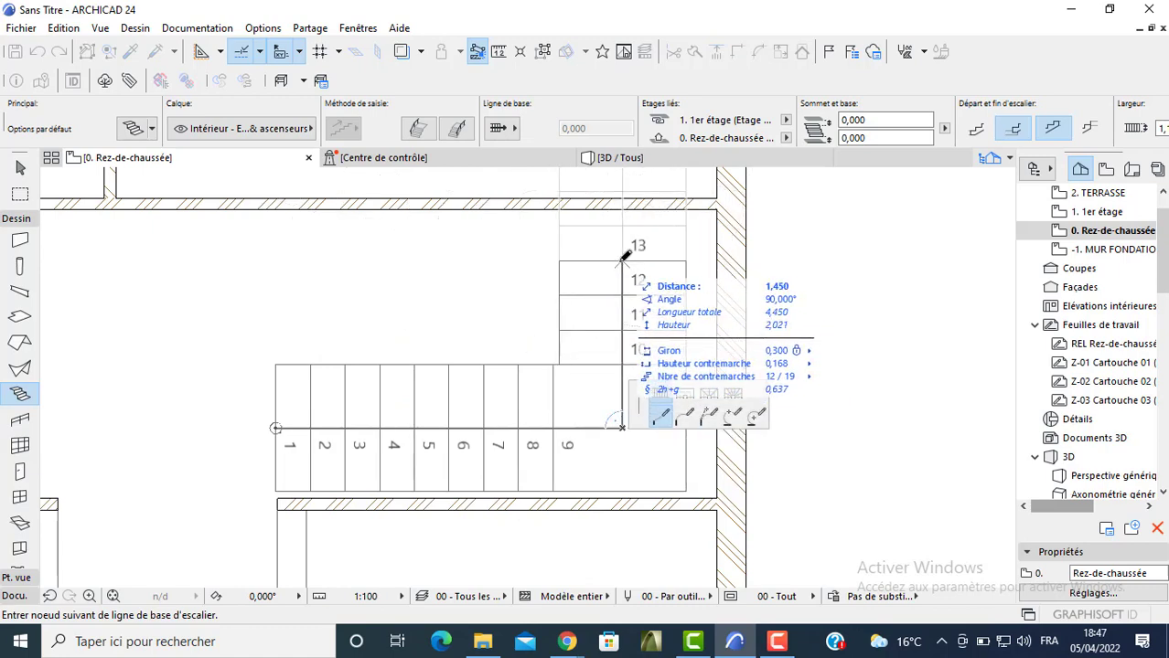
click(623, 261)
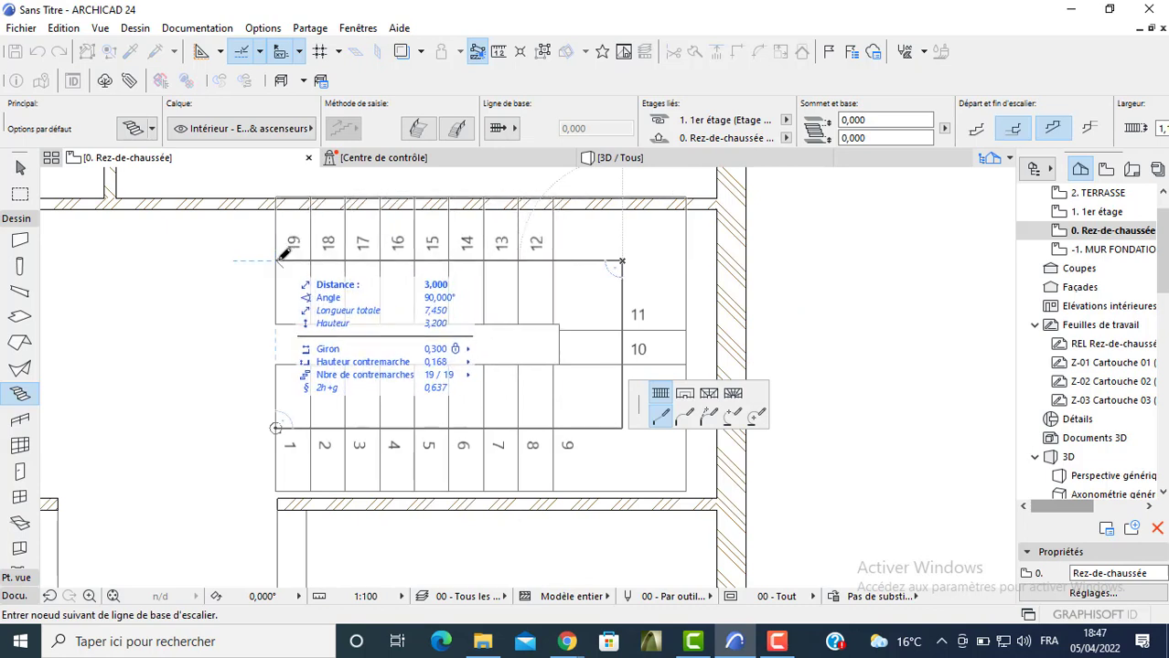
double_click(282, 256)
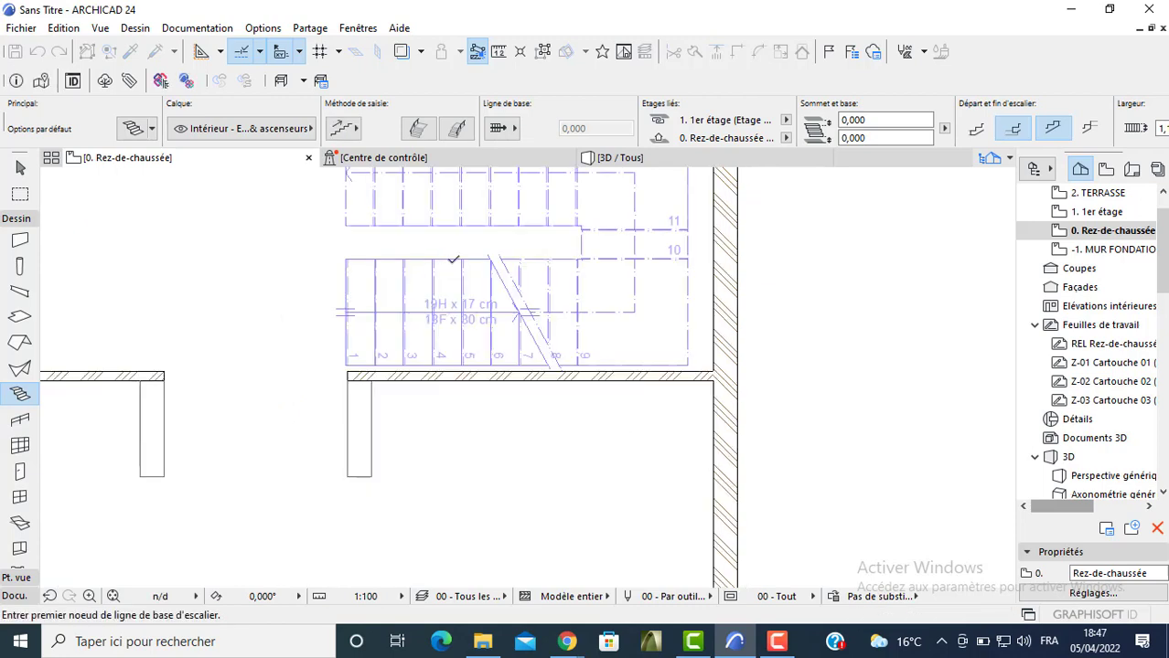
key(Escape)
Move the whole stair so its lower outer corner meets the inside corner of the exterior wall and the lower partition
click(684, 359)
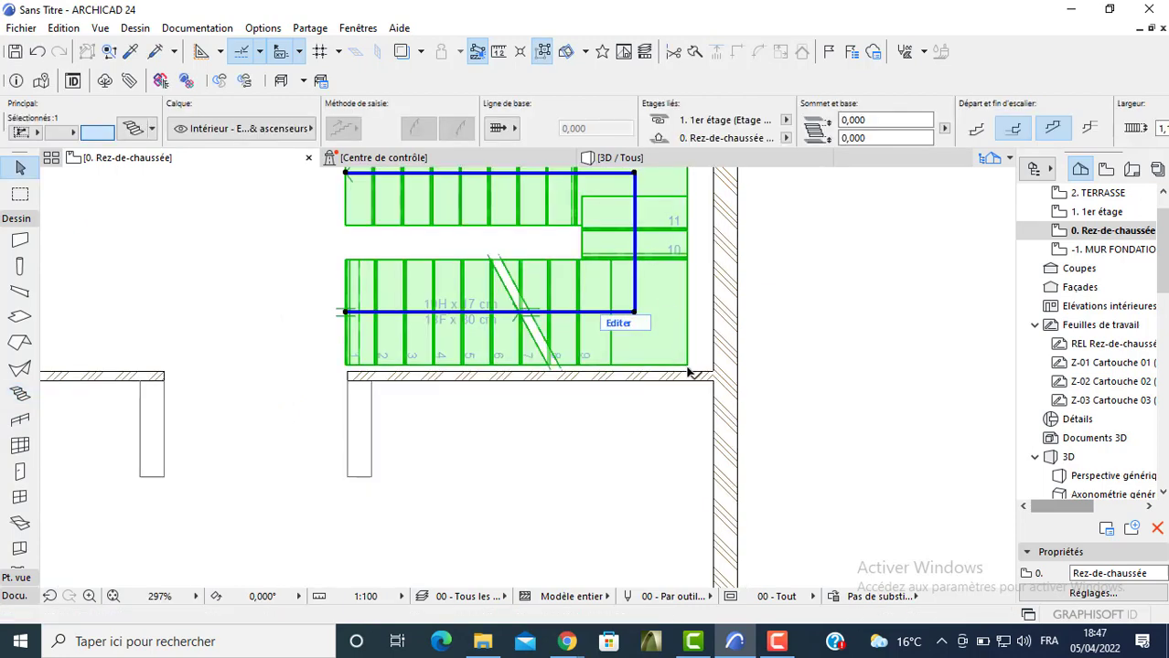
click(688, 367)
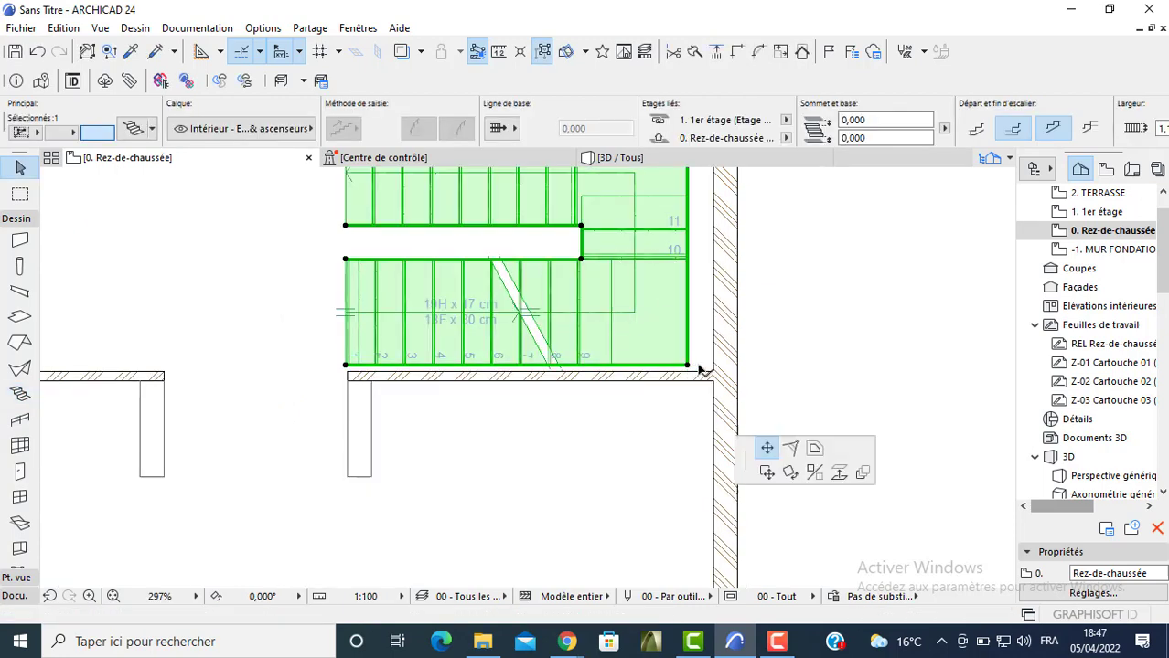
click(660, 417)
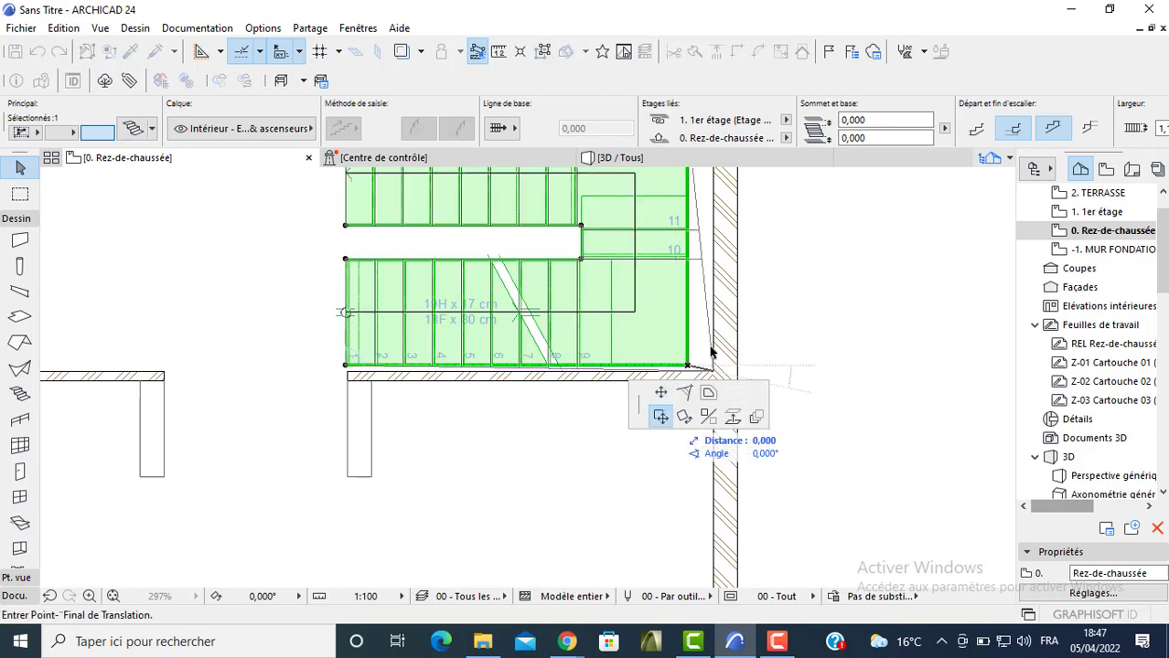
click(713, 370)
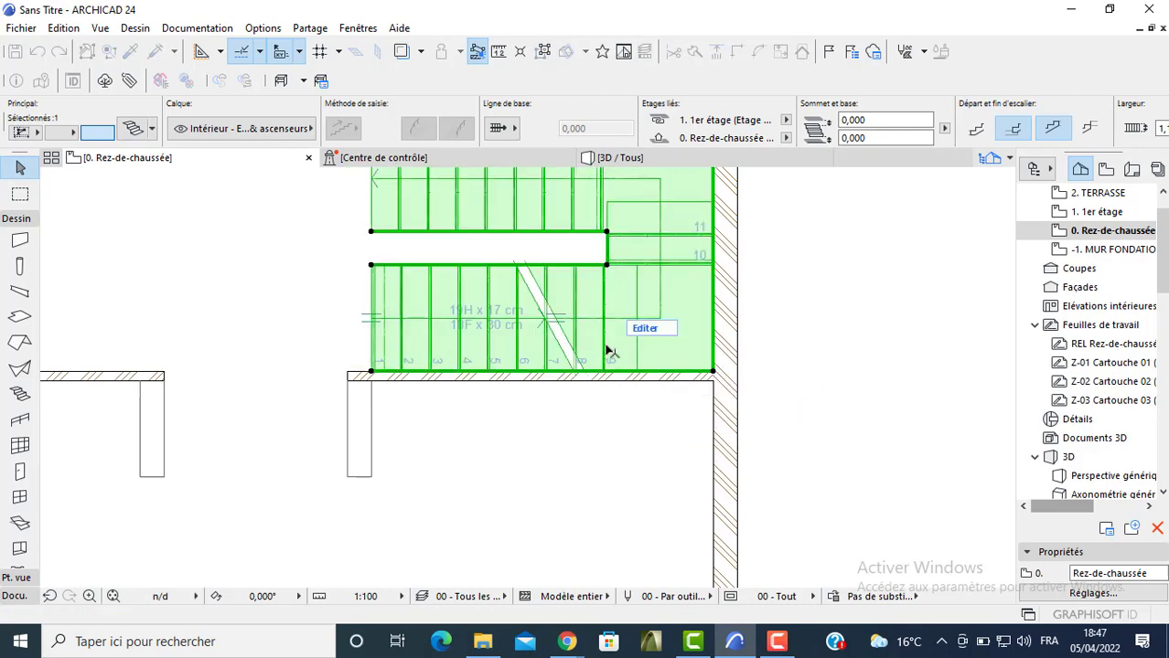
scroll(569, 276, down, 3)
scroll(569, 277, up, 5)
scroll(587, 228, up, 3)
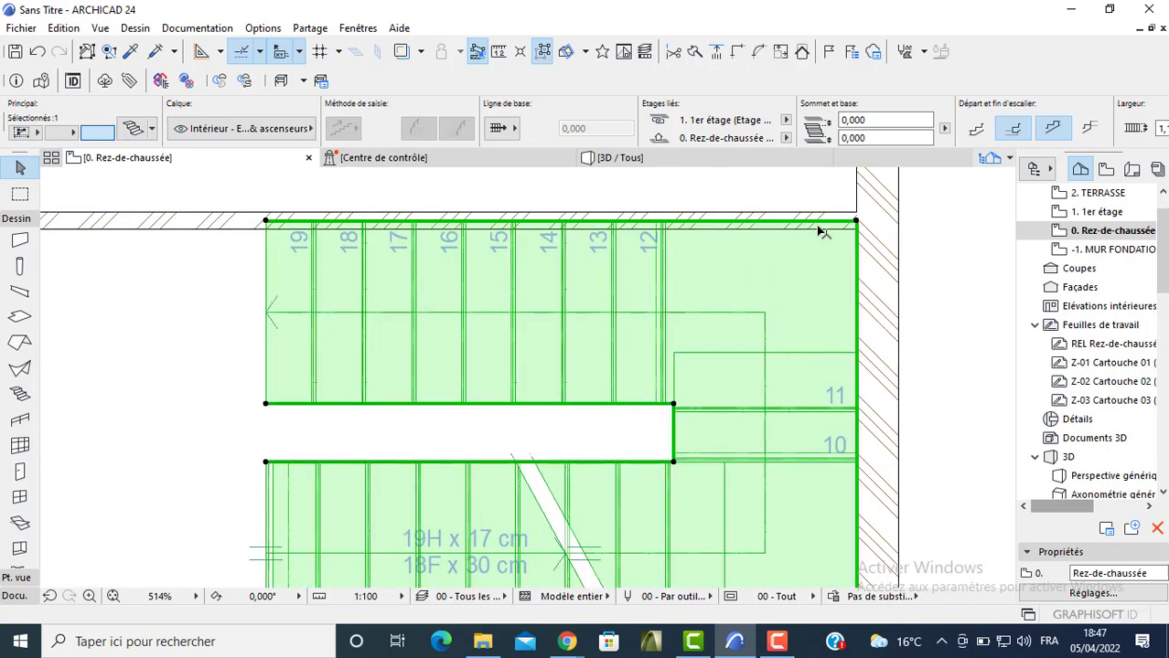
click(857, 227)
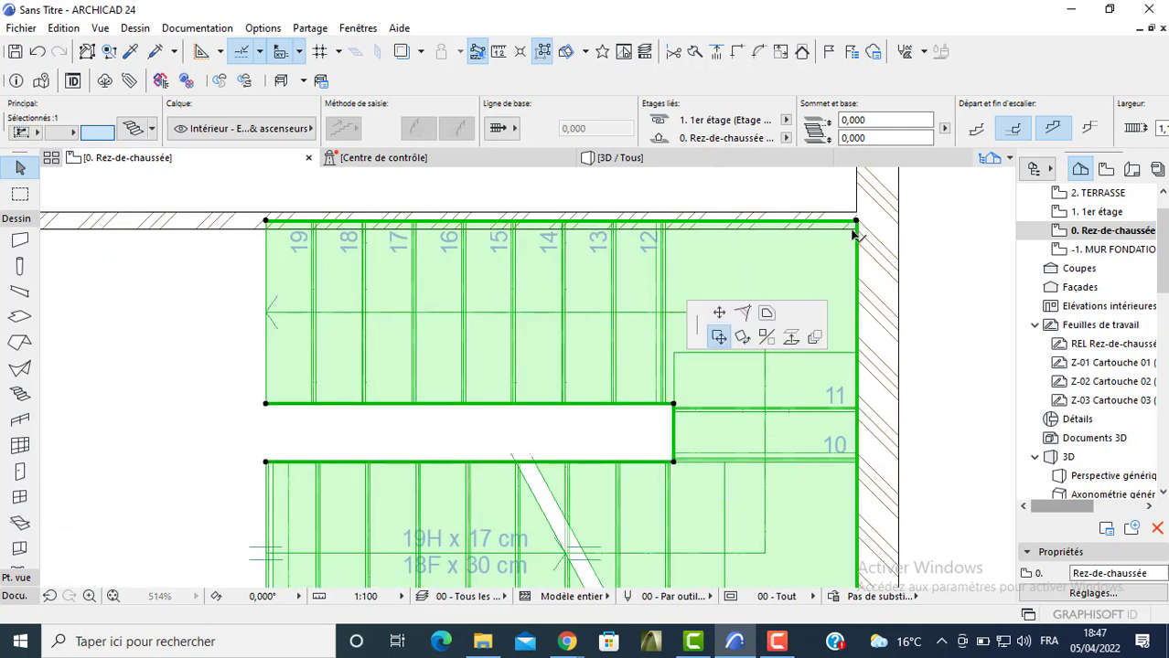
click(715, 314)
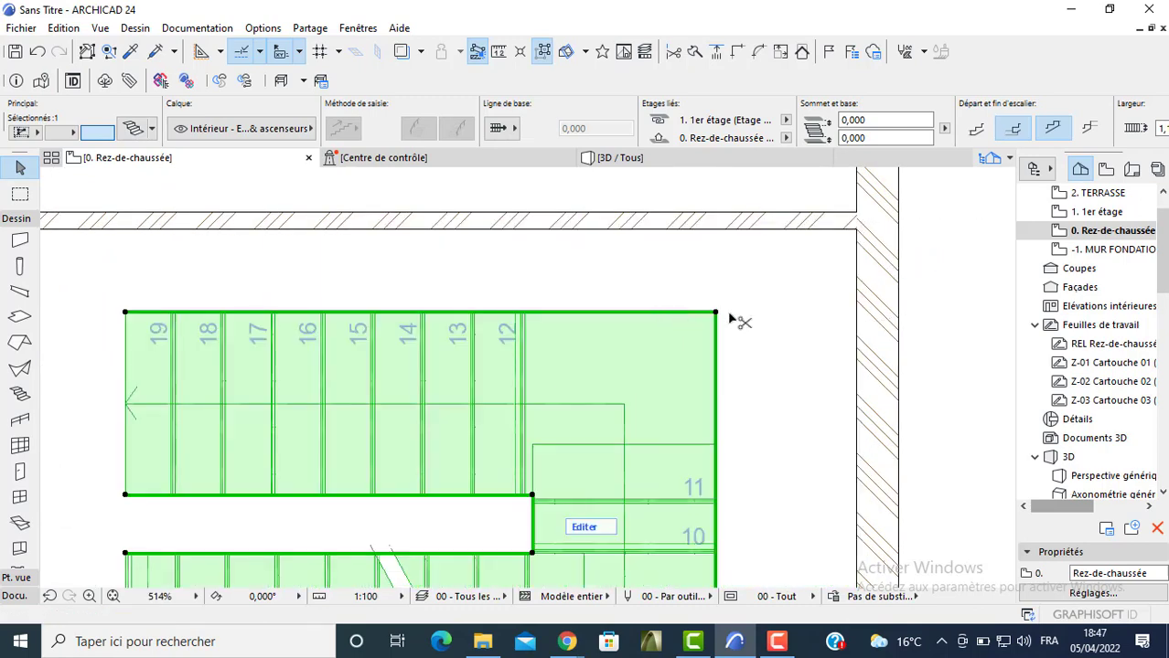
key(ctrl+z)
Reposition both outer corners of the stair's upper flight onto the inner face of the upper partition wall
click(858, 224)
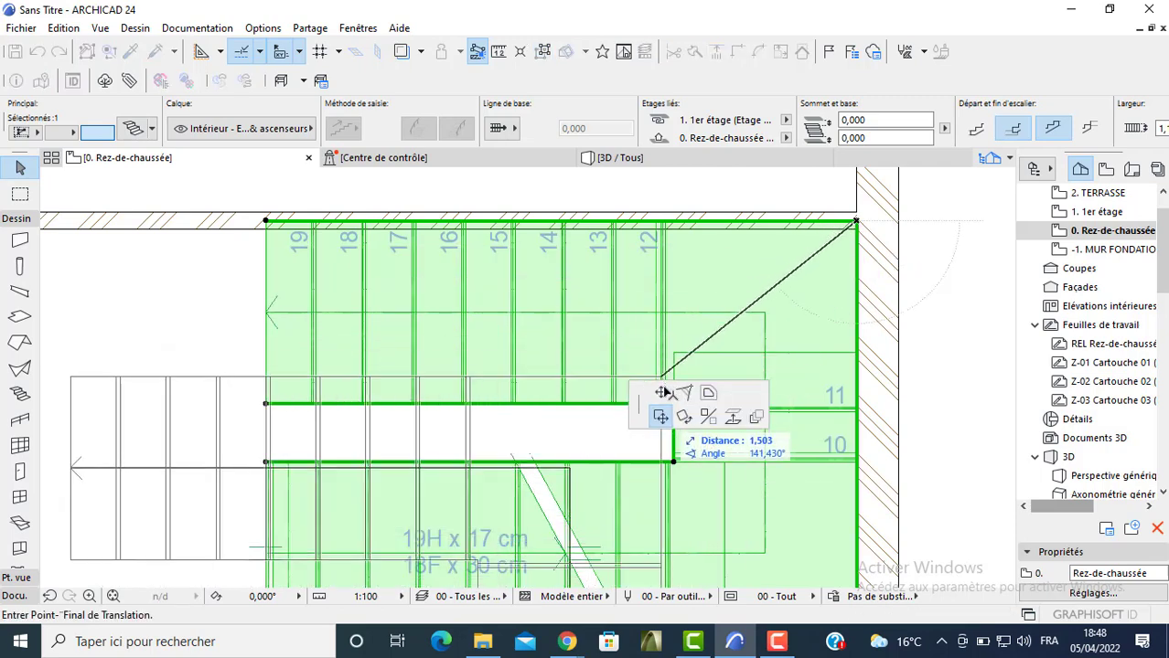
click(661, 392)
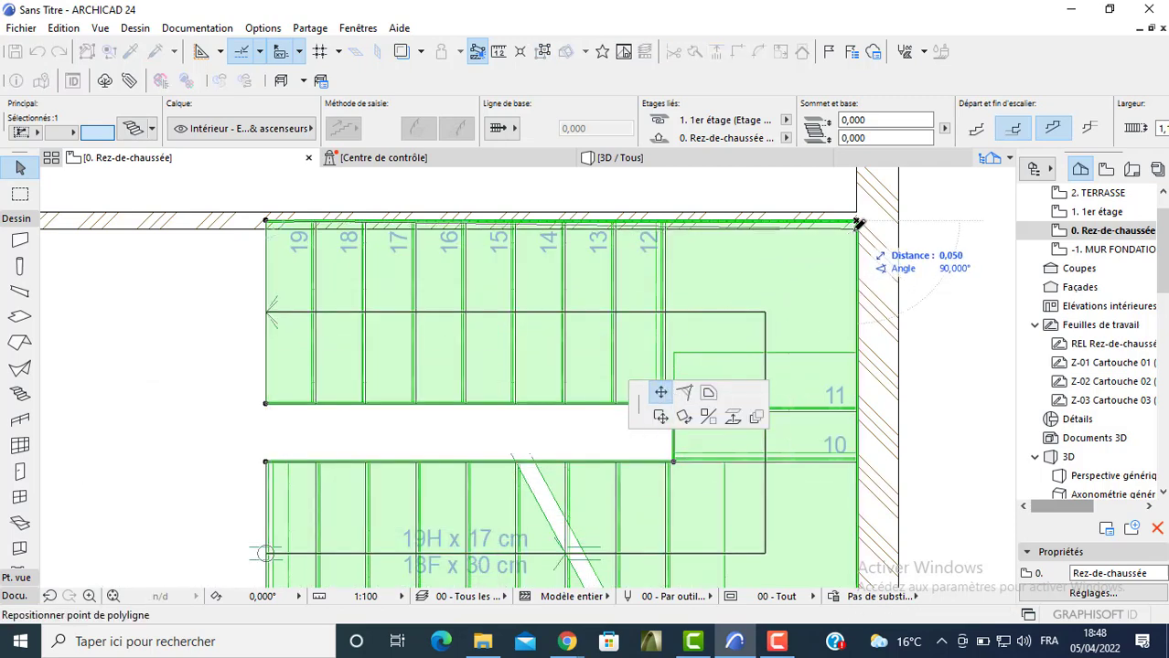
click(857, 224)
click(265, 224)
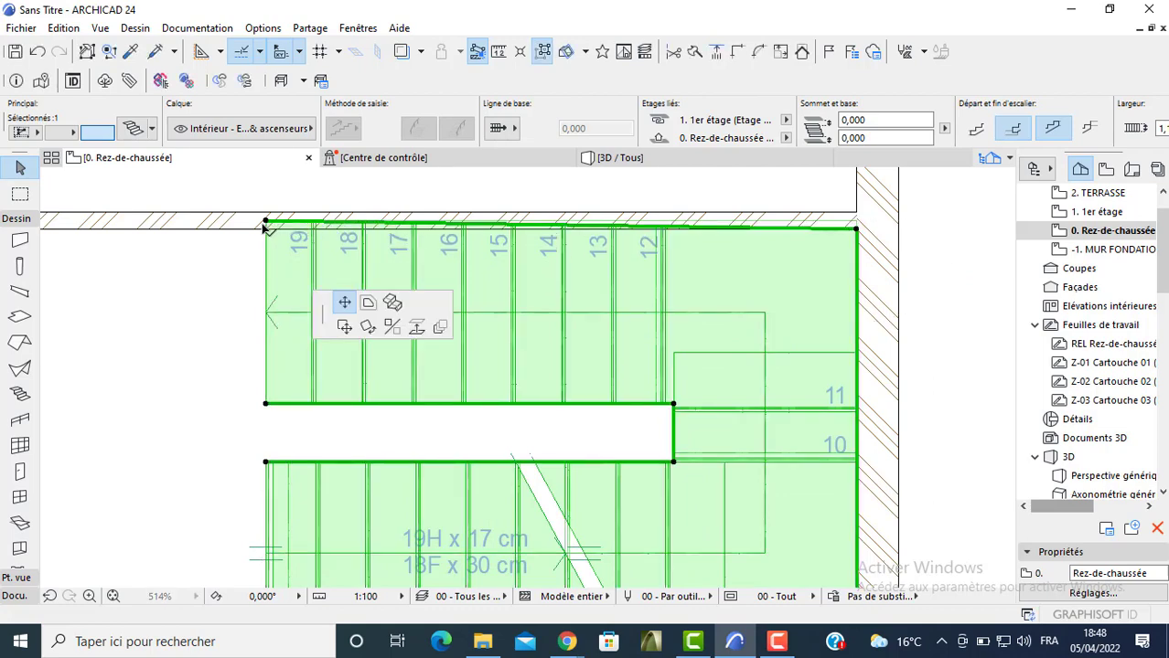
click(266, 224)
key(Escape)
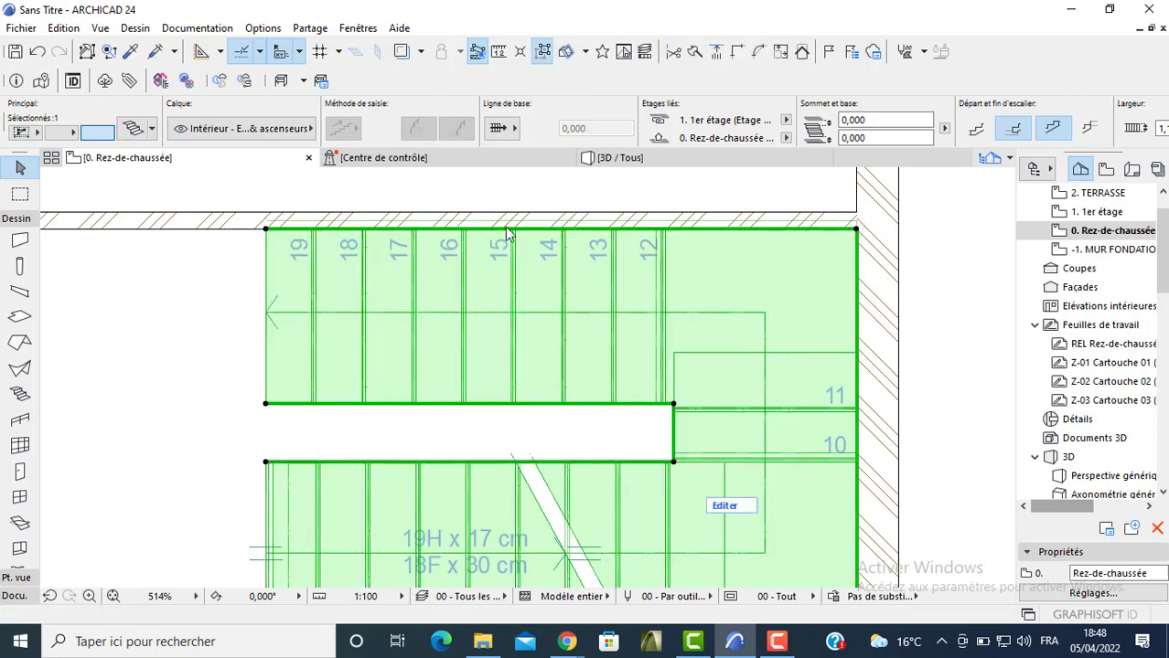
key(Escape)
Open the 3D view of the model
scroll(670, 297, down, 5)
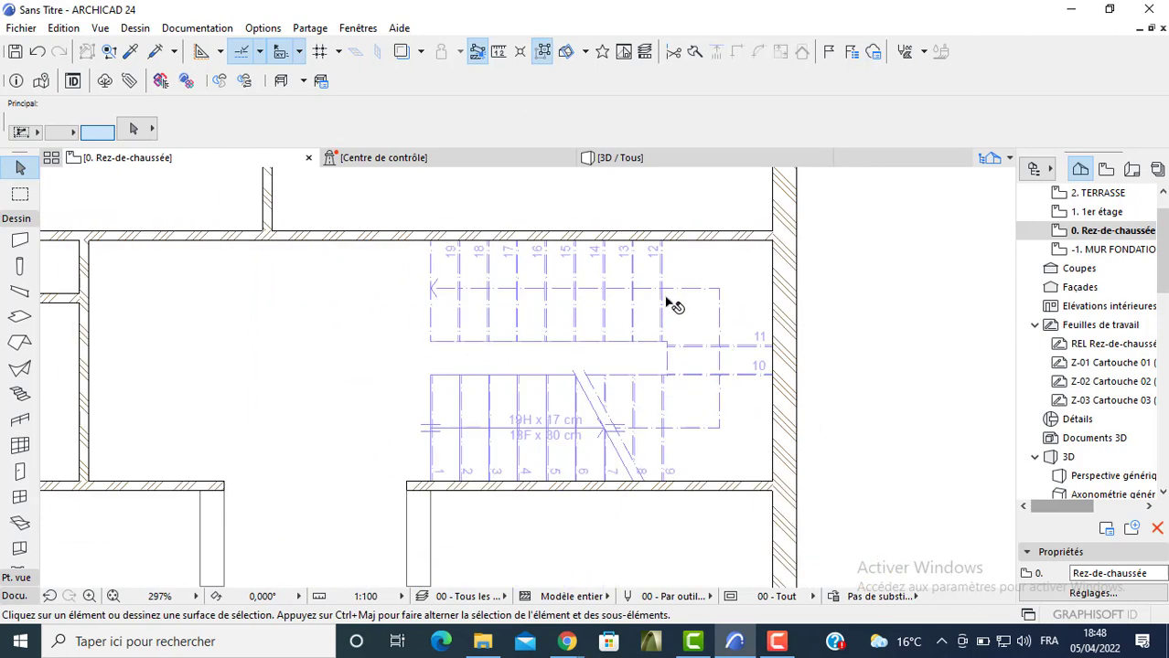
middle_drag(570, 341, 577, 333)
click(590, 159)
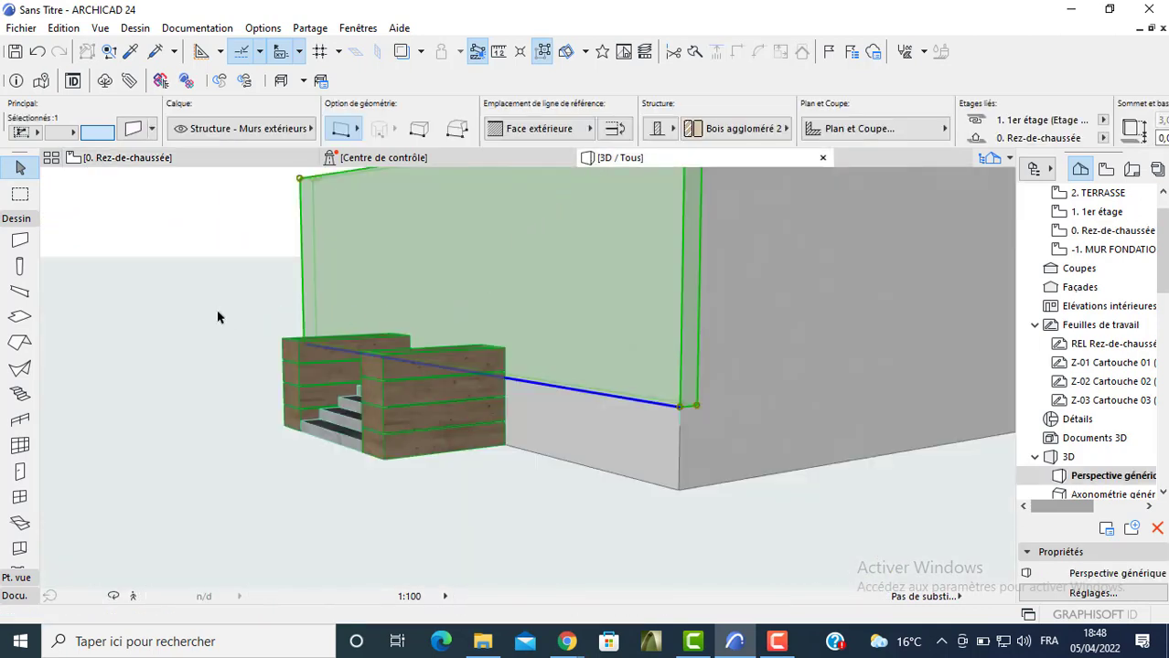
Set the 3D view's model view options to 04 - Exécution (LOD 300), with the stair seen from above
scroll(307, 292, down, 5)
shift+middle_drag(398, 317, 759, 329)
shift+middle_drag(160, 297, 715, 407)
click(820, 599)
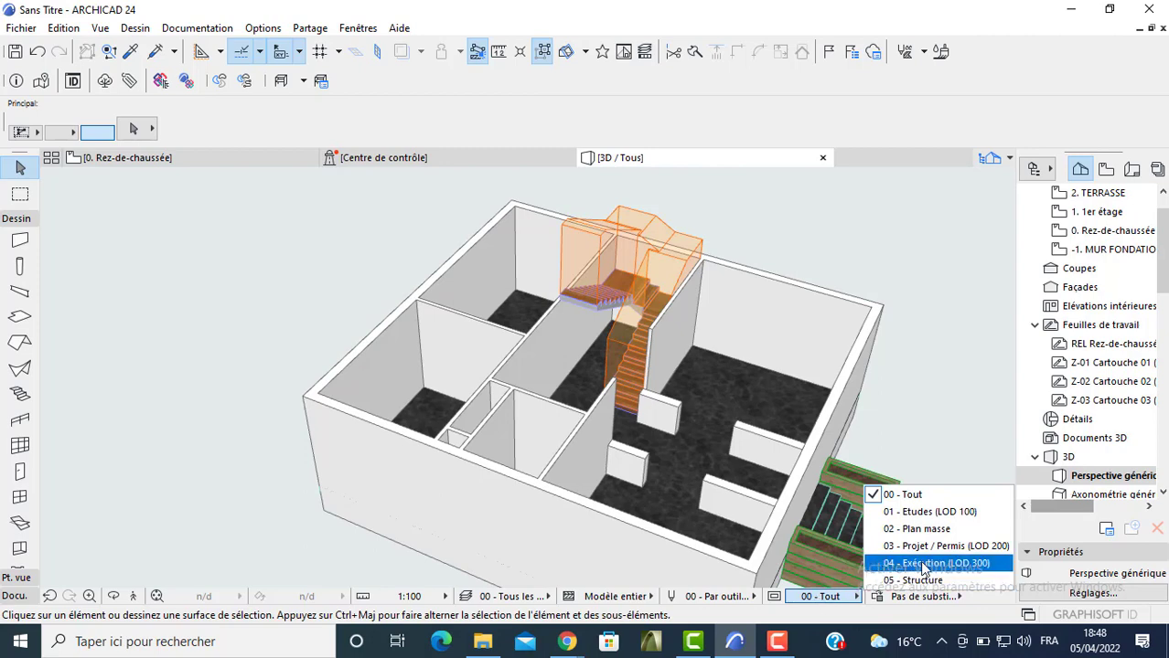
click(957, 565)
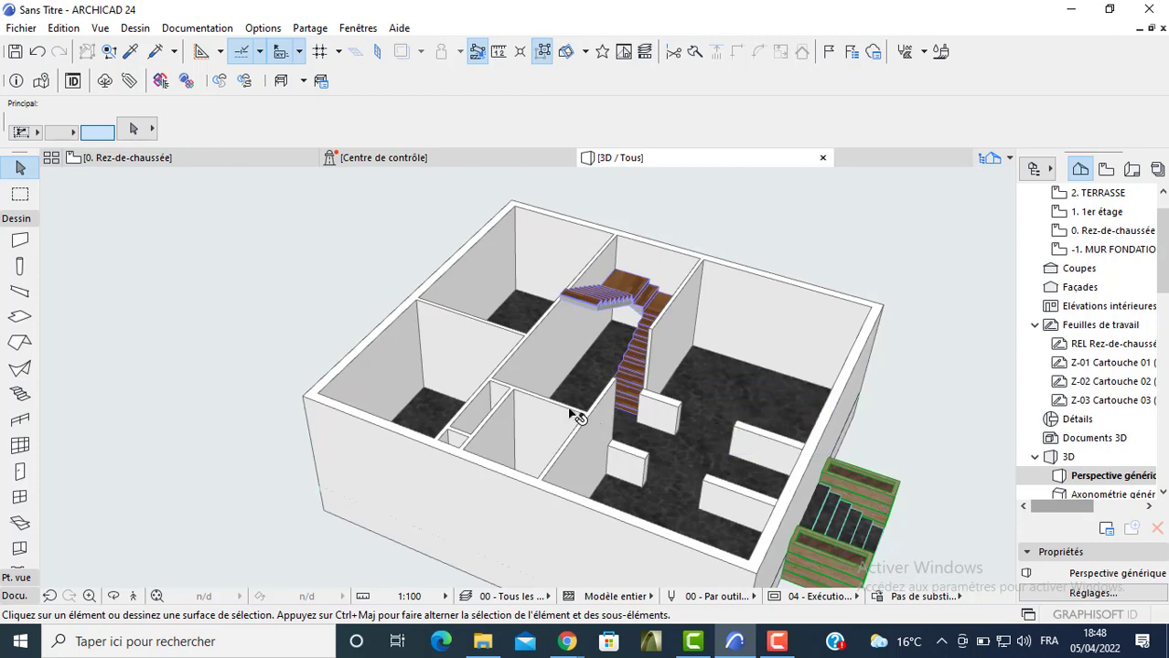
Draw a railing along the U-shaped stair's inner edge on the ground-floor plan, 2.45 m along the lower flight, 0.35 m across and back along the upper flight
key(F2)
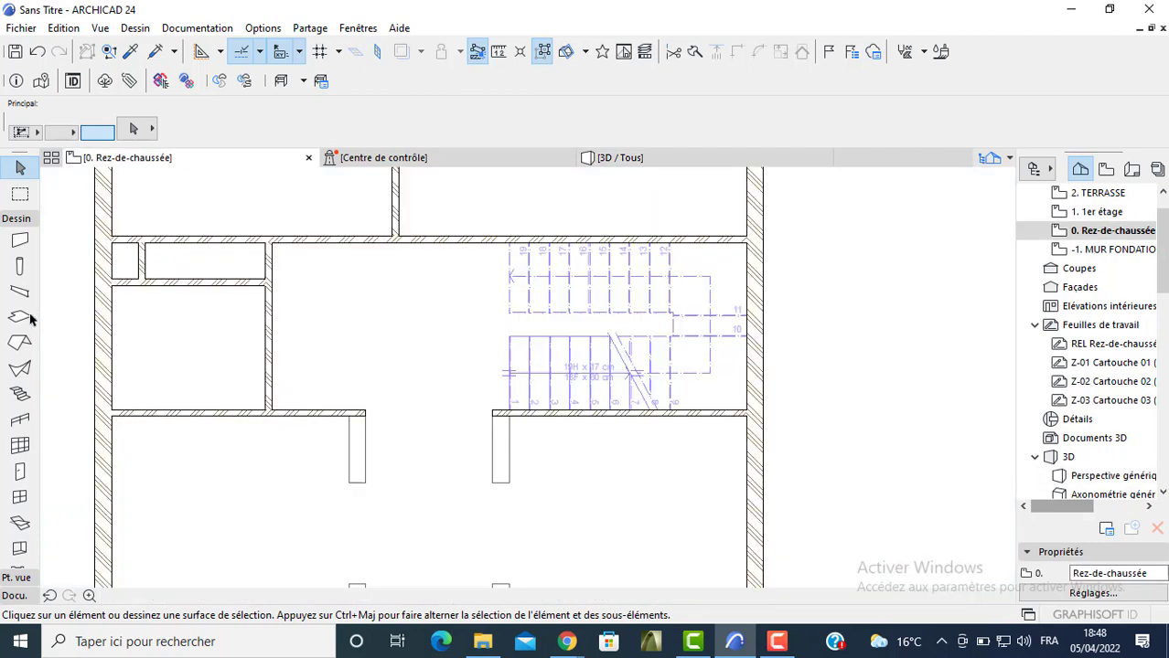
click(20, 420)
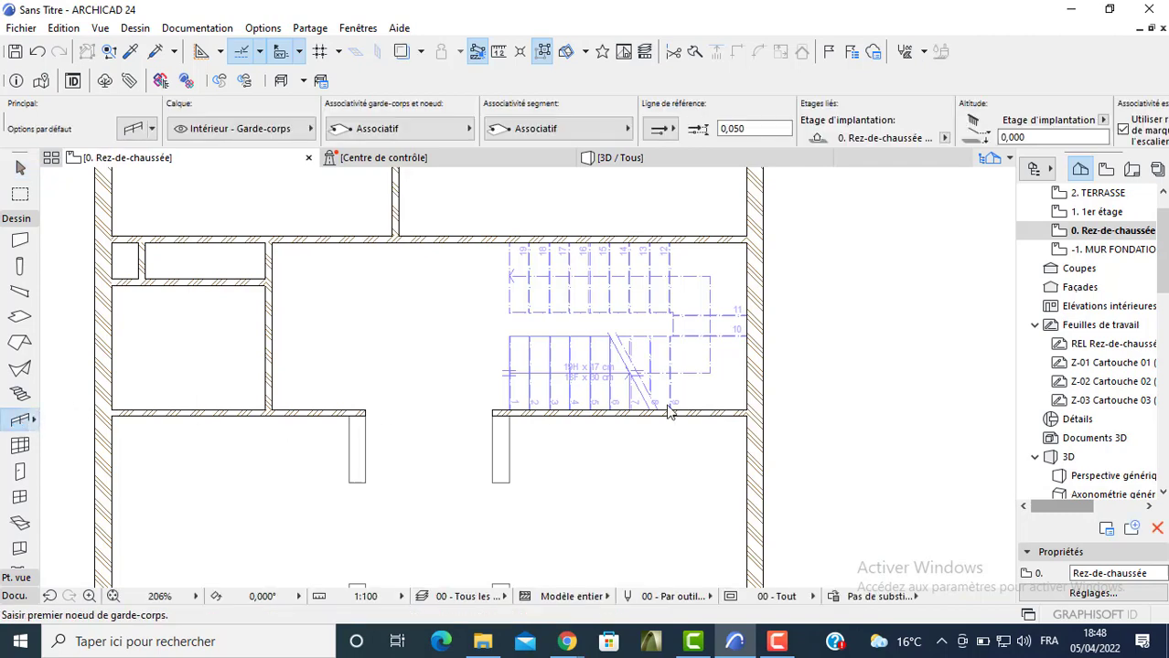
scroll(561, 350, up, 3)
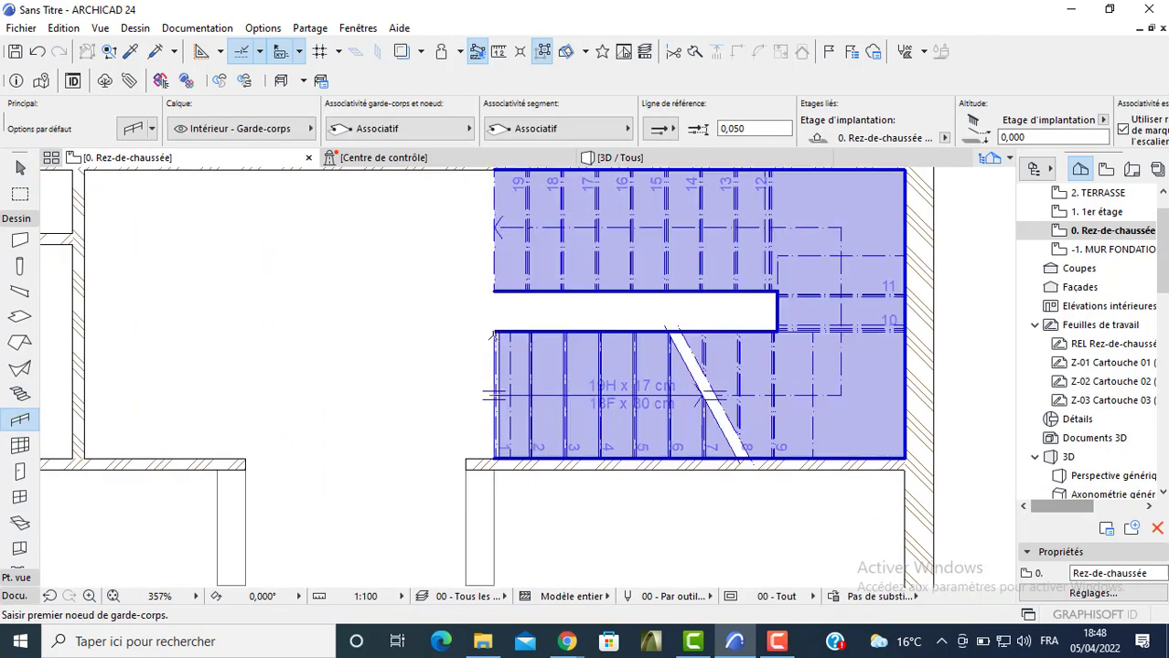
click(493, 332)
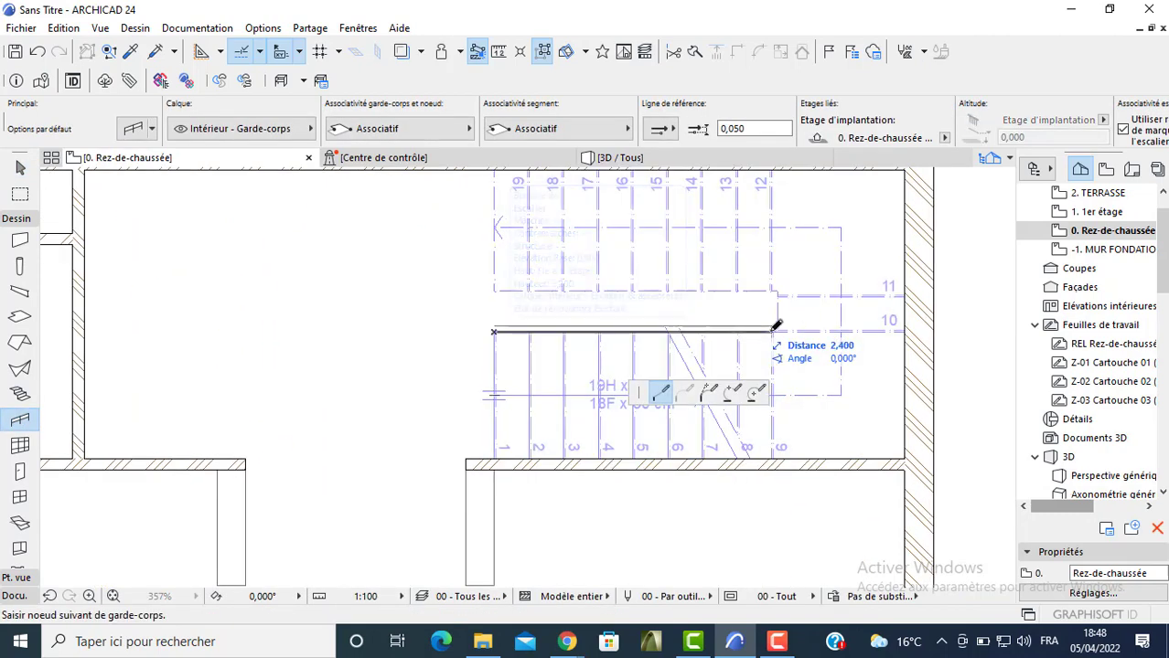
click(775, 330)
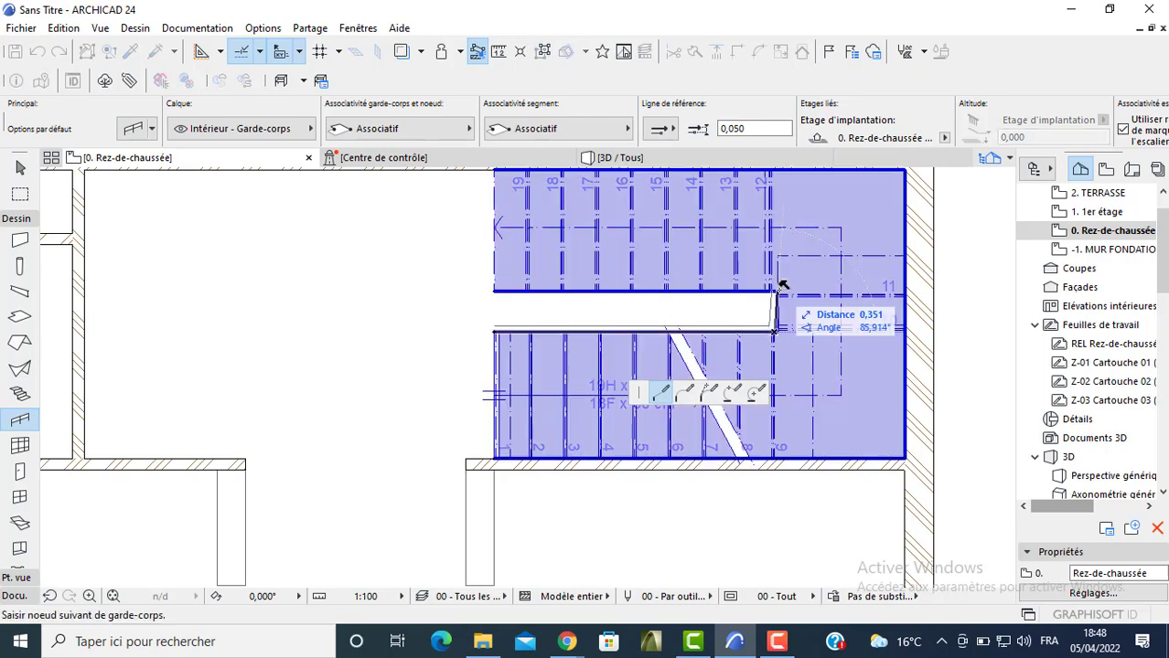
scroll(777, 327, up, 3)
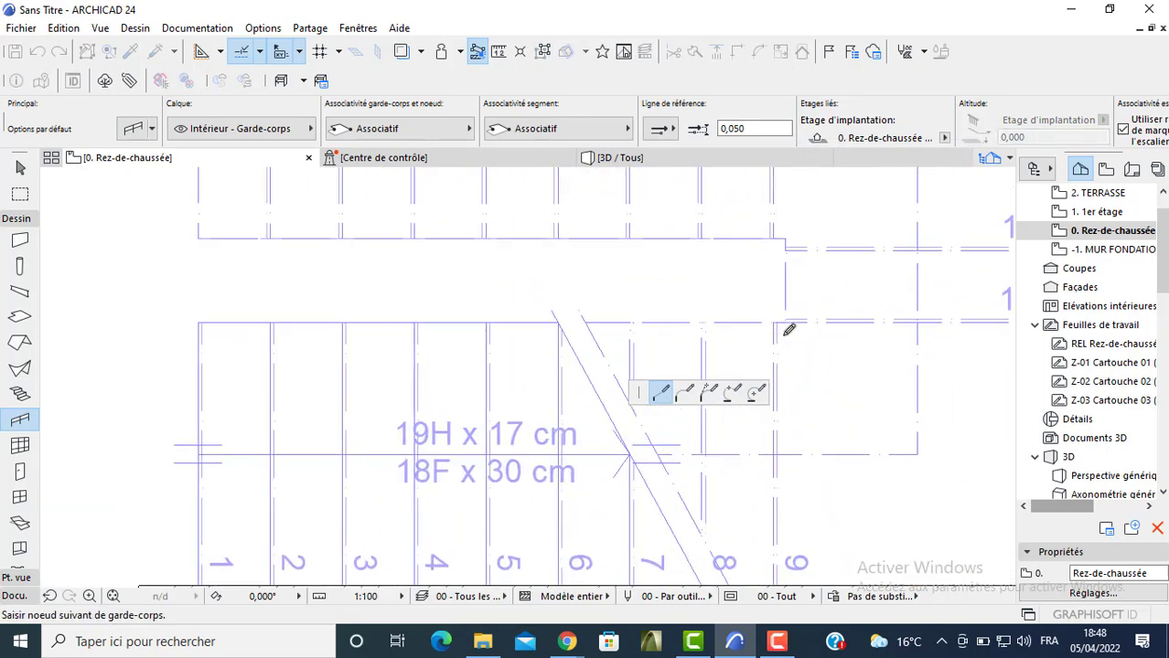
key(BackSpace)
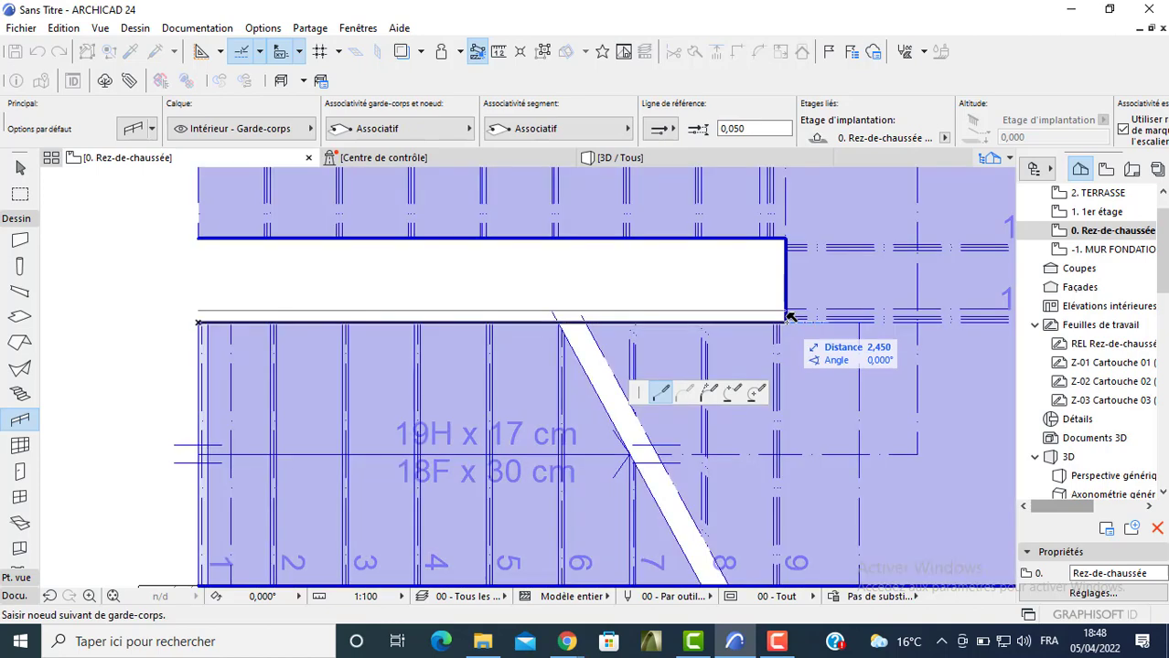
click(784, 322)
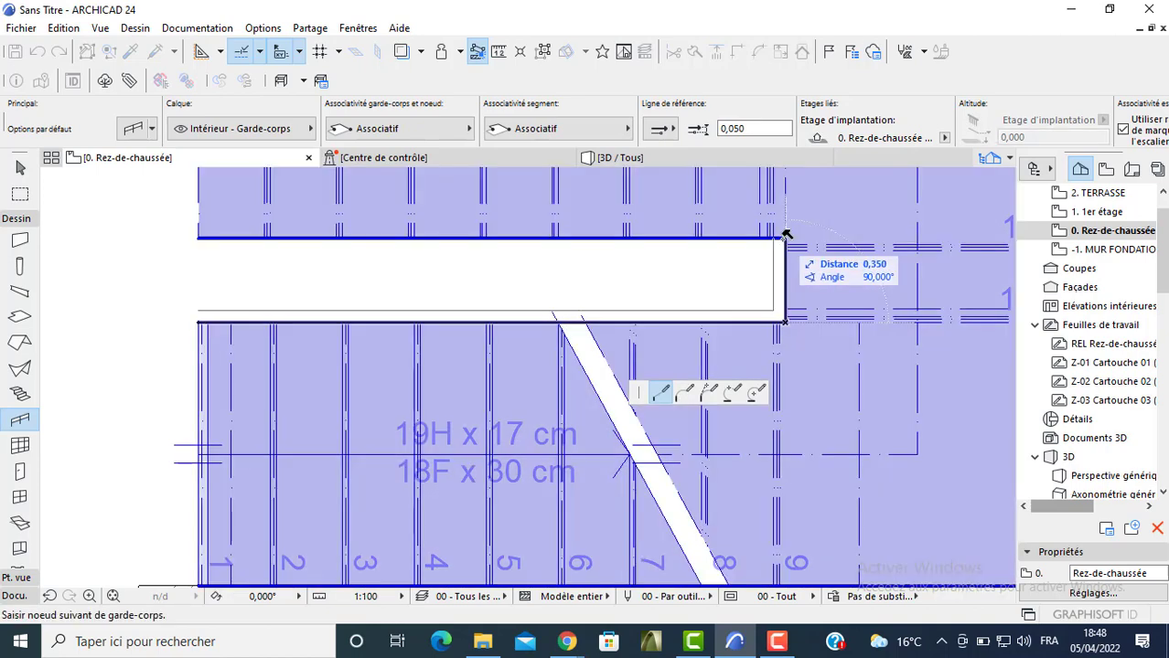
click(783, 240)
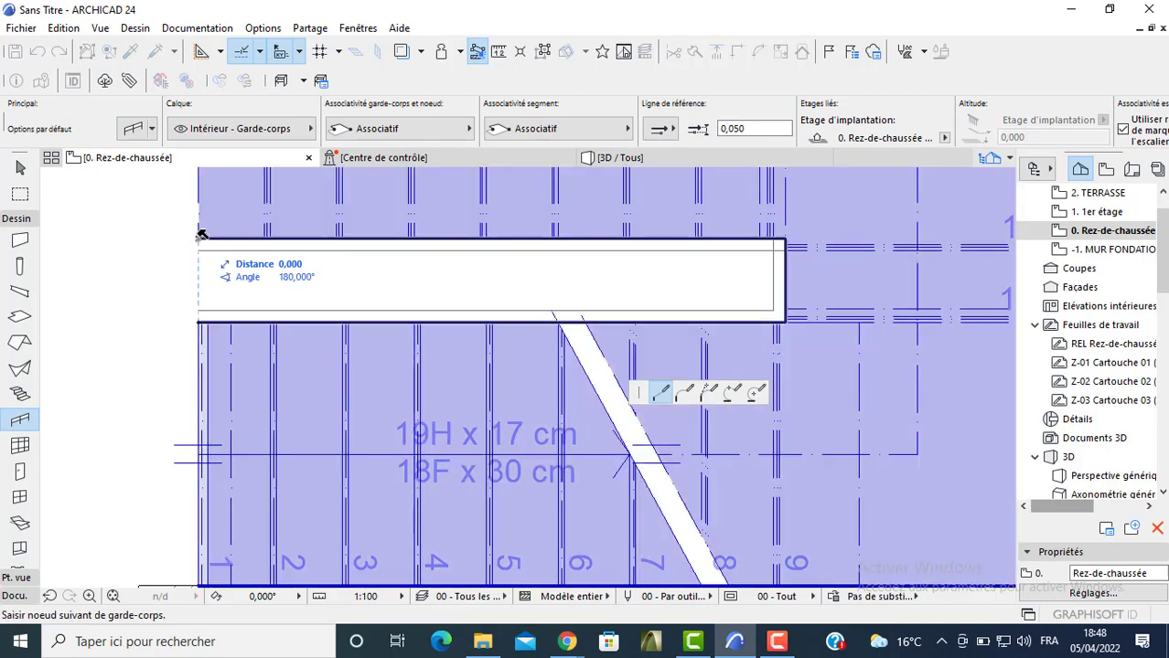
click(199, 237)
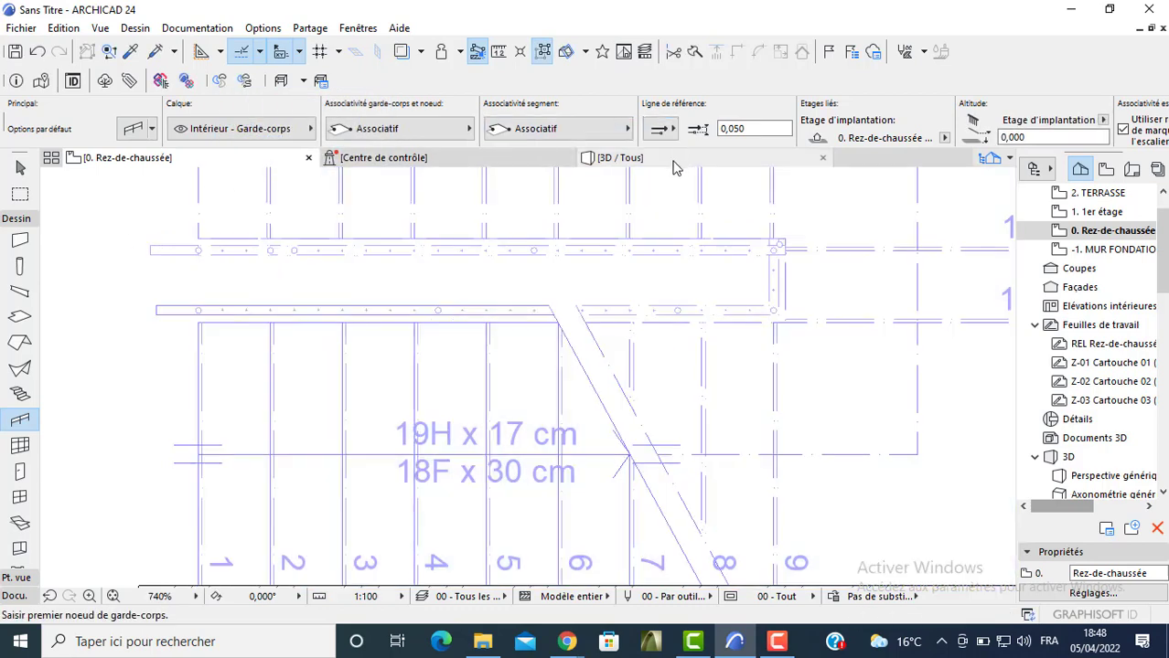
Check the new stair railing in the 3D view and return to the ground-floor plan
click(674, 165)
shift+middle_drag(611, 323, 691, 355)
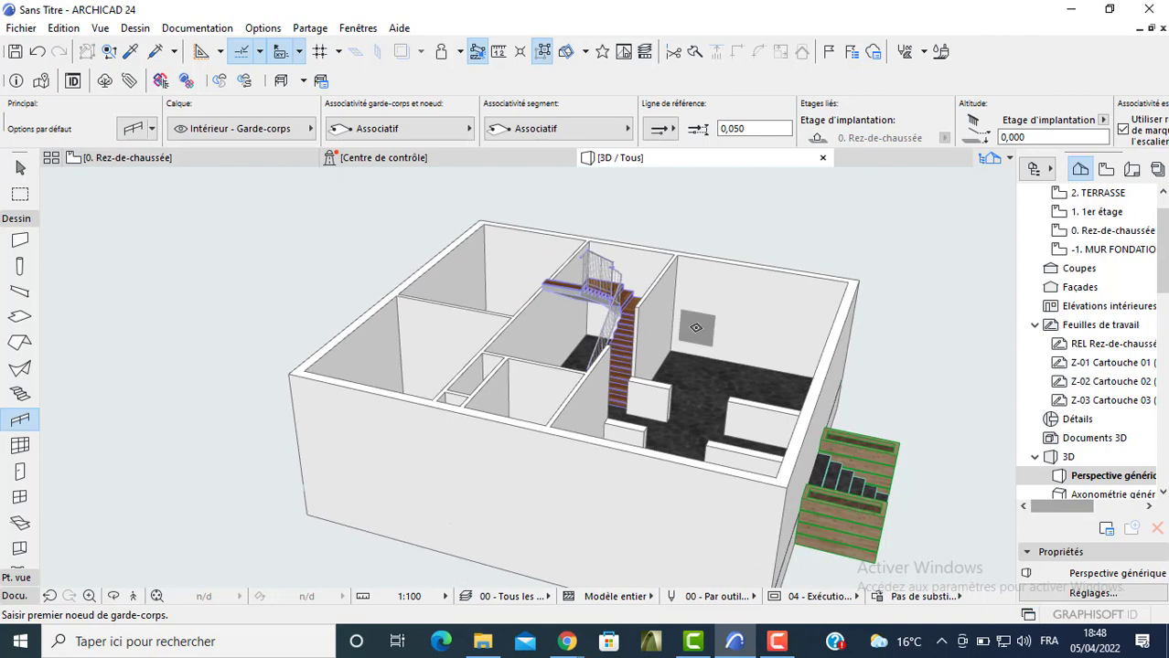
key(F2)
scroll(262, 293, down, 5)
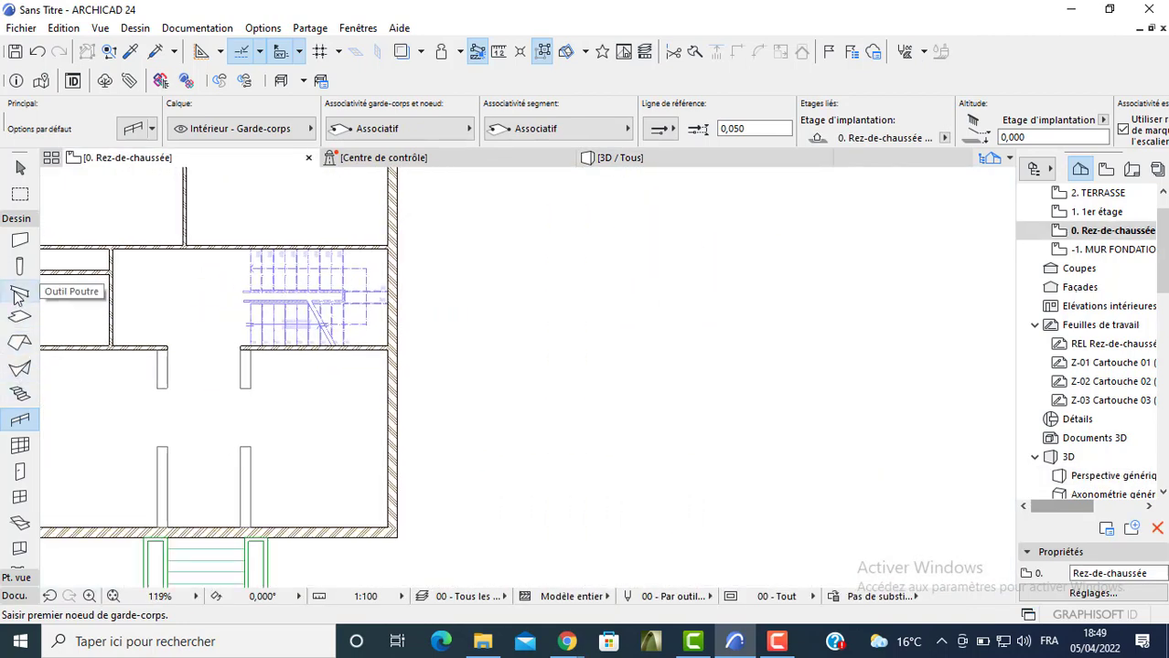
Configure the default hinged door Porte 24 with the Style 15 leaf
click(20, 473)
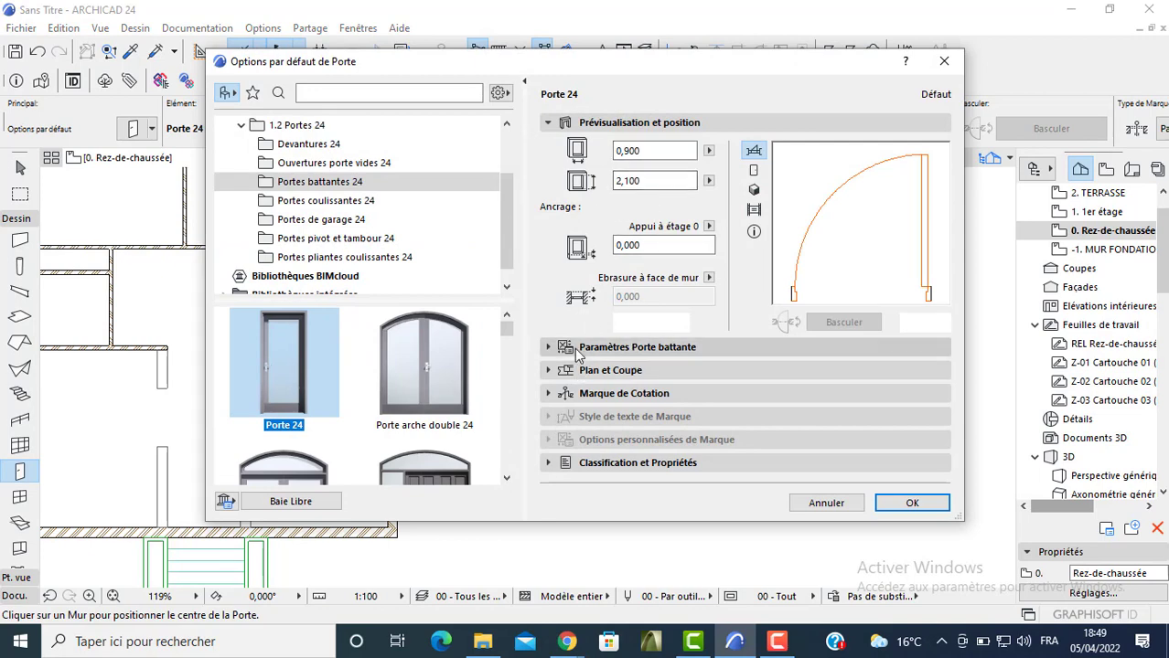
click(631, 346)
click(666, 265)
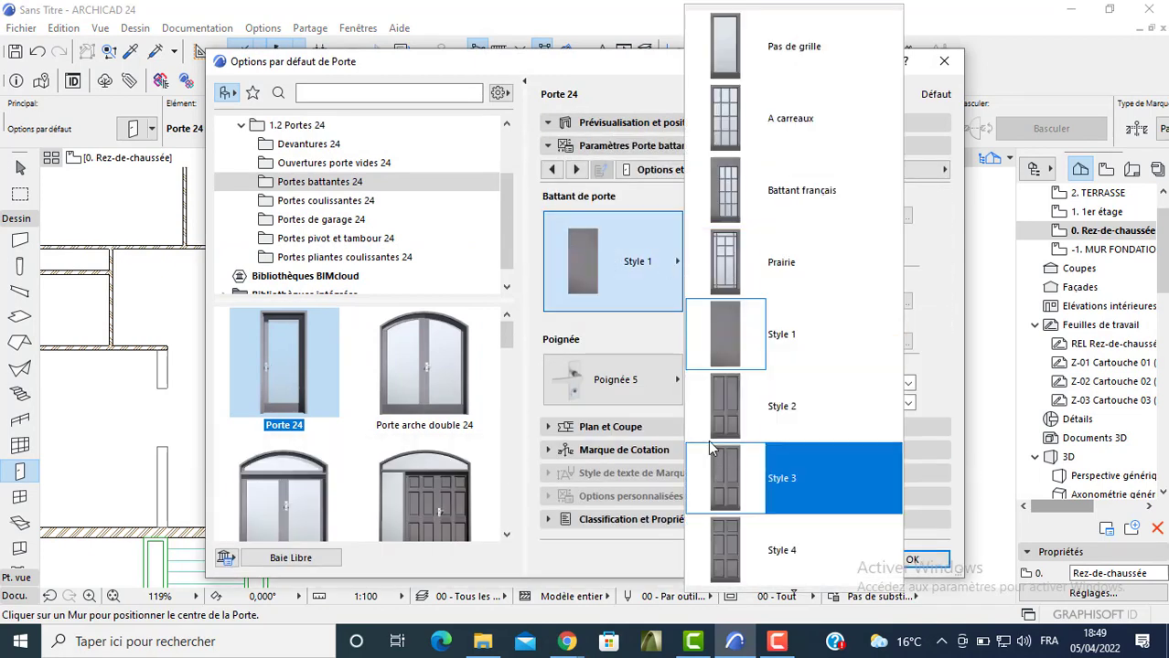
click(635, 384)
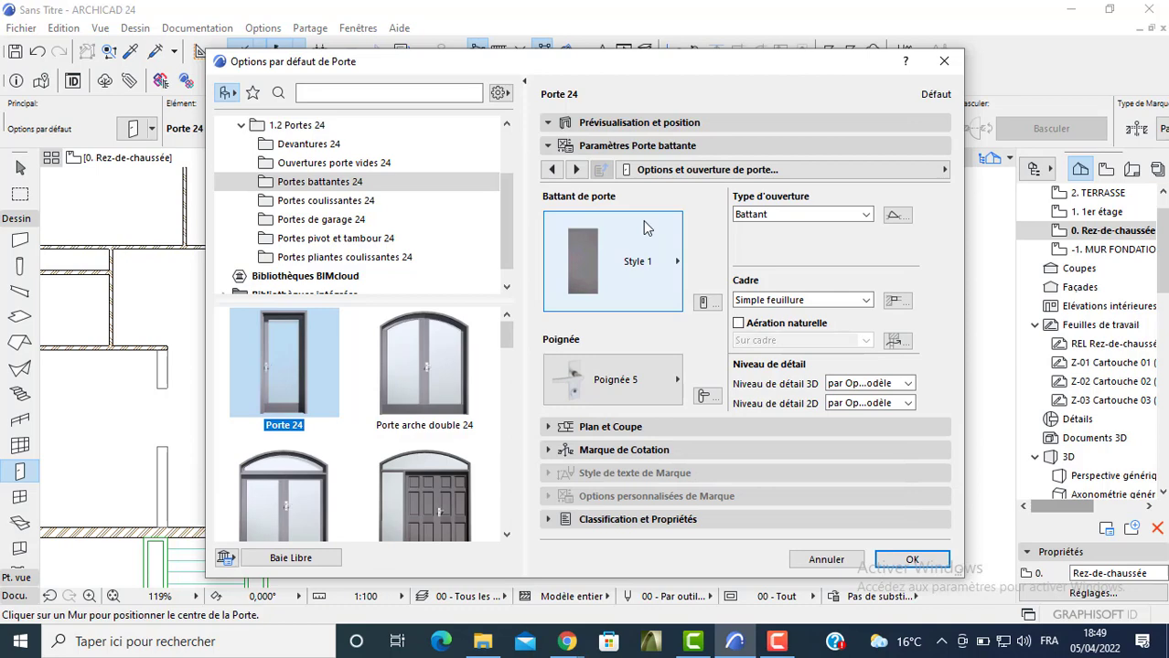
click(576, 170)
click(576, 170)
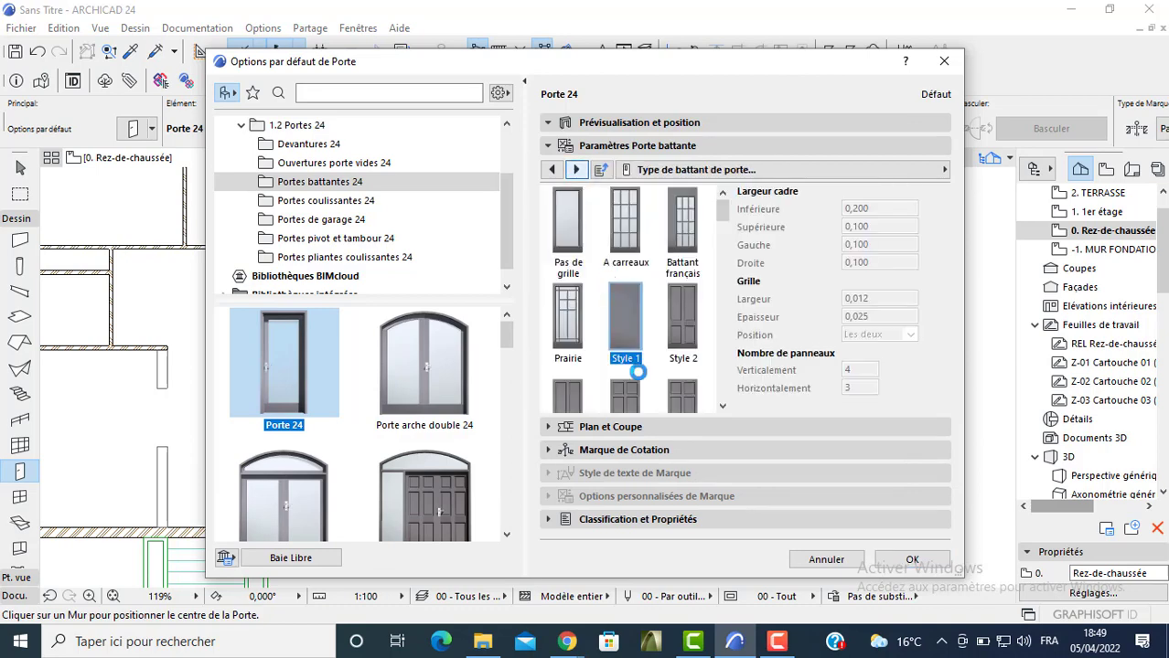
scroll(567, 362, down, 5)
click(567, 361)
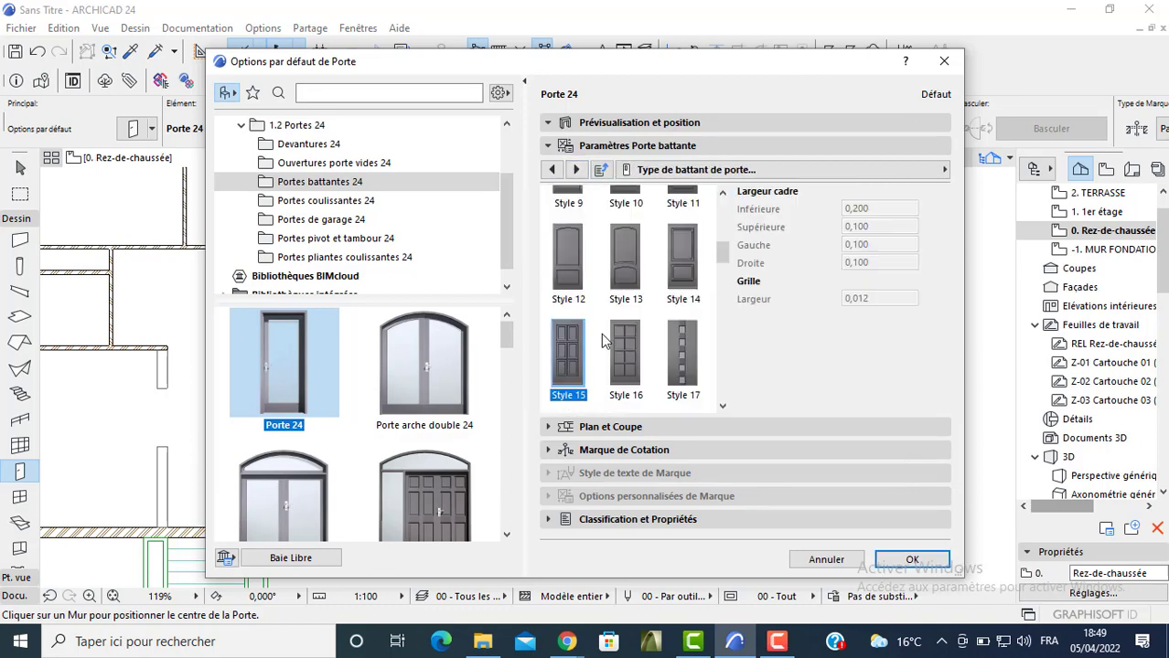
click(905, 557)
Place three 0.90 × 2.10 m doors opening inward: one into each upper room beside their dividing wall and one into the small room facing the stair
scroll(384, 305, up, 3)
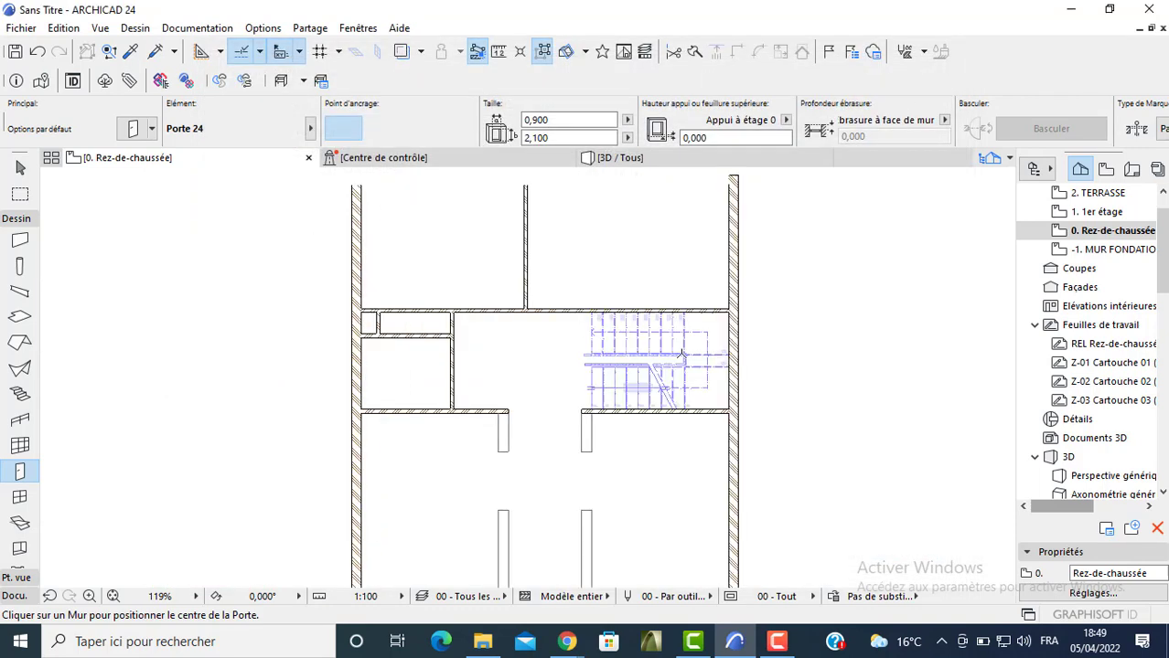
click(568, 303)
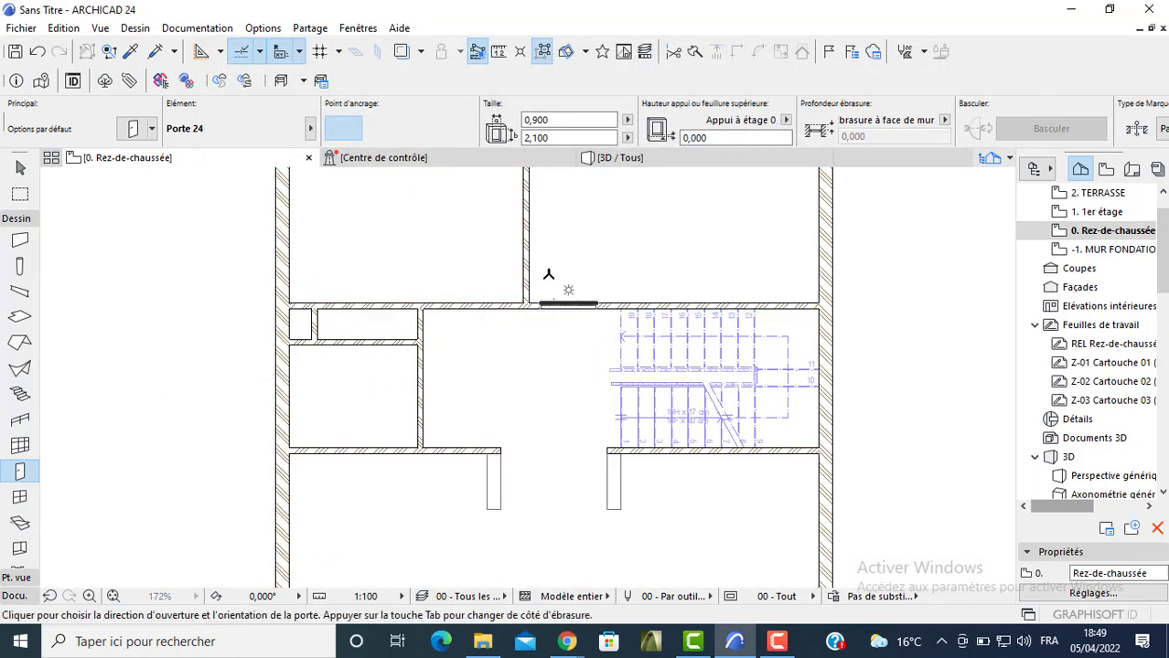
click(517, 279)
click(499, 270)
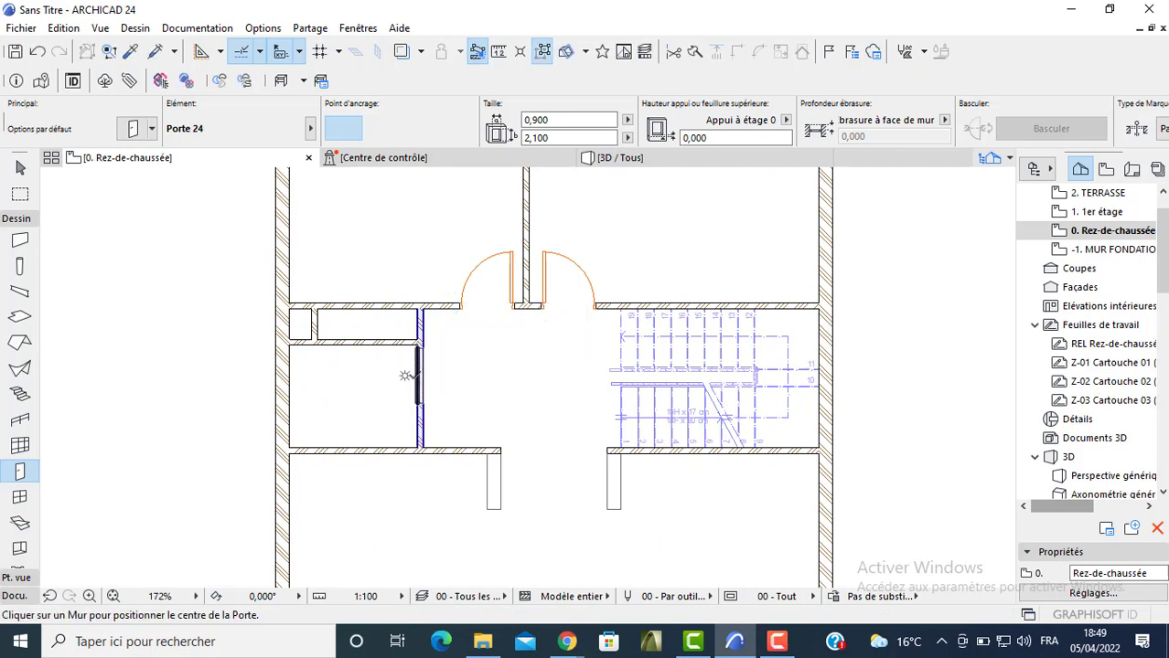
click(411, 379)
click(402, 373)
Place the entrance door in the exterior wall at the front steps, opening into the house
scroll(494, 402, down, 2)
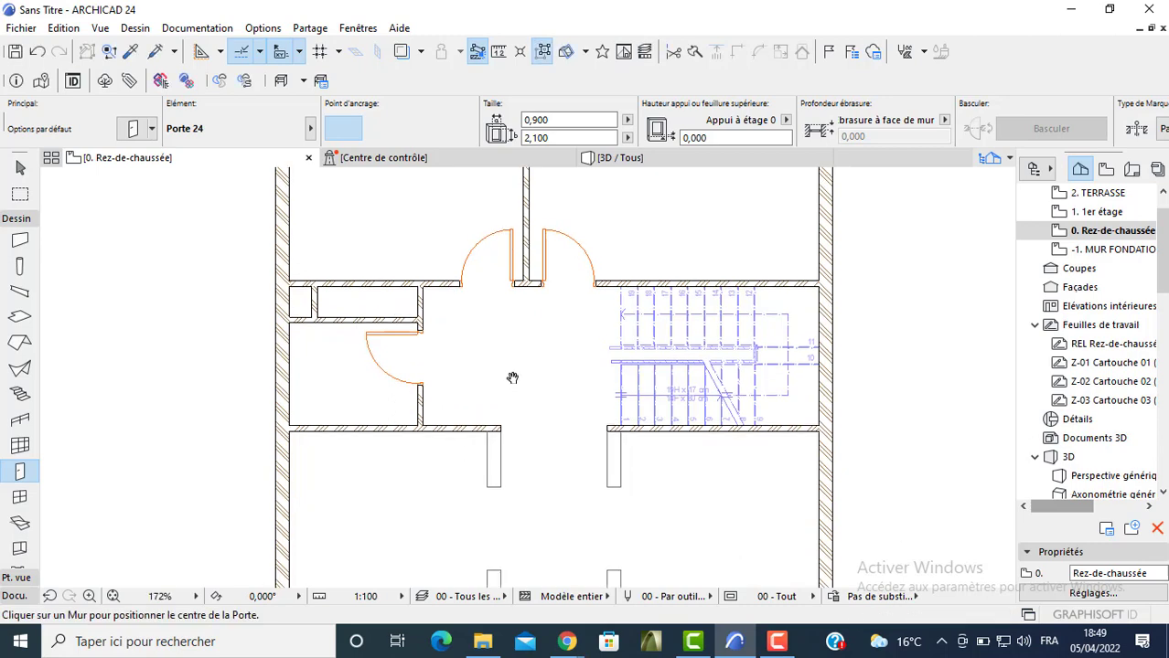
scroll(498, 338, down, 2)
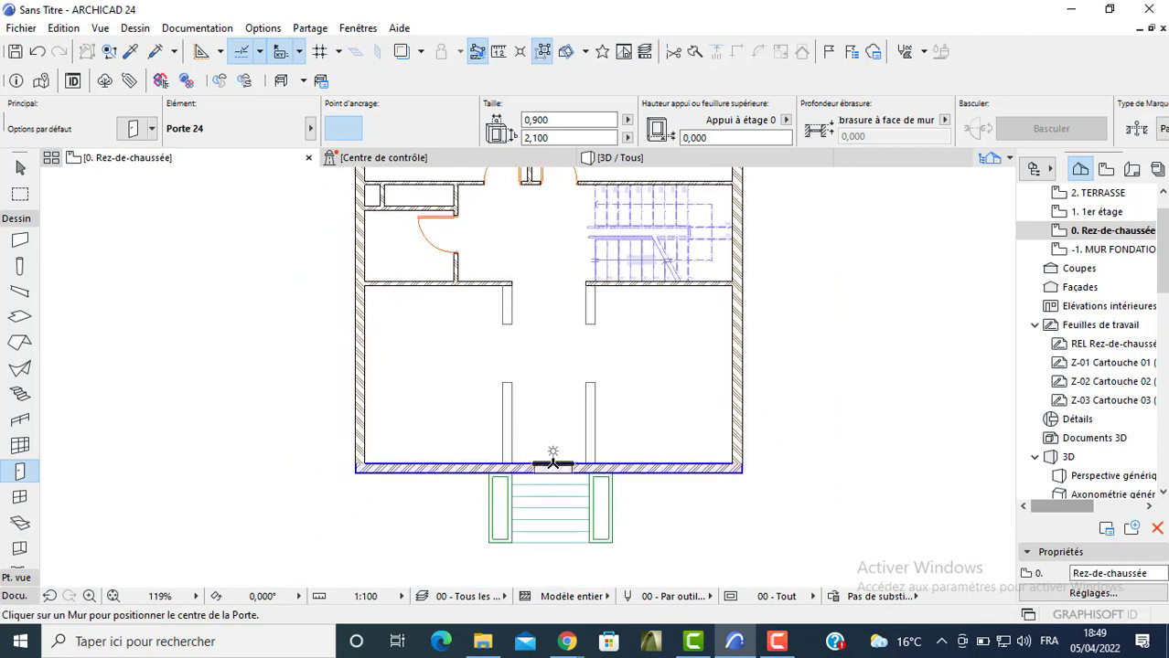
click(552, 463)
click(569, 446)
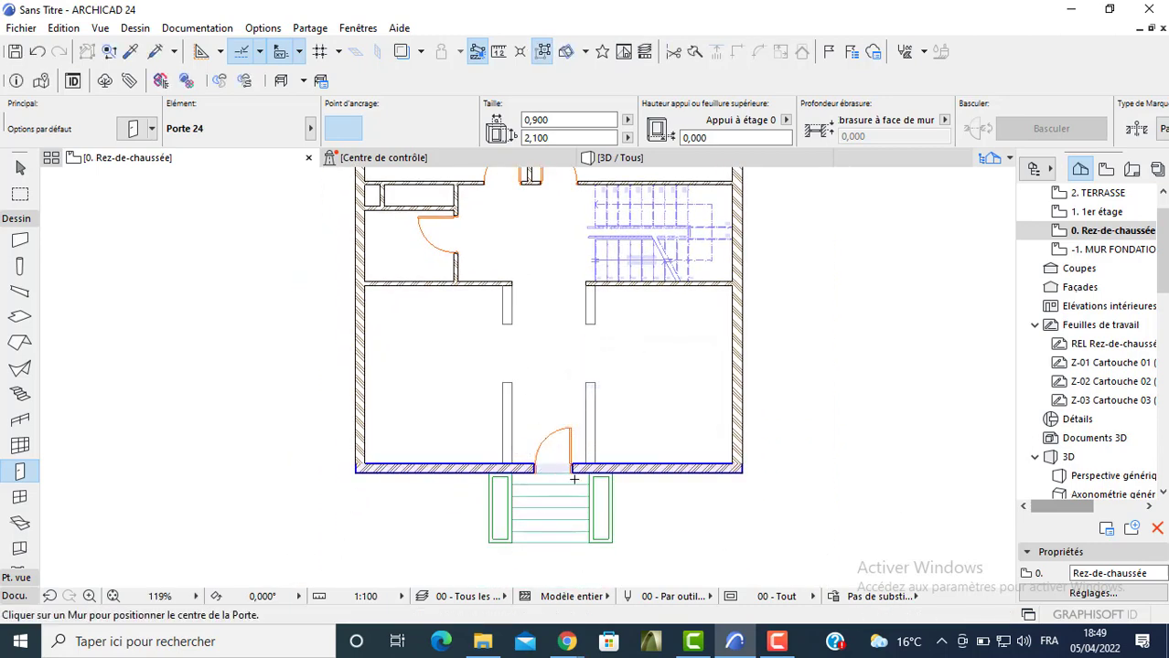
key(Escape)
Set the entrance door's width to 1.20 m
scroll(578, 469, up, 4)
click(568, 466)
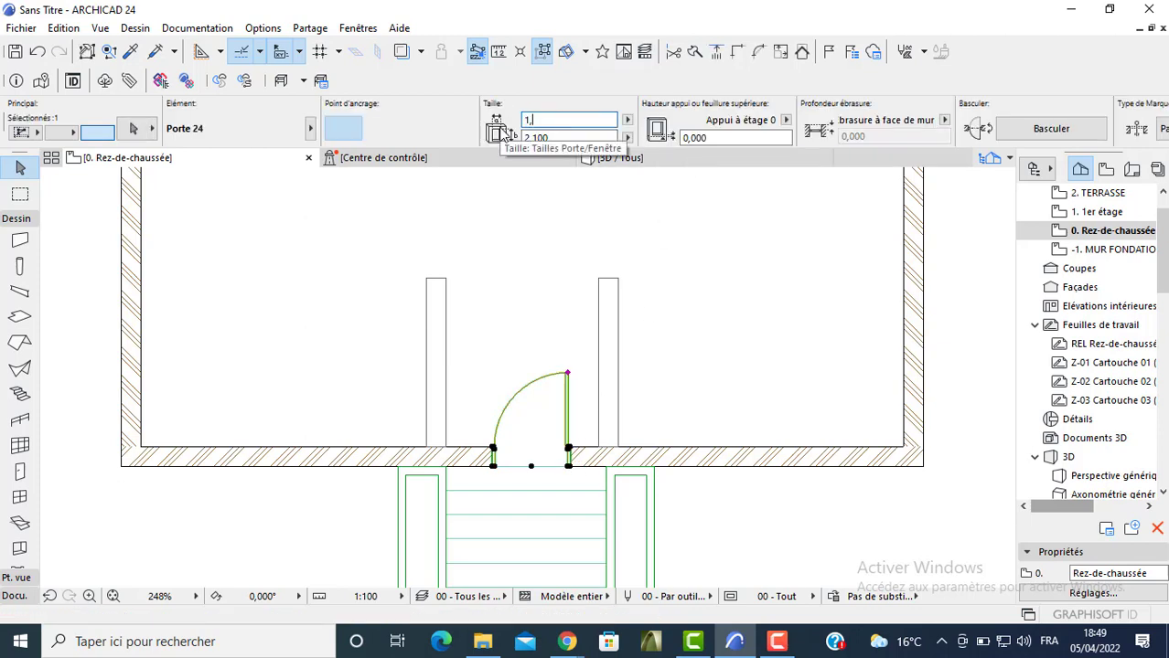
key(Return)
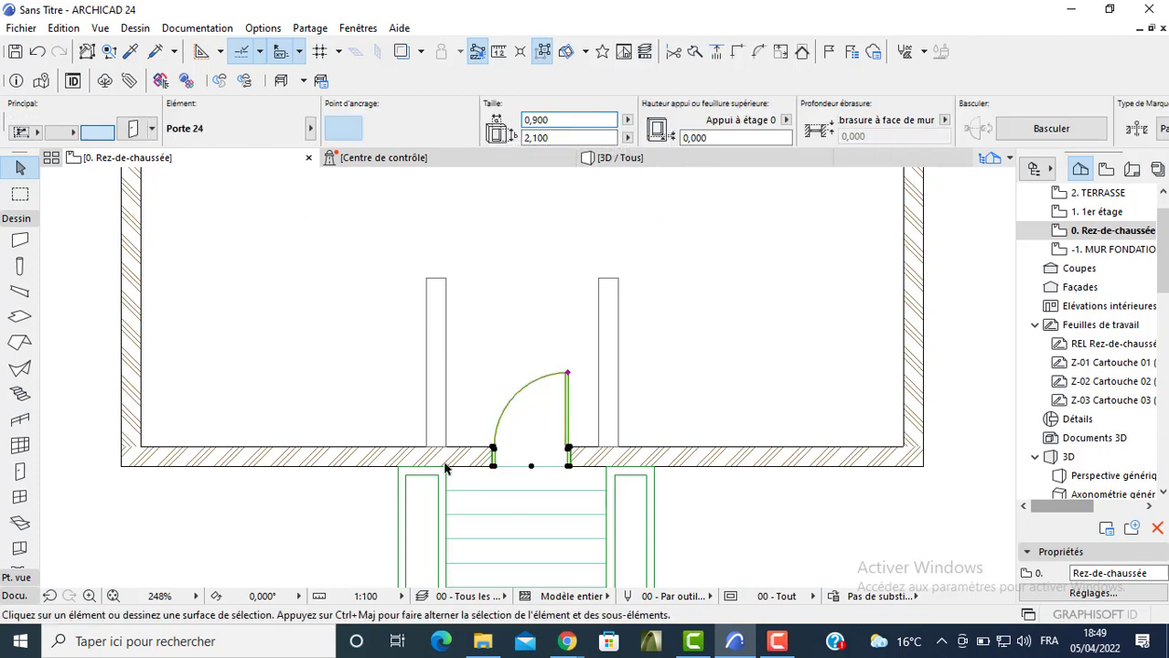
key(Escape)
Move the entrance door so its hinge-side jamb meets the adjacent partition's inner face, and shift it slightly back from that partition
click(584, 453)
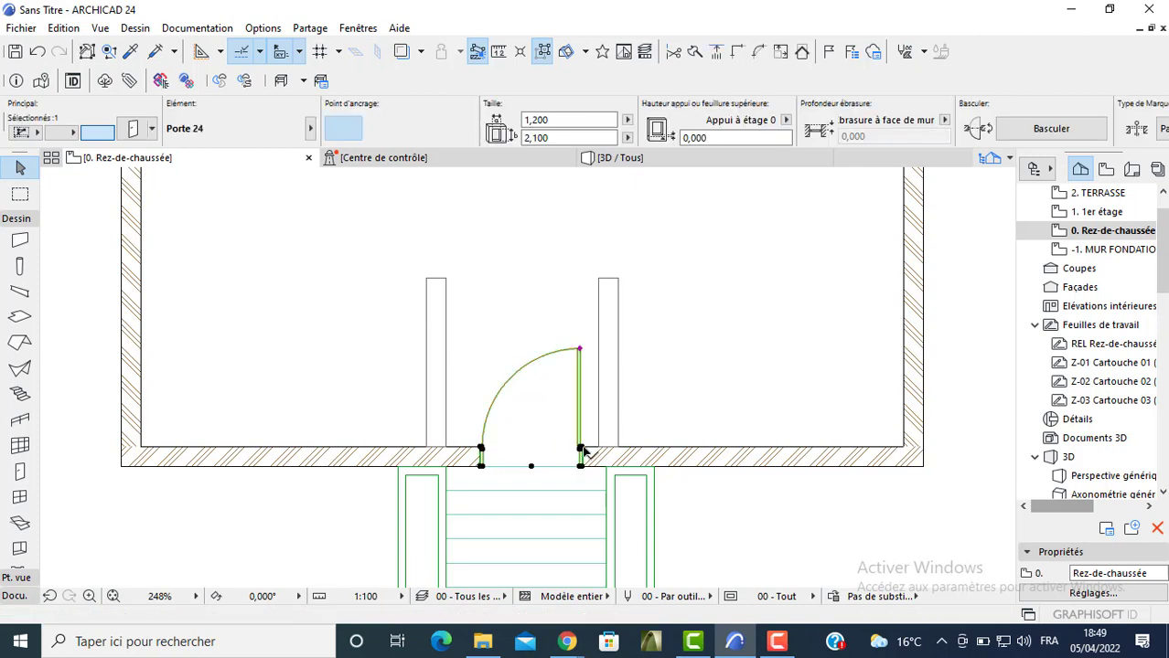
click(583, 451)
click(659, 395)
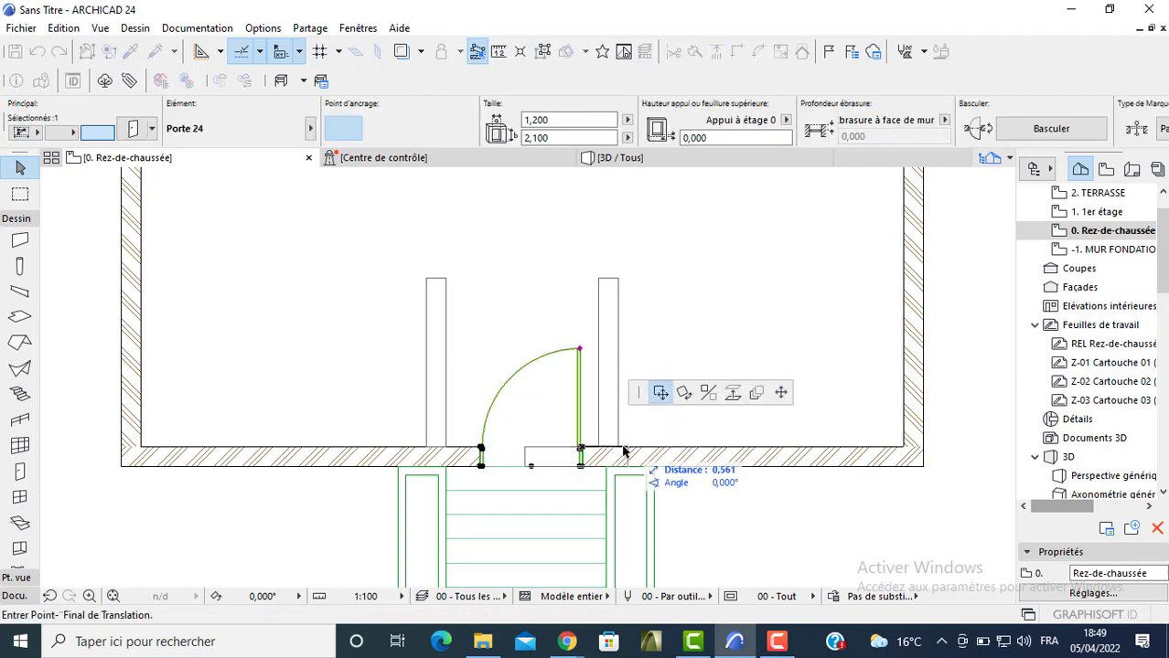
click(596, 450)
click(589, 448)
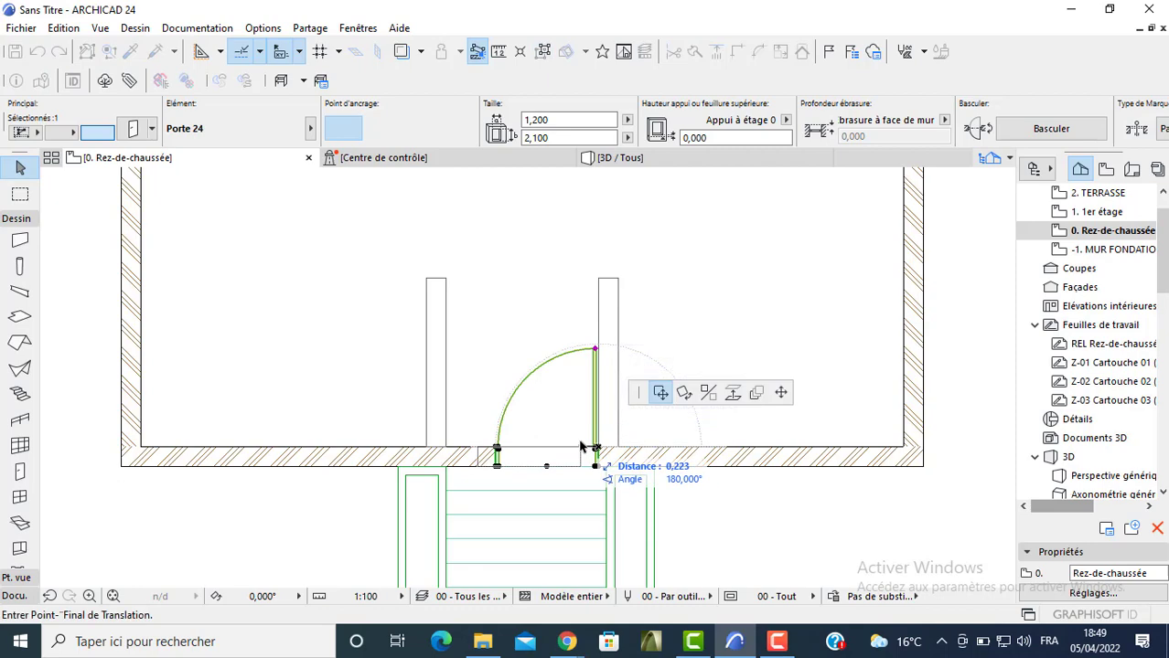
key(Return)
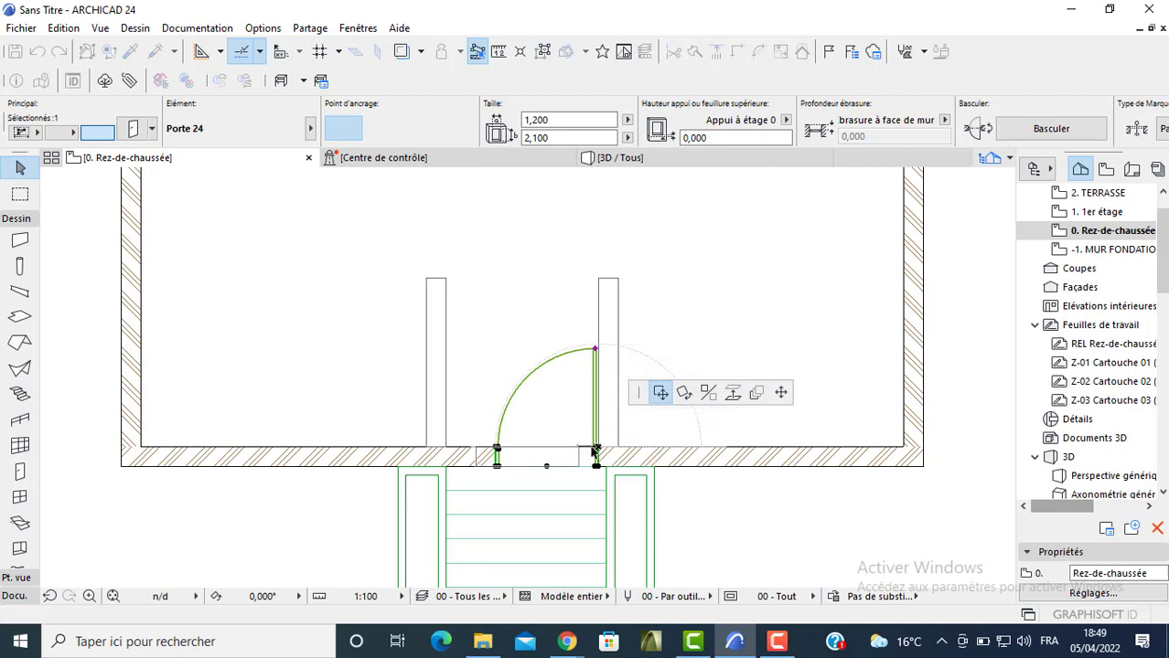
key(Escape)
Move the door of the upper room beside the stair against the dividing wall and offset it 0.1 m from that wall
scroll(558, 285, down, 5)
scroll(557, 285, up, 10)
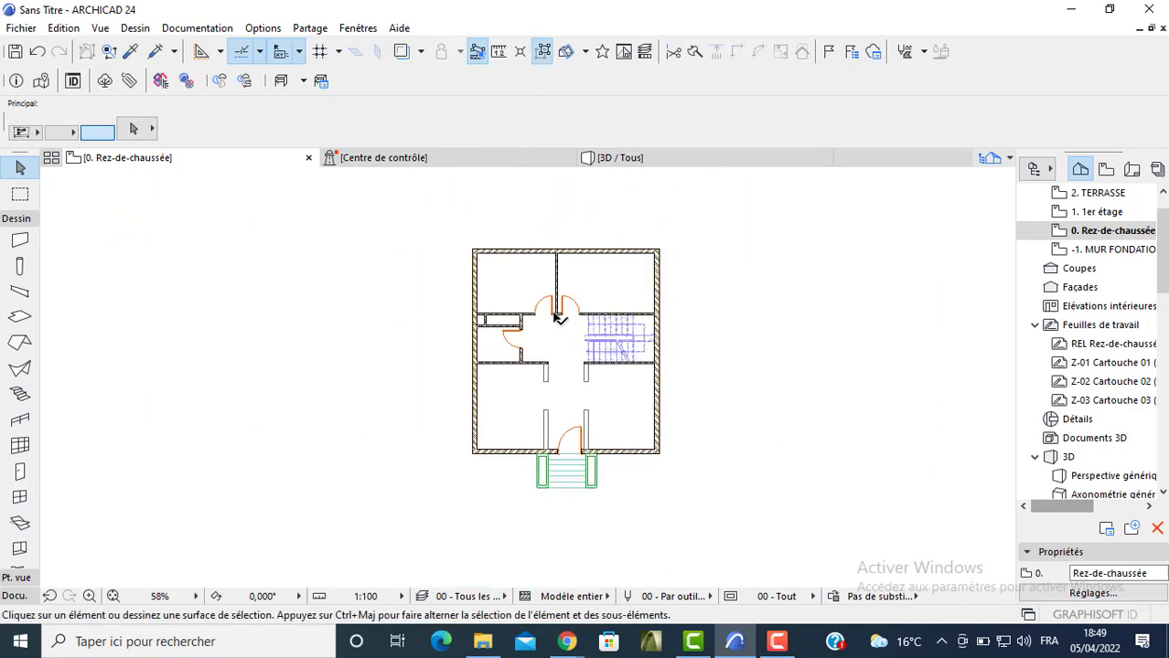
click(602, 306)
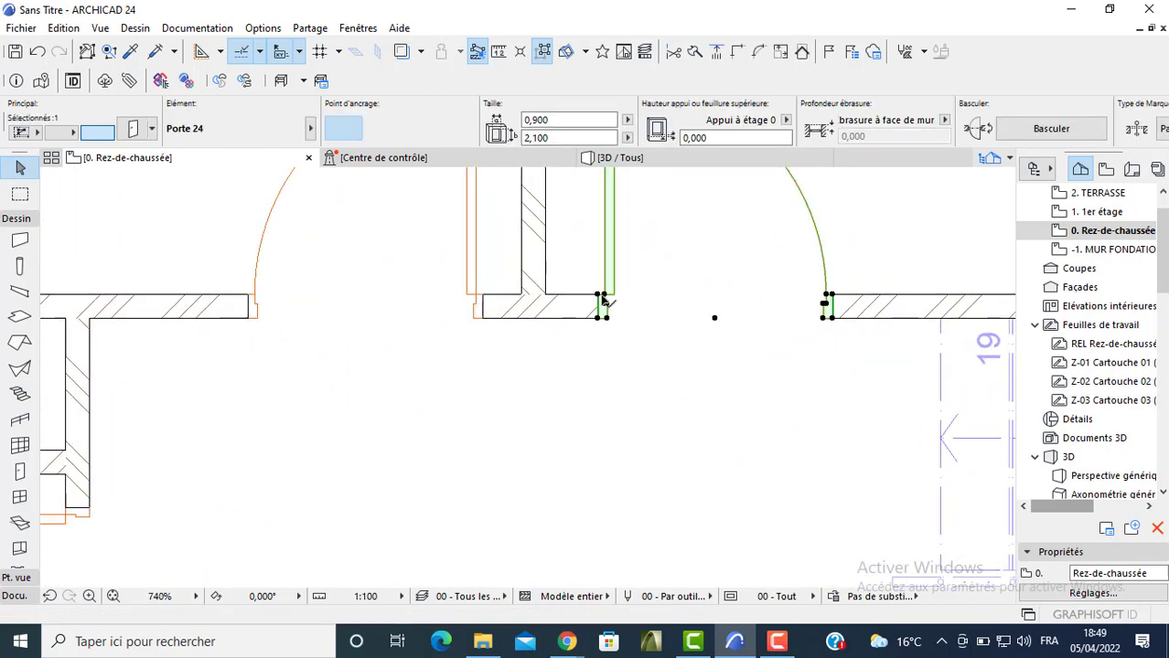
click(600, 302)
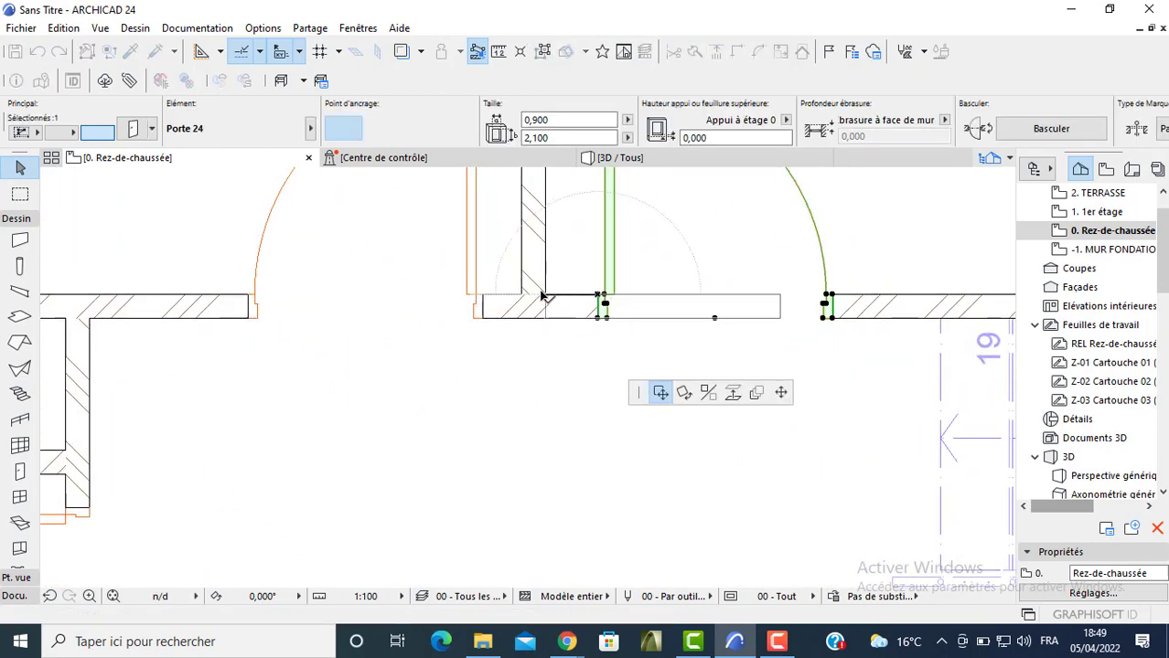
click(547, 298)
click(546, 298)
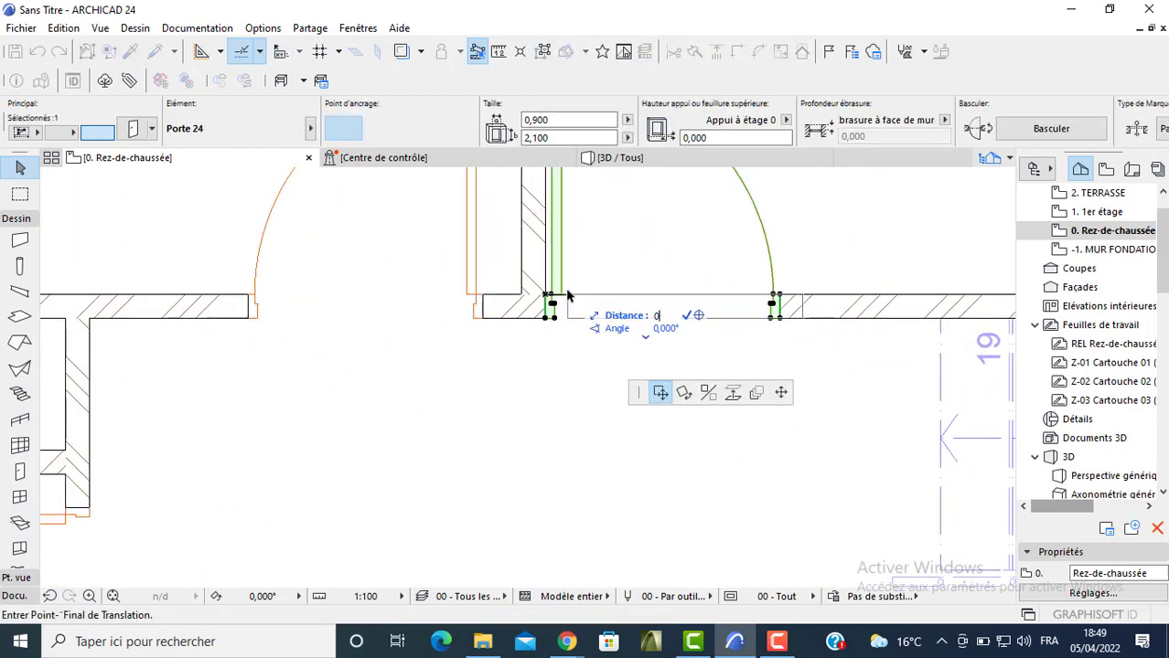
text(0,1)
key(Return)
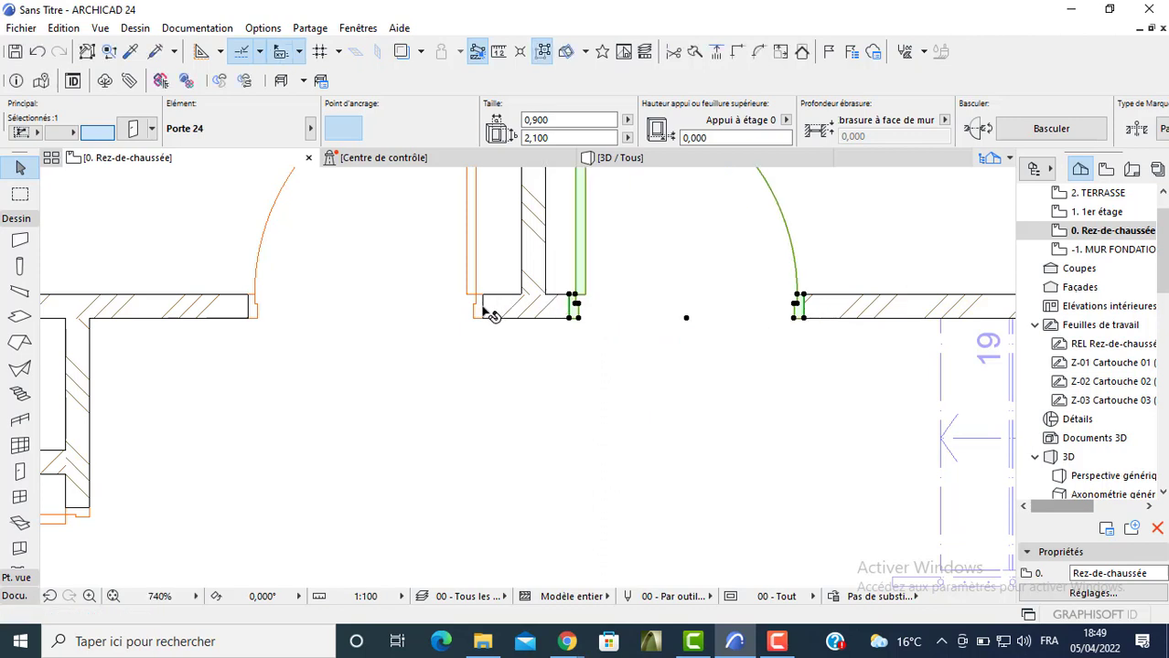
Align the other upper room's door with its side of the dividing wall and offset it 0.1 m from that wall
click(476, 309)
click(478, 306)
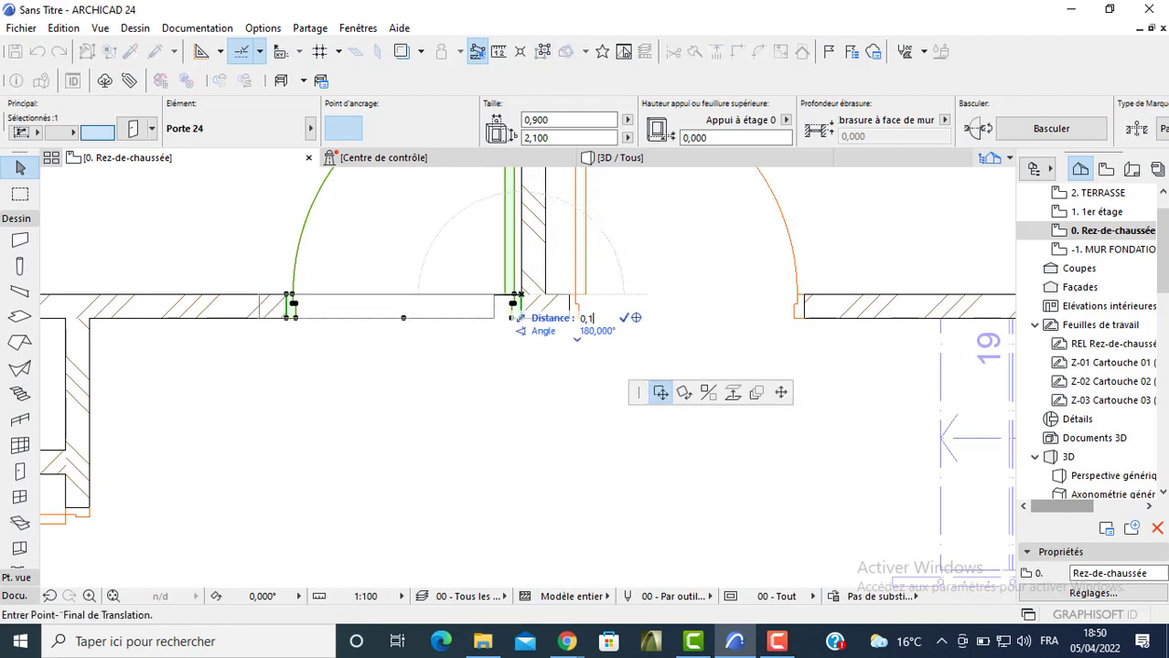
text(0,1)
key(Return)
scroll(431, 346, down, 4)
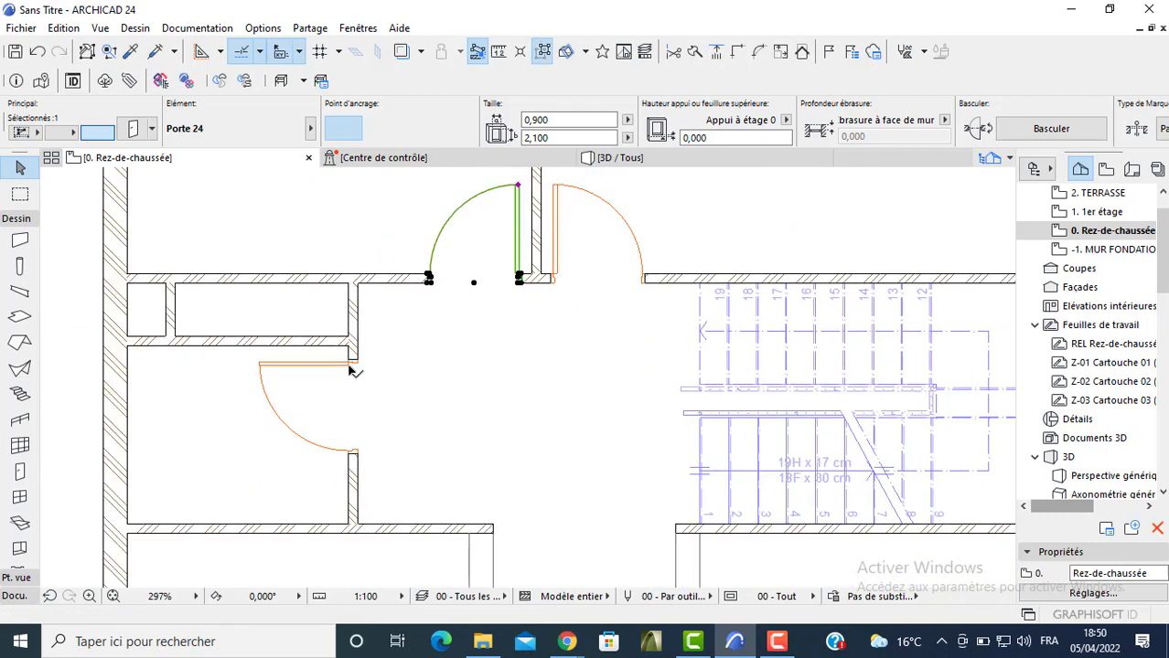
Set the small room's door width to 0.80 m, align its hinge jamb with the closet wall's face, and shift it slightly away
click(349, 365)
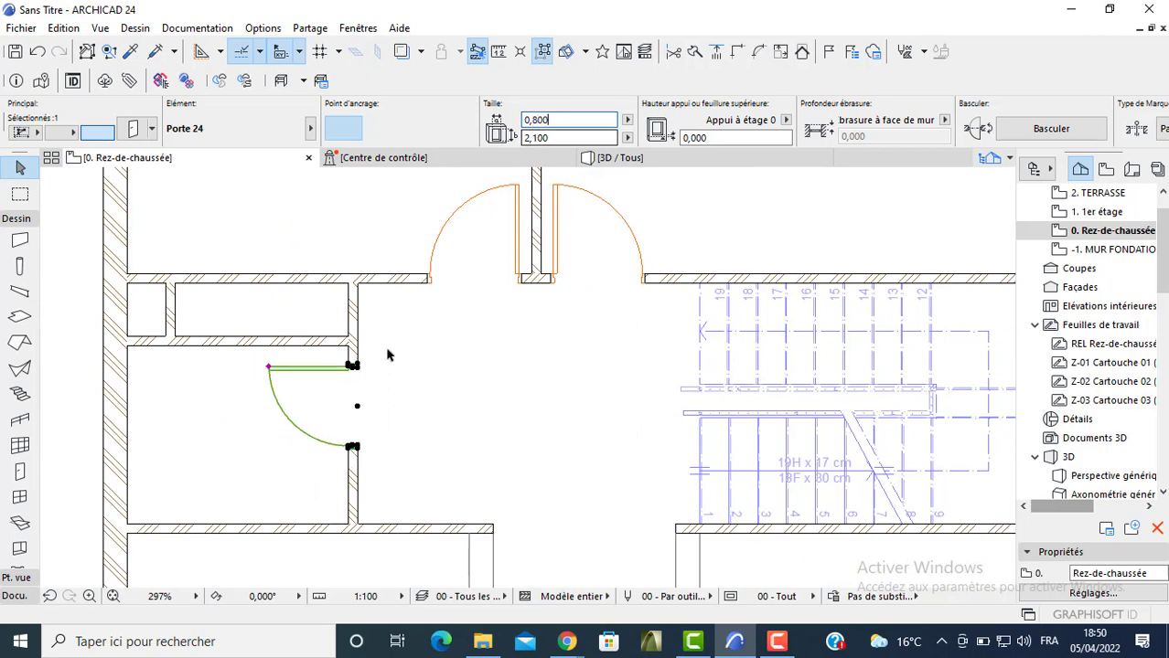
scroll(349, 364, up, 5)
click(312, 372)
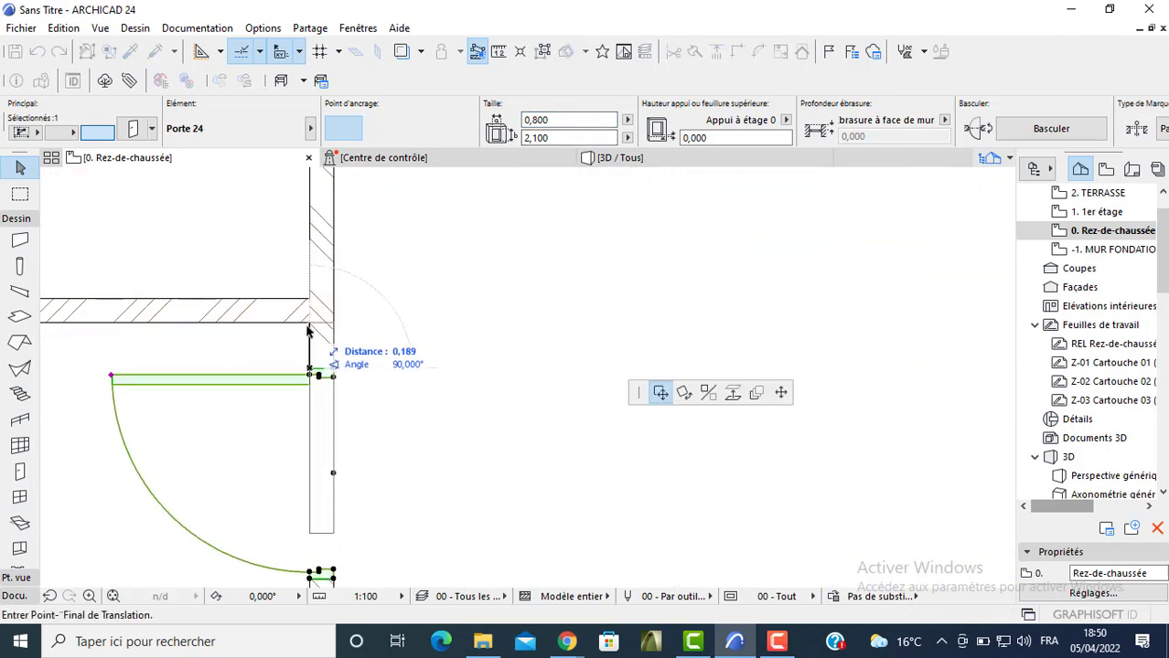
click(313, 327)
click(313, 327)
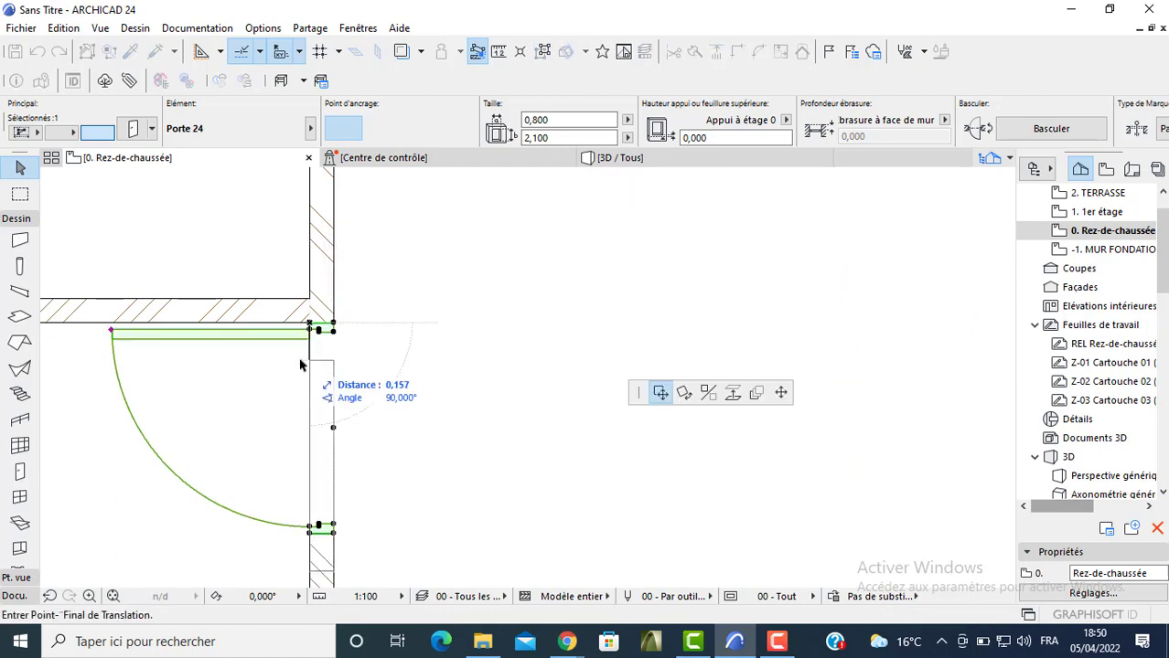
key(Return)
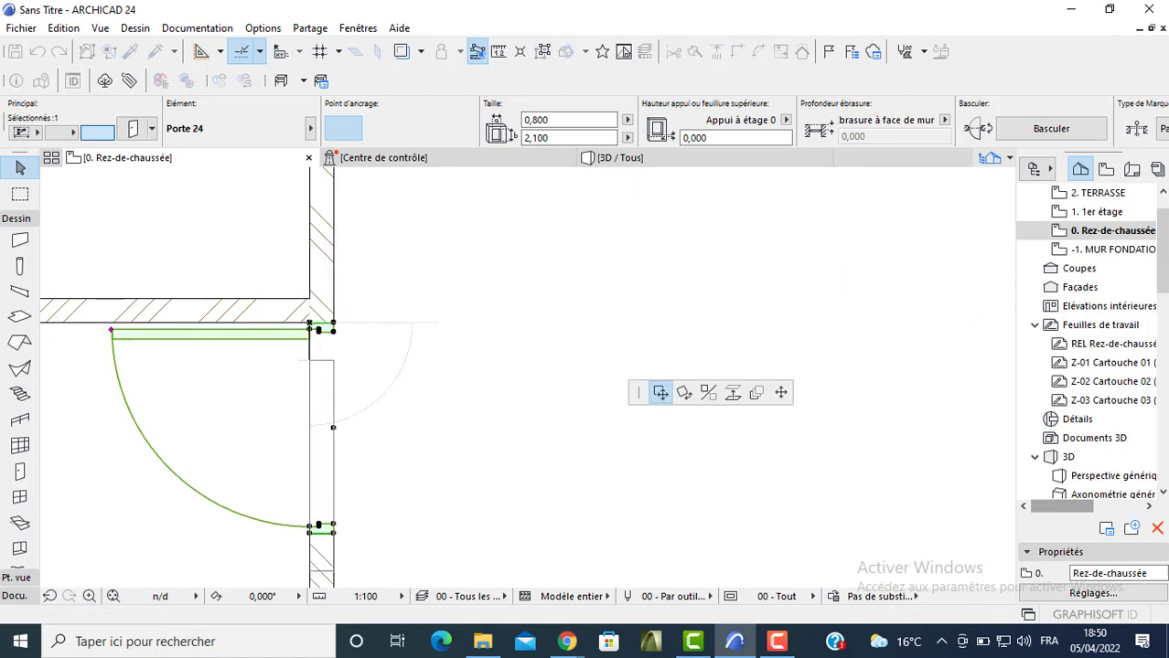
scroll(248, 324, down, 5)
middle_drag(269, 316, 458, 379)
click(169, 455)
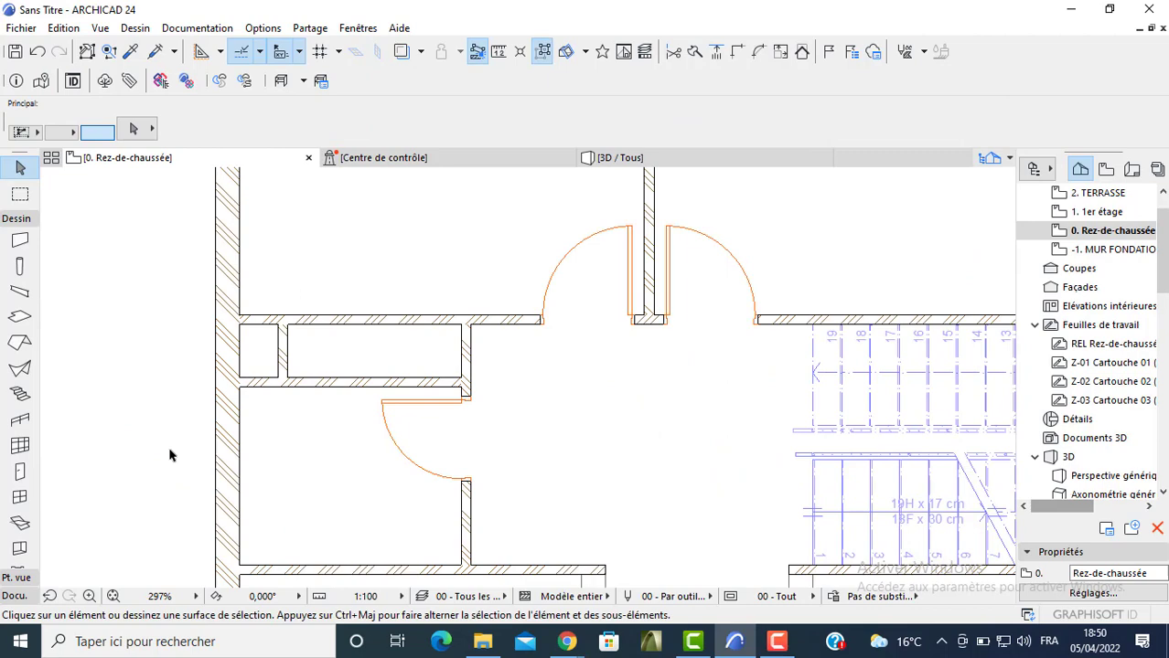
Set the default door to Porte pliante coulissante panneaux multiples doubles 24 with a 0.1 m sill height
click(19, 471)
key(ctrl+t)
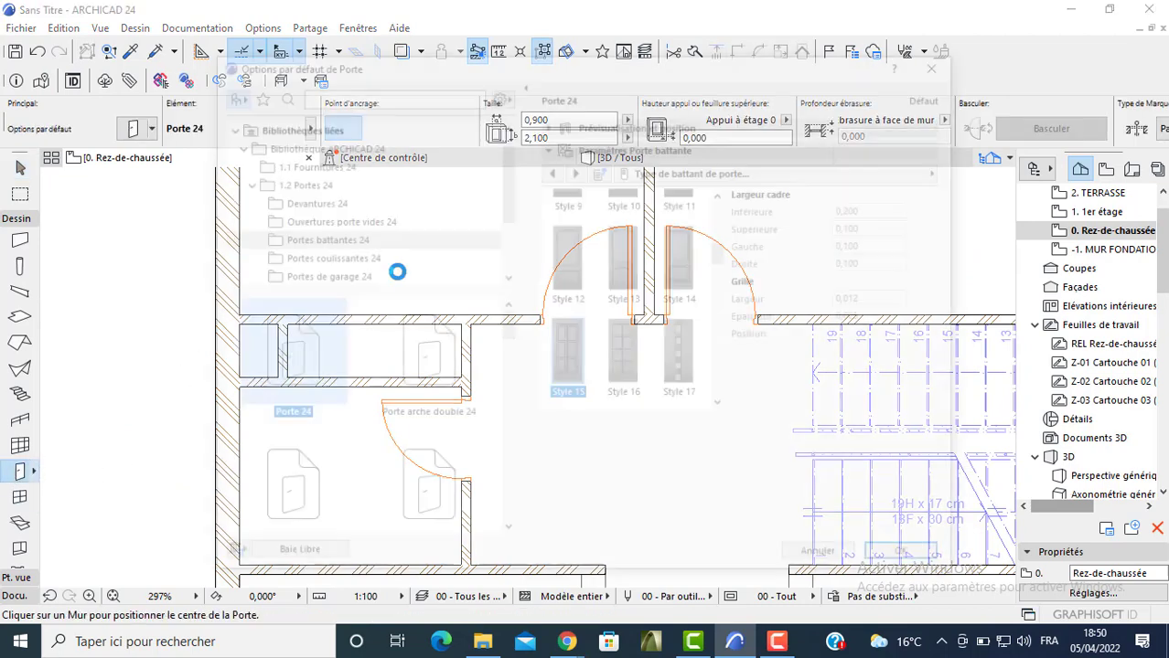
scroll(310, 248, down, 2)
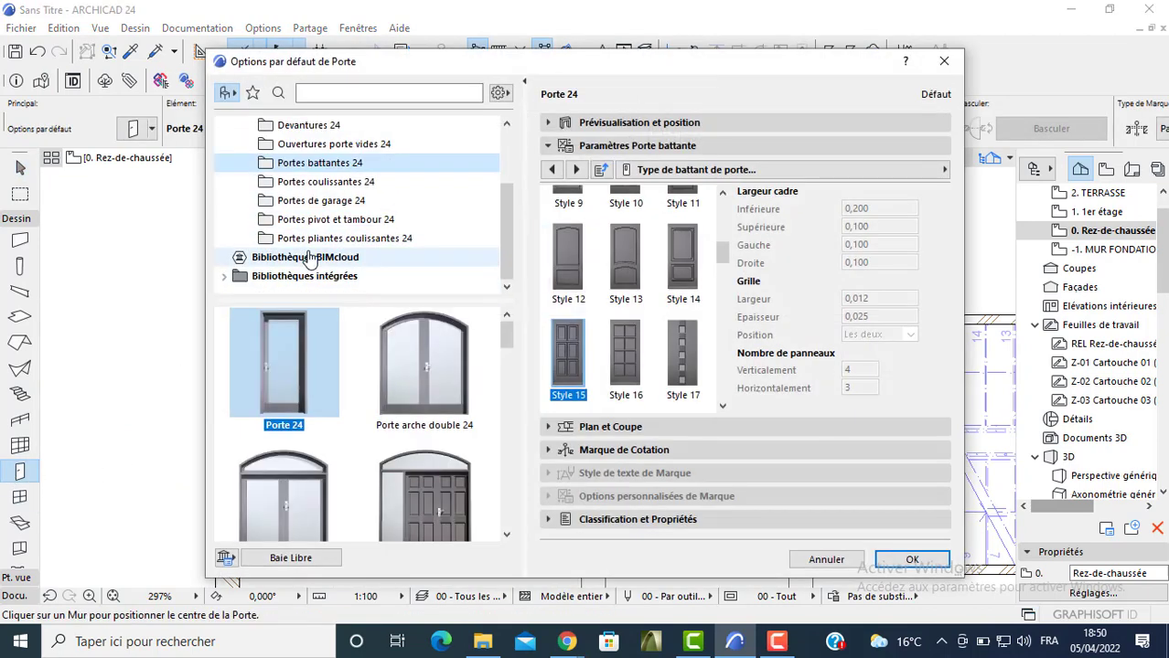
click(312, 224)
click(309, 242)
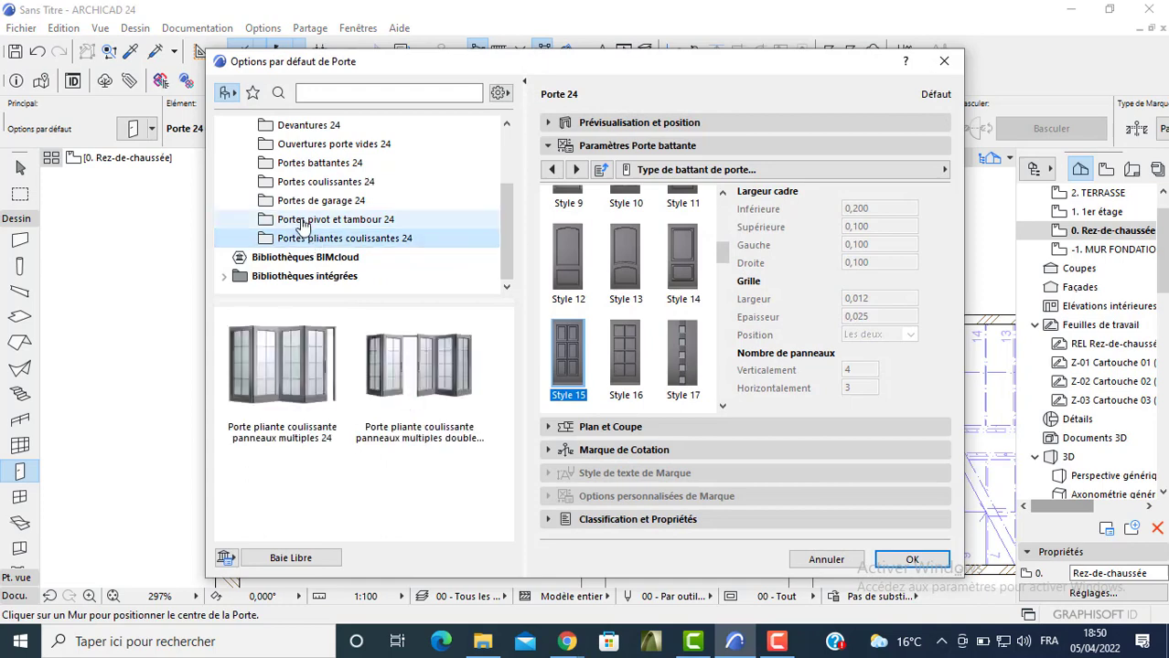
click(409, 370)
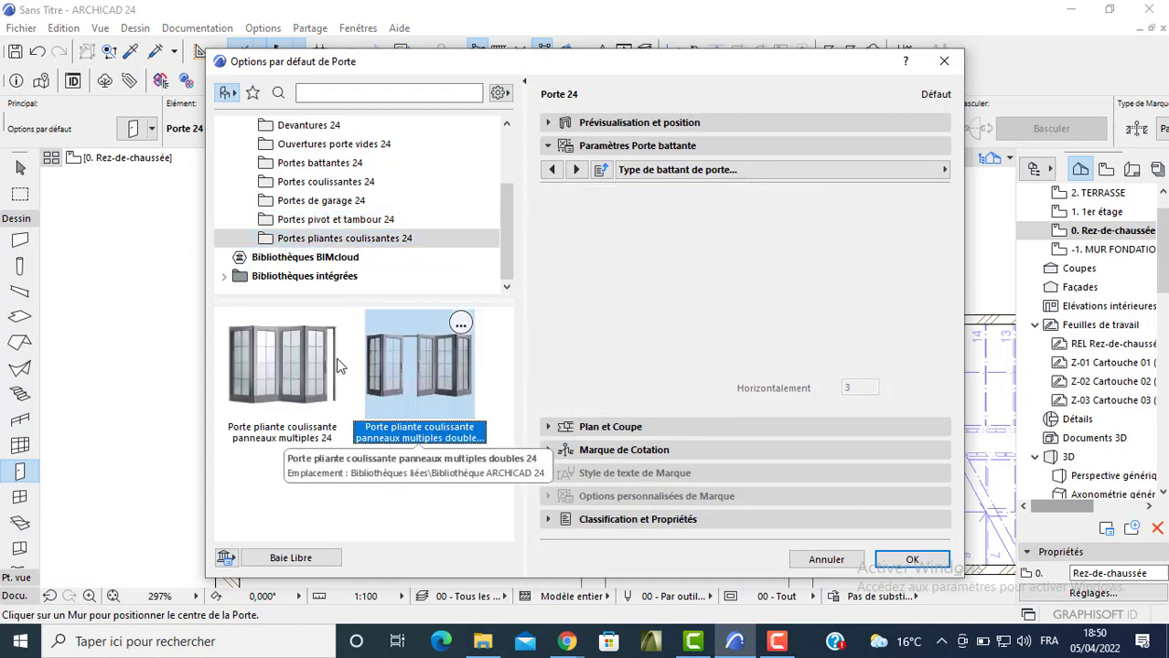
click(633, 126)
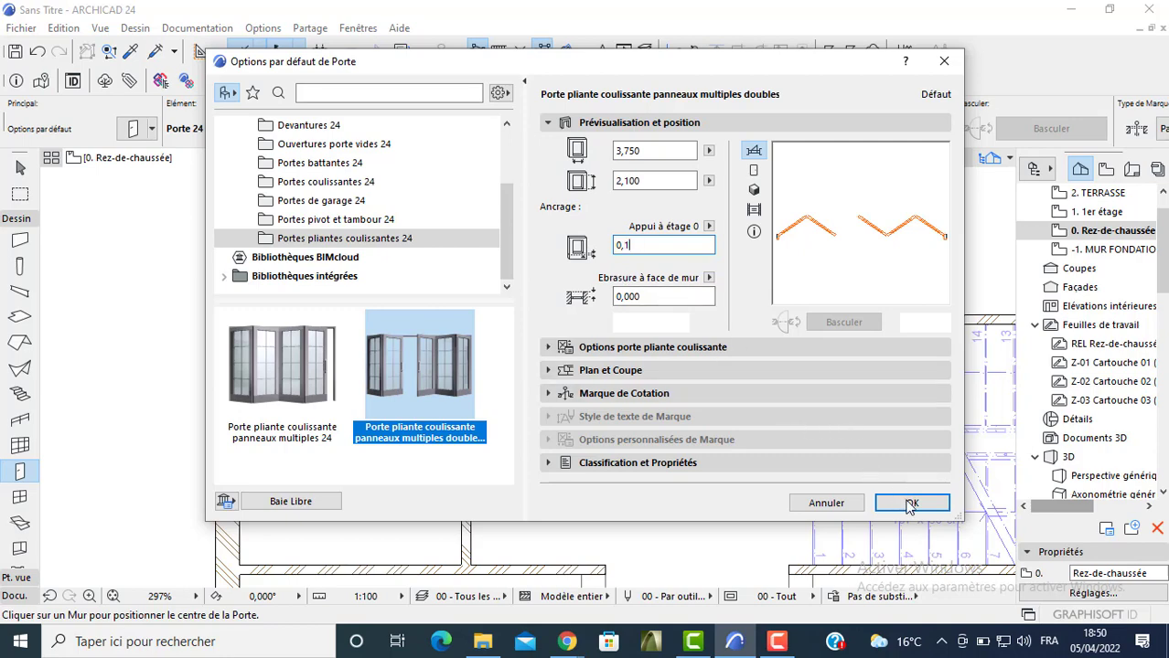
key(Return)
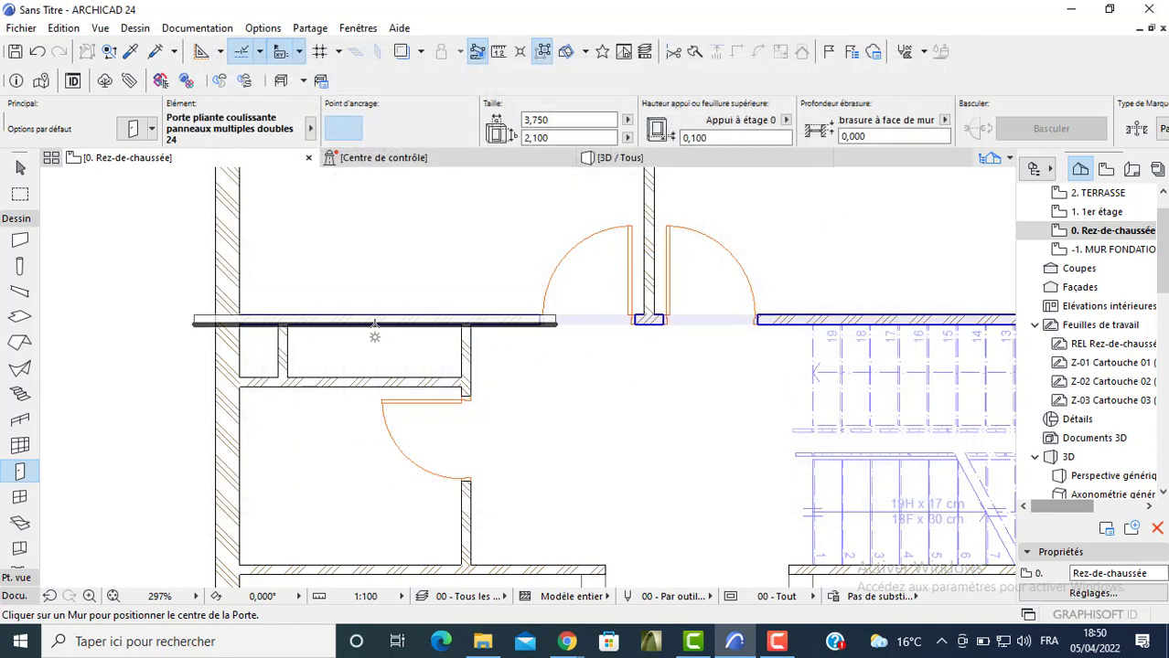
Place the folding door in the wall between closet and upper room, and stretch both jambs to the larger compartment's side walls, 1.80 m apart
click(373, 325)
click(549, 326)
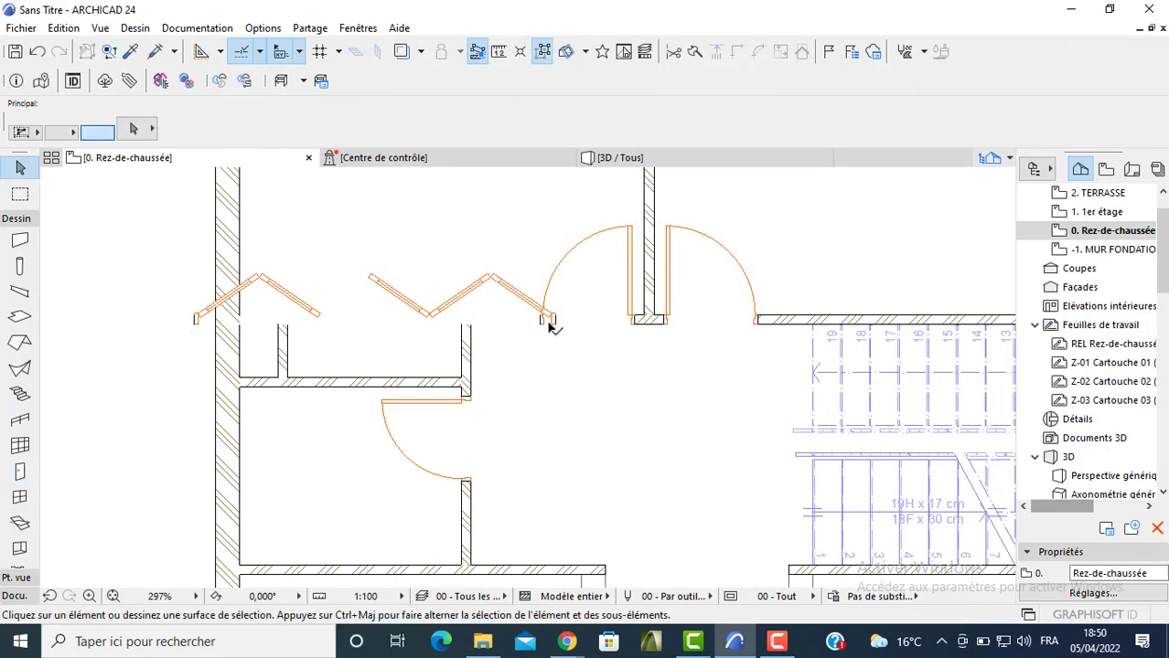
click(548, 322)
click(549, 318)
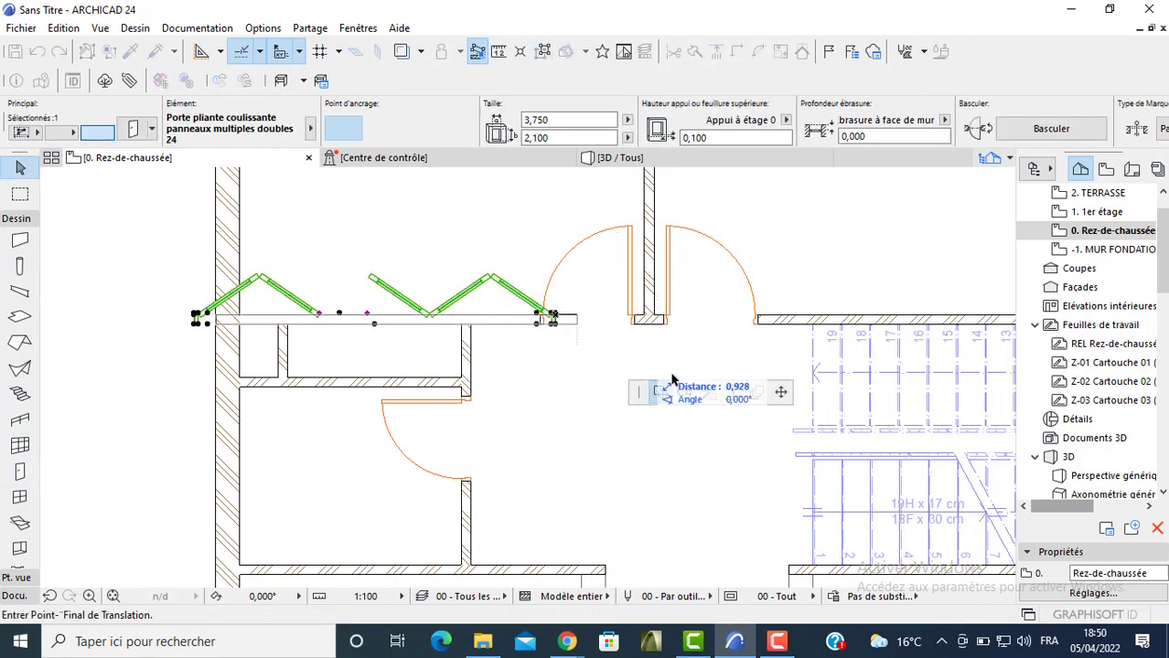
click(780, 393)
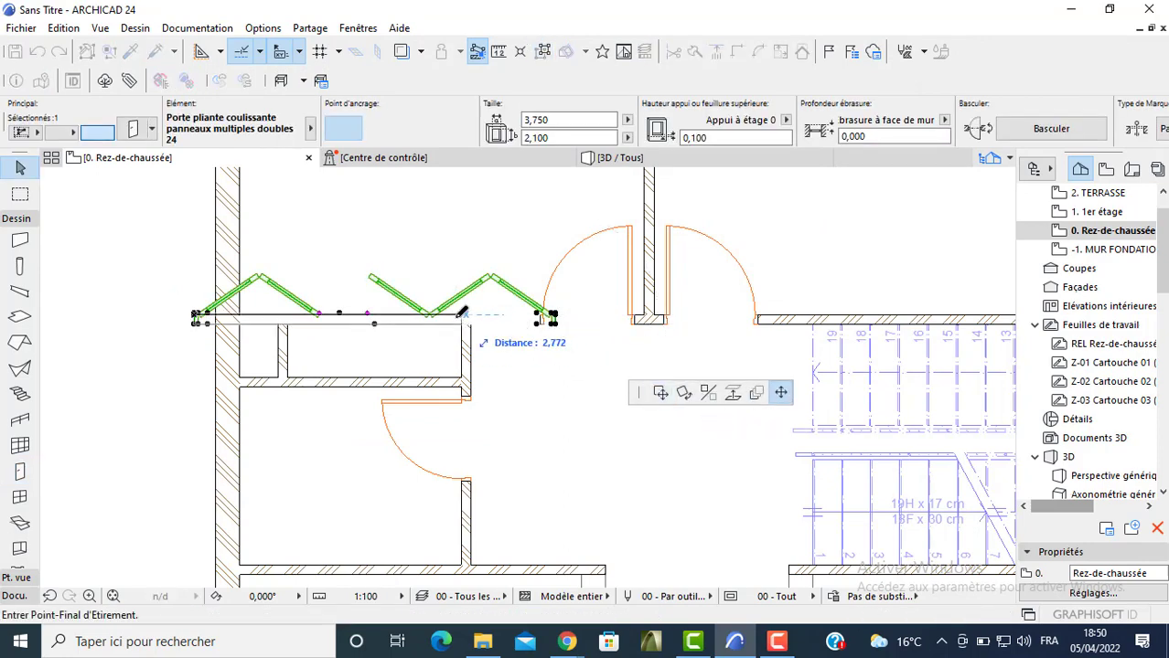
click(465, 316)
click(195, 318)
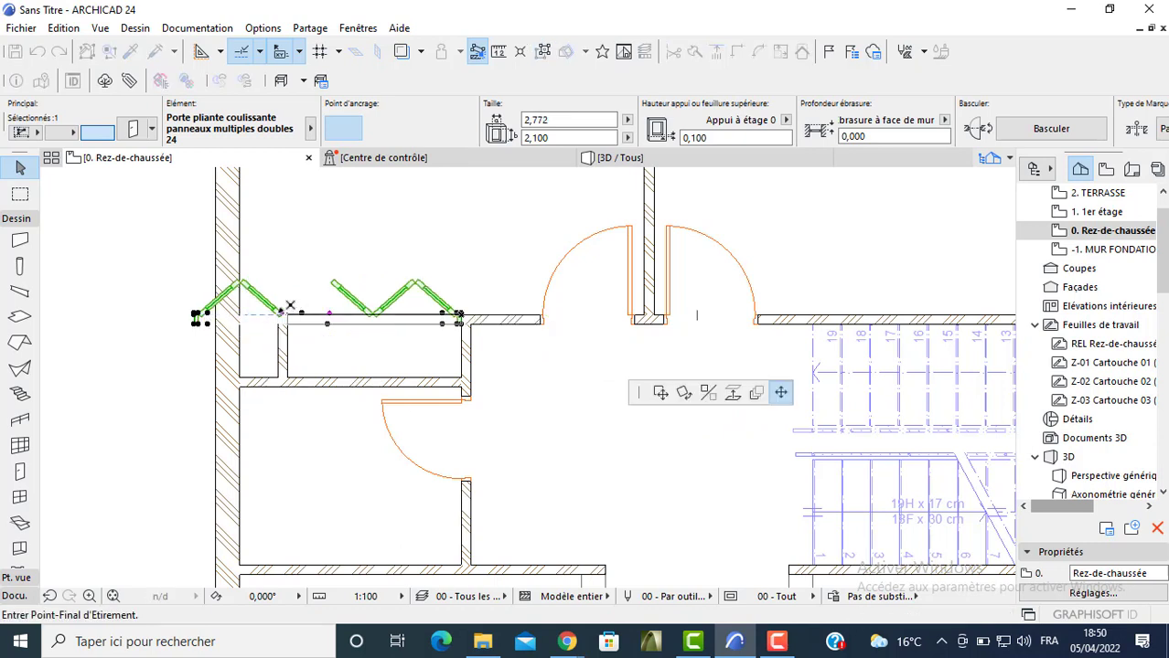
click(288, 307)
Switch to the 3D view and examine the closet's folding door from inside the upper room
click(621, 158)
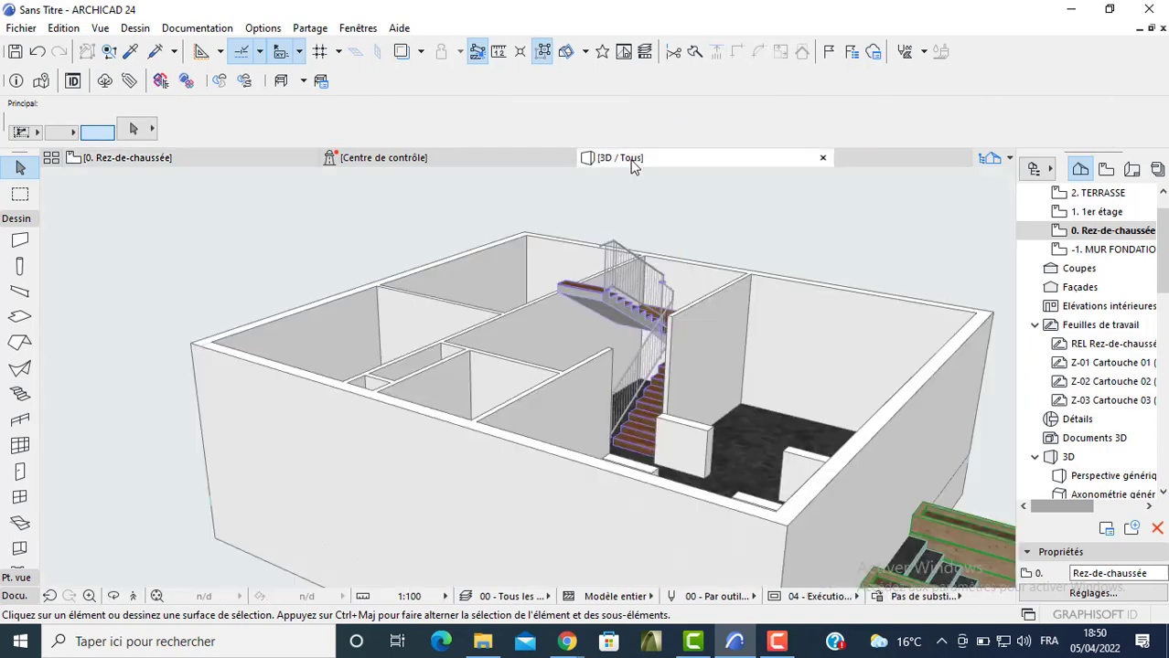
shift+middle_drag(379, 297, 416, 481)
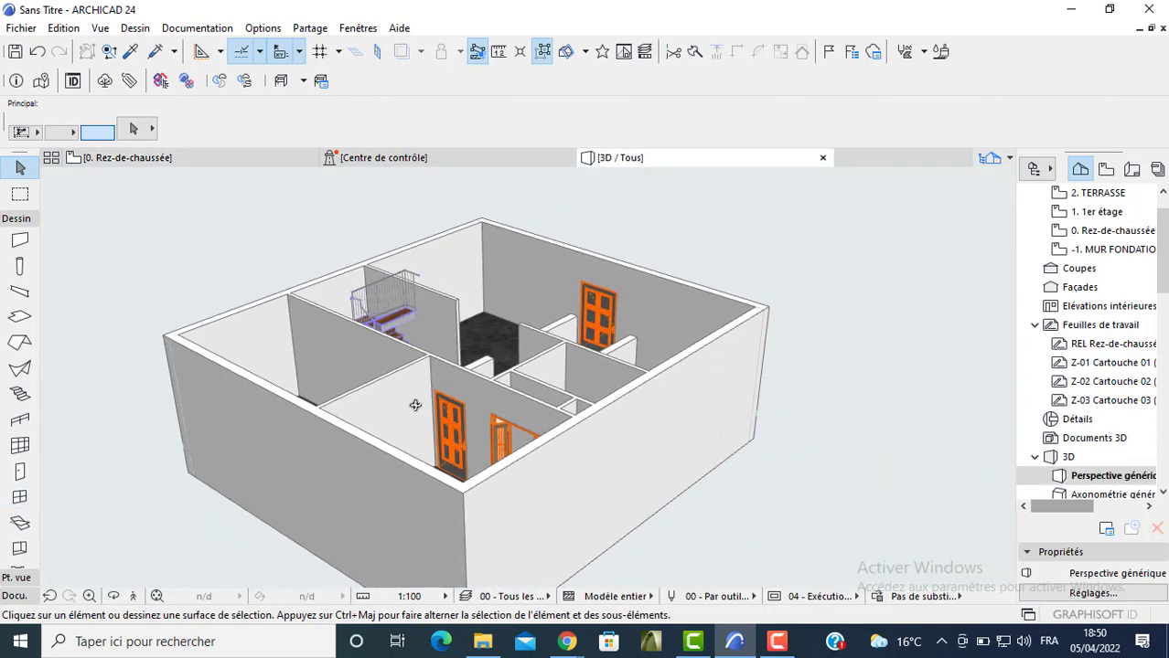
scroll(449, 426, up, 5)
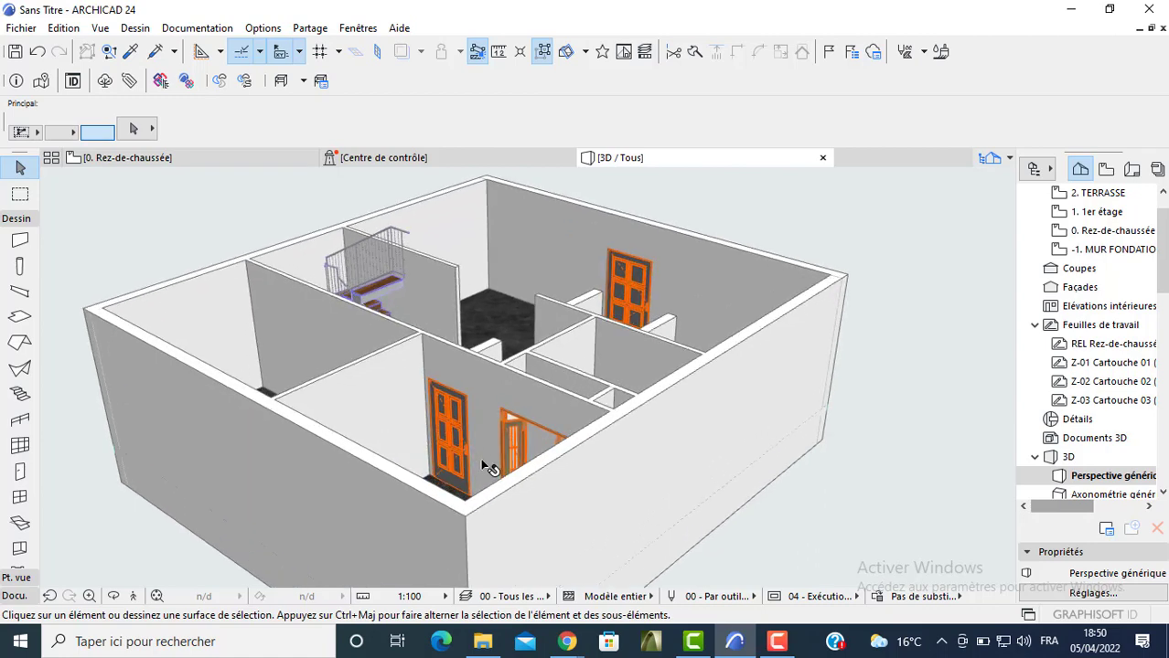
scroll(583, 424, up, 8)
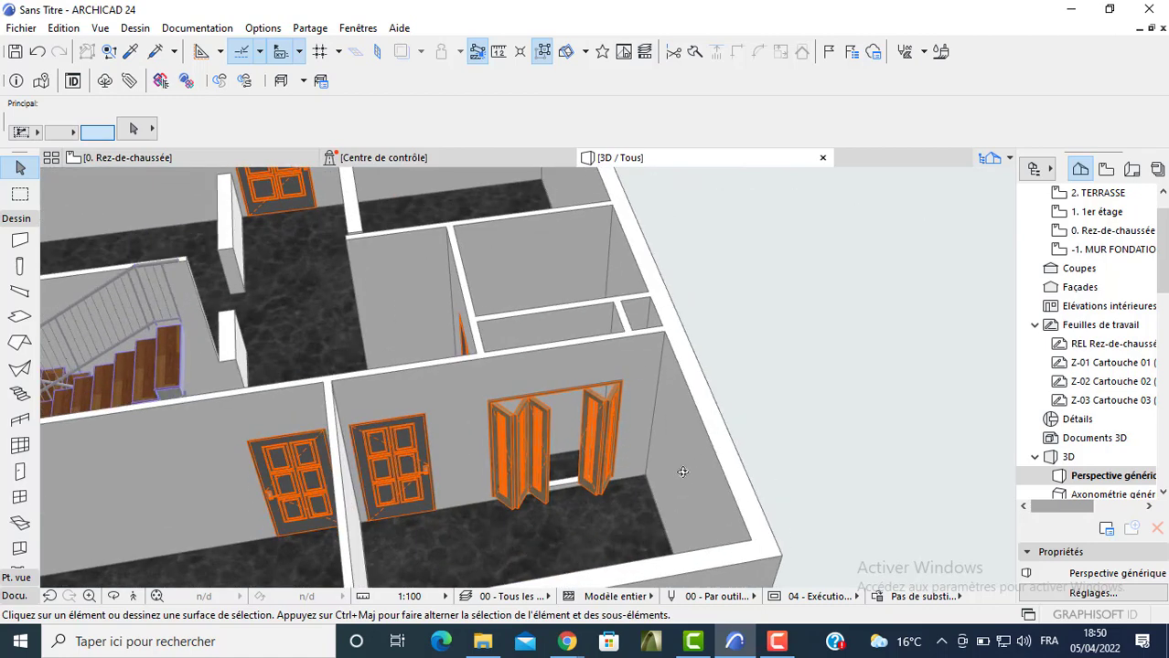
Add a copy of the closet's folding door directly above it, with its sill at 2.20 m and a reduced height
click(586, 371)
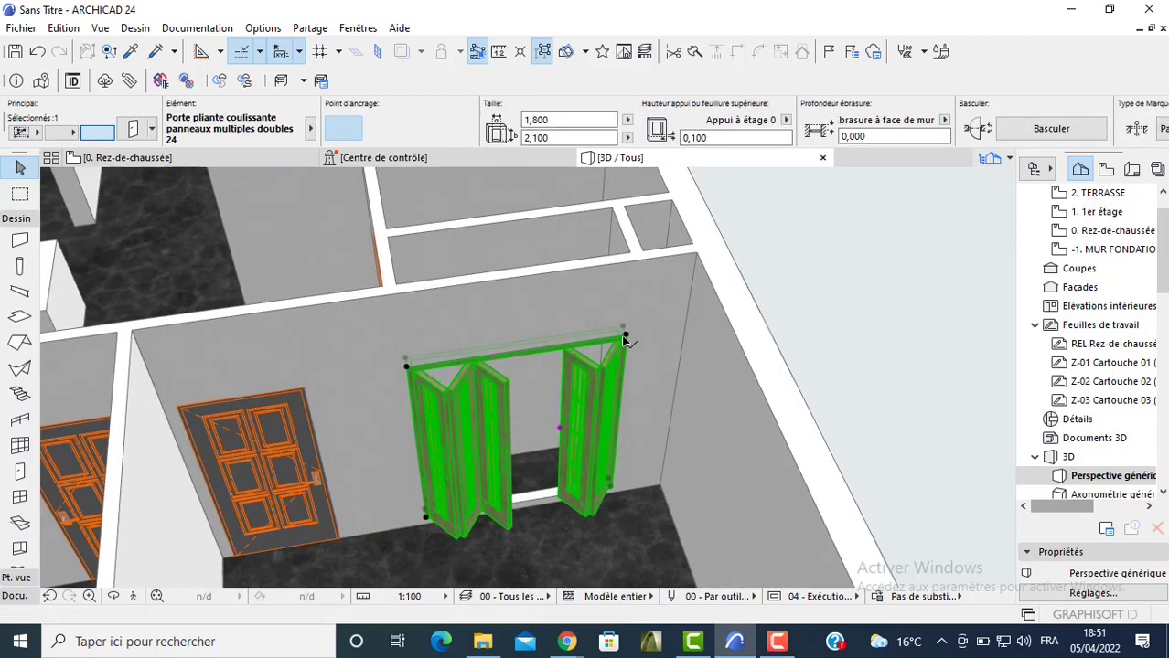
click(624, 330)
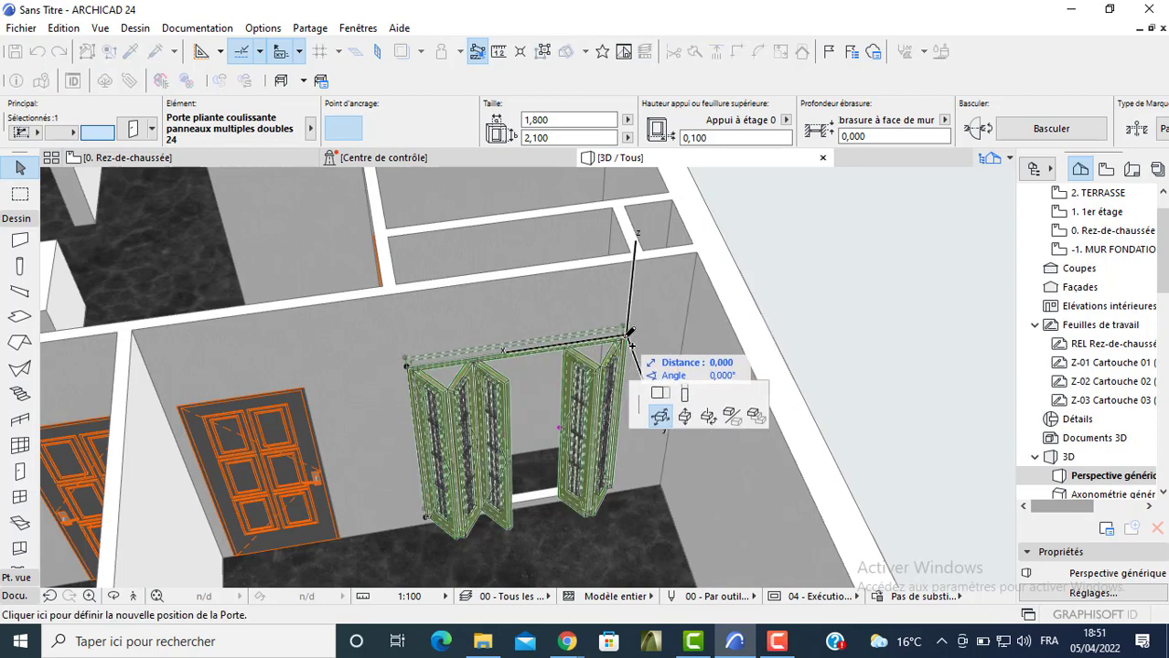
click(631, 343)
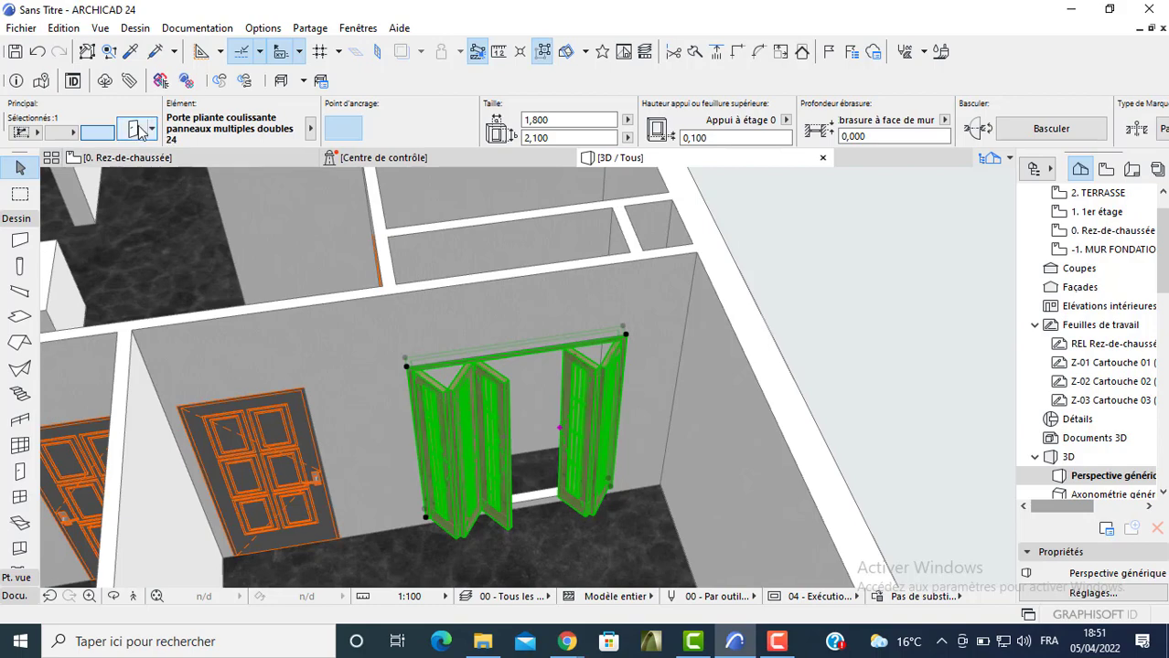
key(ctrl+t)
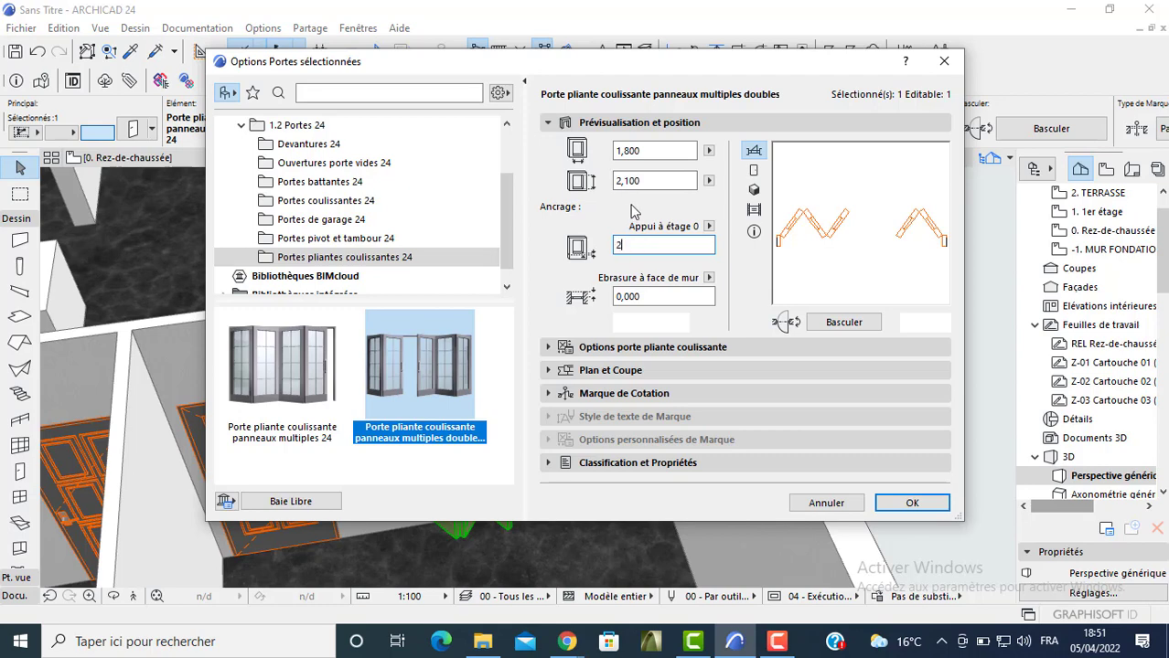
text(2,2)
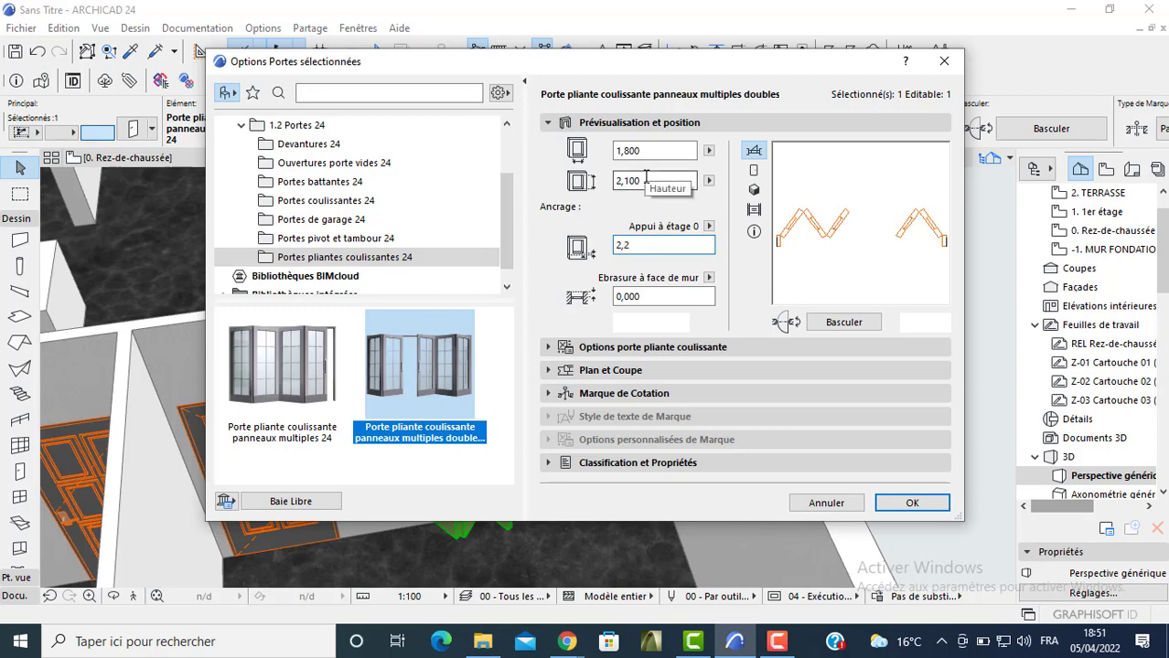
key(shift+Tab)
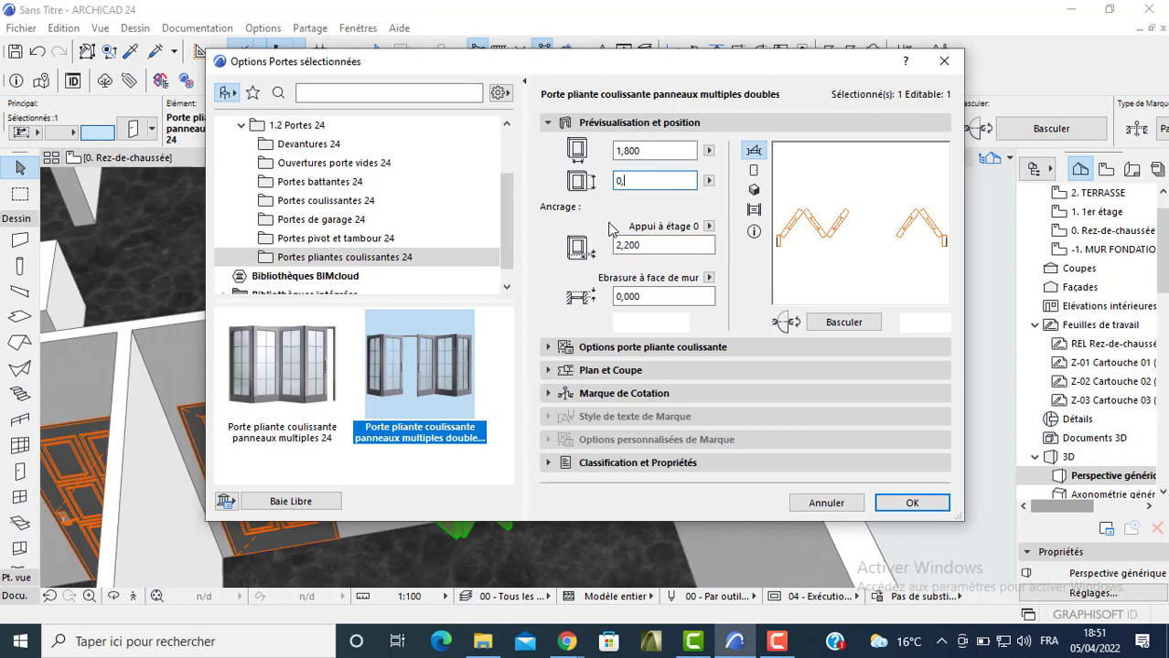
key(Return)
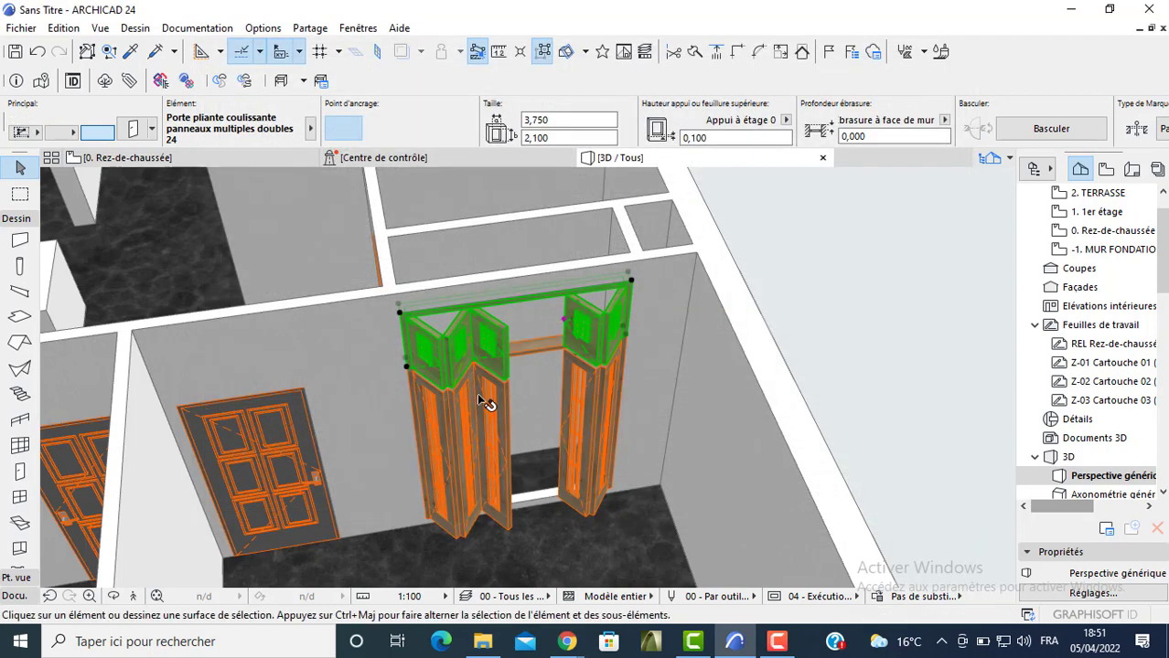
key(Escape)
shift+middle_drag(495, 429, 462, 318)
scroll(494, 365, up, 3)
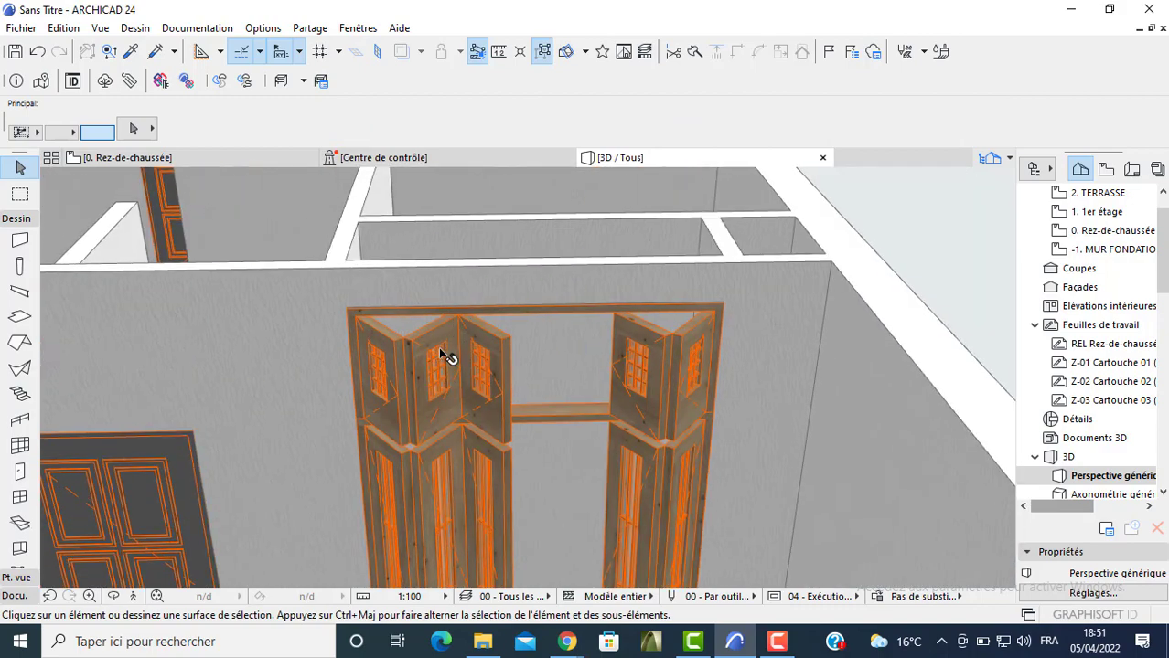
scroll(446, 356, down, 5)
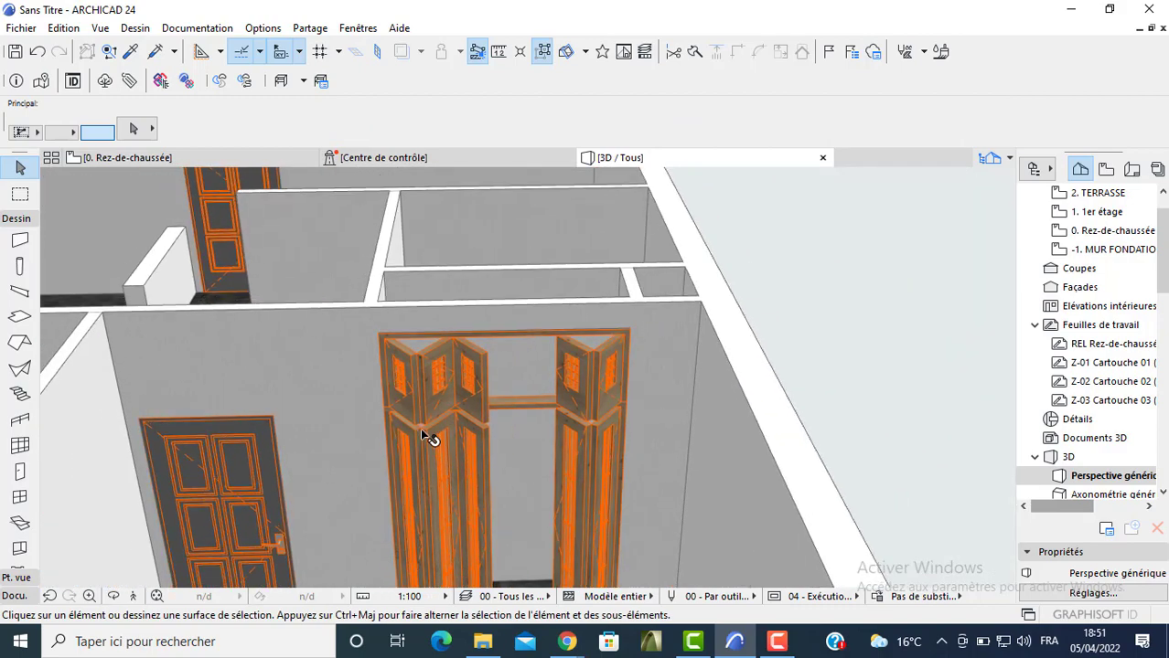
In the ground-floor plan, set the default Fenêtre 24 window to 0.3 m wide and 0.4 m high with a sill height of 17 m
scroll(426, 436, down, 1)
shift+middle_drag(400, 388, 290, 372)
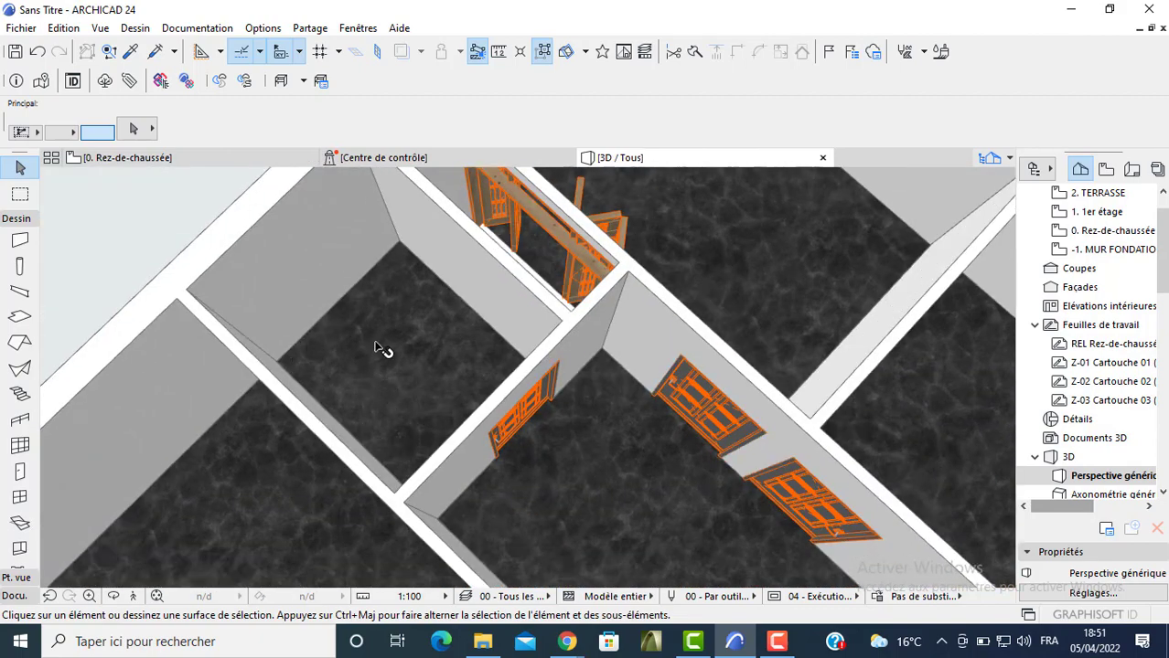
scroll(600, 389, up, 5)
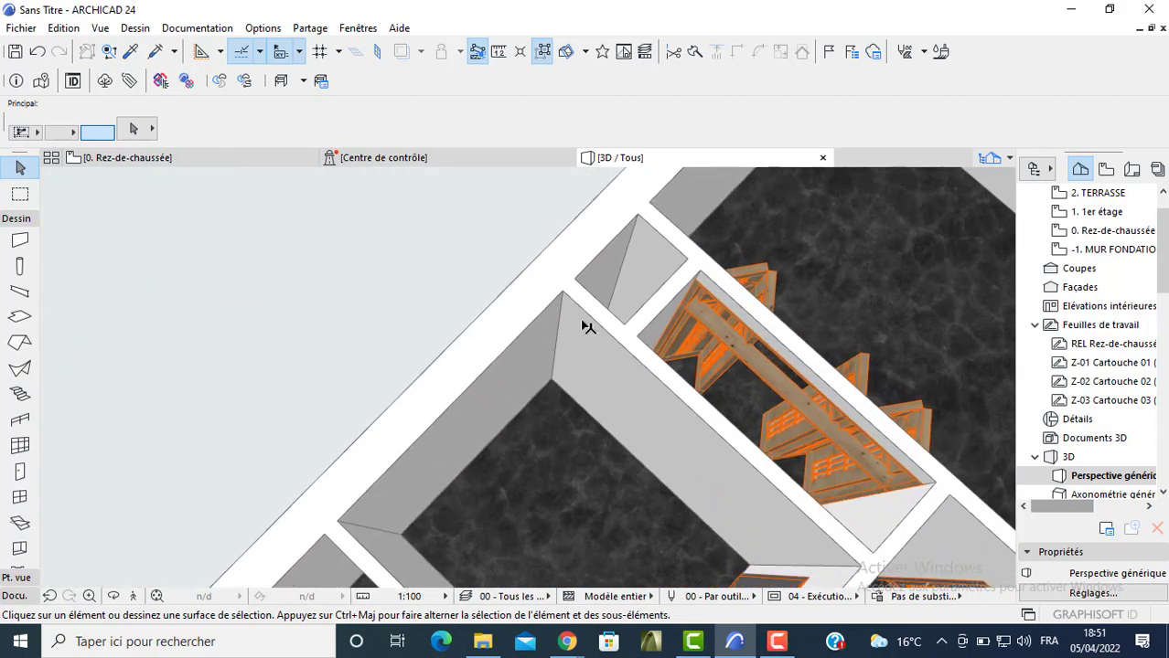
key(F2)
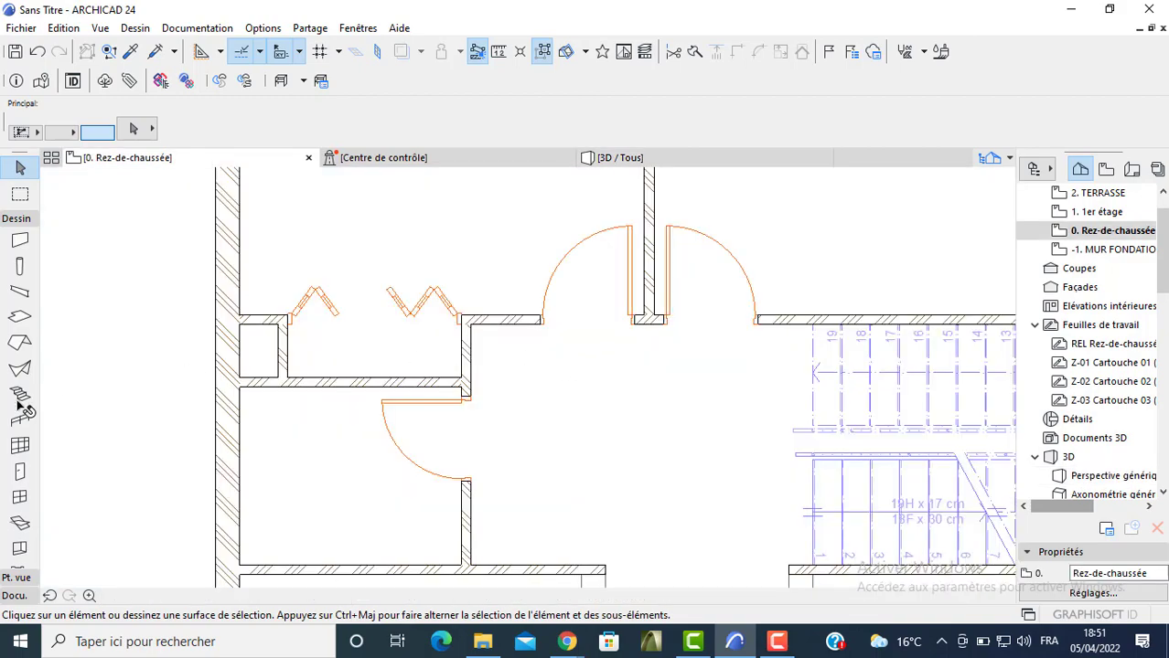
click(20, 497)
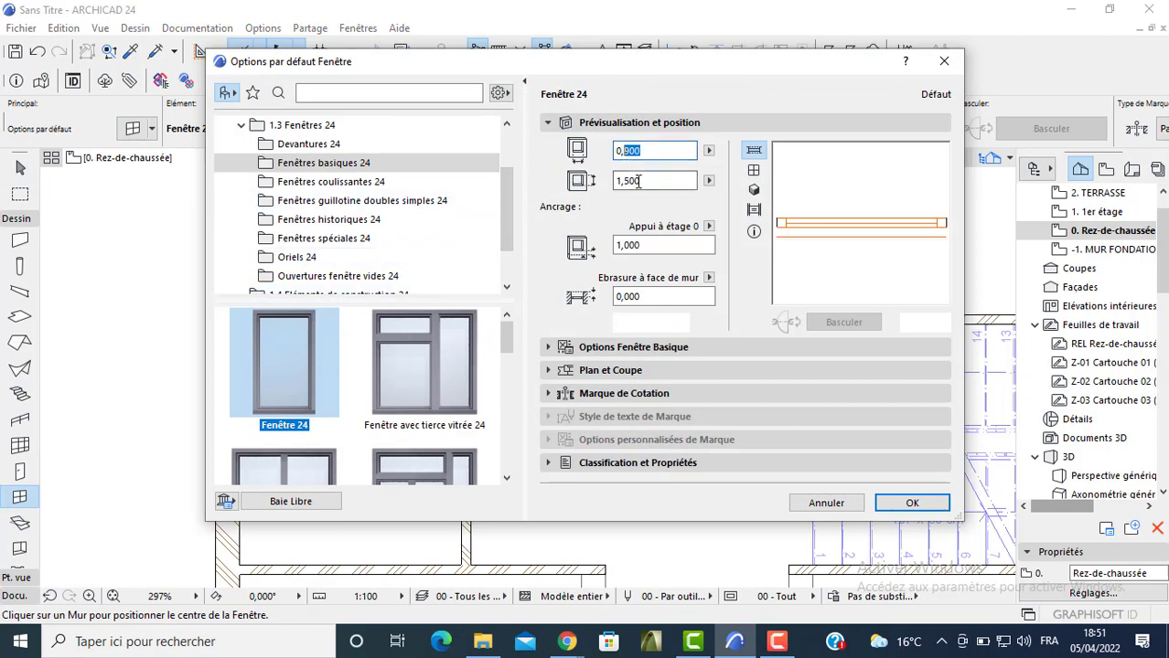
click(638, 180)
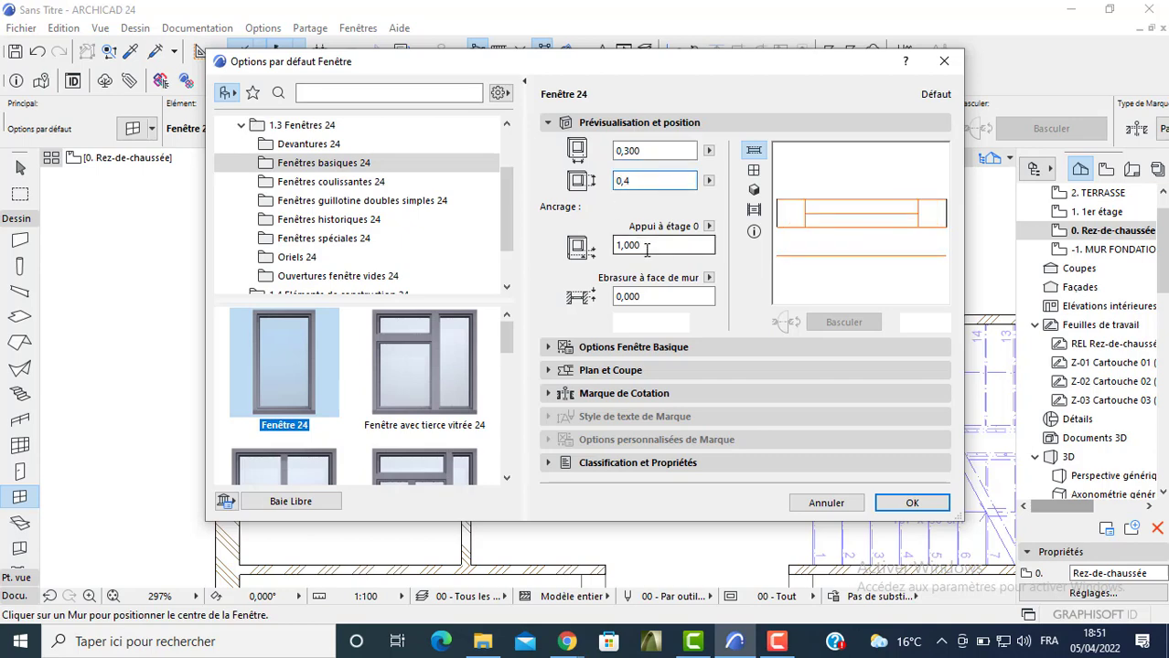
drag(621, 251, 629, 263)
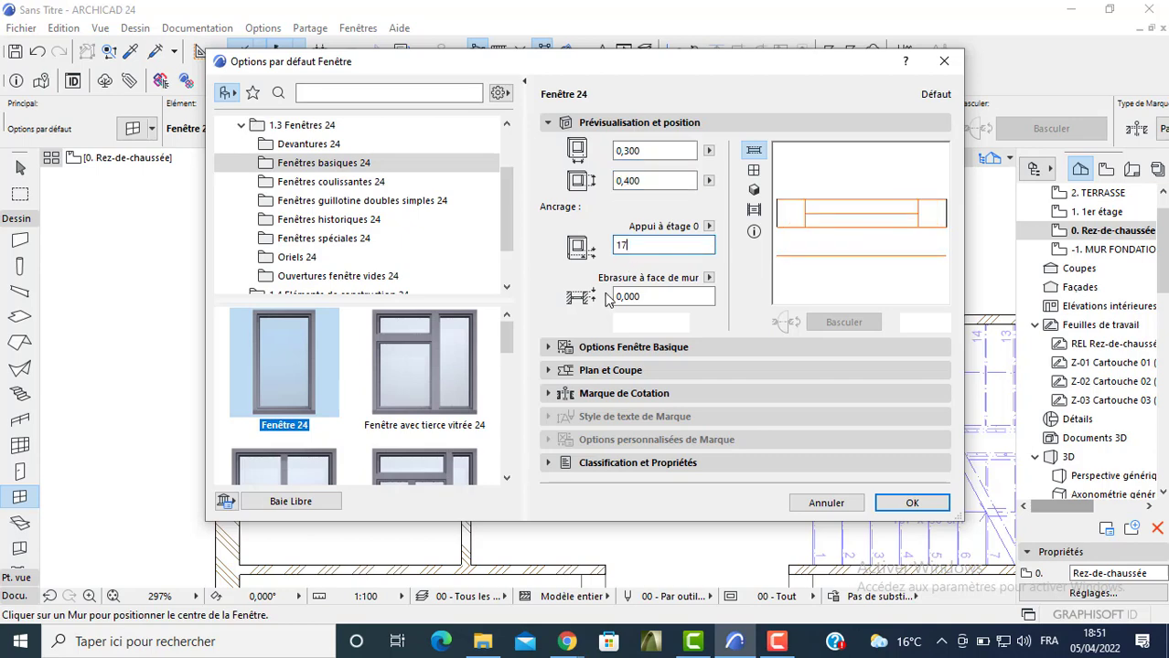
text(7)
key(Return)
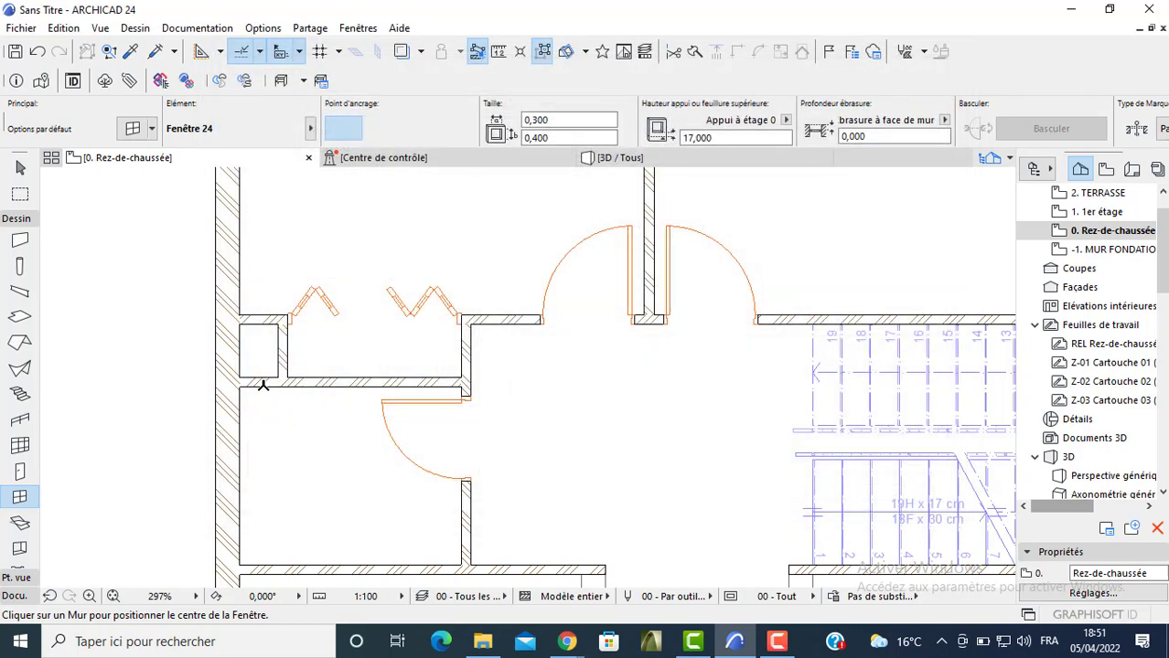
Place the window in the wall between the closet's small side compartment and the room below it
click(259, 387)
click(252, 405)
click(645, 160)
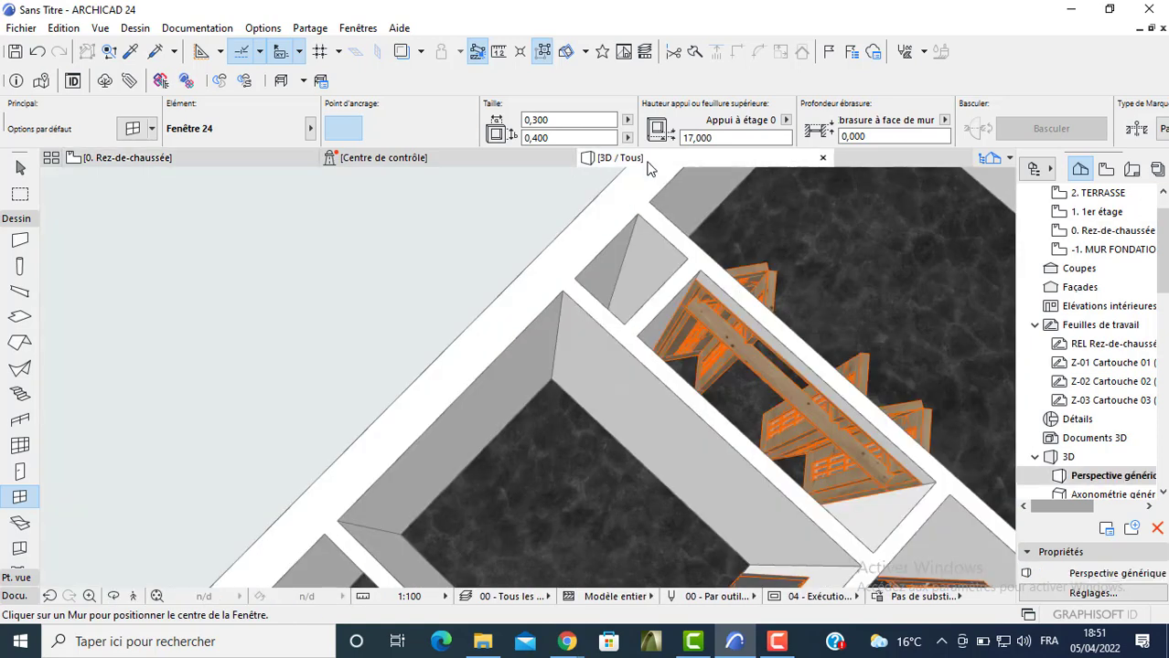
click(175, 162)
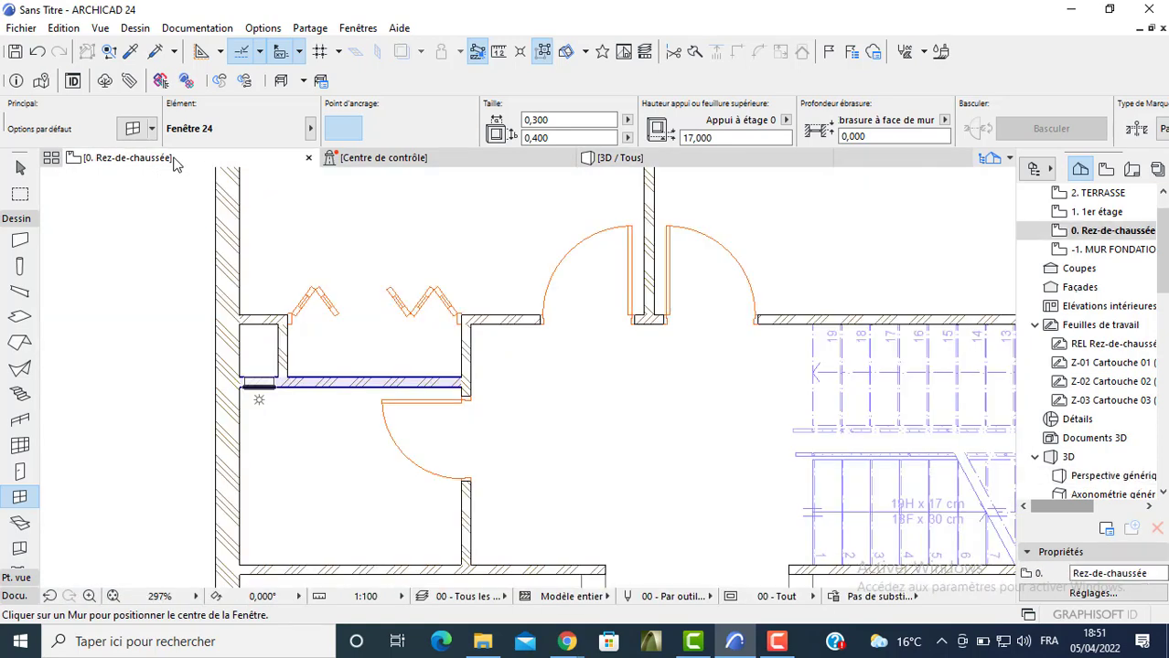
click(260, 387)
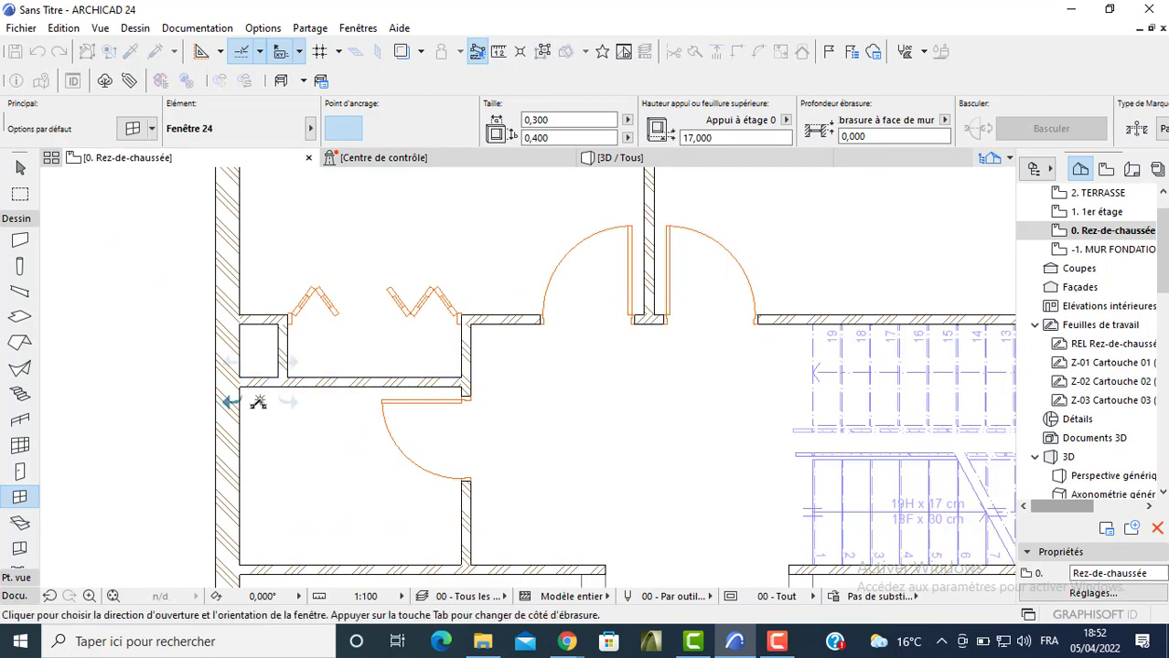
click(259, 402)
key(Escape)
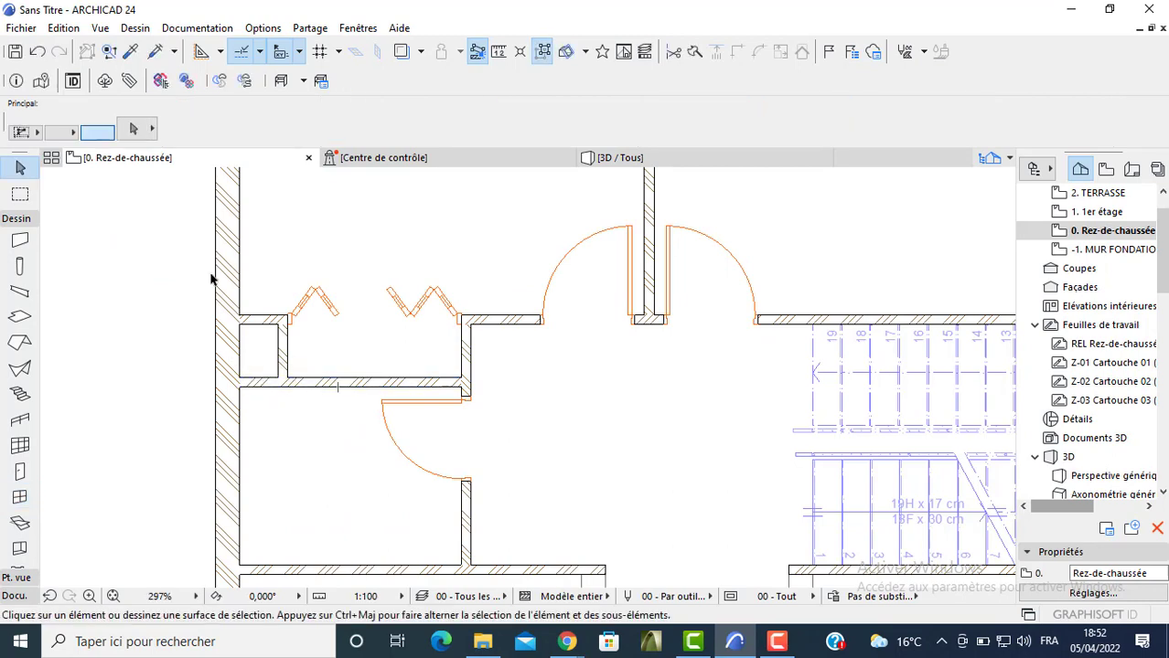
click(19, 497)
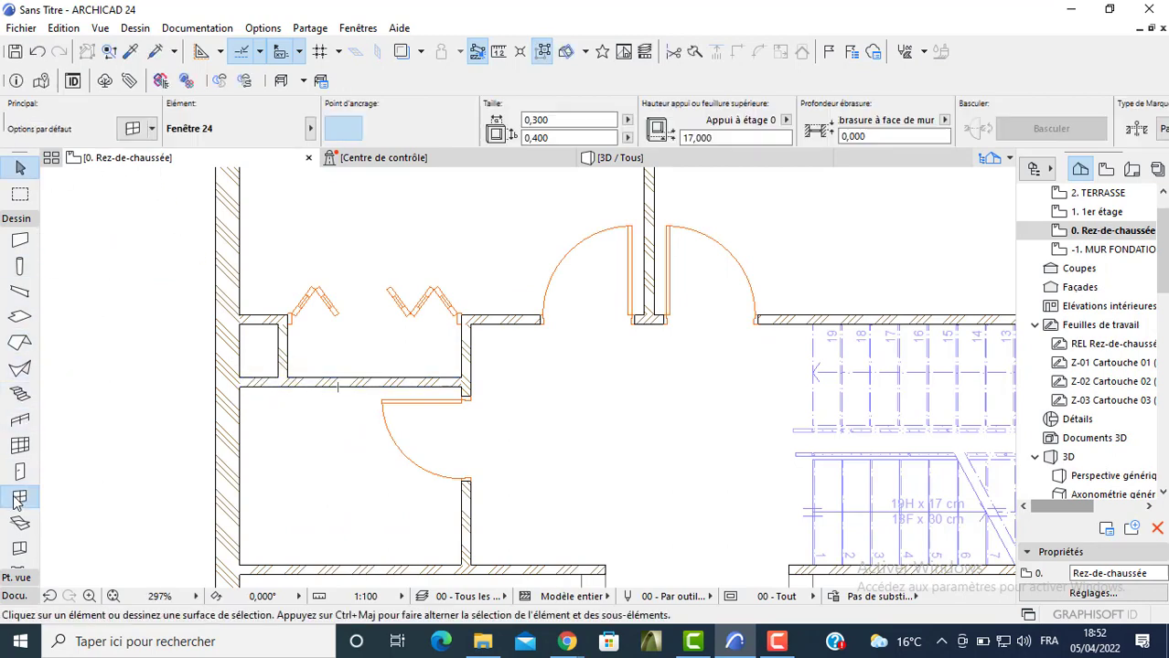
key(ctrl+t)
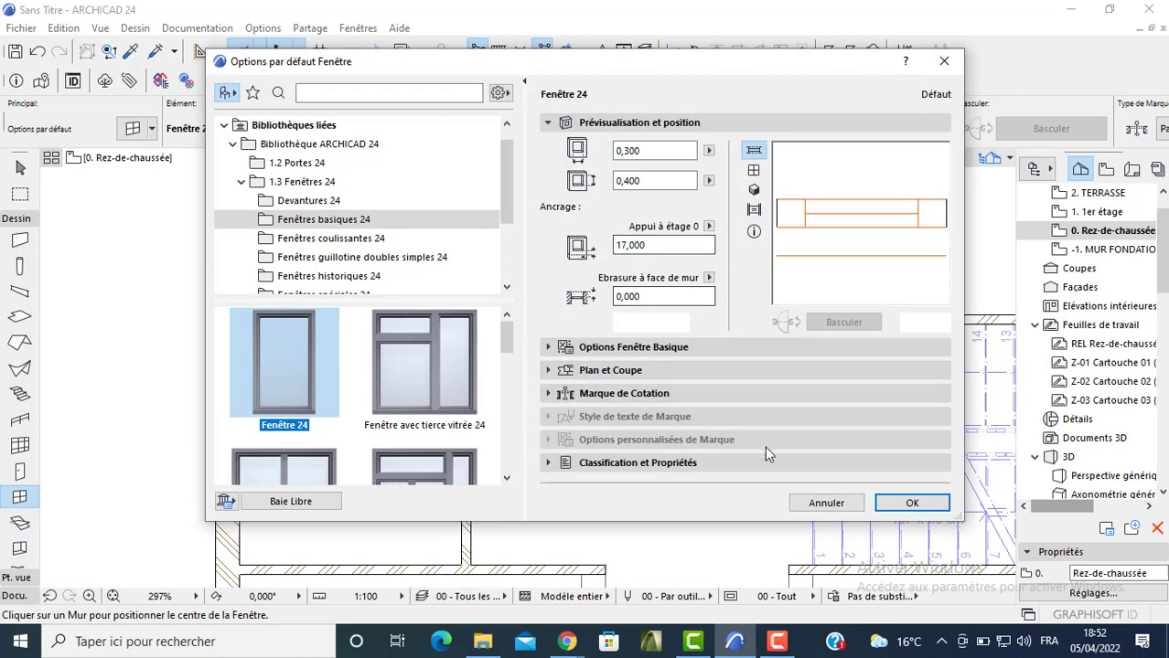
click(824, 506)
In the 3D view, select the small window floating far above the house and set its sill height to 1.7 m
key(F3)
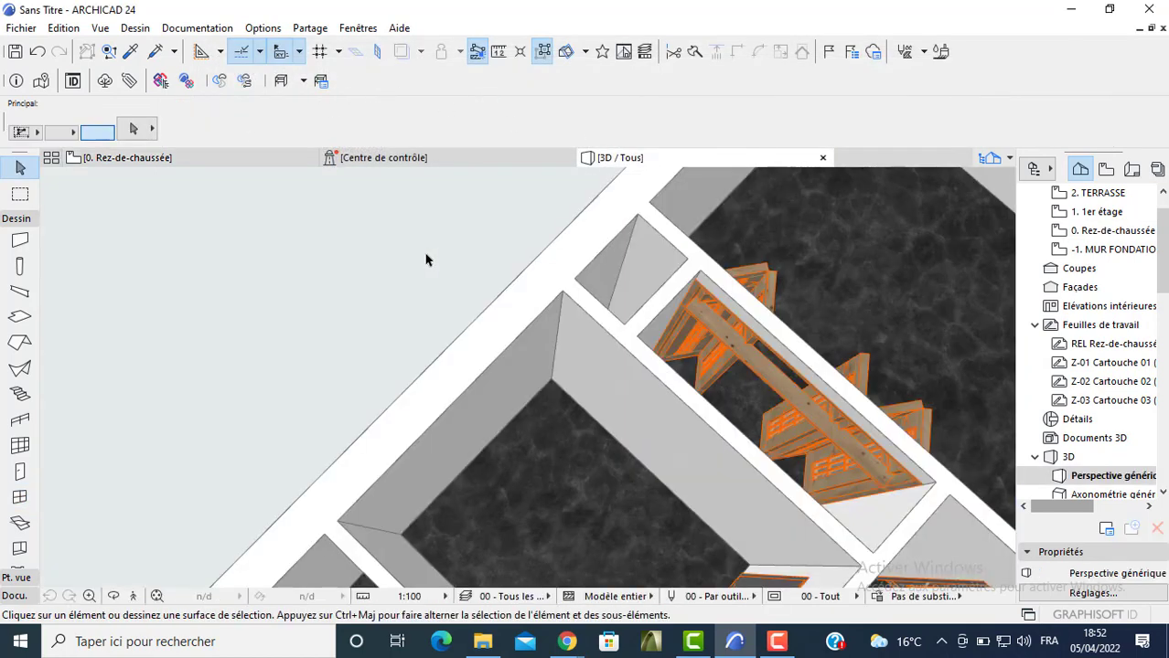
scroll(428, 256, down, 6)
scroll(370, 294, down, 2)
middle_drag(369, 294, 475, 309)
click(482, 299)
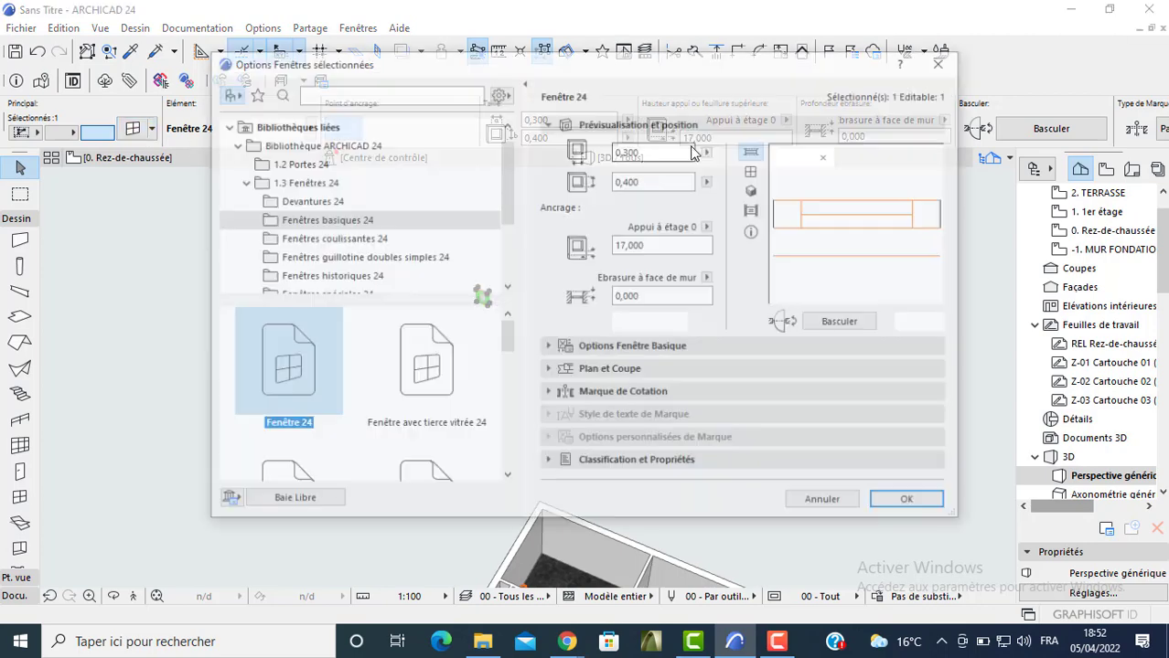
click(619, 245)
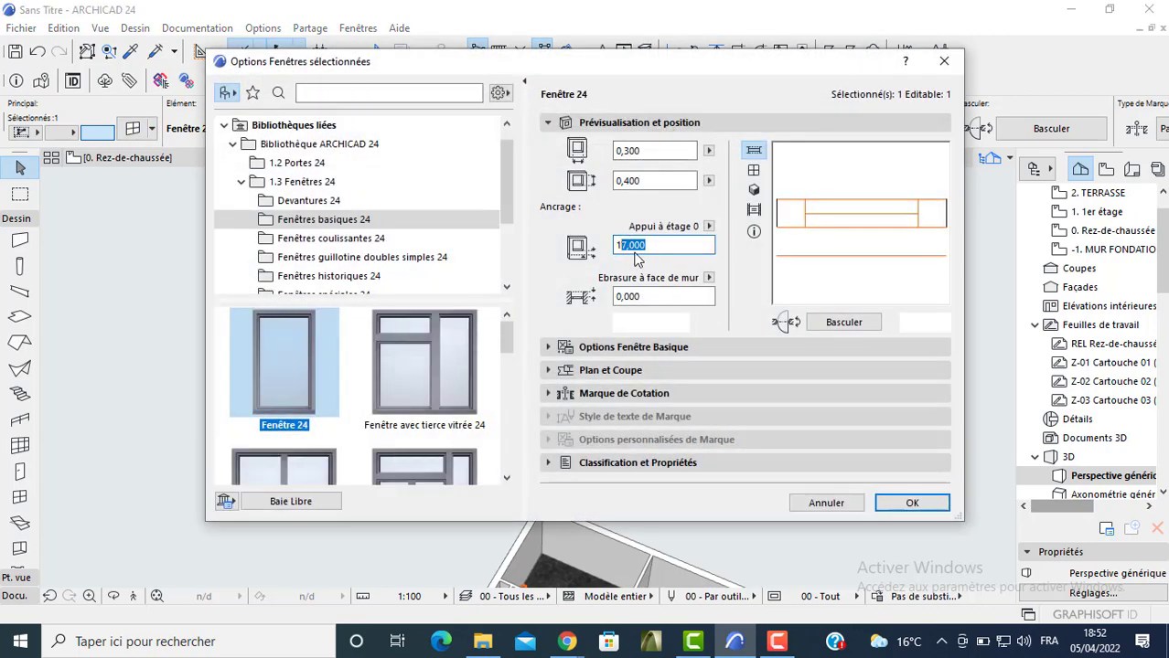
text(,7)
key(Return)
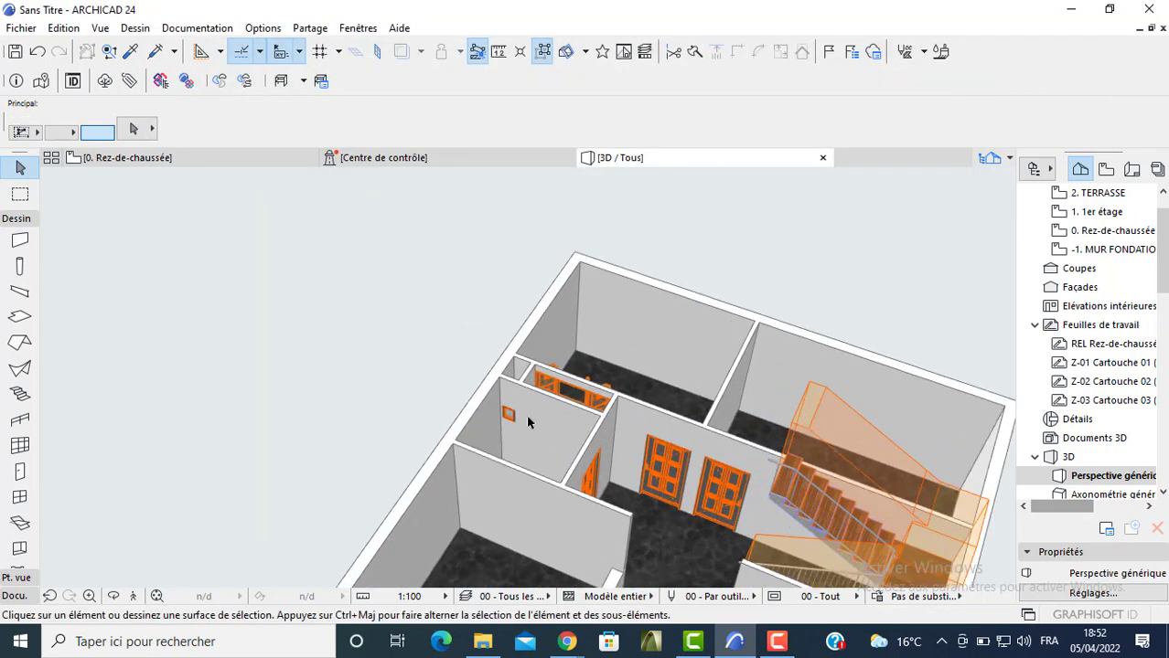
Check the small window's size and sill settings and examine its placement in the wall behind the closet
scroll(528, 421, up, 6)
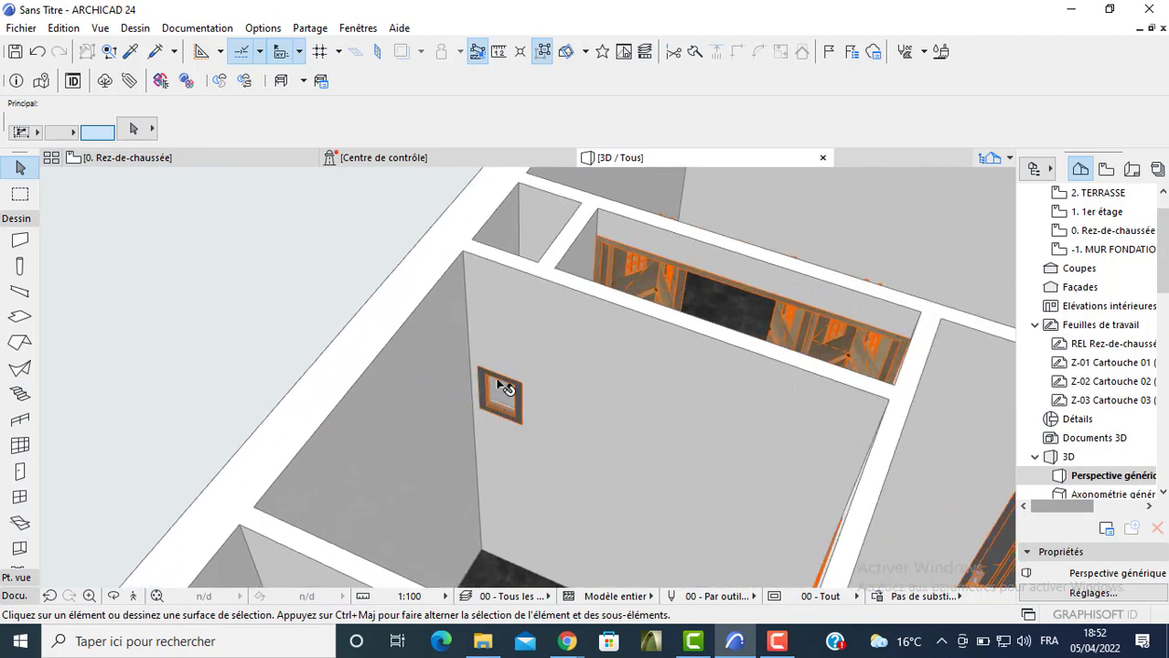
click(505, 389)
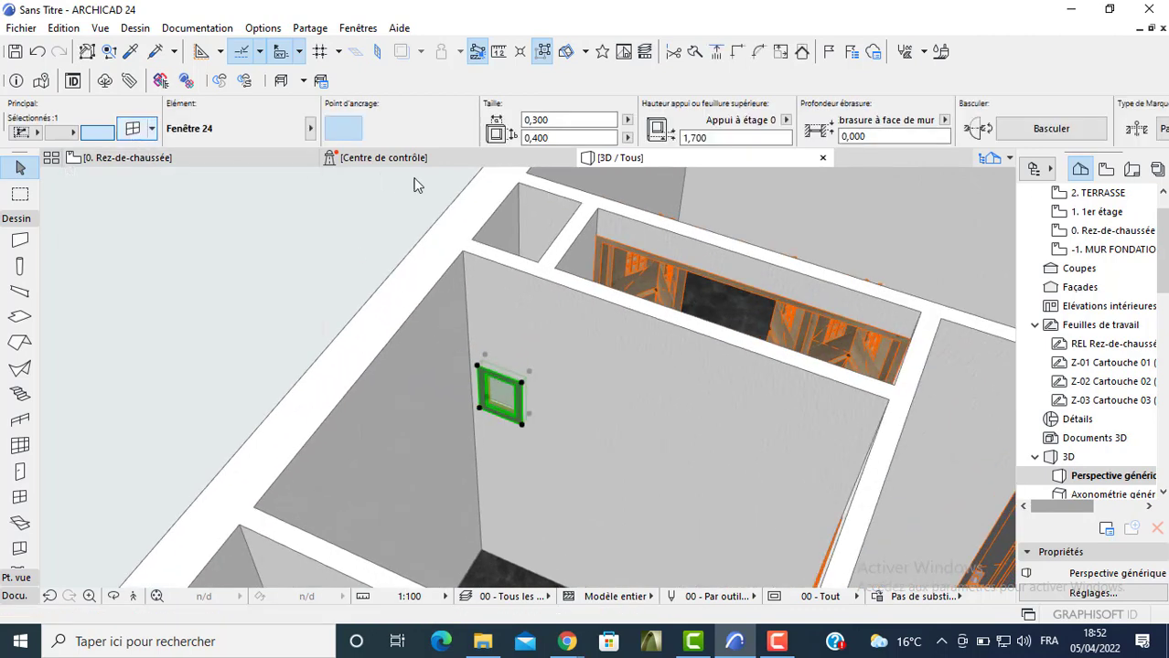
key(ctrl+t)
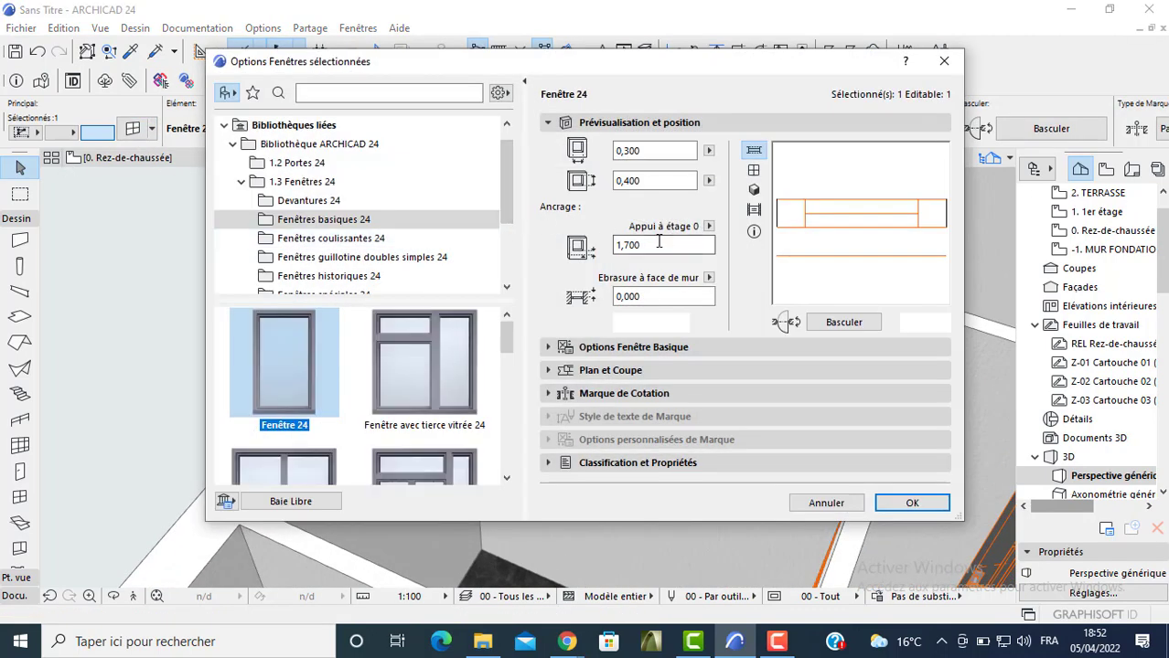
key(Return)
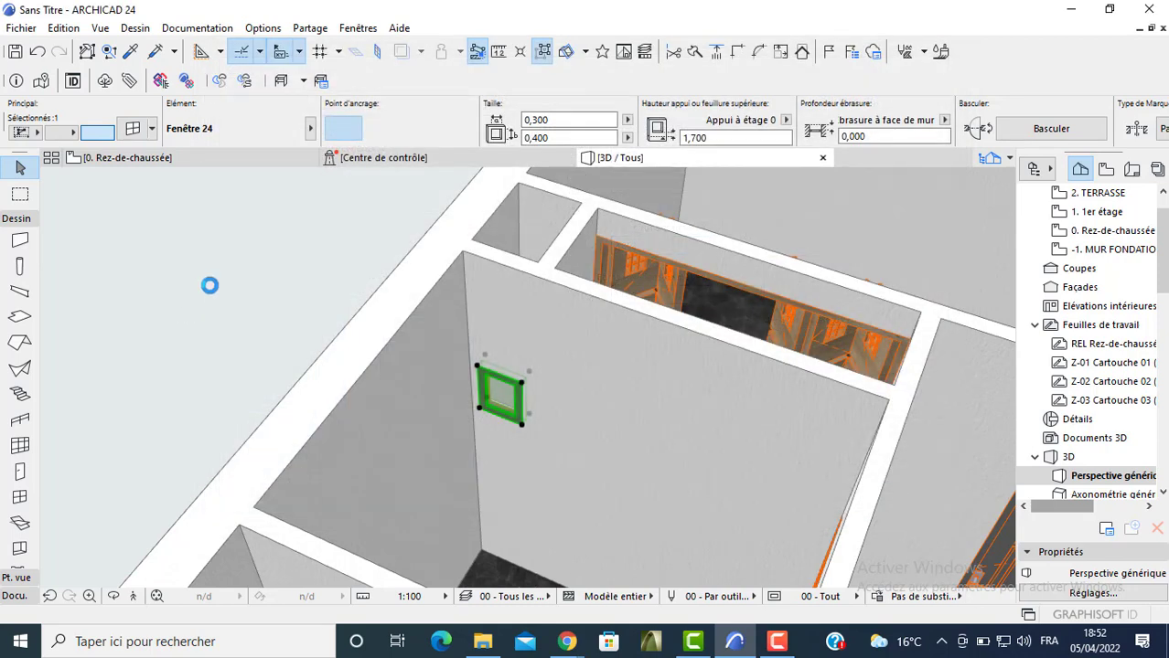
click(255, 302)
shift+middle_drag(254, 301, 294, 339)
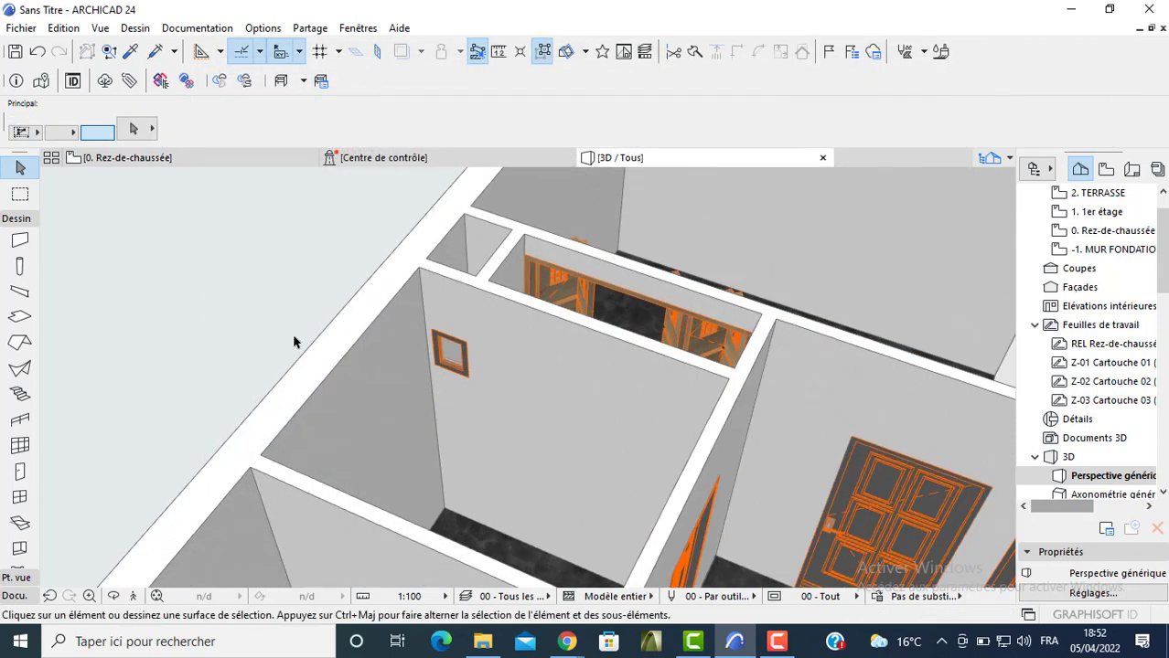
shift+middle_drag(407, 396, 408, 489)
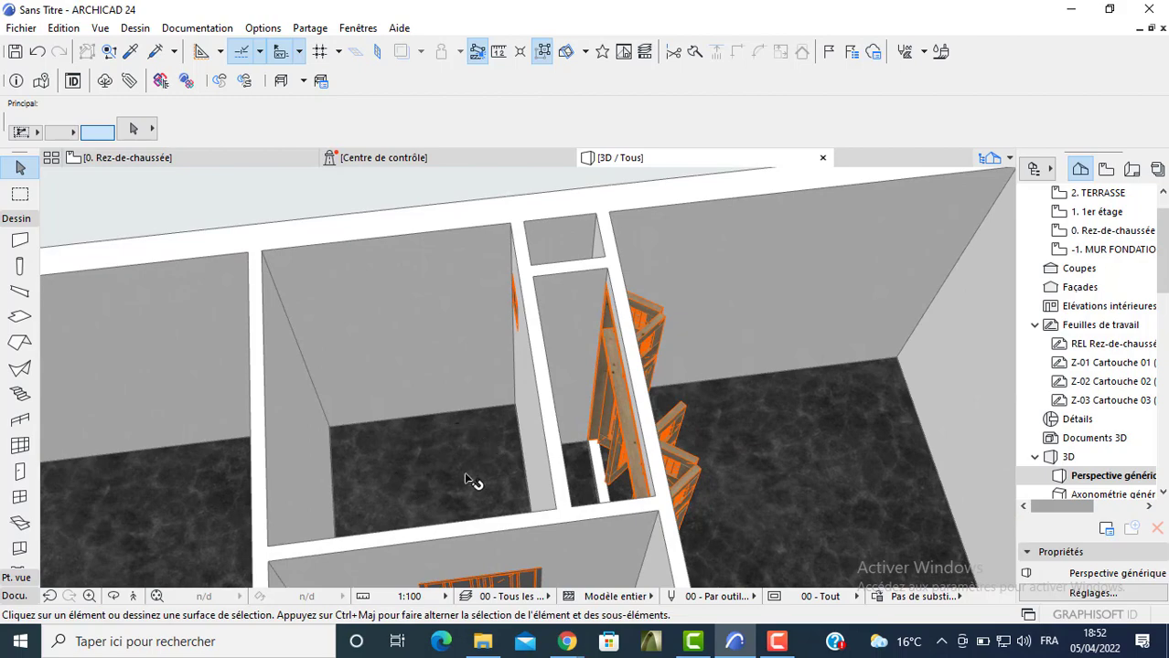
scroll(515, 368, up, 10)
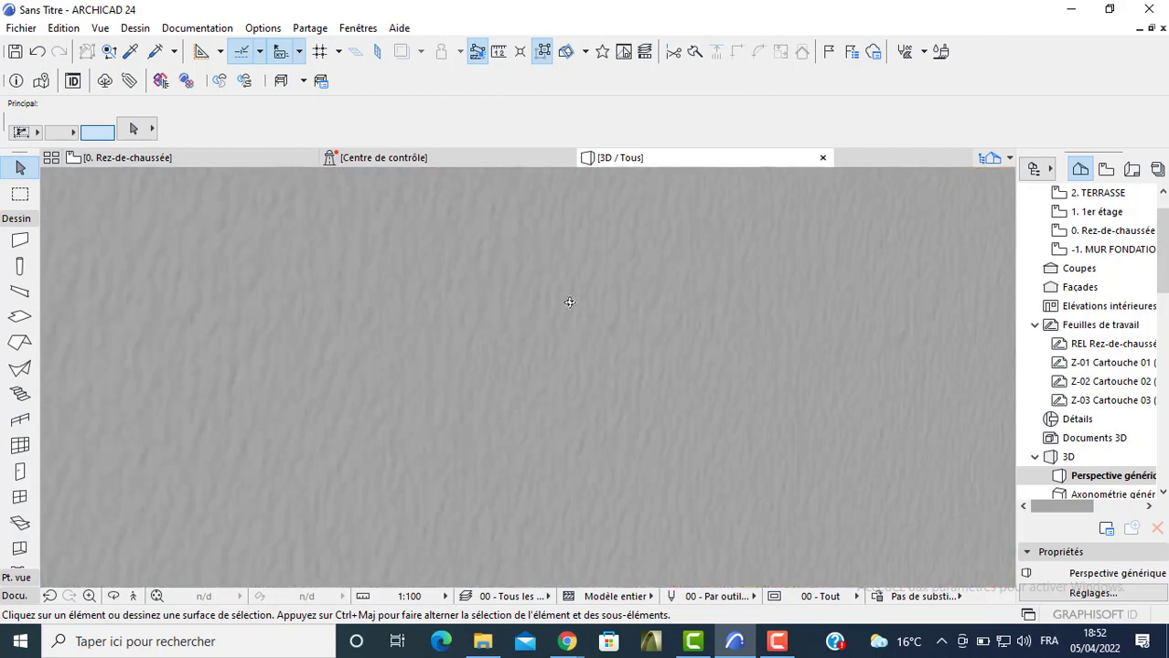
scroll(540, 380, down, 10)
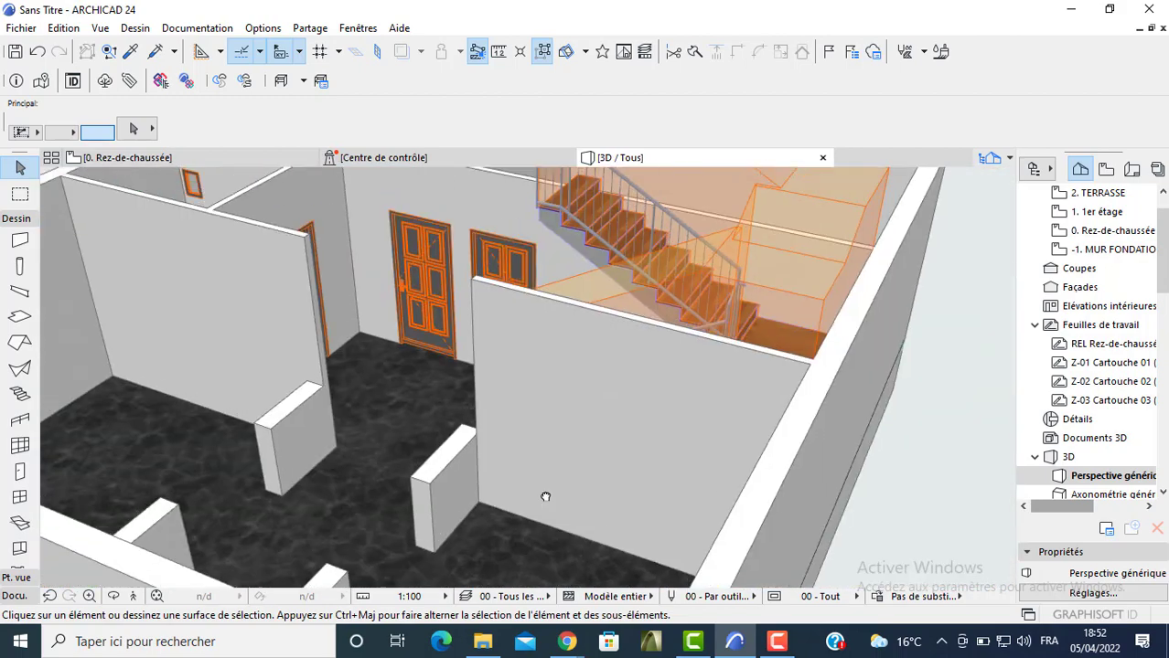
Set the 3D view's model view options to 04 - Exécution (LOD 300) and examine the interior stair and front entrance
click(813, 600)
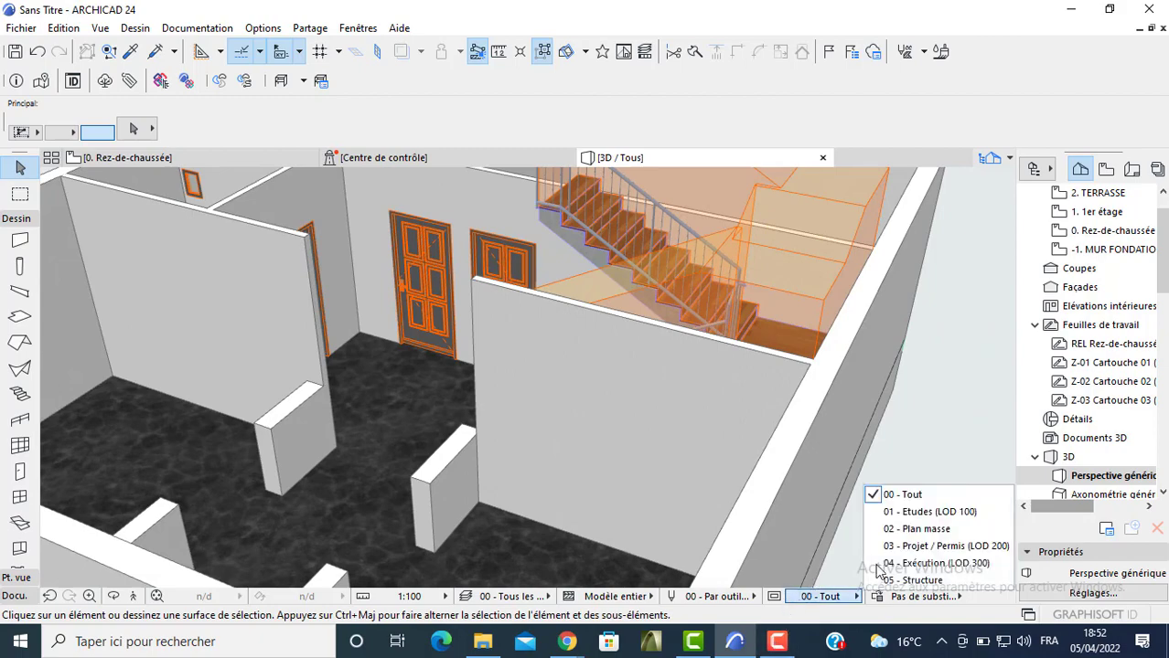
click(921, 564)
shift+middle_drag(882, 552, 1022, 423)
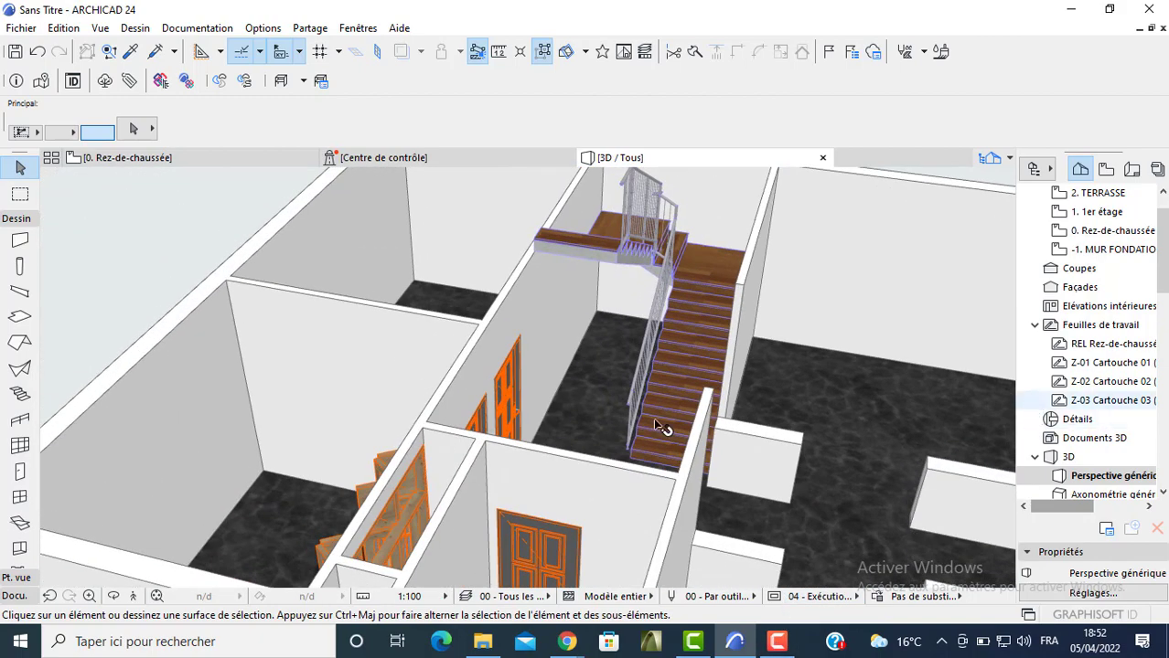
shift+middle_drag(574, 431, 629, 330)
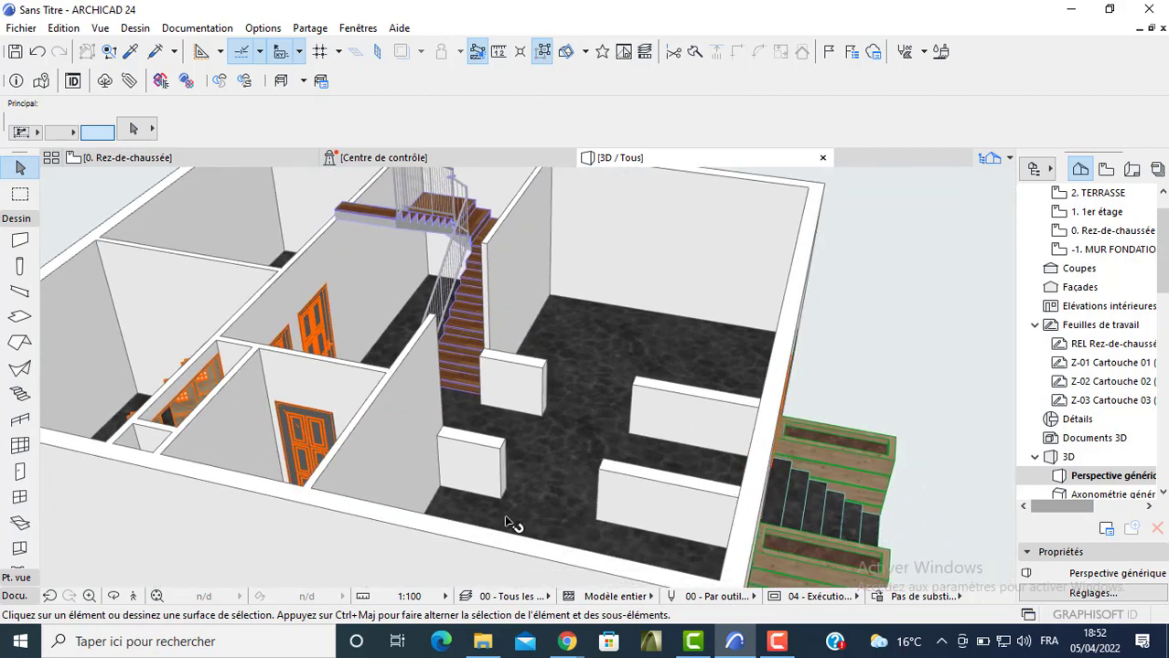
shift+middle_drag(599, 473, 493, 430)
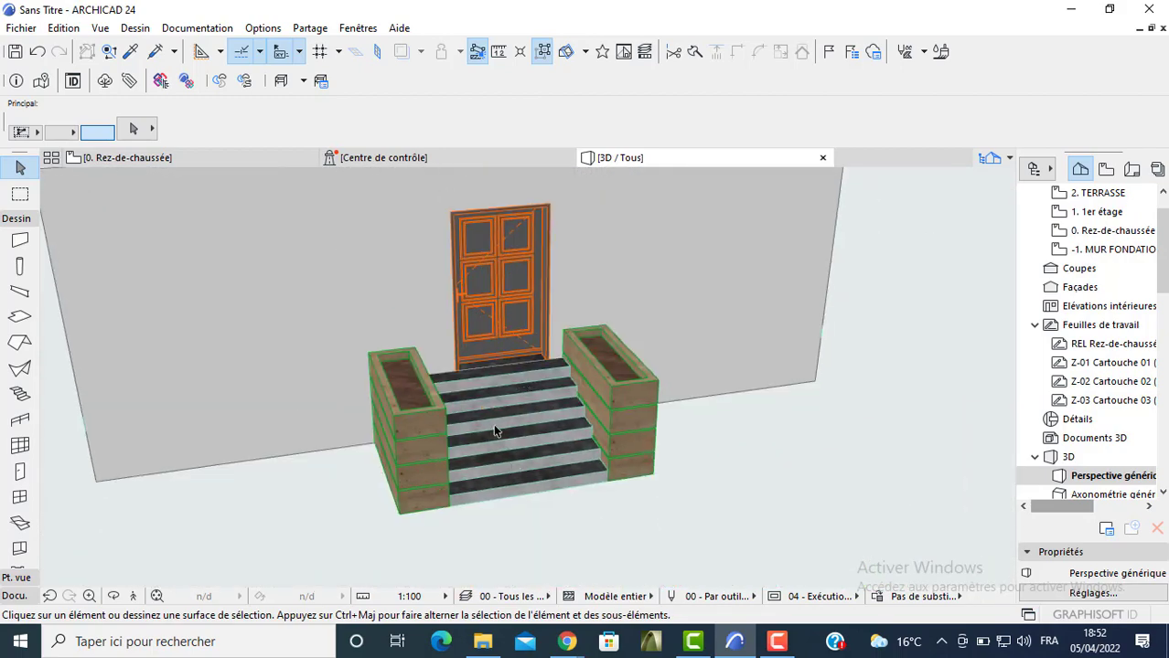
shift+middle_drag(650, 439, 564, 455)
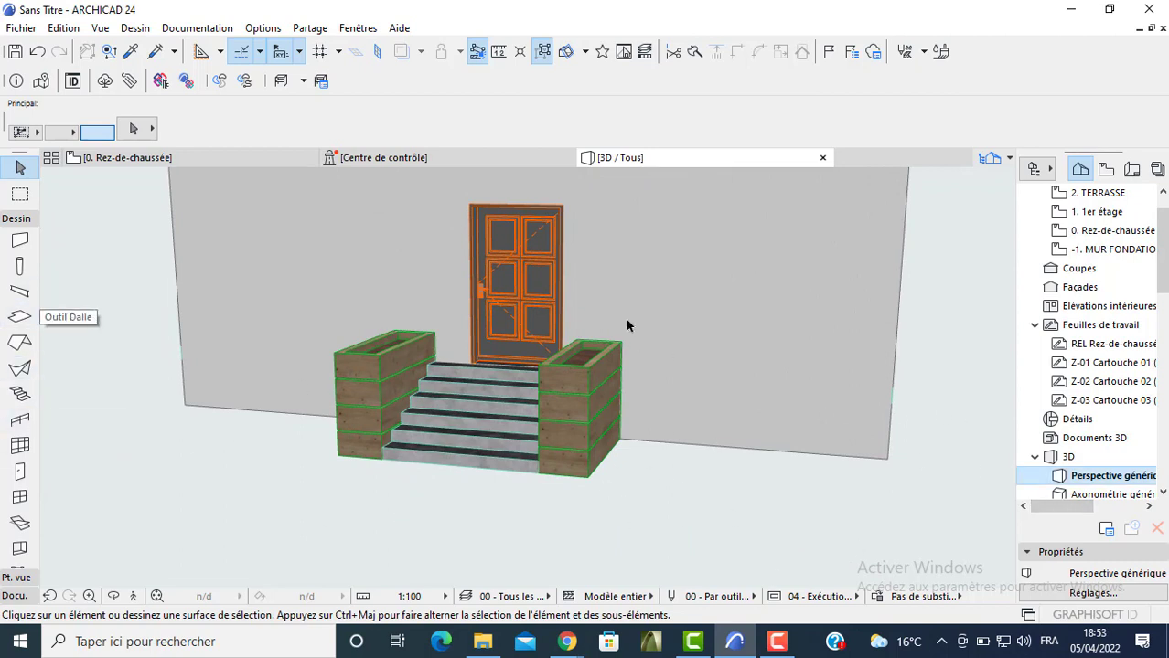
scroll(924, 199, down, 2)
shift+middle_drag(736, 336, 677, 313)
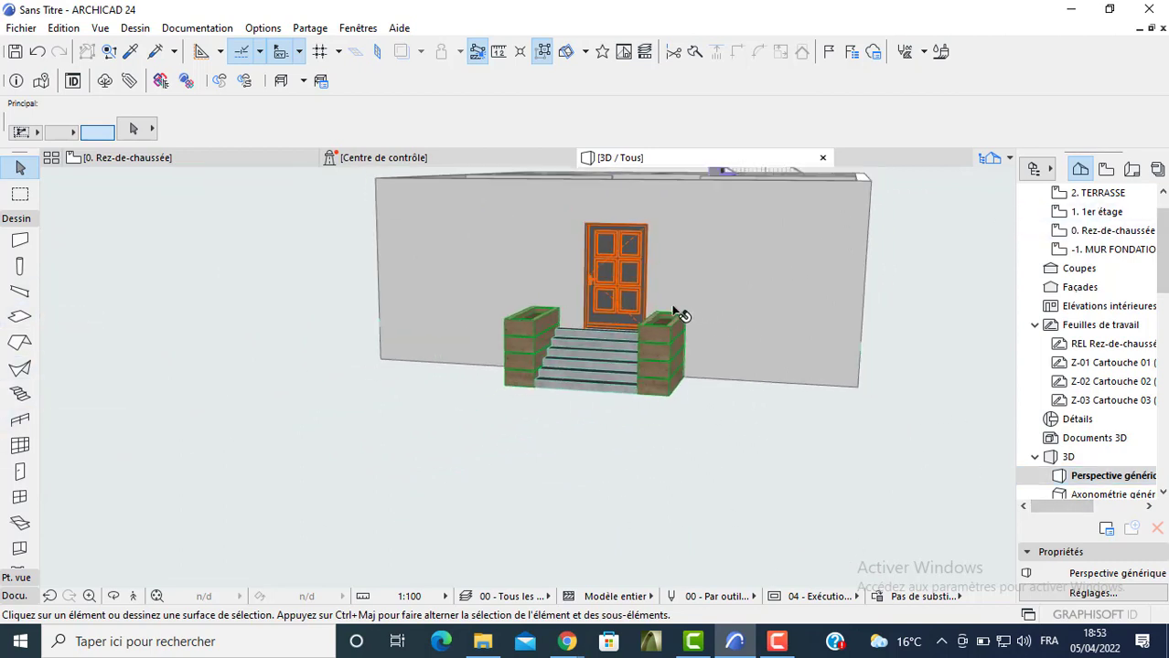
On the -1. MUR FONDATION storey, set the Wall tool defaults to an unlinked top, 1.5 m height and 0.25 m thickness
key(F2)
double_click(1114, 249)
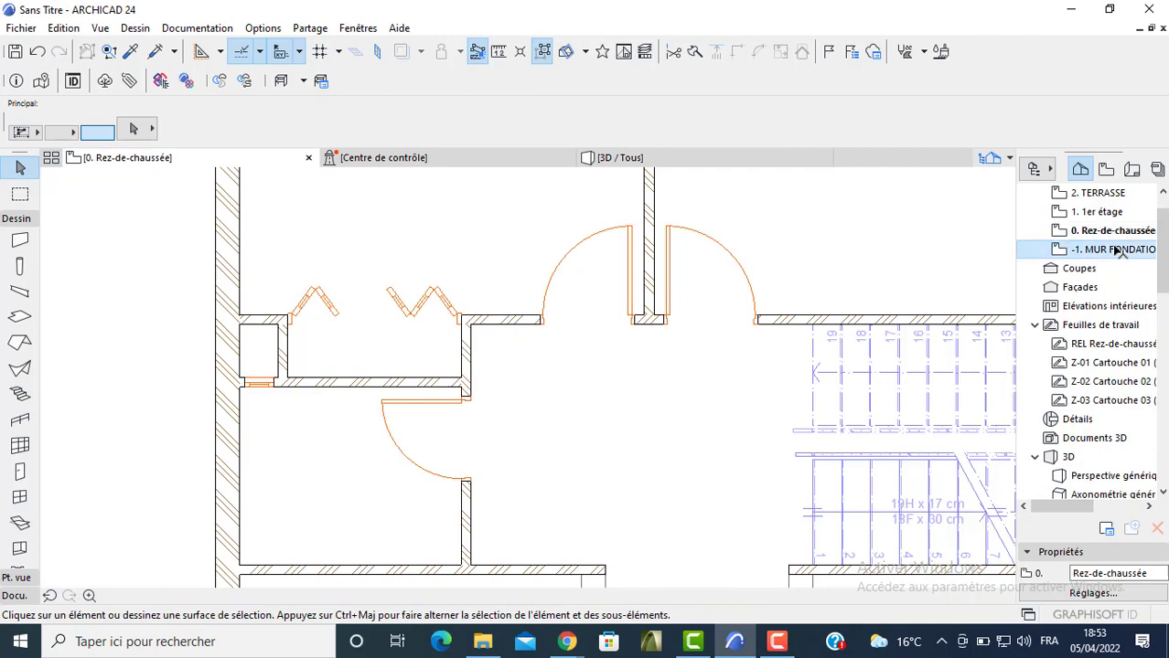
scroll(293, 291, down, 3)
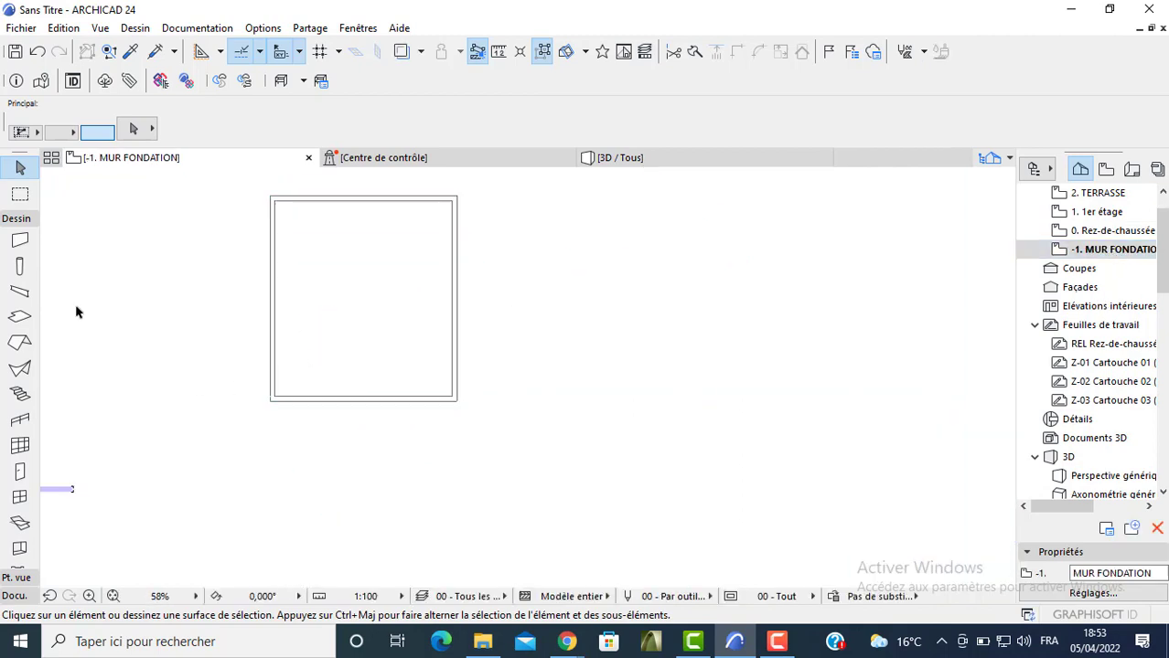
click(20, 240)
key(ctrl+t)
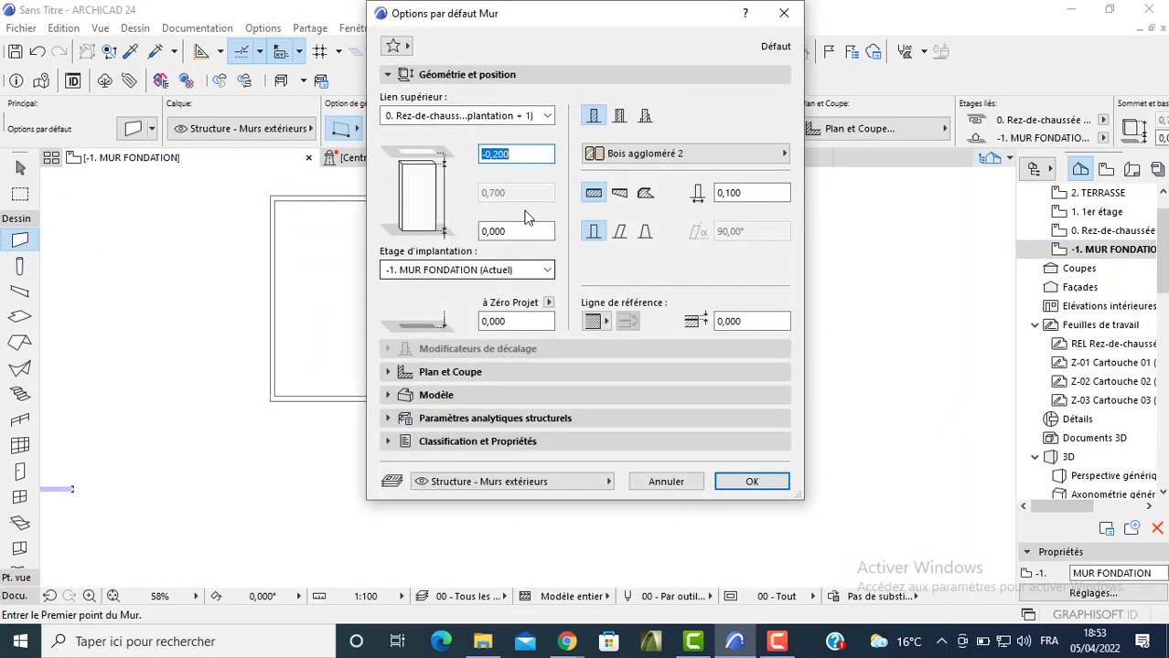
click(499, 117)
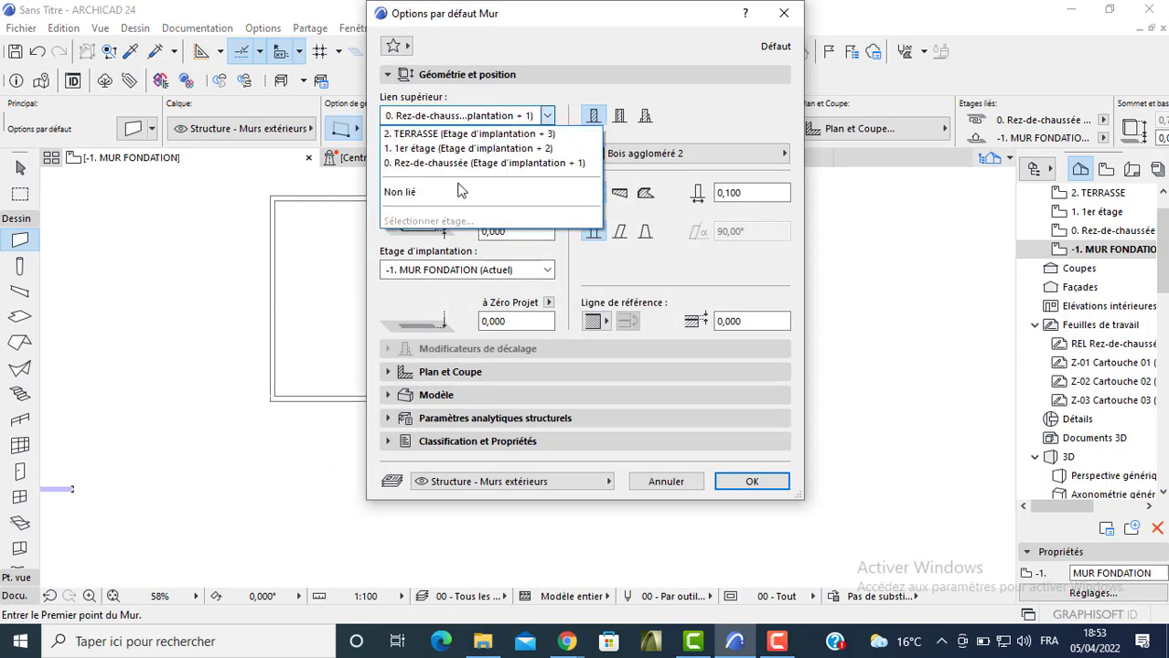
click(512, 189)
click(514, 194)
text(1,5)
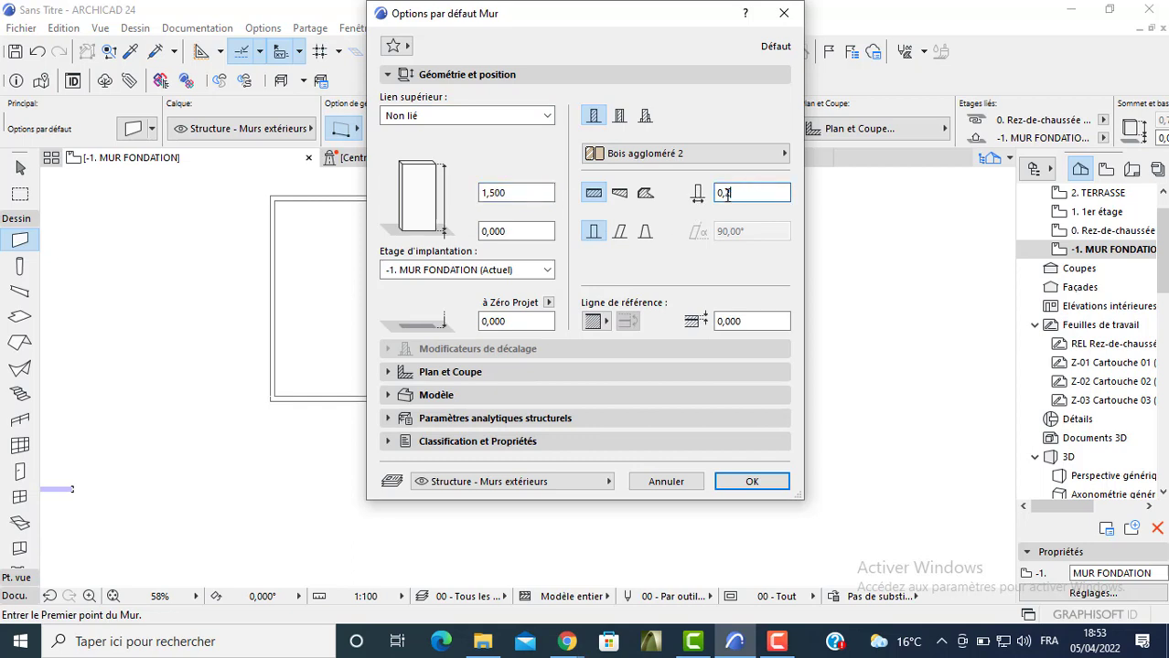
key(Tab)
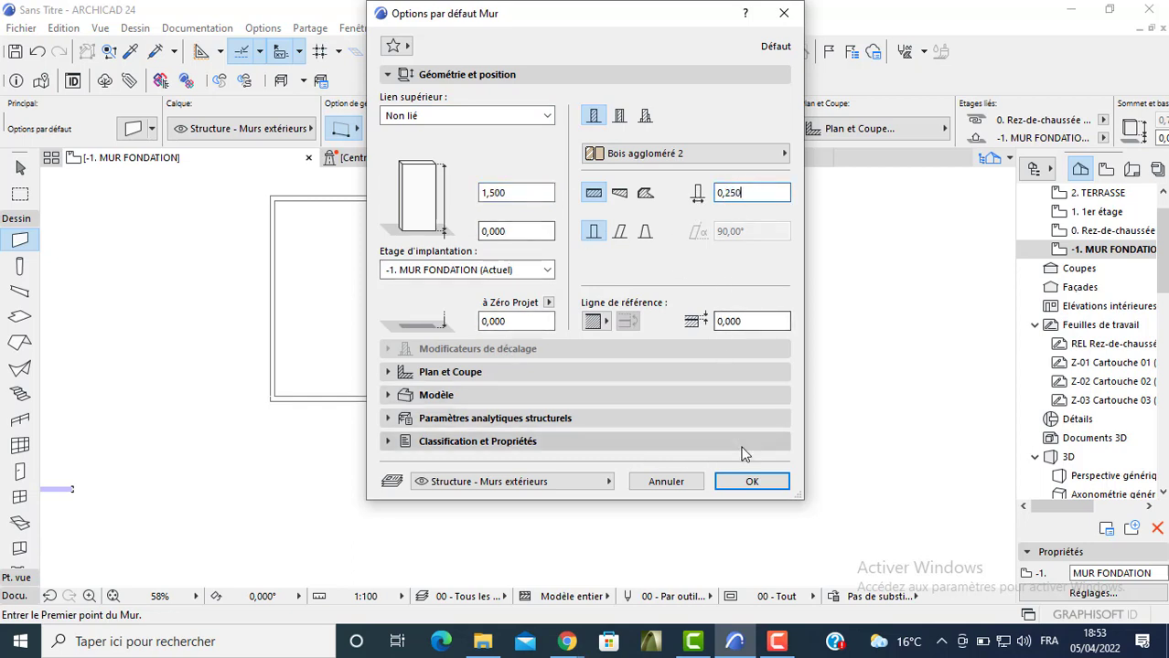
click(751, 482)
Draw three walls enclosing a 5 m deep area across the full width of the entrance side and check them in 3D
scroll(271, 399, up, 2)
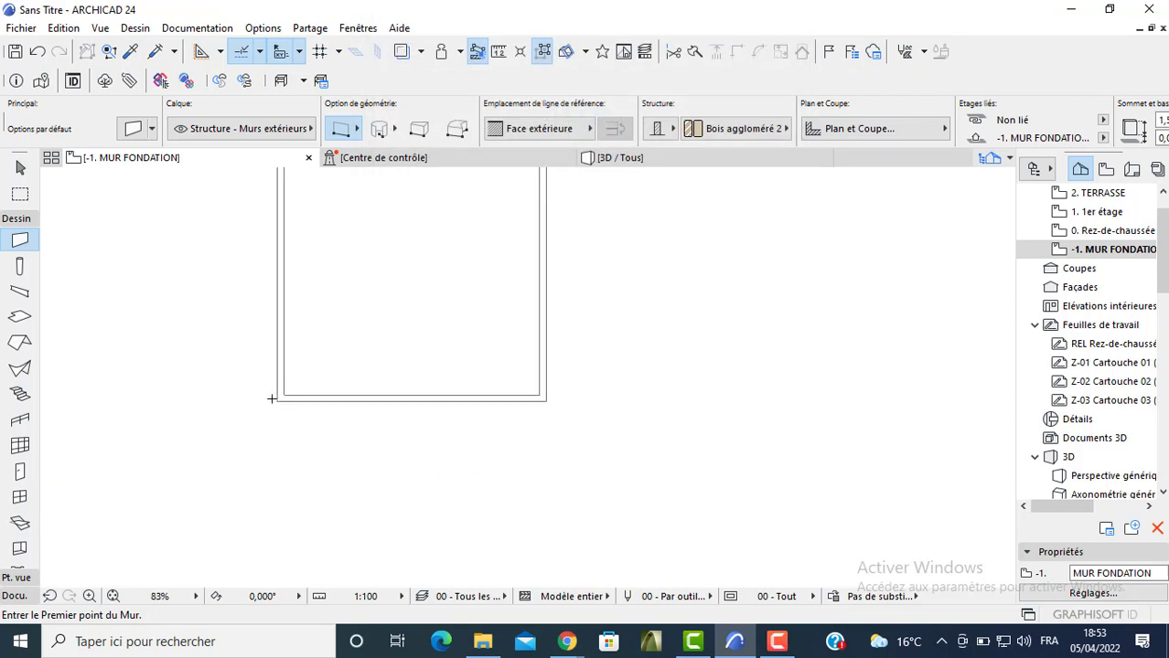
click(277, 399)
middle_drag(286, 473, 308, 347)
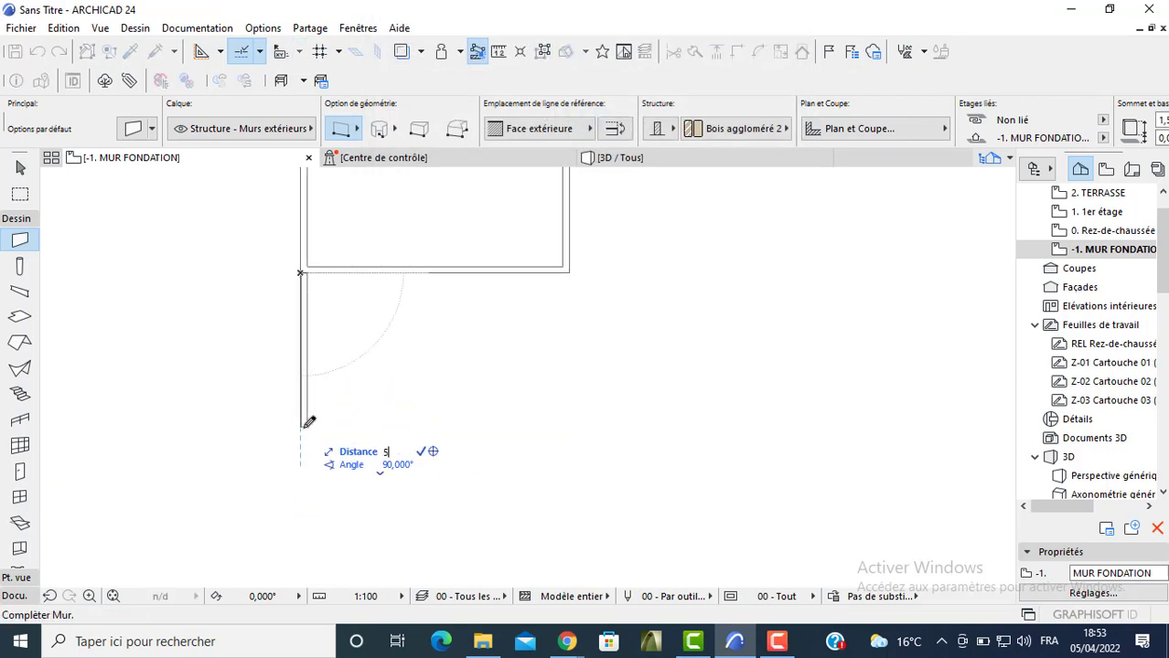
click(305, 419)
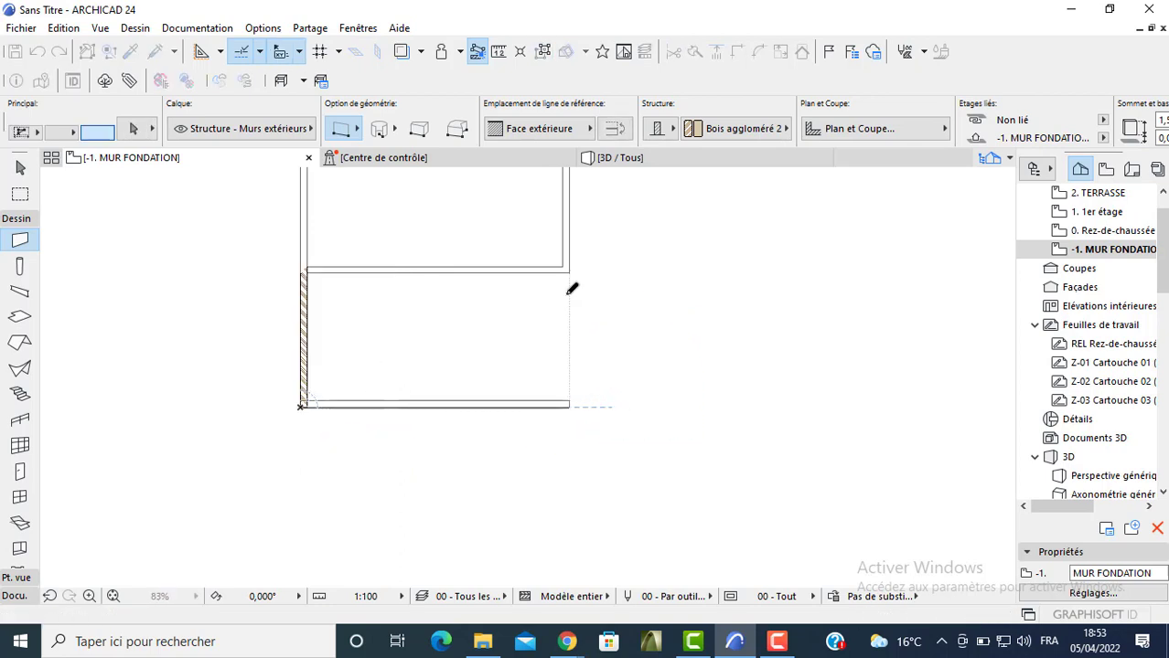
double_click(568, 404)
click(570, 404)
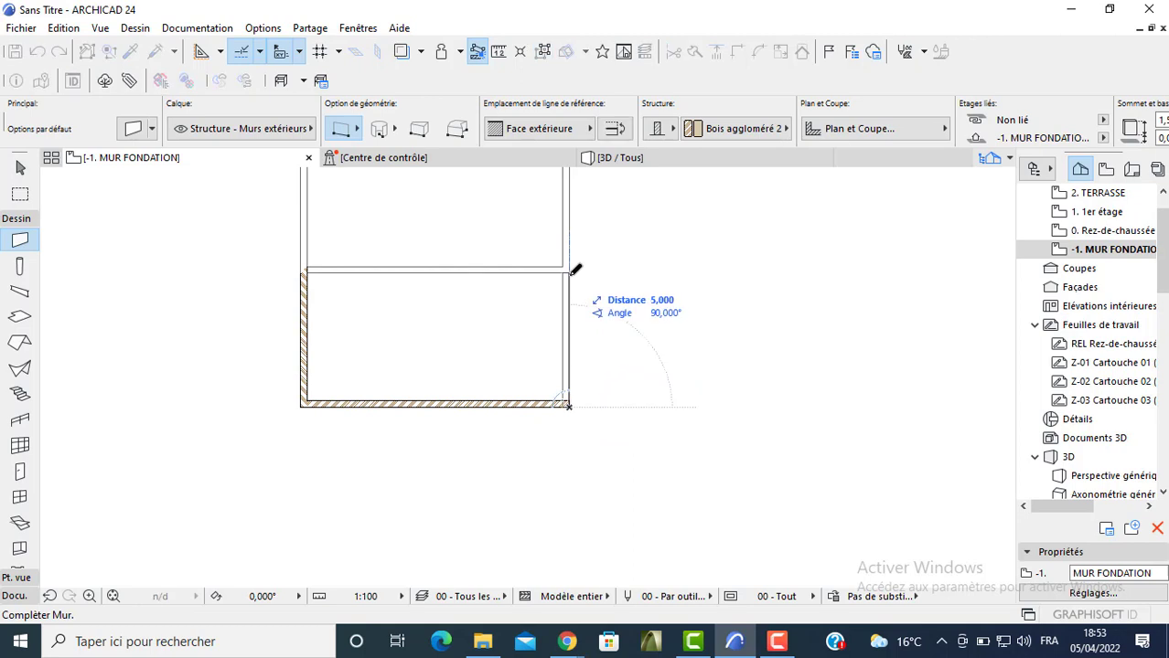
double_click(570, 265)
click(620, 161)
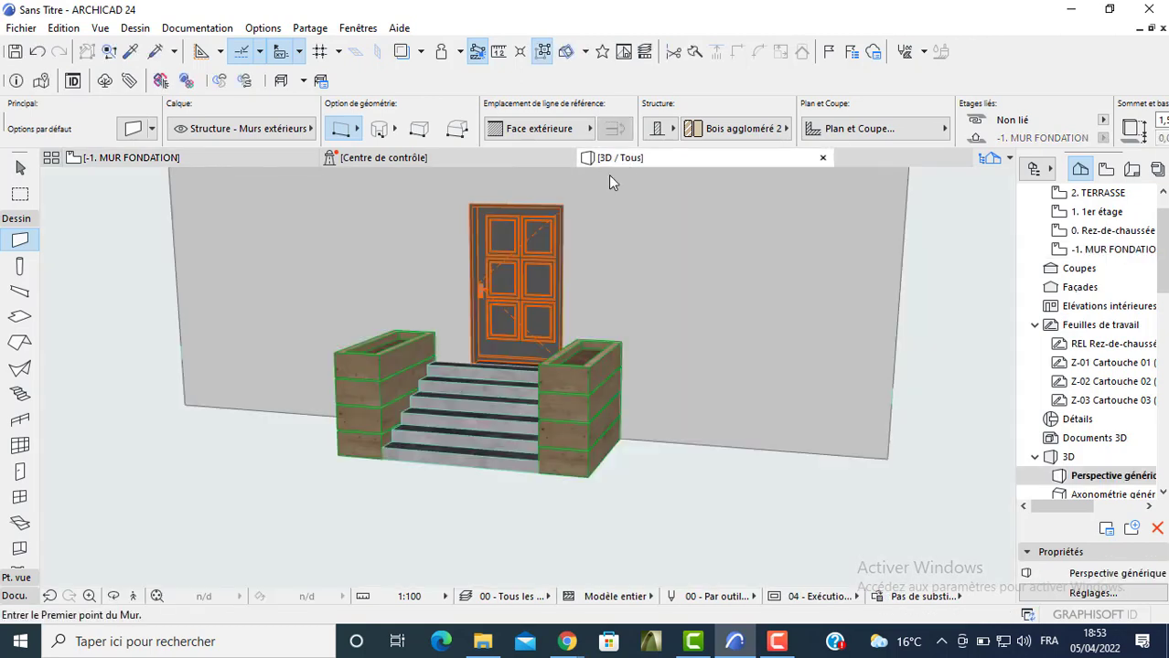
scroll(730, 477, down, 3)
scroll(809, 437, down, 1)
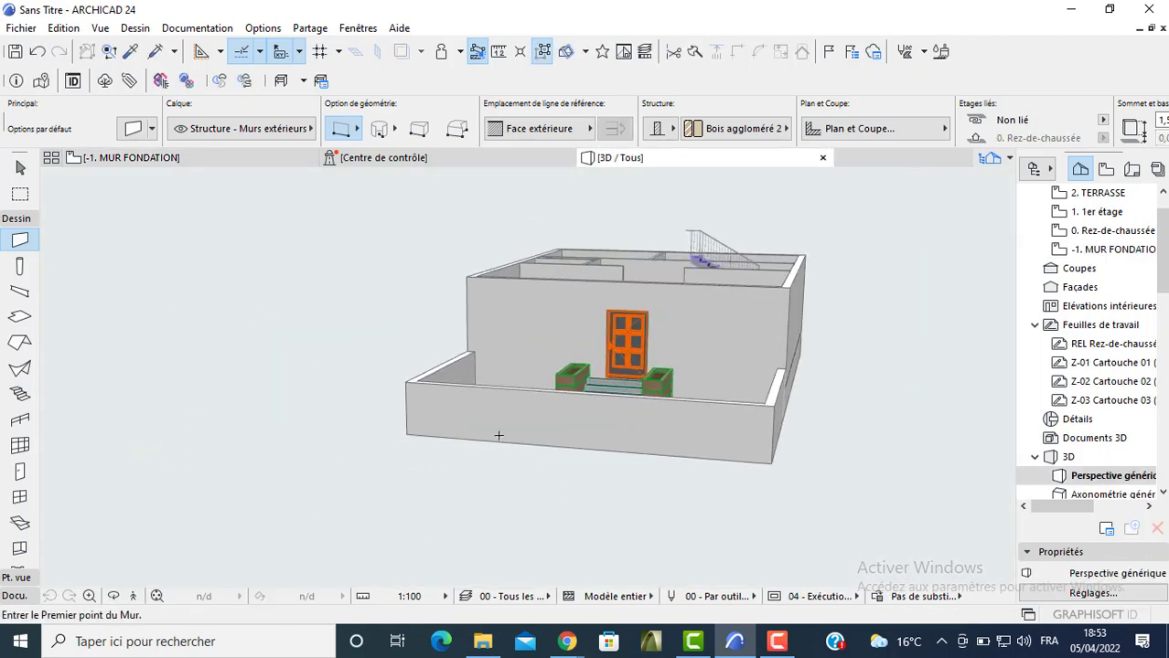
shift+middle_drag(499, 434, 448, 438)
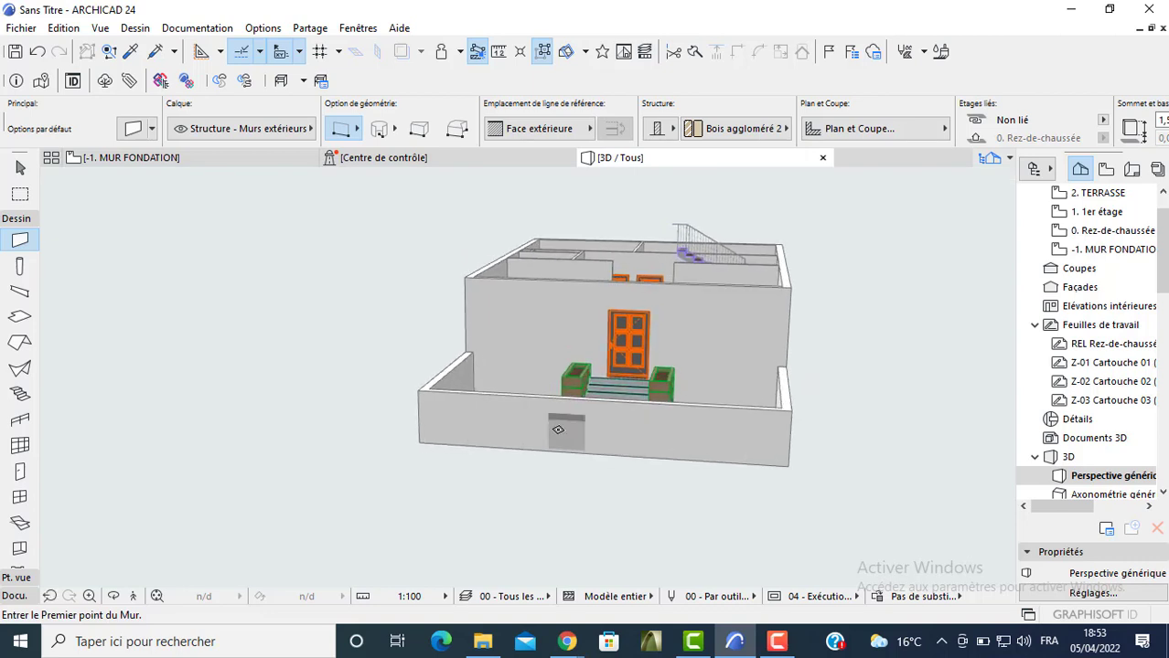
scroll(486, 367, down, 1)
On the foundation storey, draw three walls enclosing a matching area across the rear side of the house outline
key(F2)
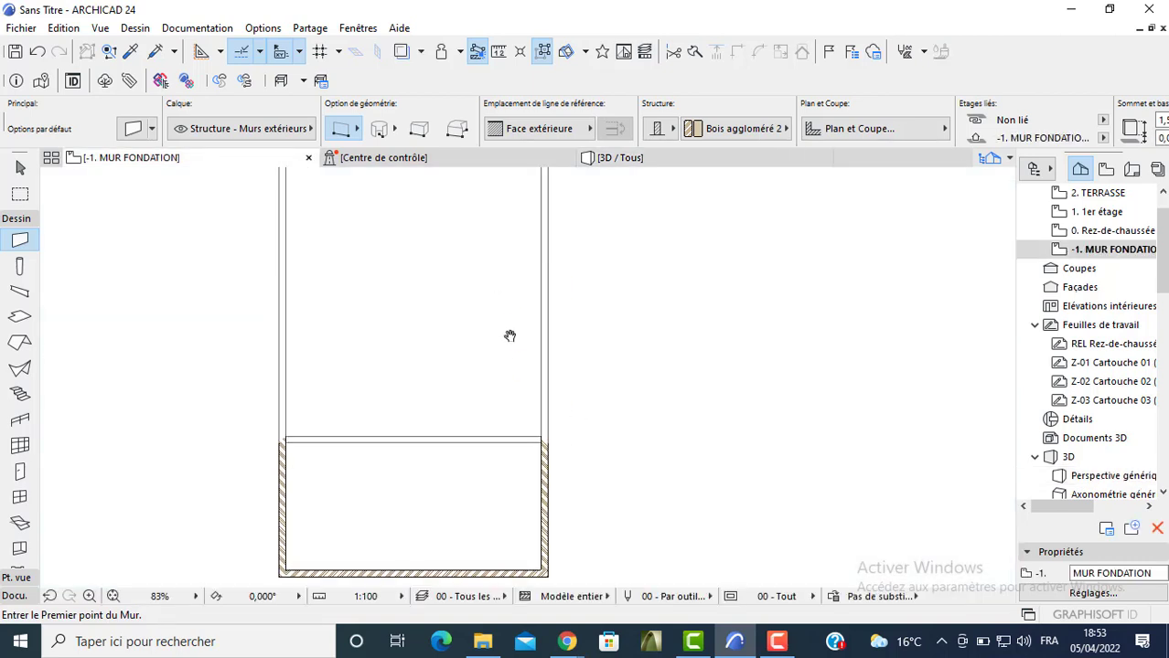
click(572, 331)
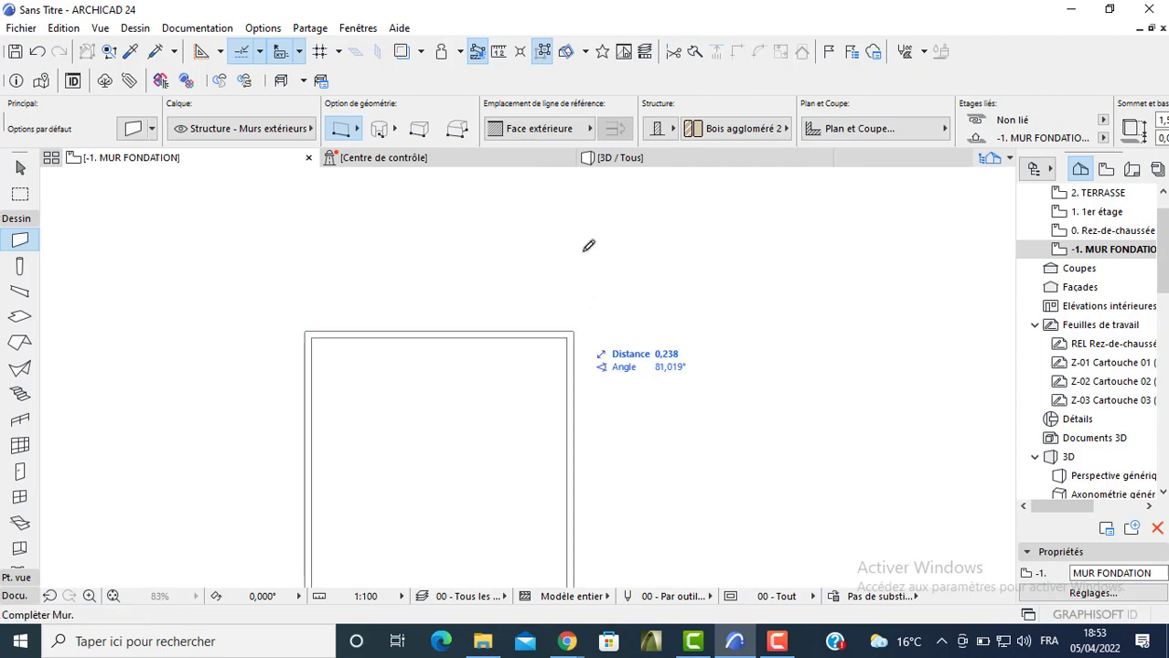
click(572, 197)
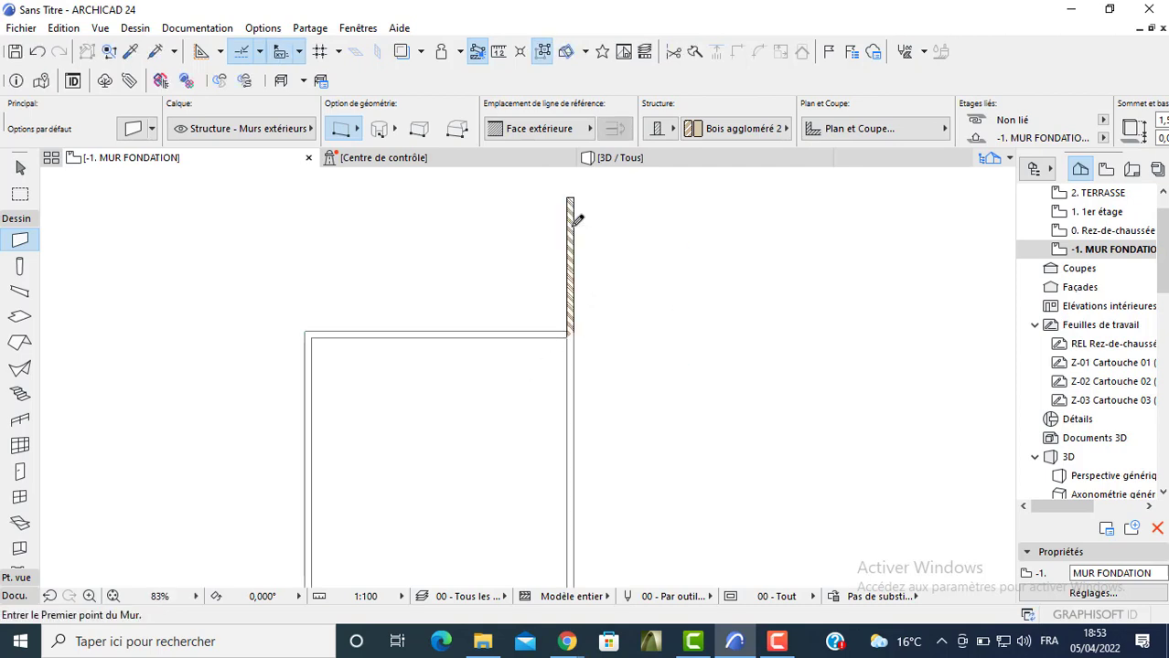
double_click(306, 197)
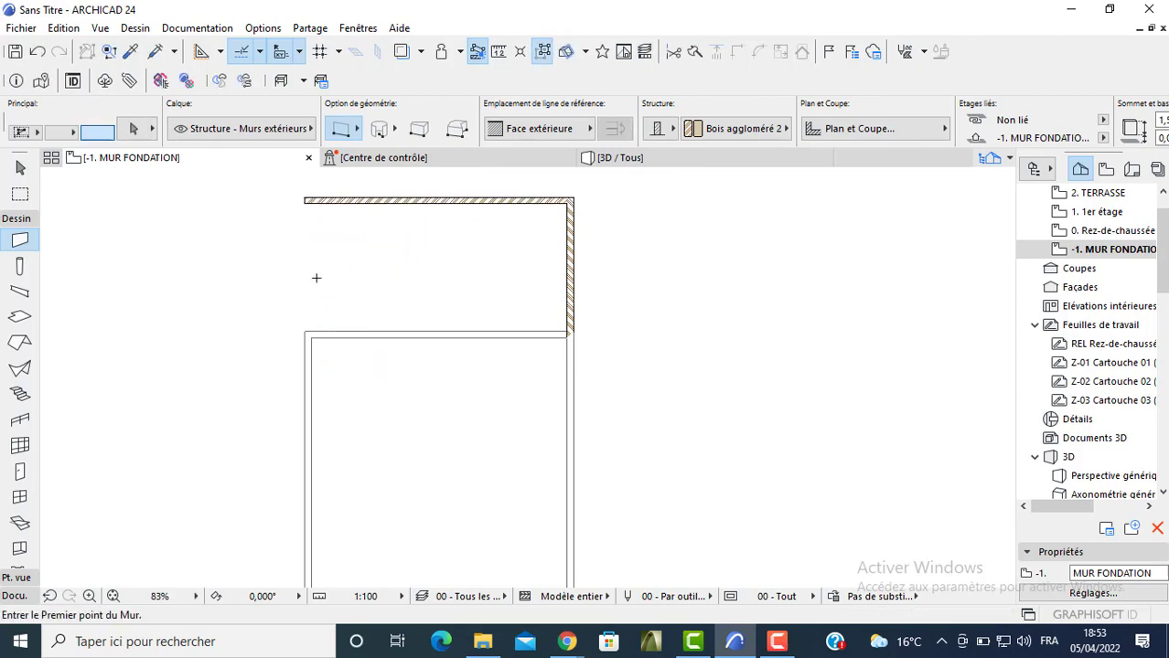
click(306, 198)
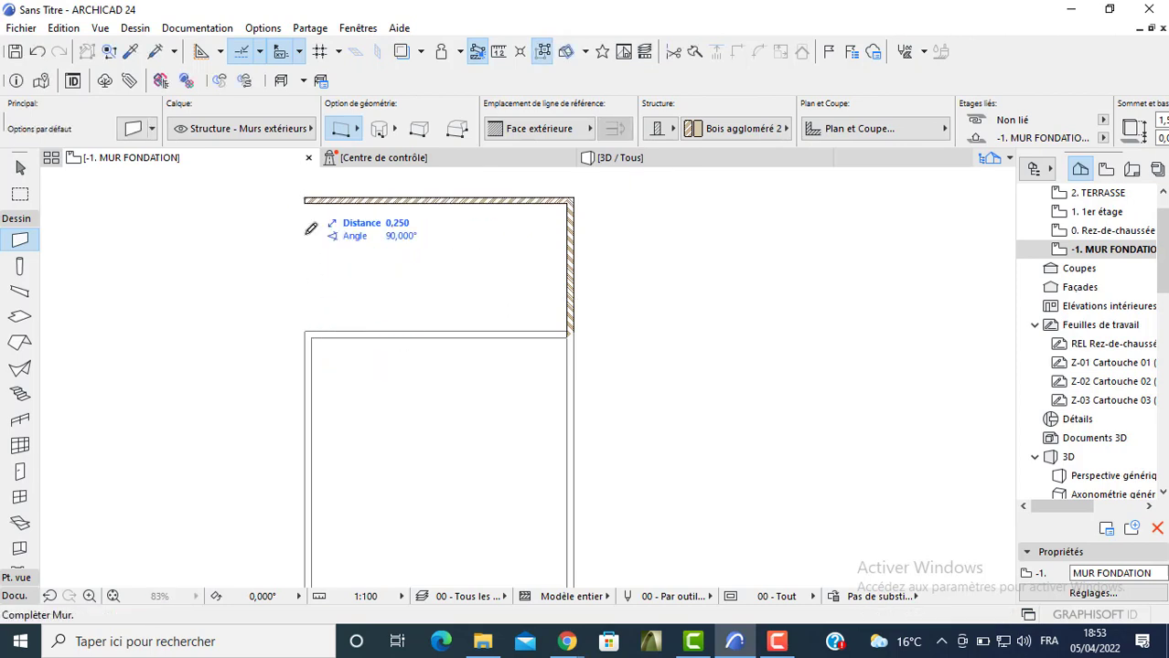
double_click(308, 333)
key(Escape)
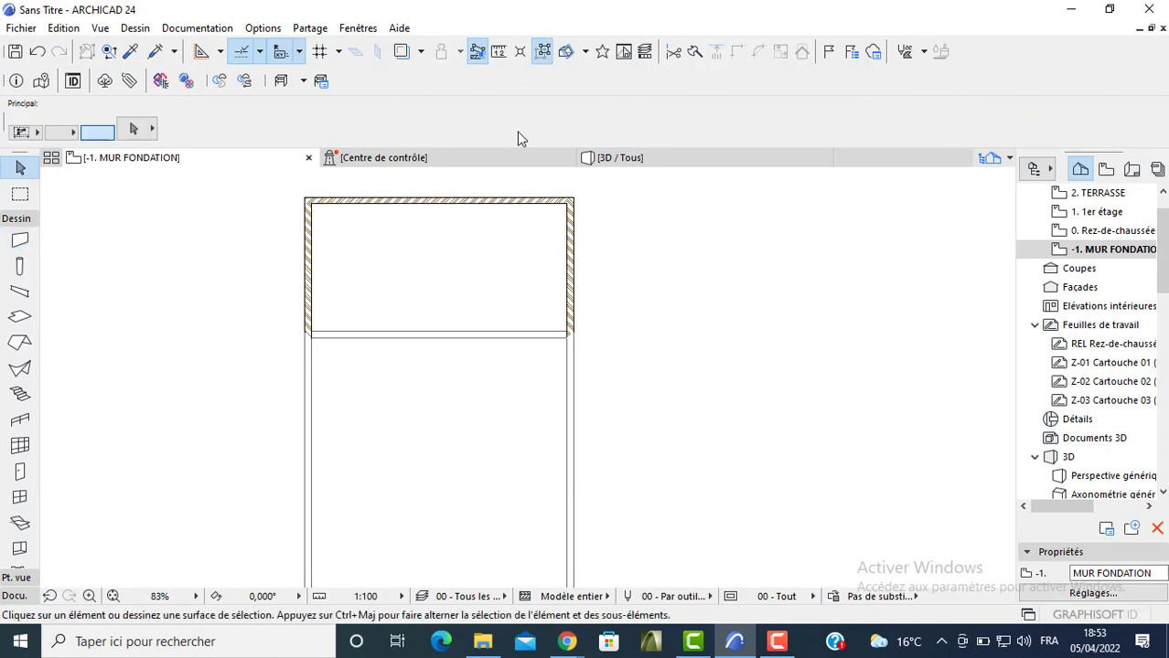
Select the three rear enclosure walls and set their height to 2.5 m
drag(605, 188, 274, 279)
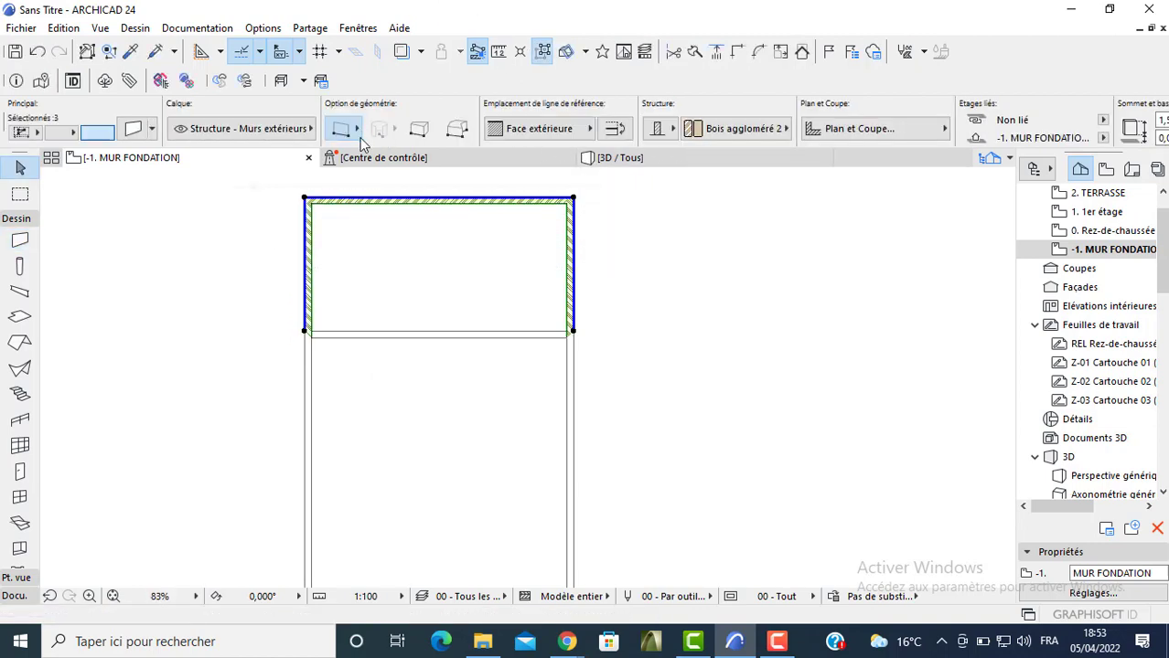
key(ctrl+t)
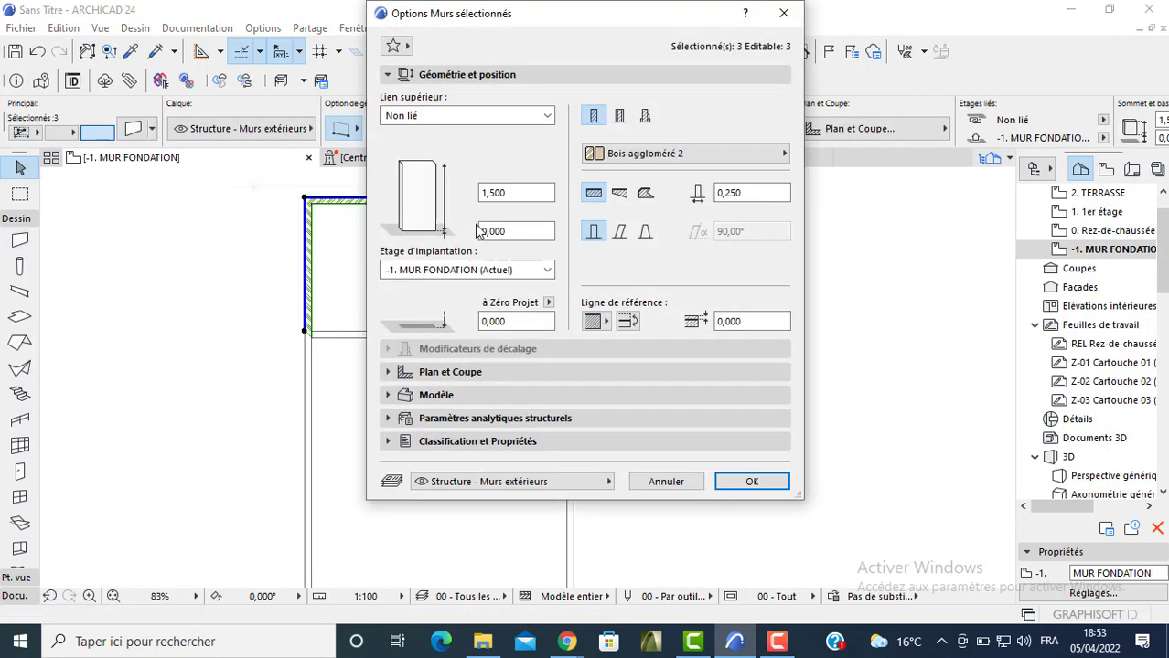
drag(517, 196, 450, 200)
text(2,5)
key(Return)
Select the three entrance-side enclosure walls and check their height and thickness settings
scroll(452, 220, down, 3)
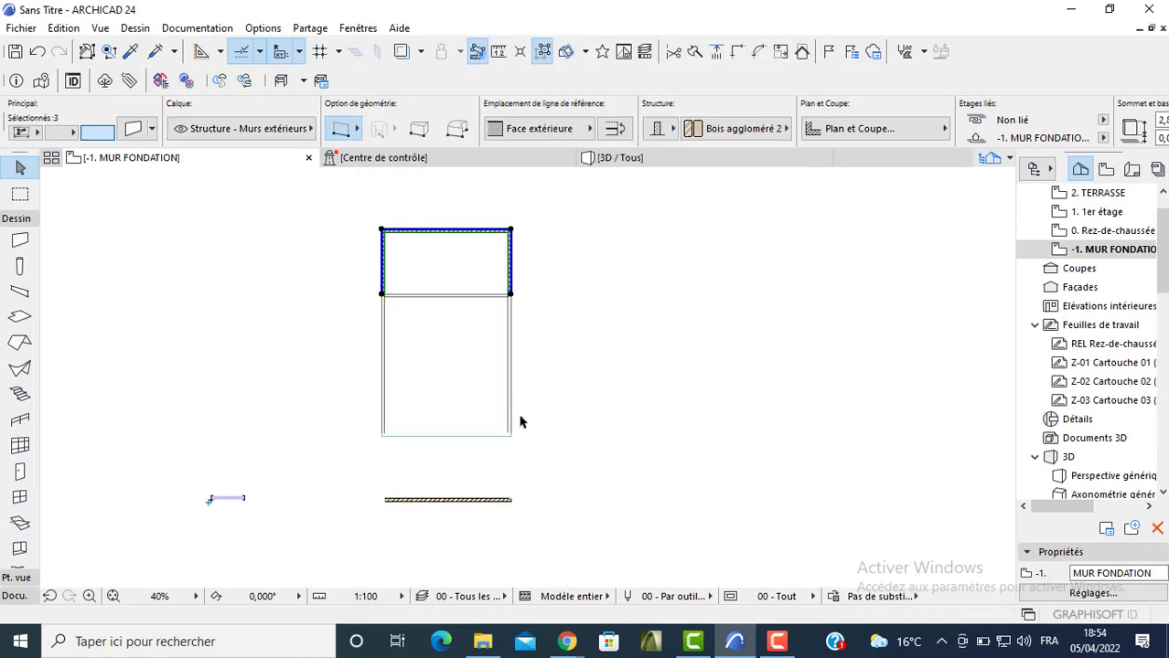
drag(522, 434, 356, 467)
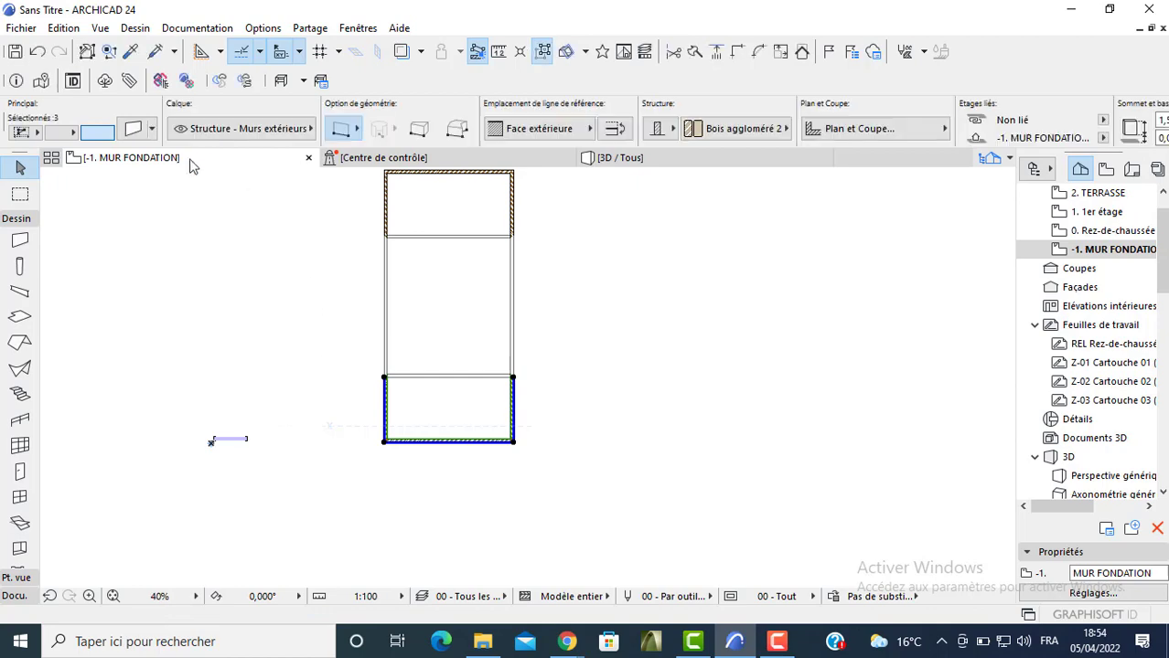
key(ctrl+t)
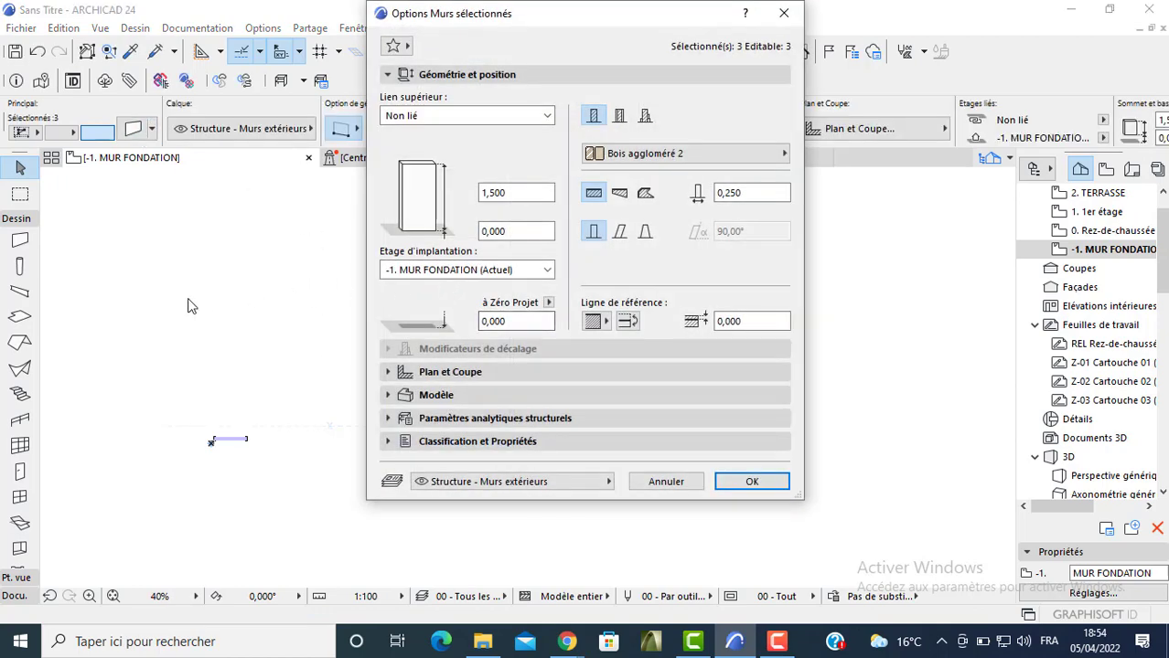
key(Escape)
key(Escape)
Draw a railing along the outer edges of the three entrance-side enclosure walls, from one house corner to the other
click(20, 422)
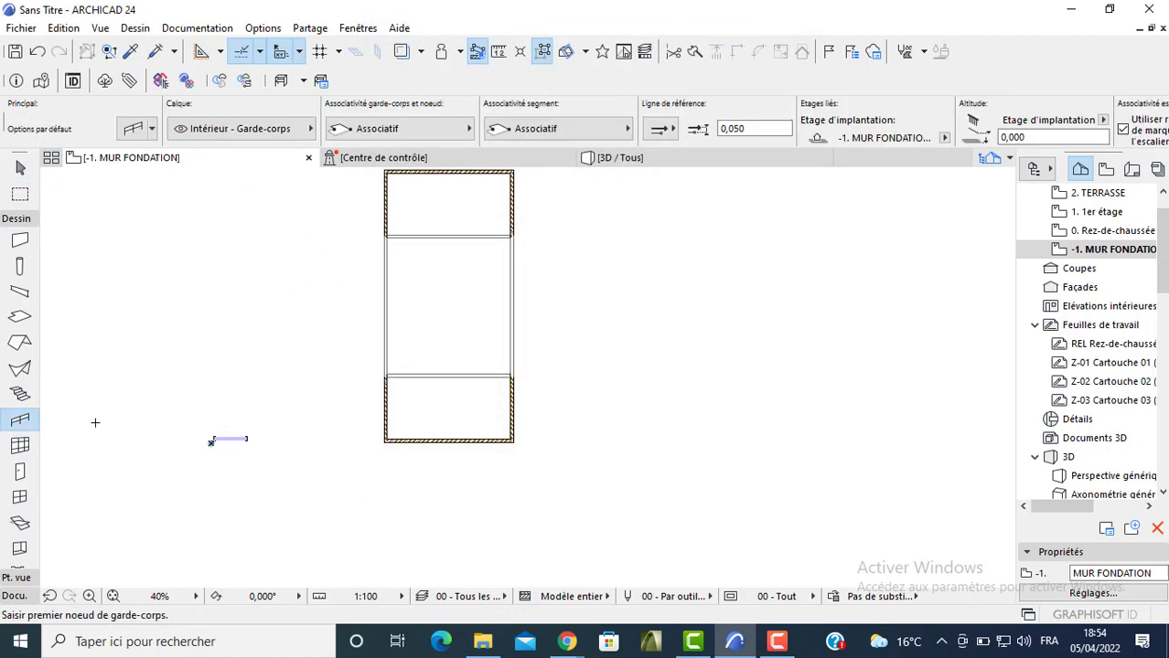
scroll(382, 393, up, 5)
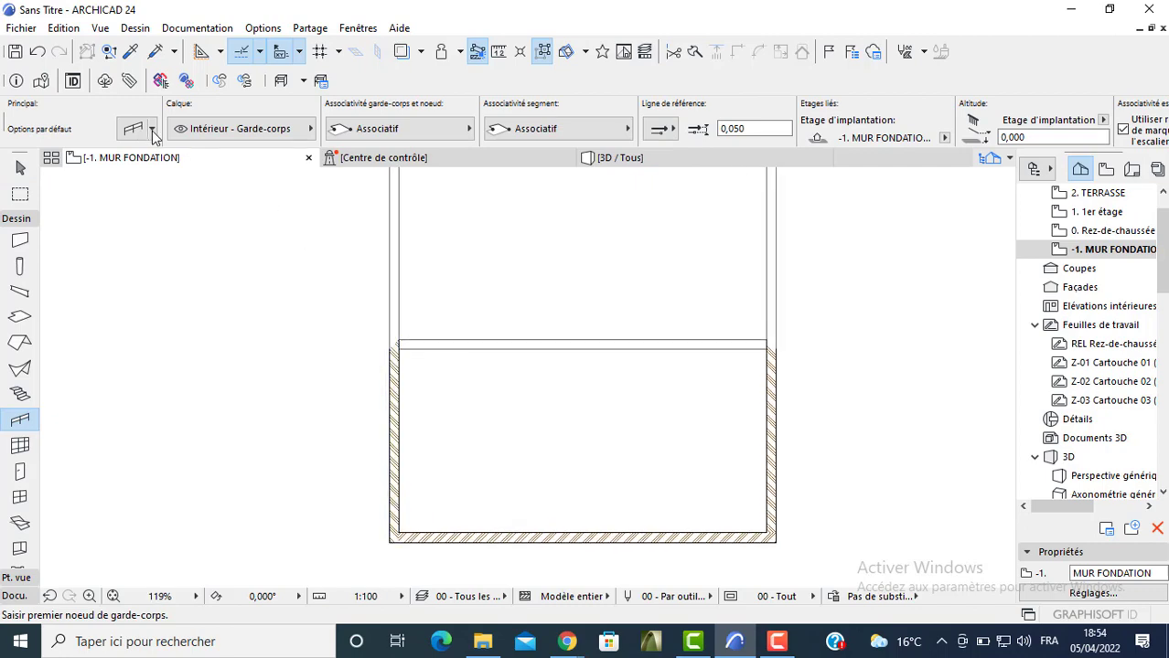
key(ctrl+t)
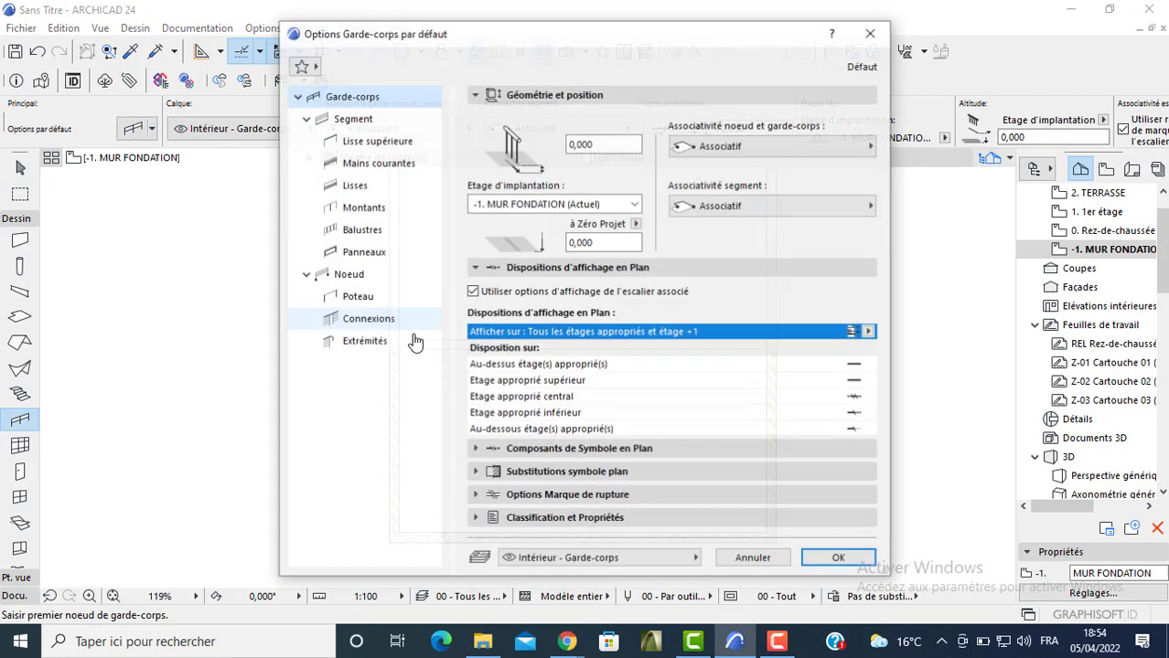
key(Escape)
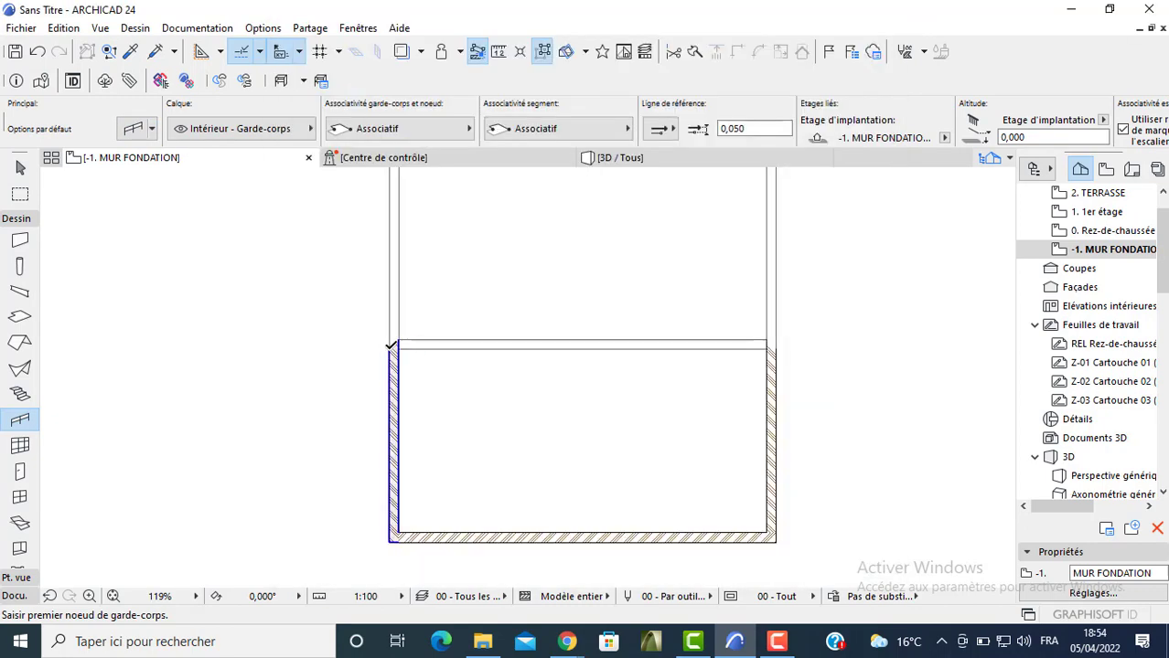
click(388, 344)
click(390, 541)
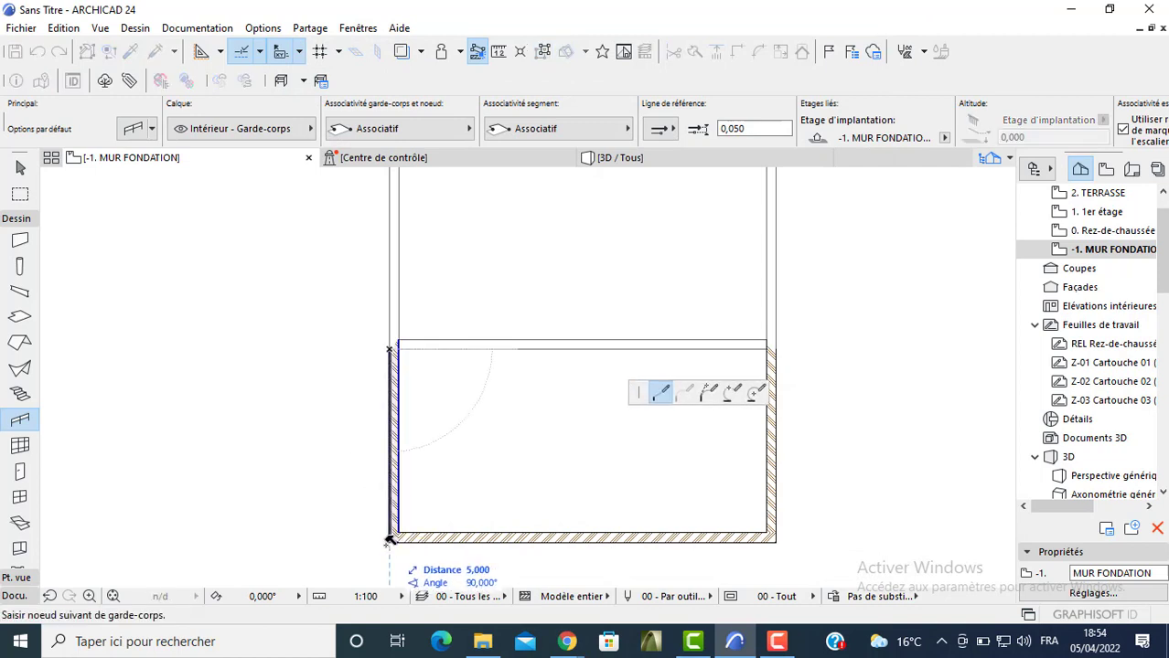
click(776, 539)
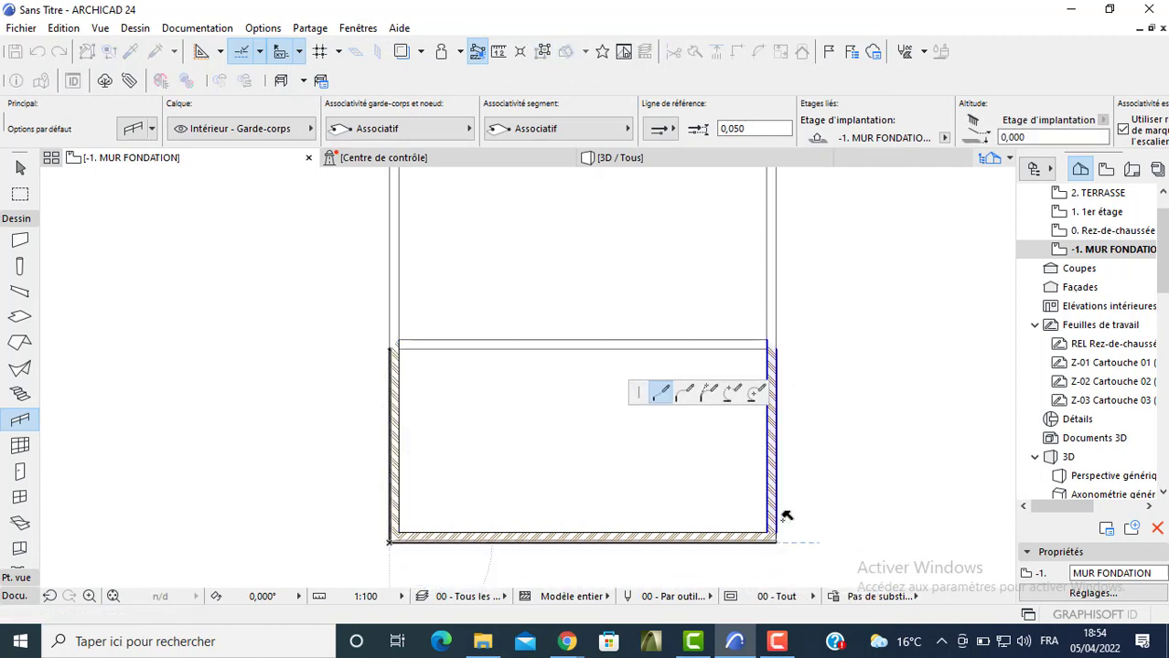
double_click(782, 343)
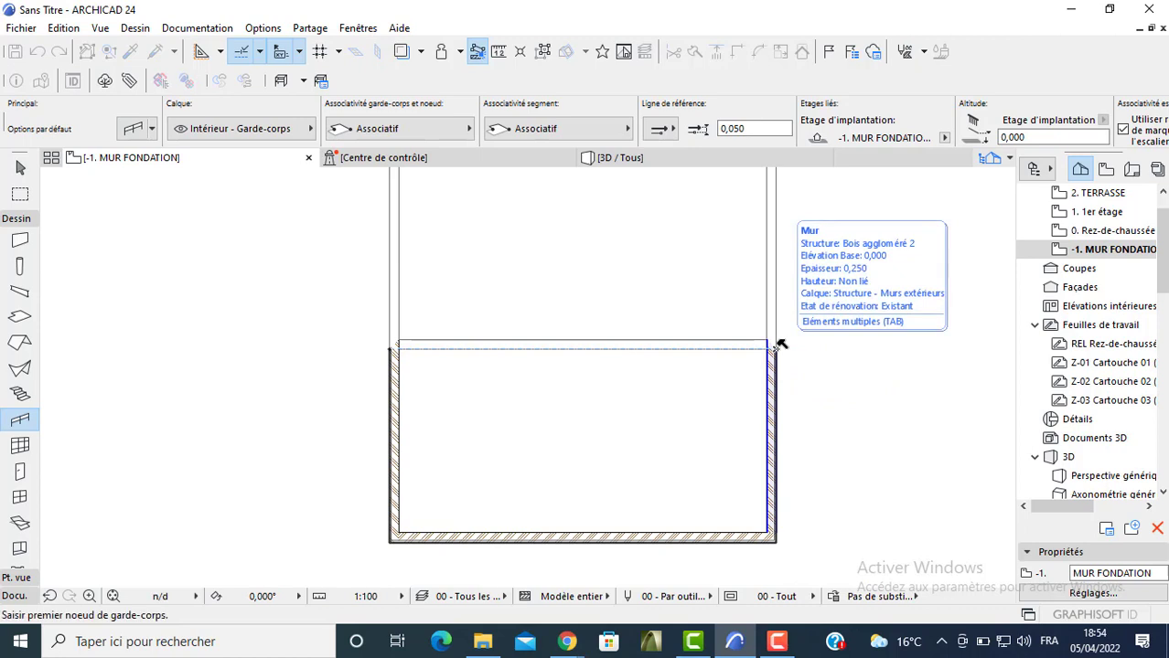
key(Escape)
Try to raise the railing on the entrance-side enclosure walls by changing its base offset, and check it in 3D
scroll(778, 372, down, 4)
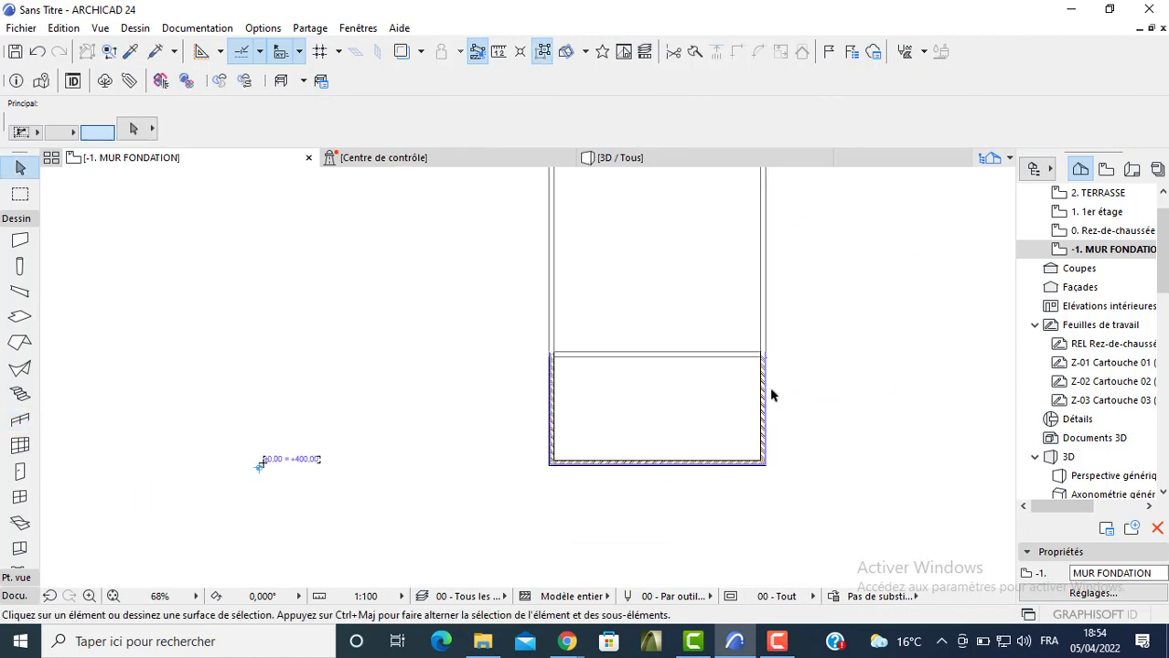
click(631, 161)
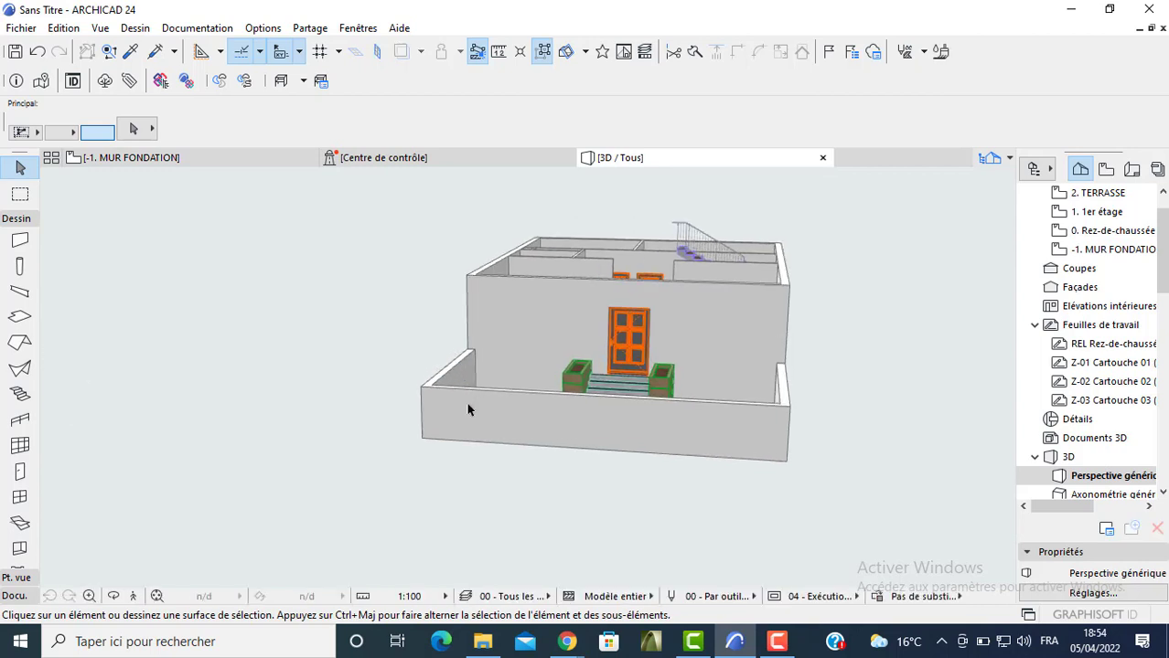
click(449, 437)
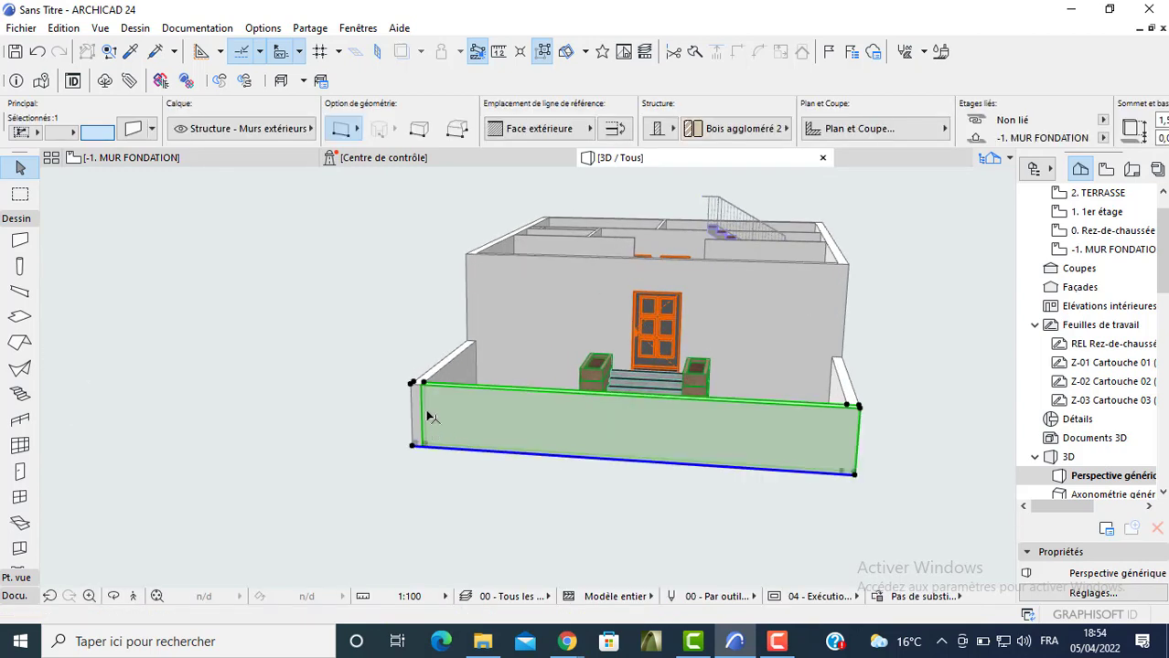
key(F2)
scroll(560, 429, up, 6)
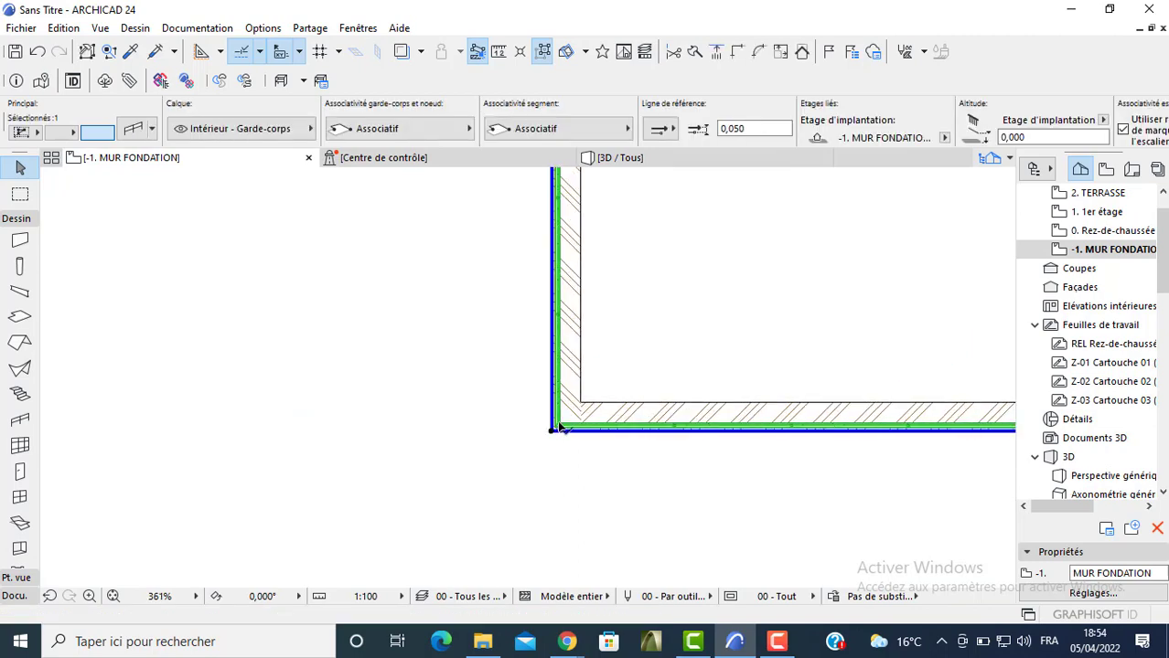
scroll(554, 431, up, 3)
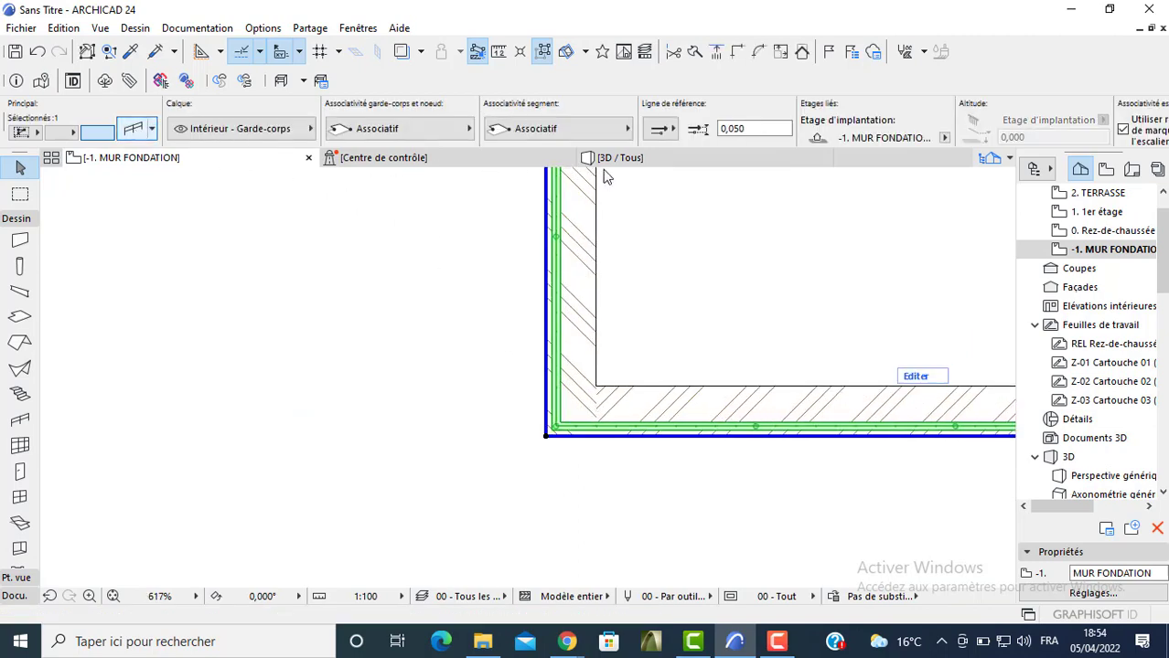
key(ctrl+t)
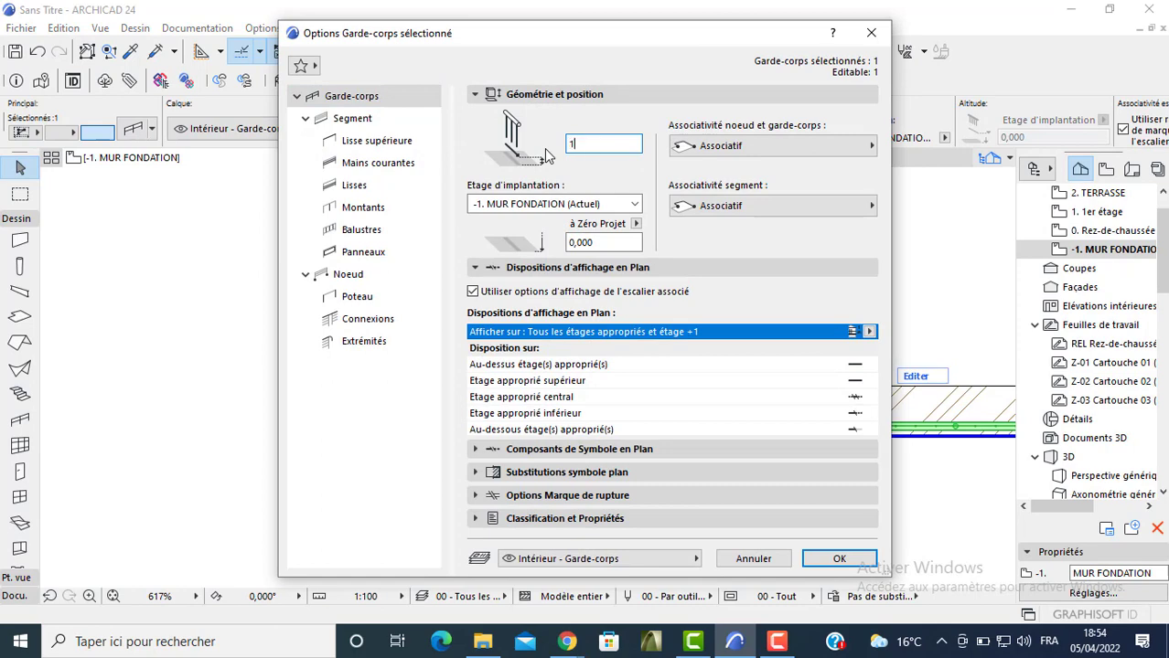
text(1,)
key(Return)
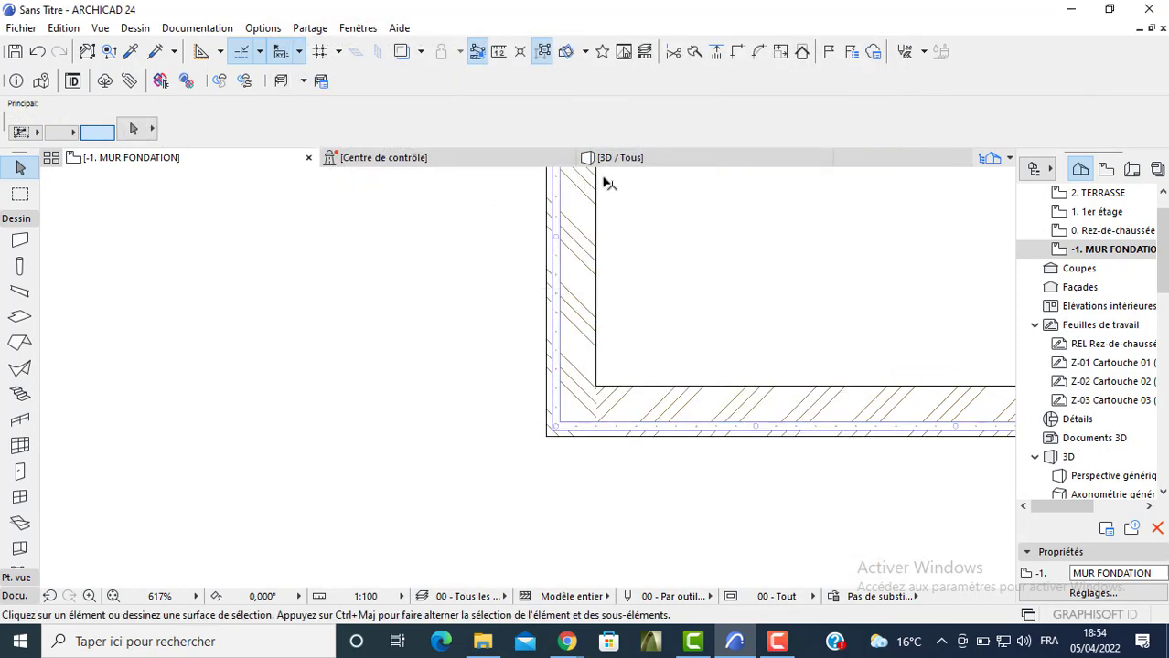
click(634, 160)
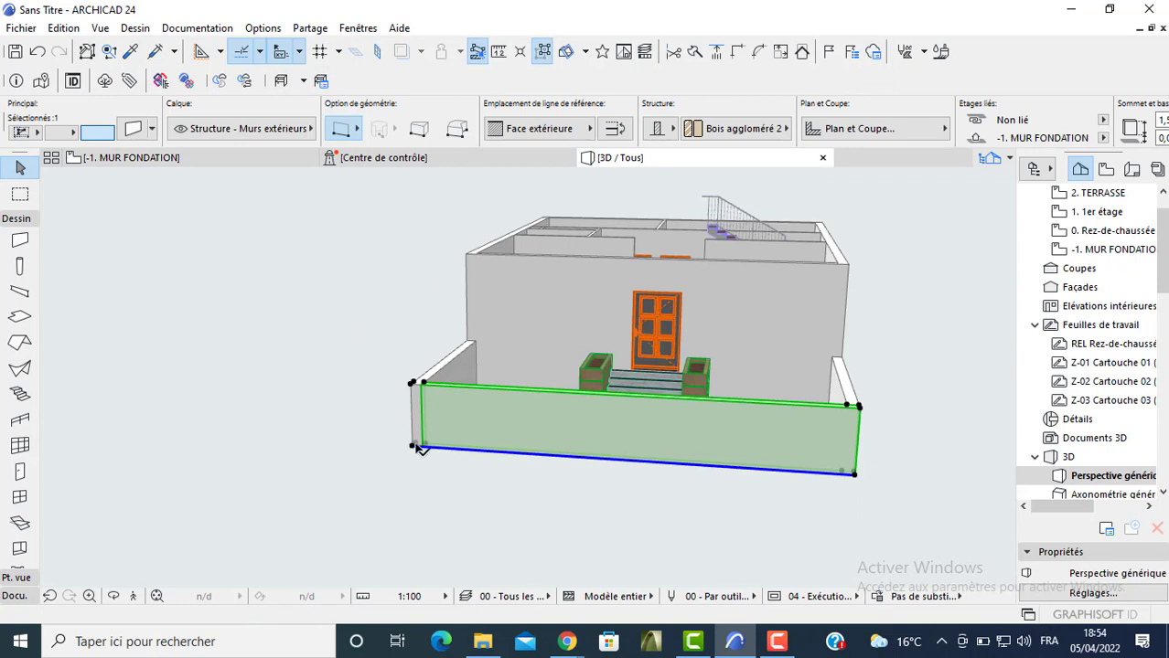
scroll(418, 448, up, 2)
key(Escape)
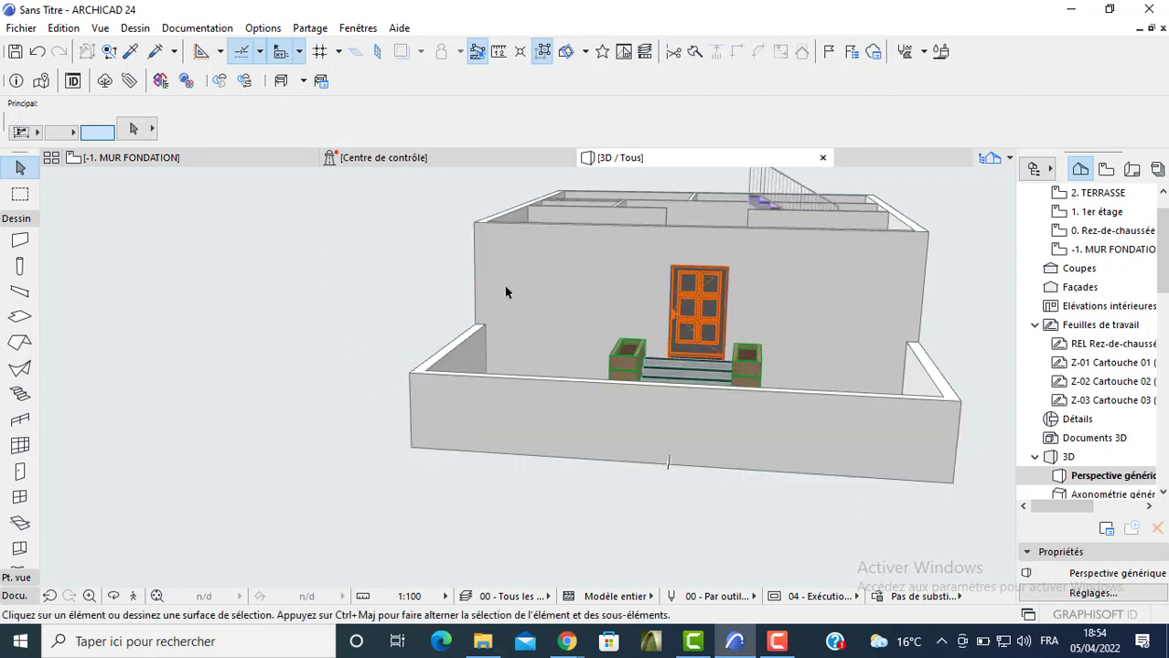
Set the entrance-side railing's base offset to 1.5 m on the foundation storey, accept the change, and inspect it in 3D
click(244, 161)
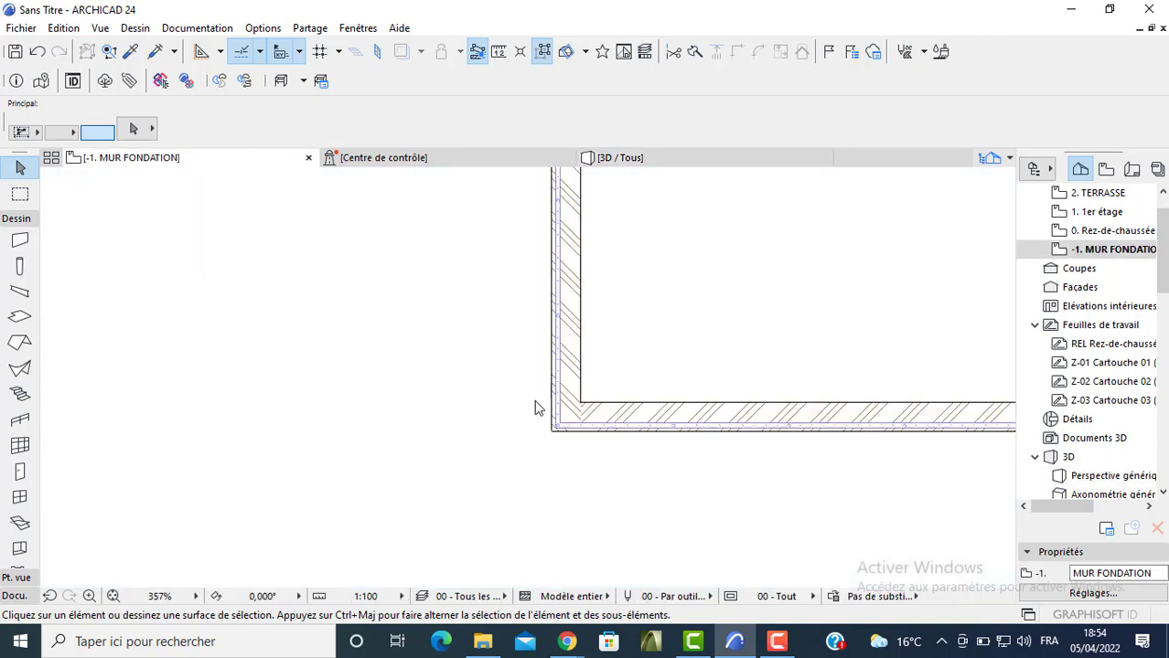
scroll(555, 418, up, 2)
click(552, 431)
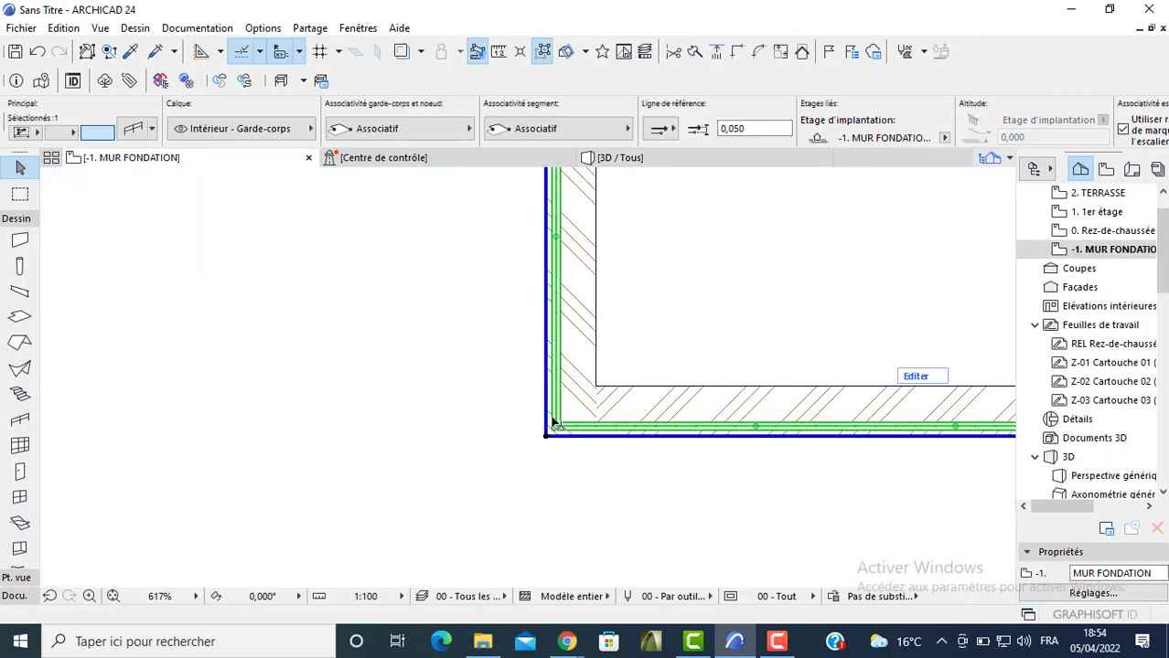
double_click(563, 215)
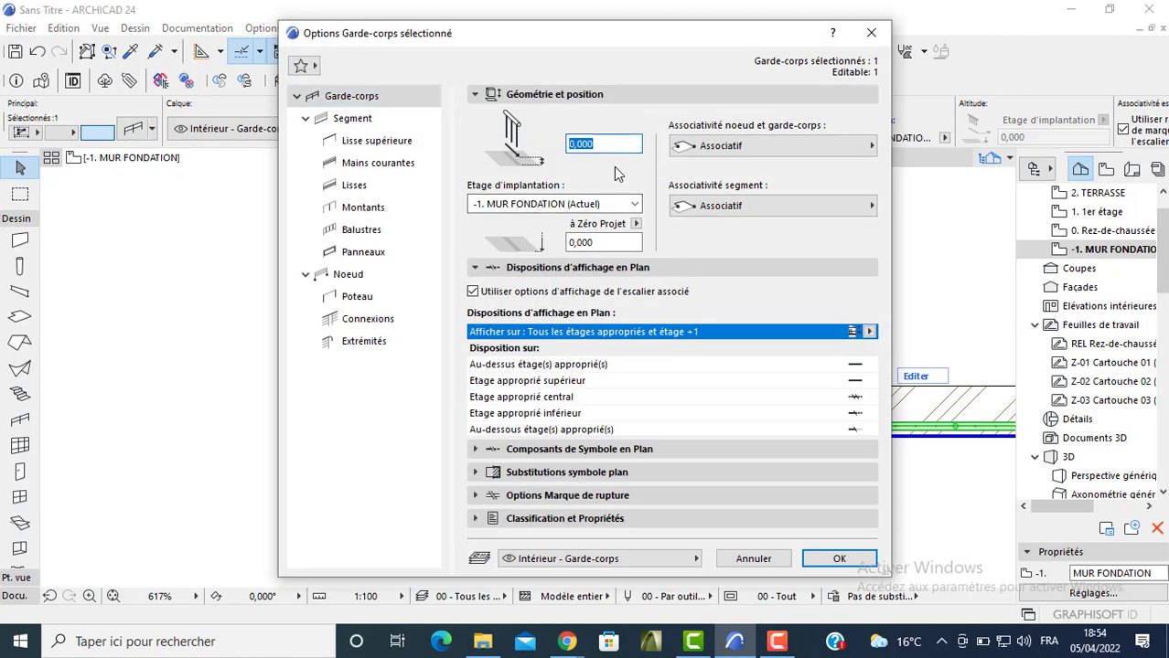
text(1,5)
key(Tab)
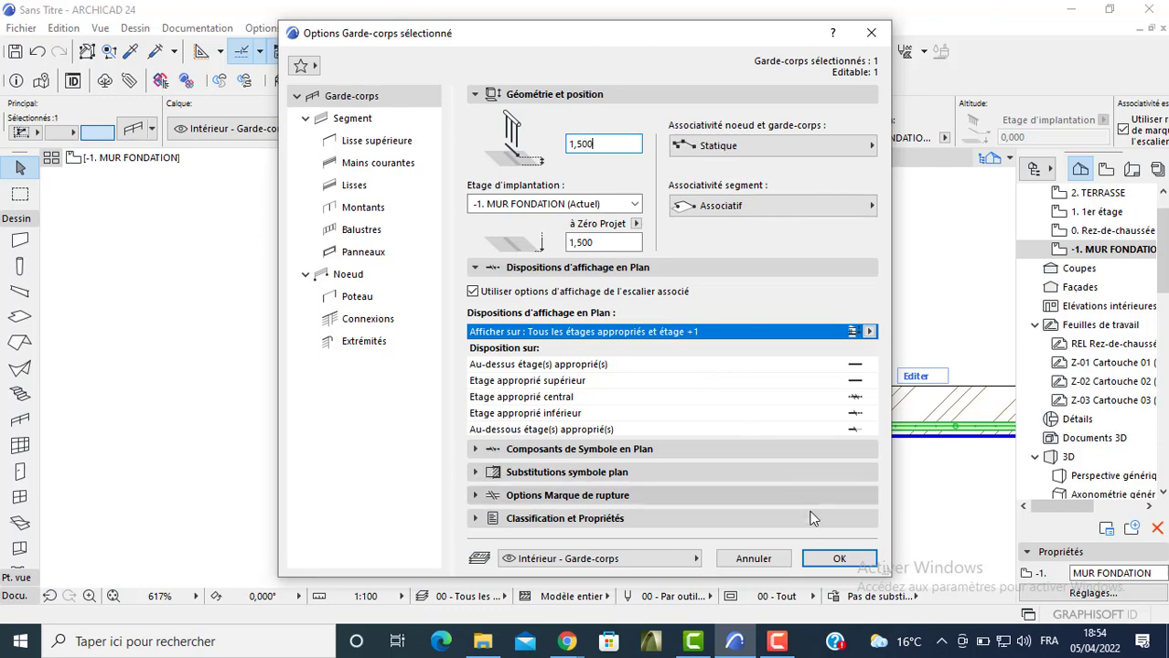
click(838, 559)
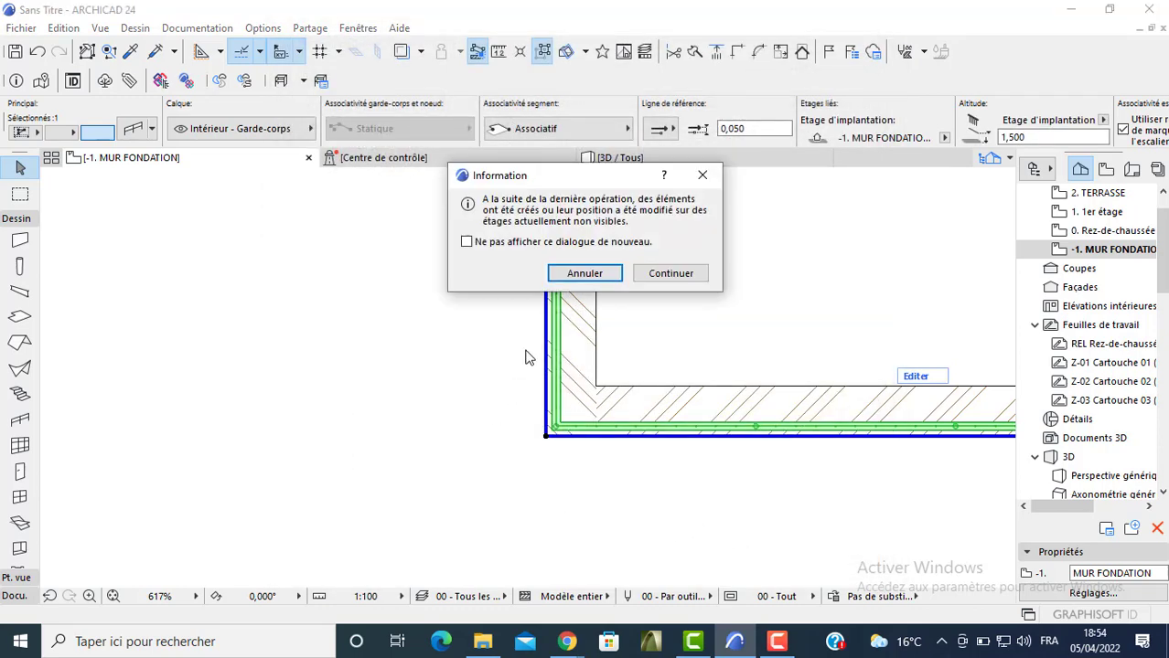
click(646, 271)
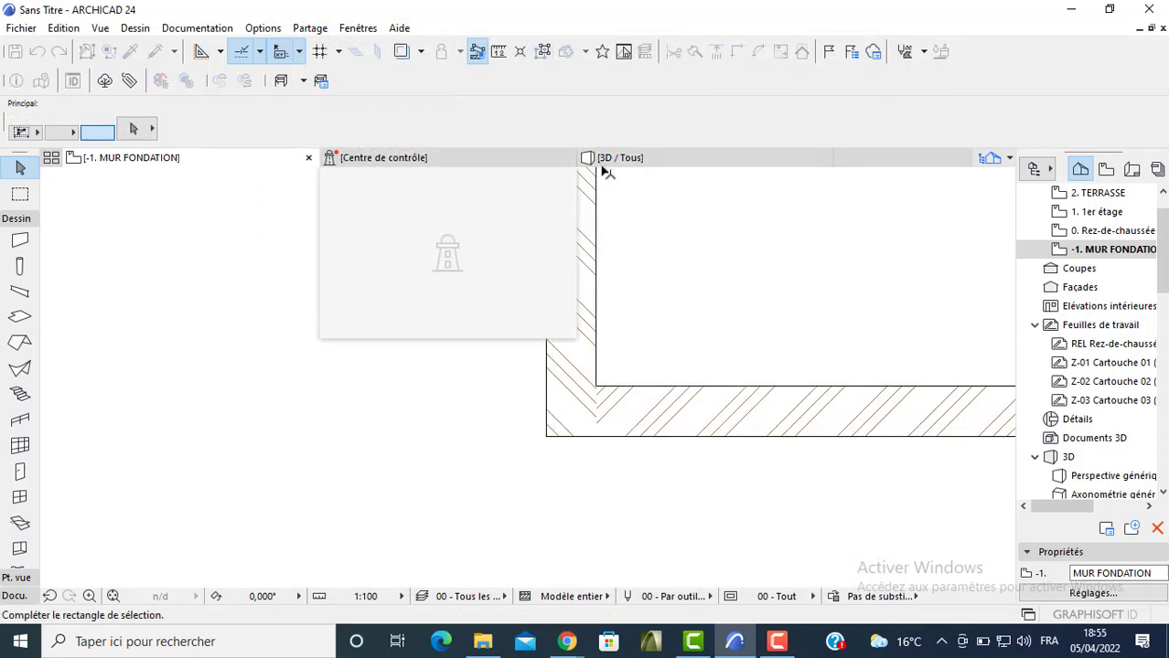
click(607, 161)
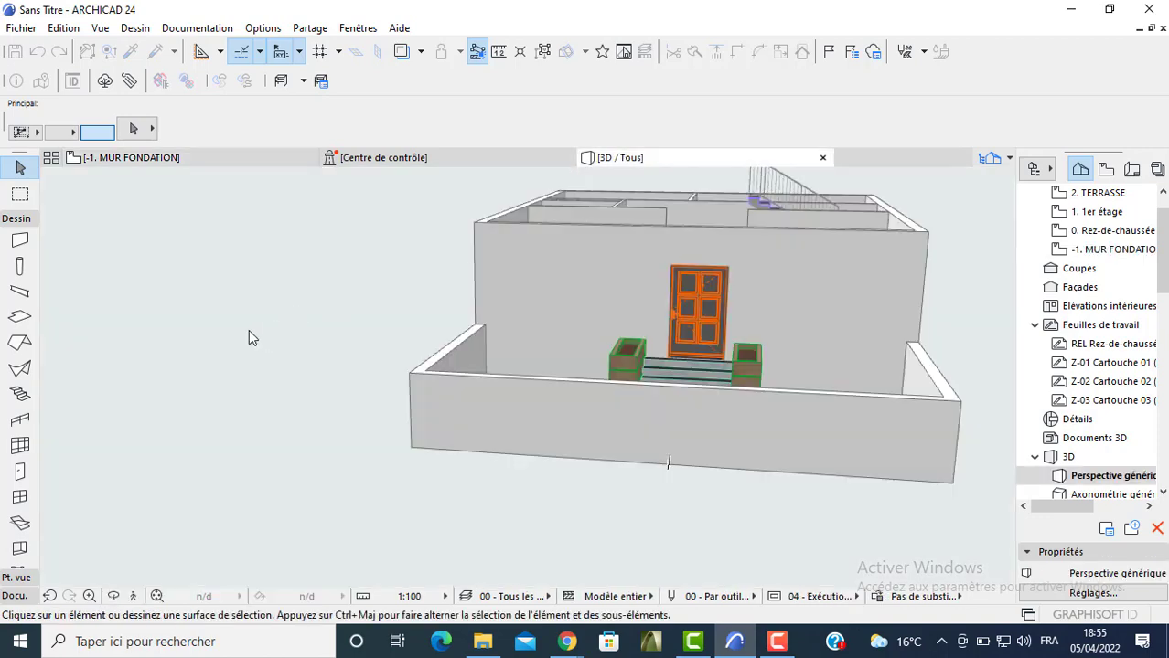
shift+middle_drag(614, 371, 392, 386)
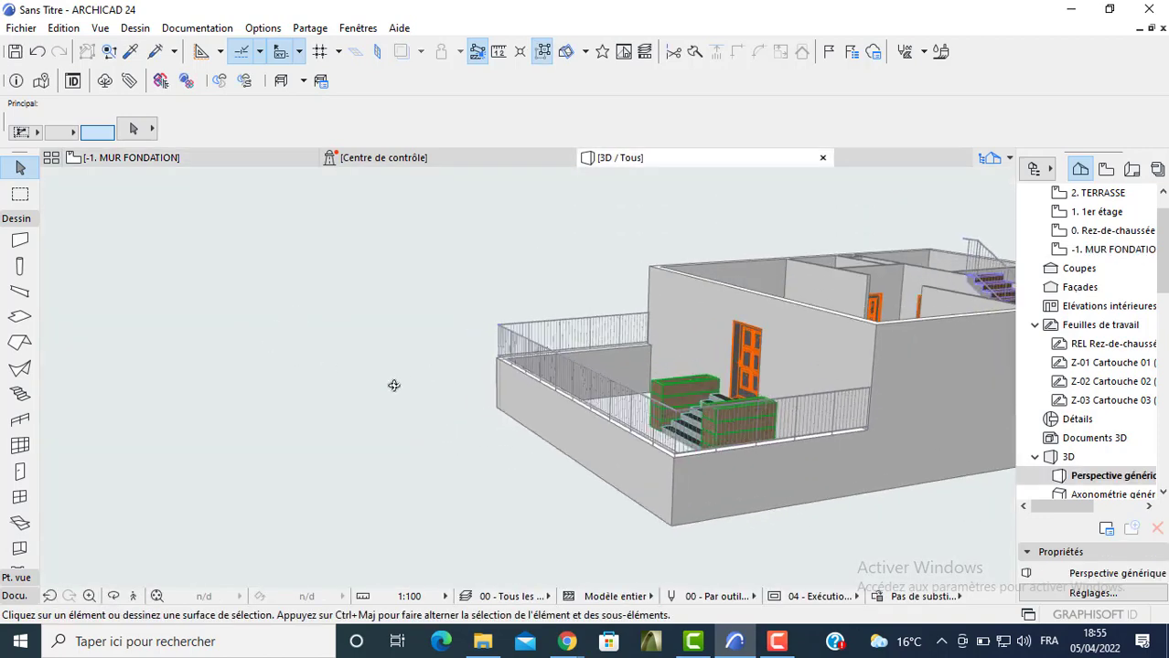
shift+middle_drag(596, 369, 417, 397)
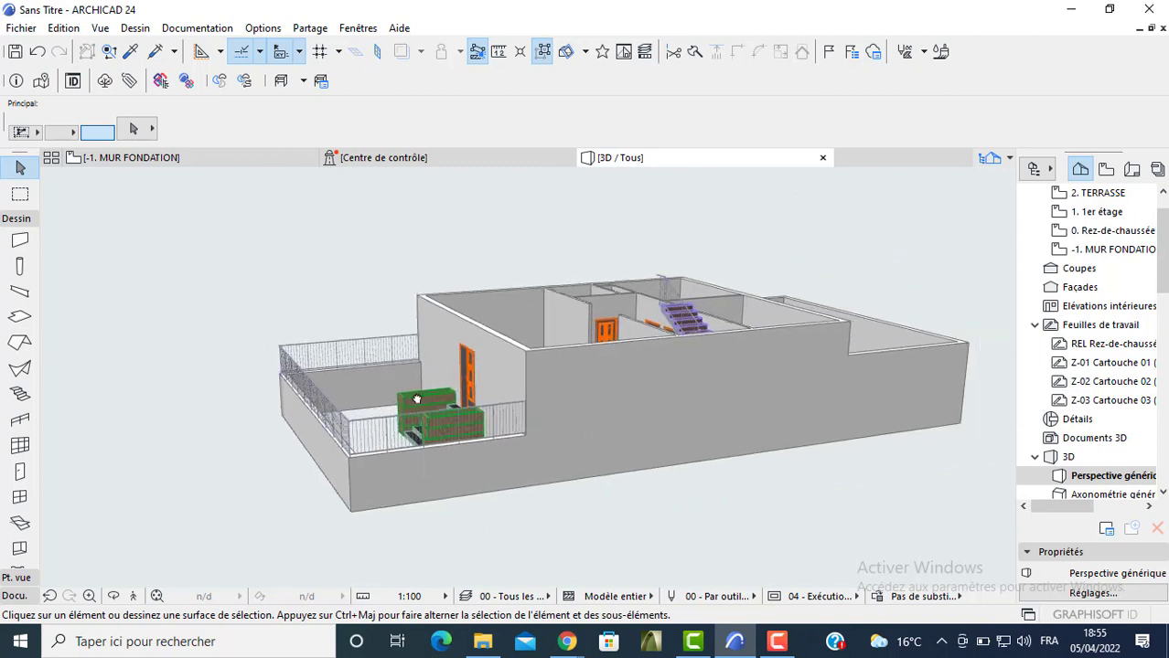
On the ground floor, draw a rectangular slab with a 0 m storey offset over the whole house outline, between opposite outer corners
double_click(1102, 248)
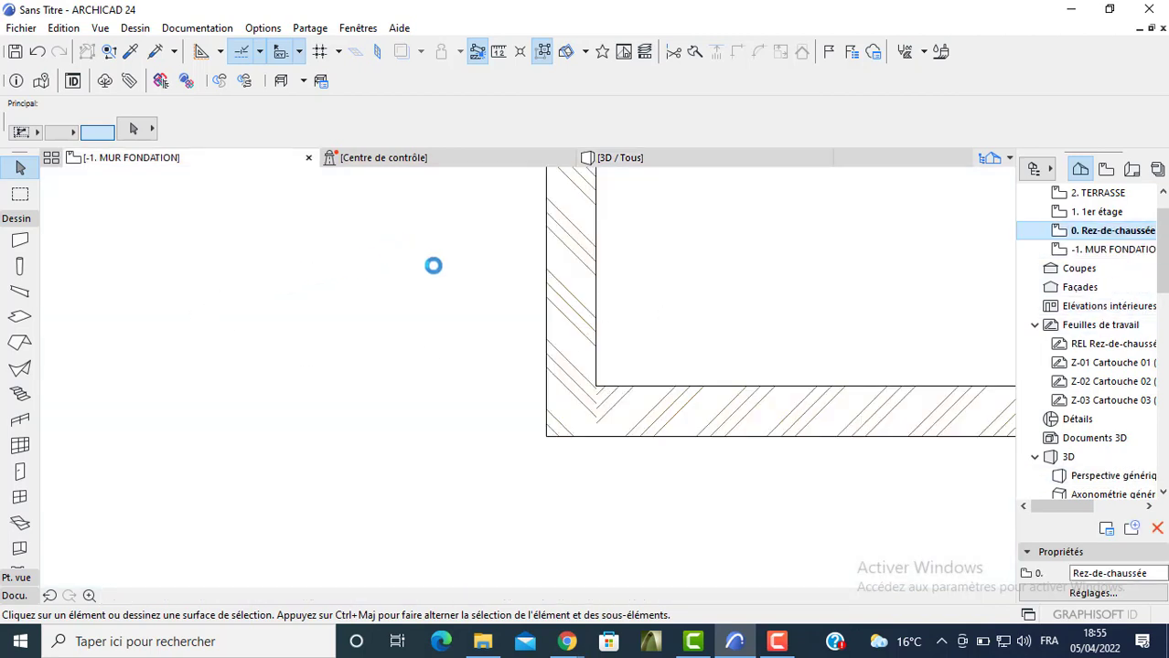
middle_drag(472, 276, 468, 363)
scroll(448, 338, down, 3)
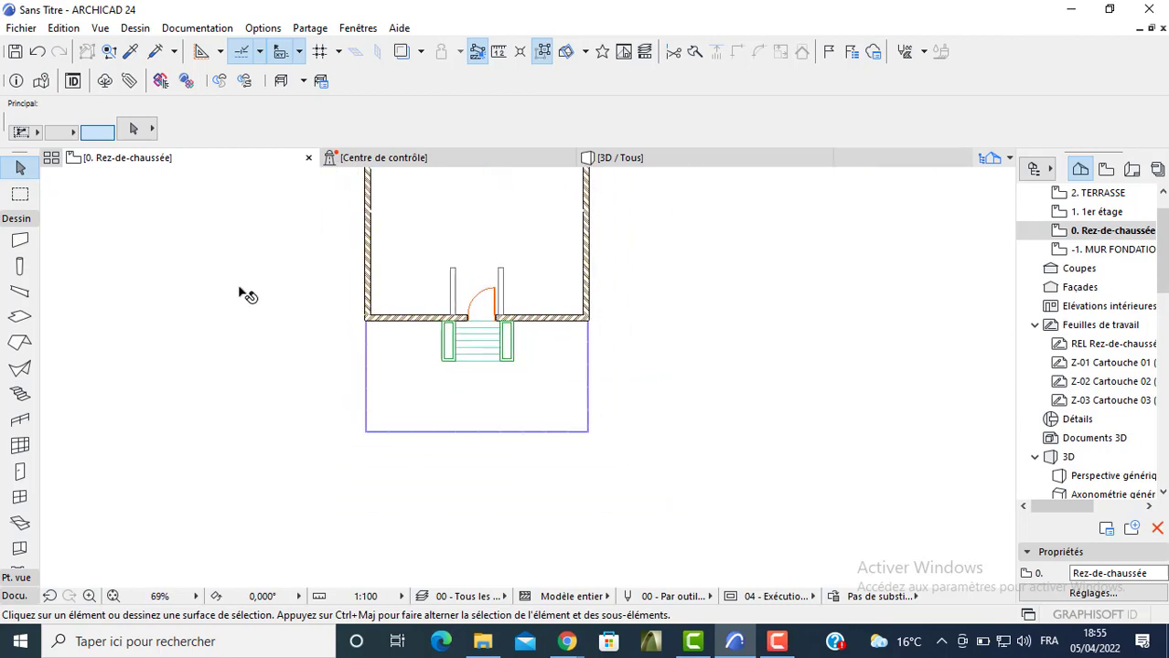
click(21, 316)
key(ctrl+t)
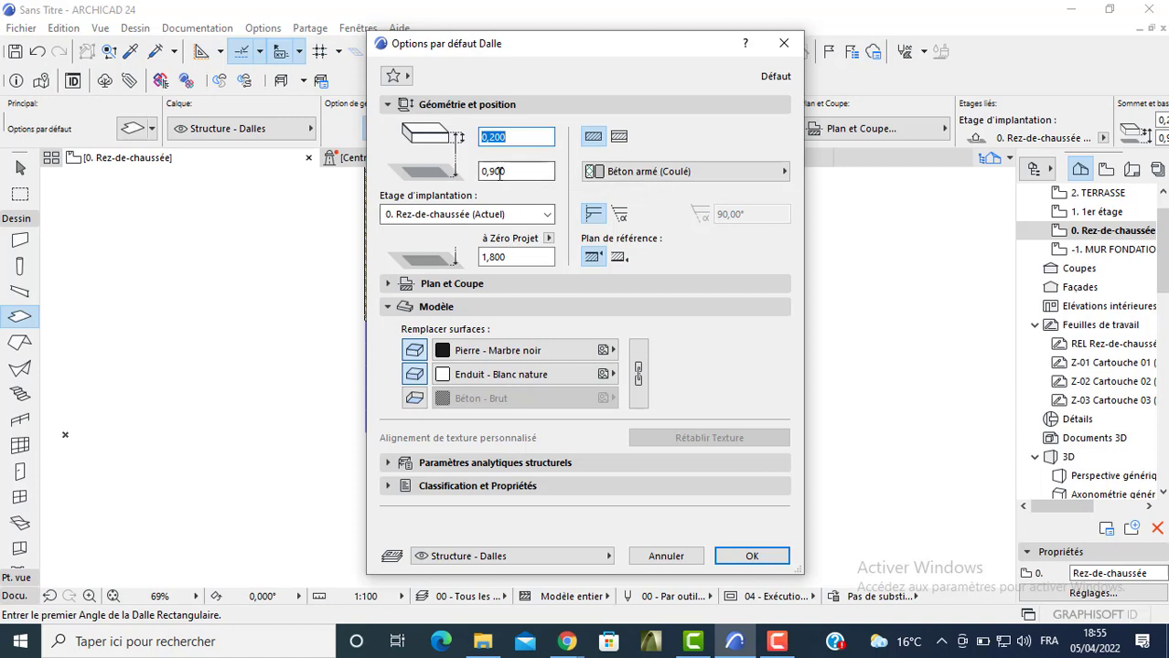
click(500, 173)
text(0)
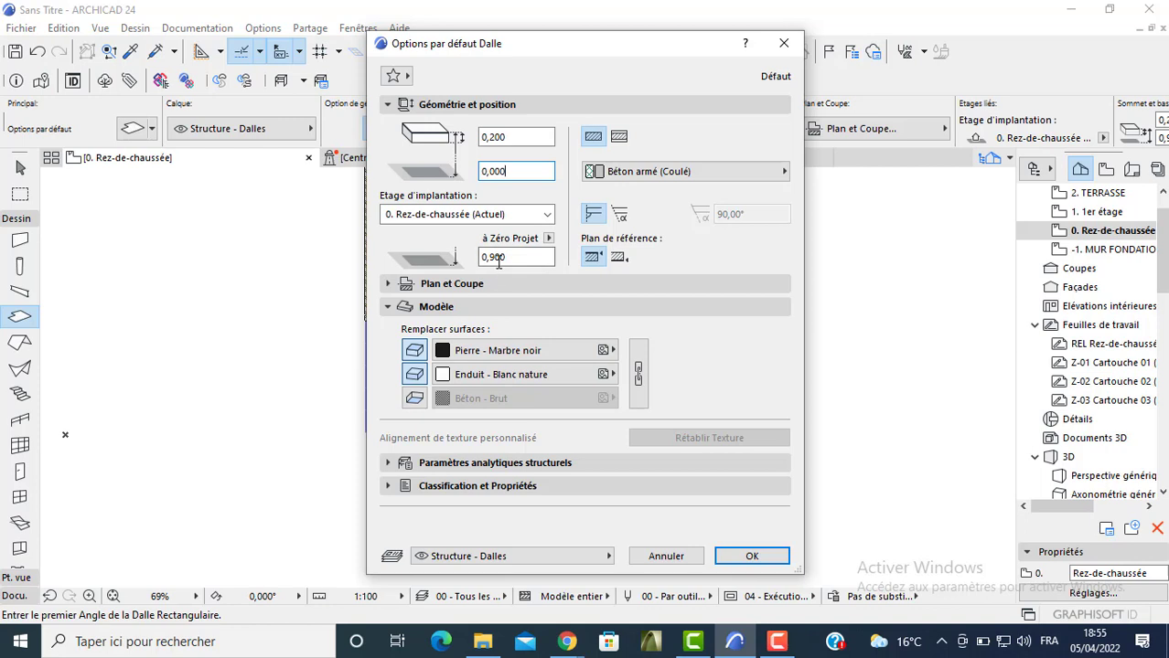
key(Return)
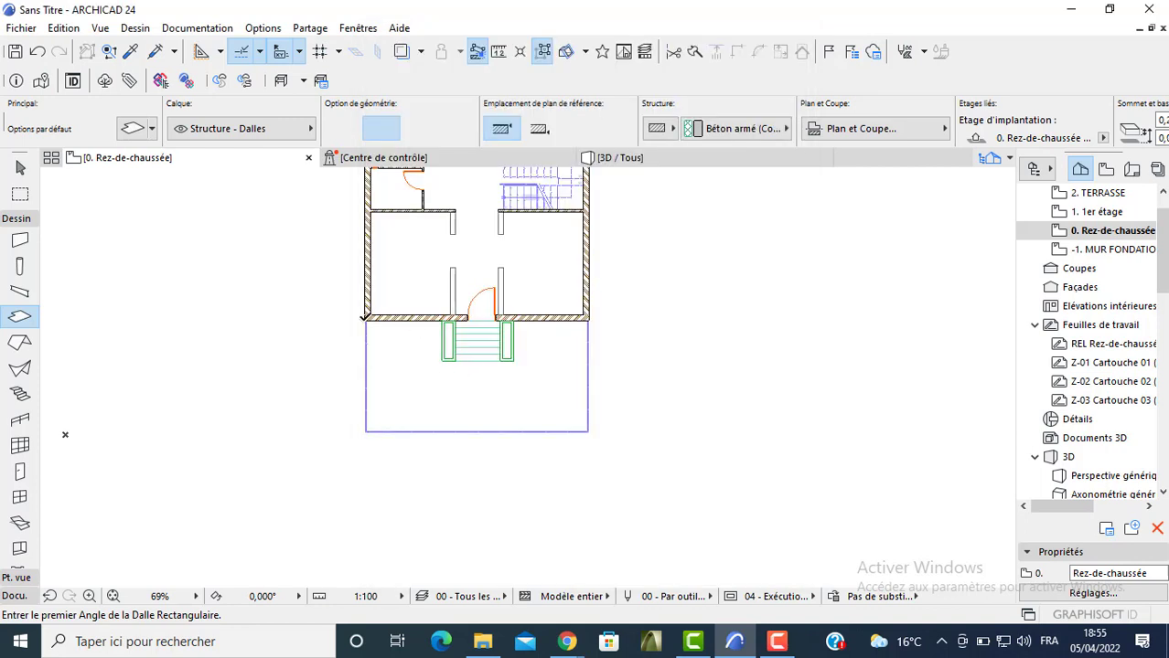
click(365, 319)
middle_drag(501, 247, 541, 415)
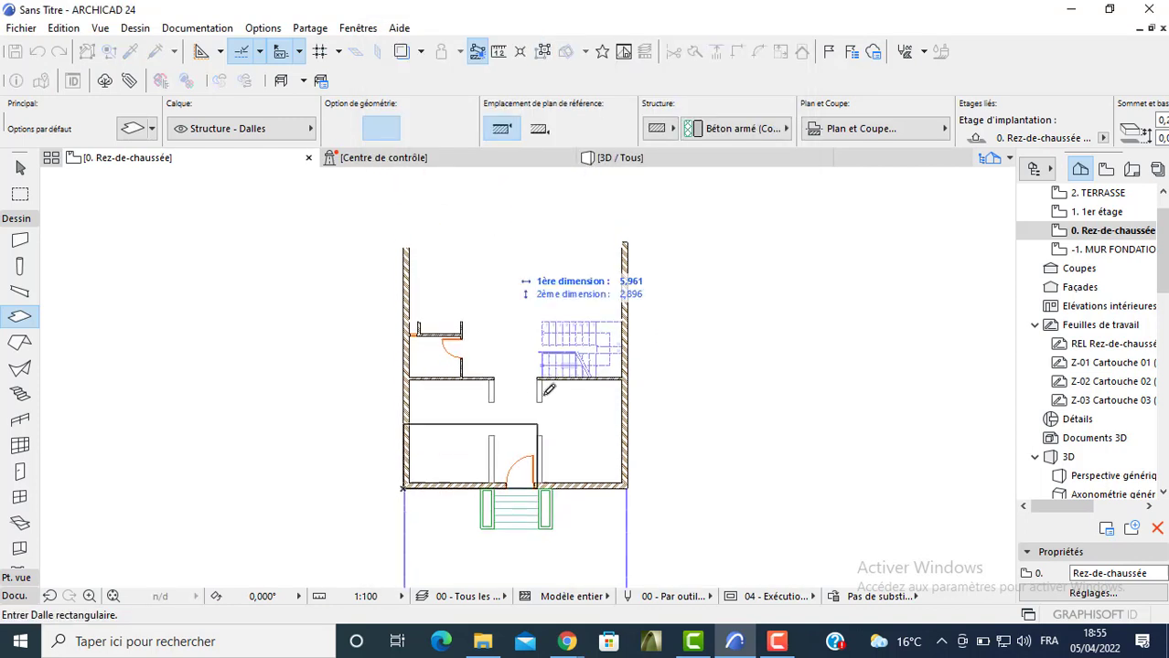
click(638, 239)
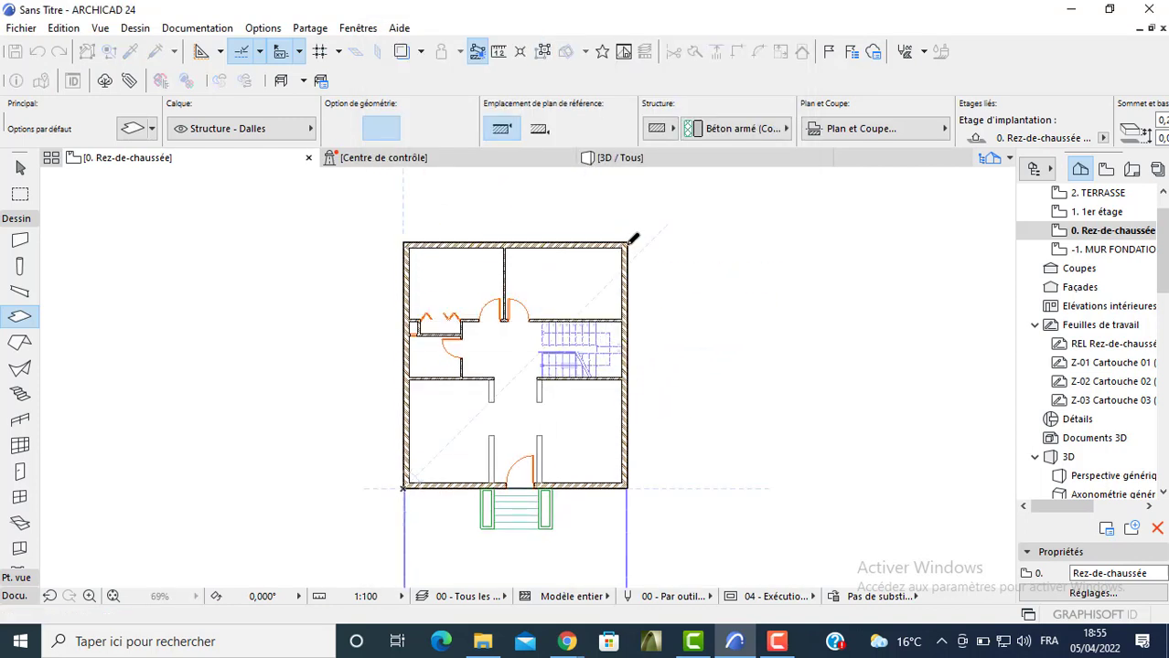
key(Escape)
Set the house slab's offset from the ground-floor storey to 3.2 m and check it in the 3D view
click(563, 271)
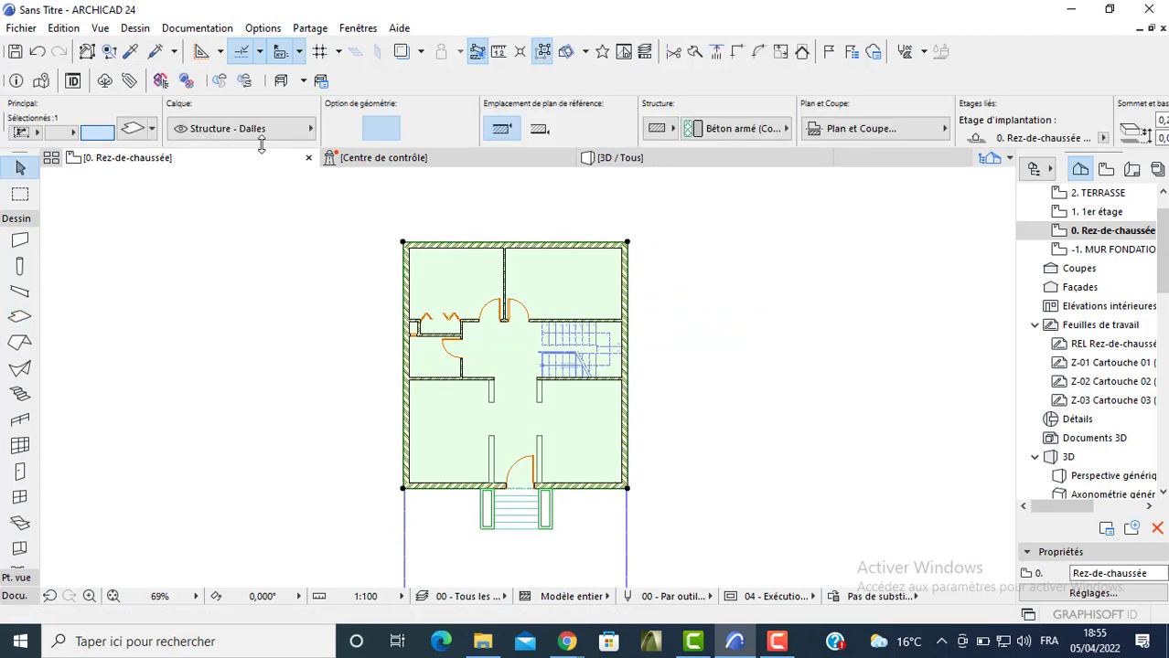
click(132, 131)
key(Tab)
text(3)
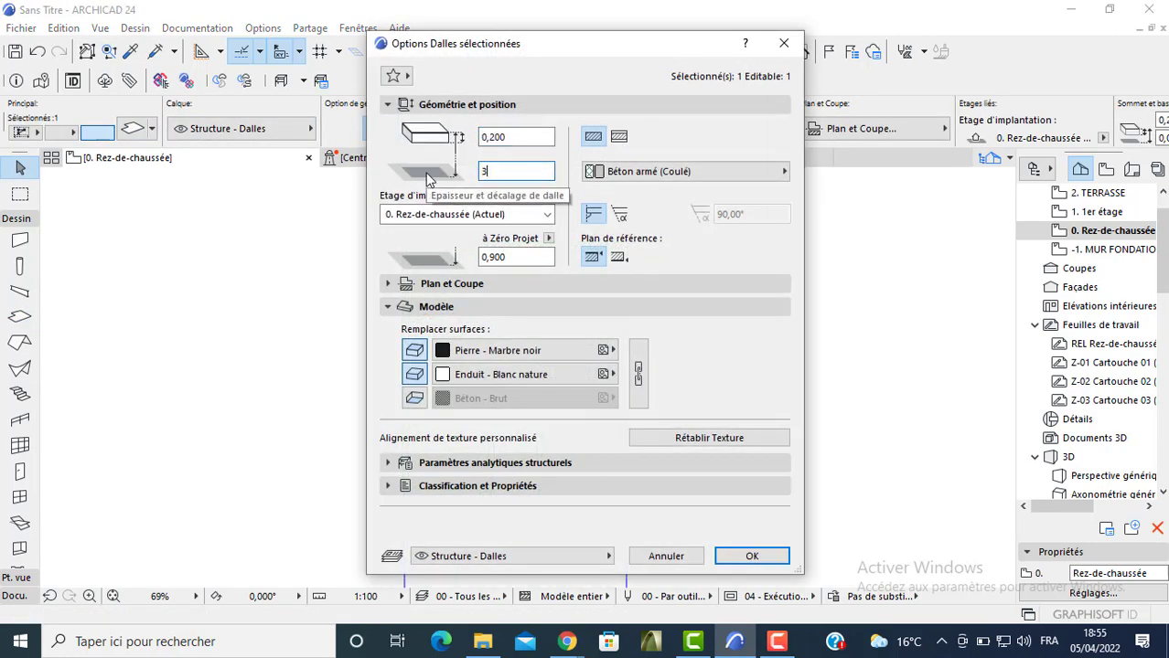
text(,2)
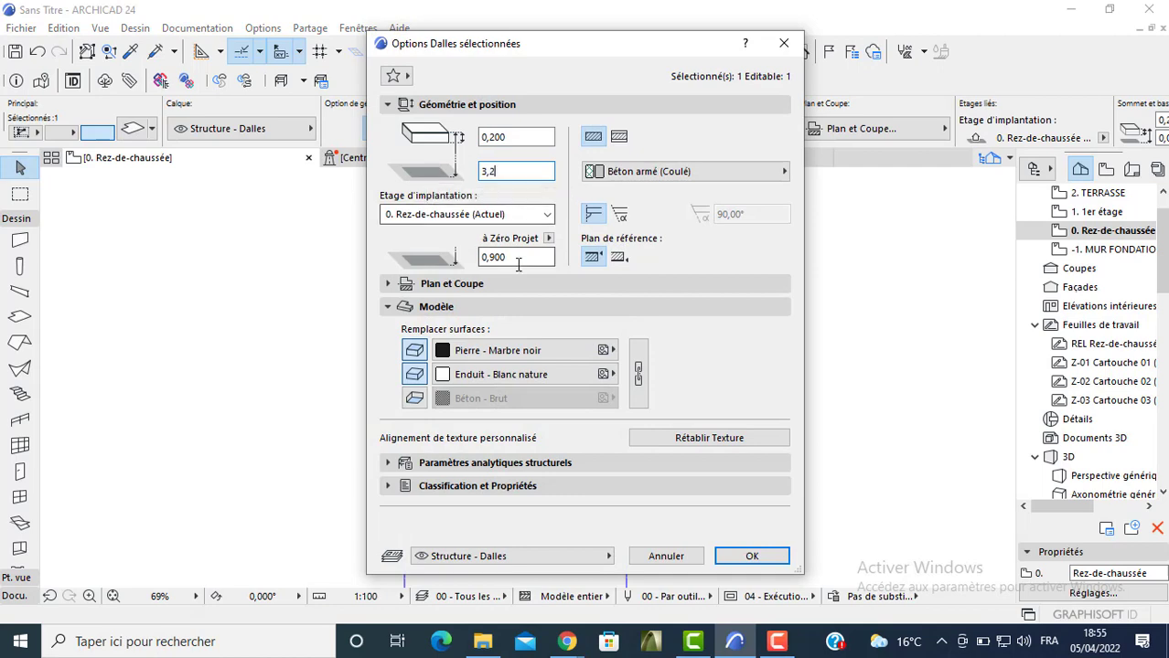
text(00)
click(748, 556)
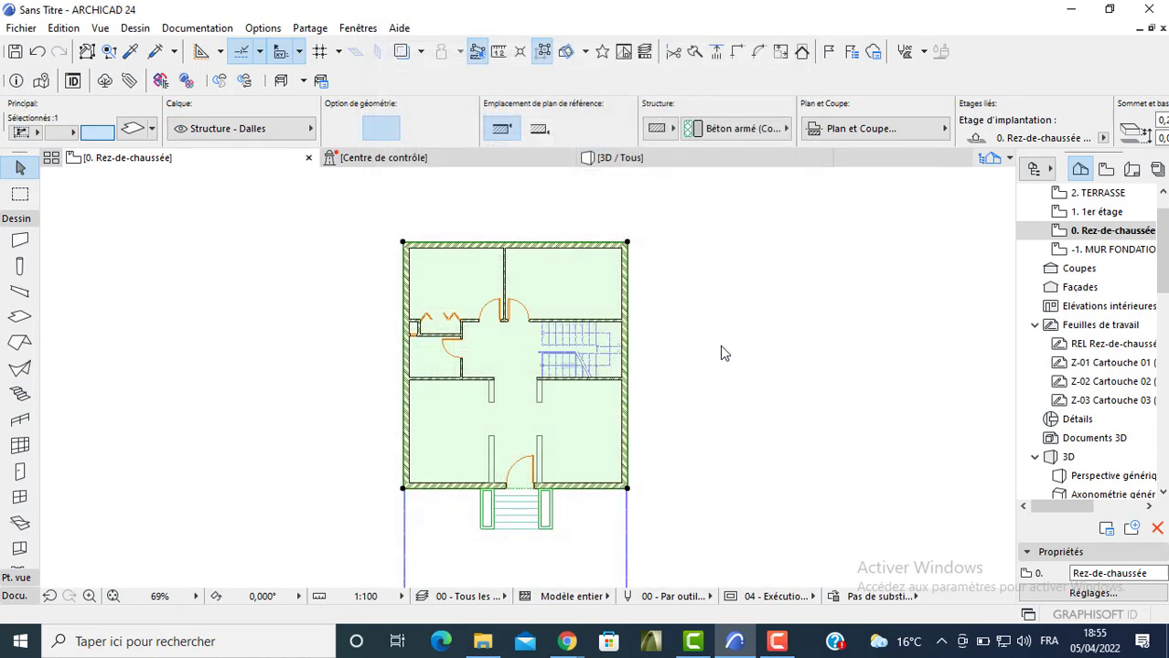
click(660, 165)
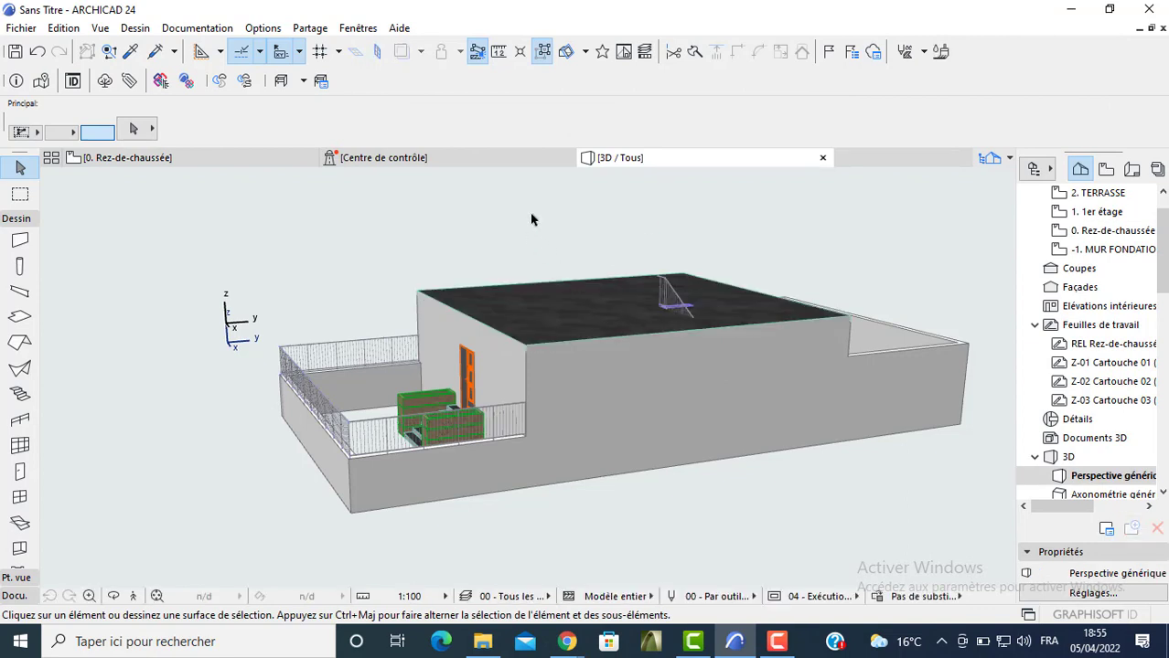
Cut a rectangular opening in the house slab over the staircase, from the foot of the stairs to the opposite stairwell corner
key(F2)
click(512, 335)
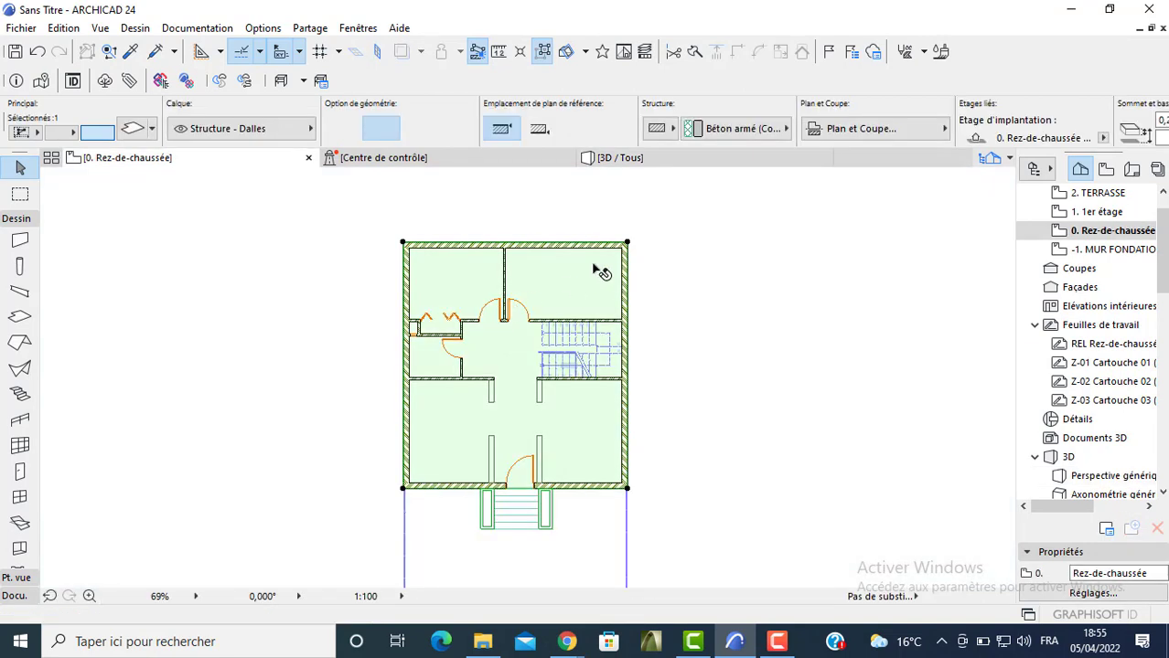
click(627, 244)
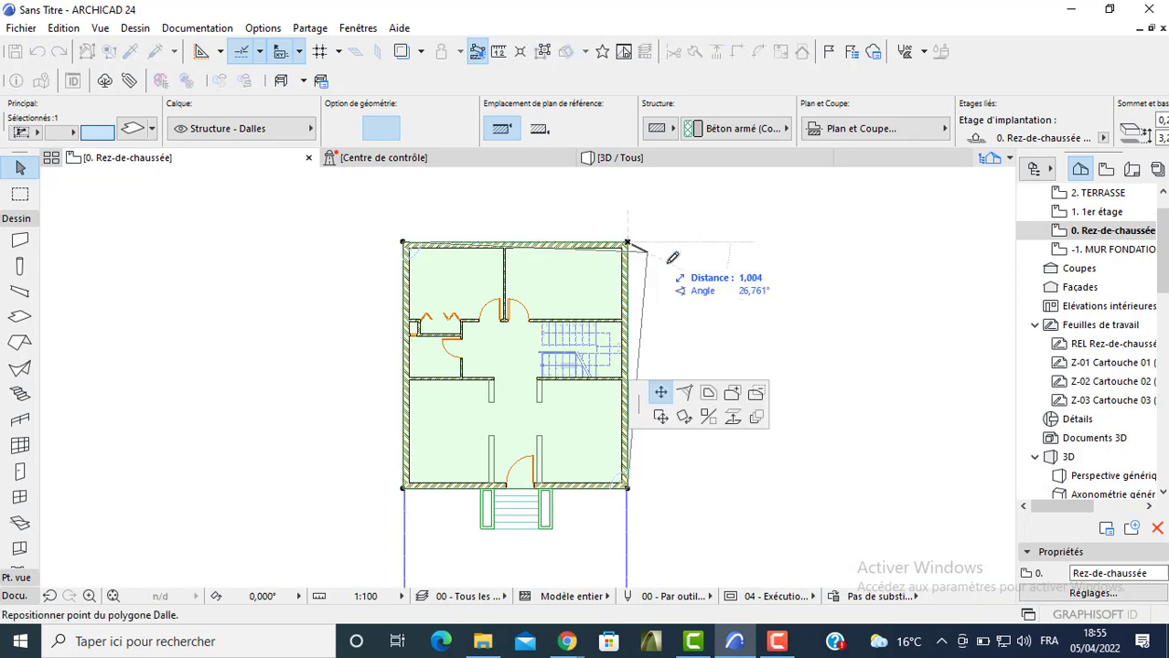
click(755, 393)
scroll(560, 373, up, 3)
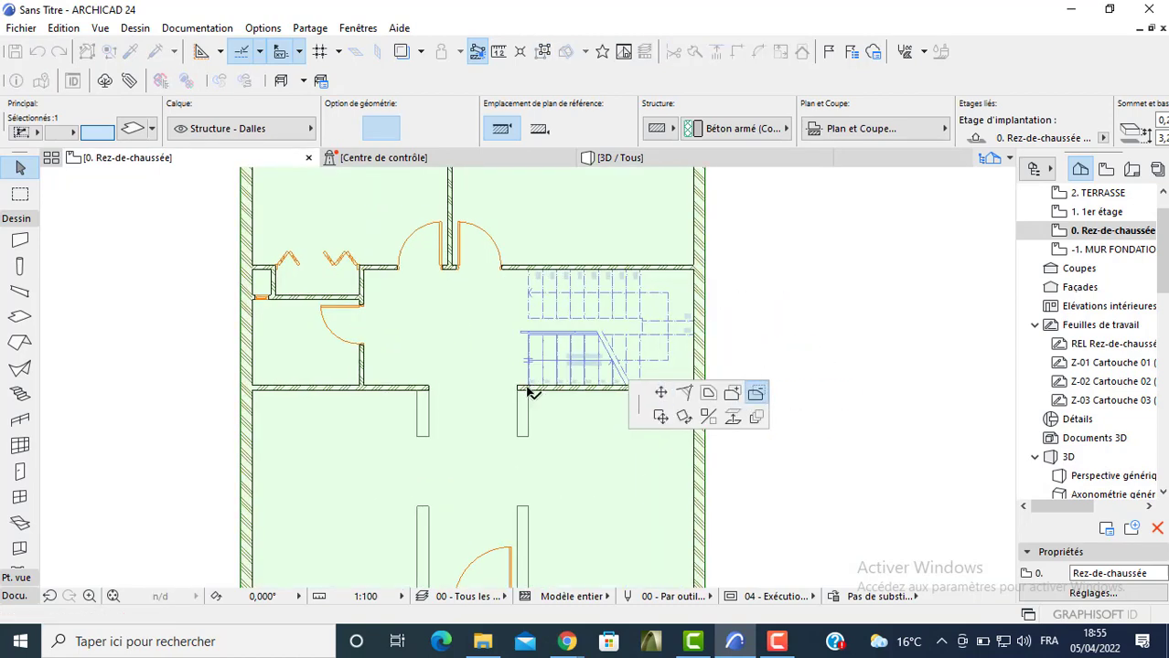
click(527, 388)
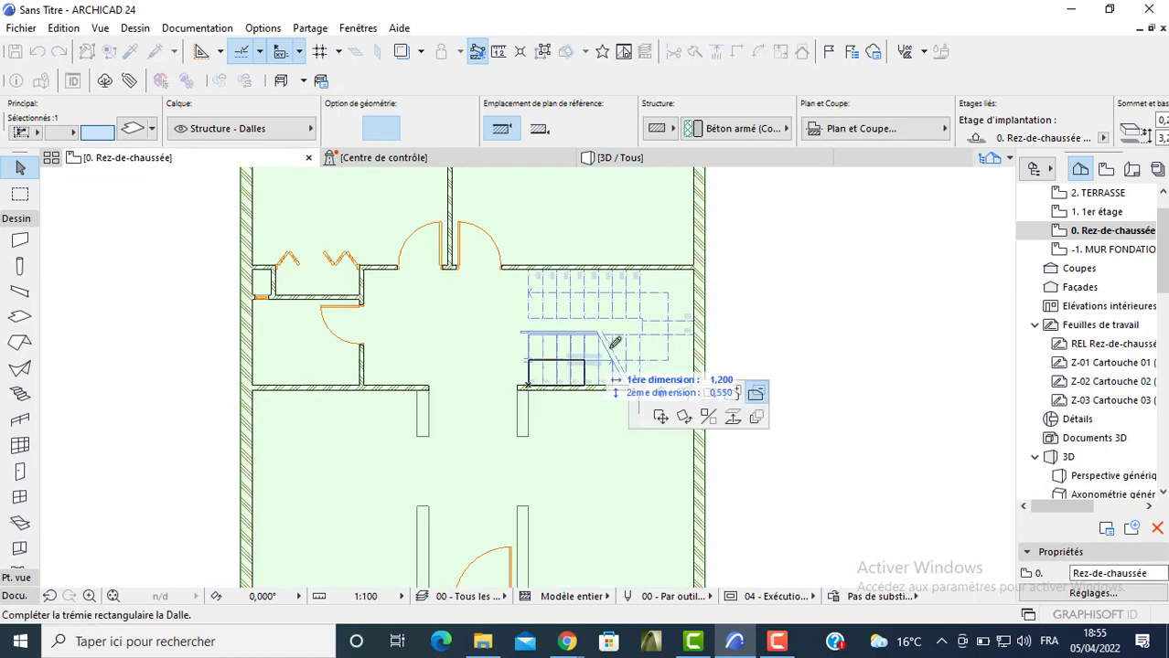
click(691, 271)
click(663, 158)
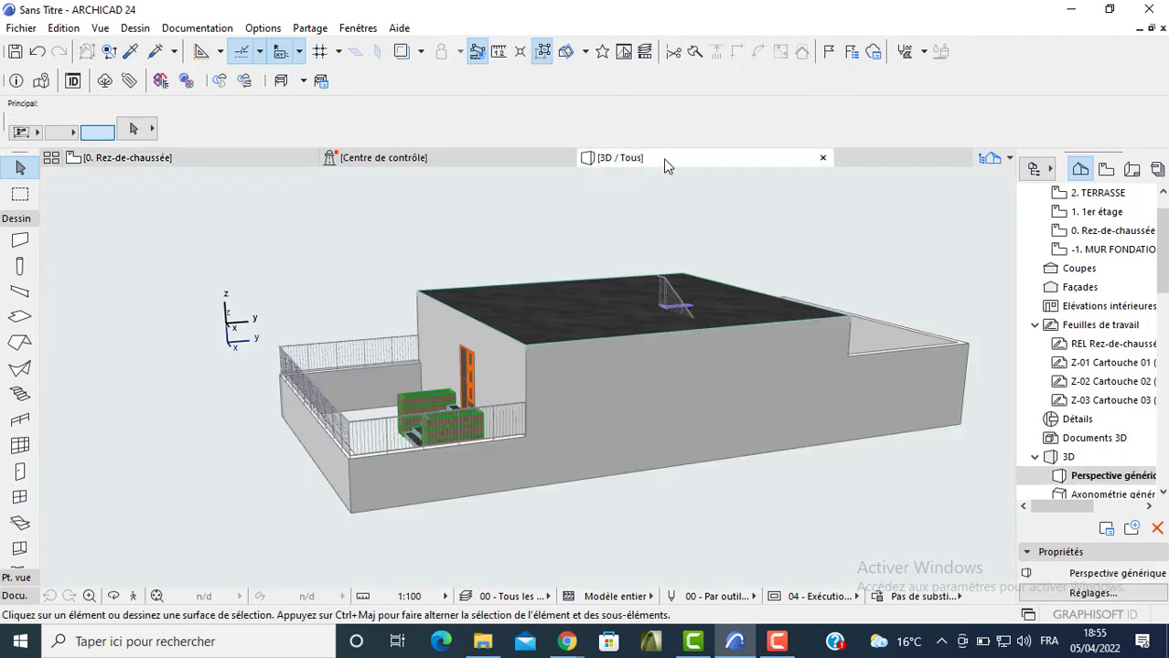
Copy all the ground-floor walls with their openings and paste them onto the 1er étage storey at the original location
shift+middle_drag(535, 300, 674, 276)
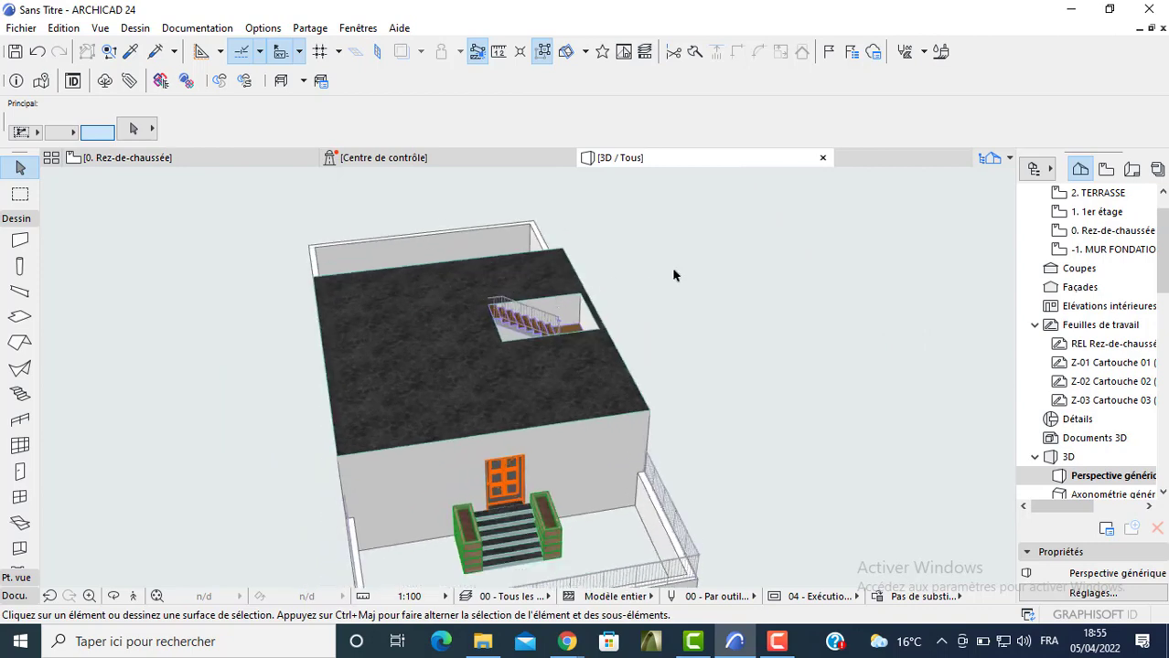
scroll(366, 294, up, 2)
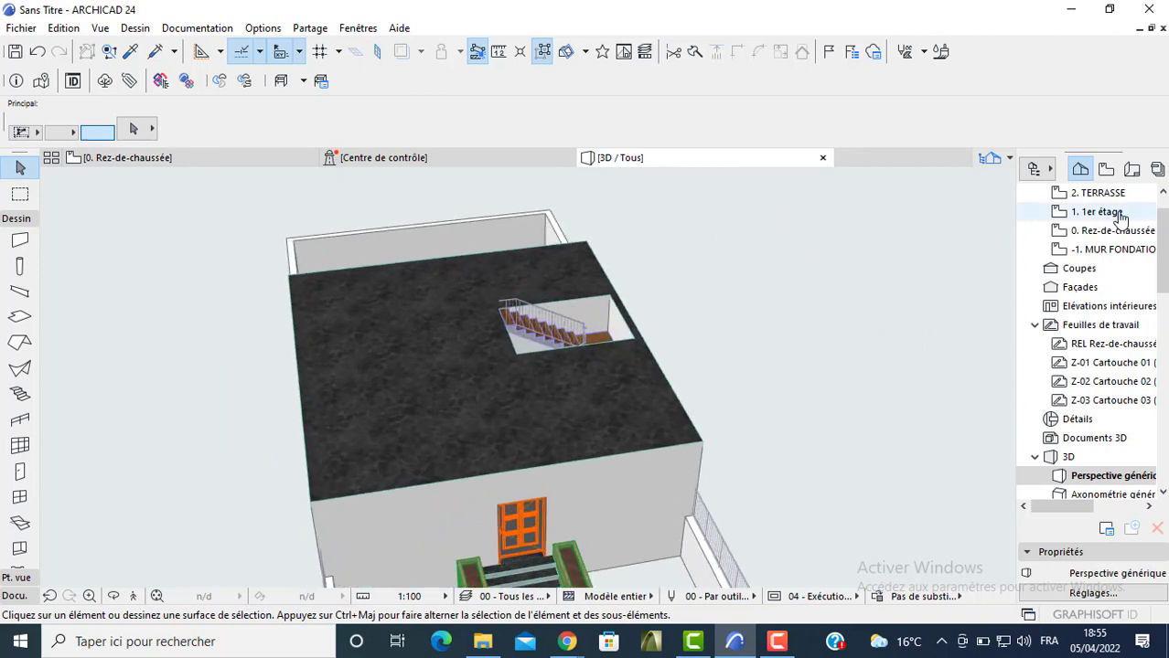
double_click(1124, 230)
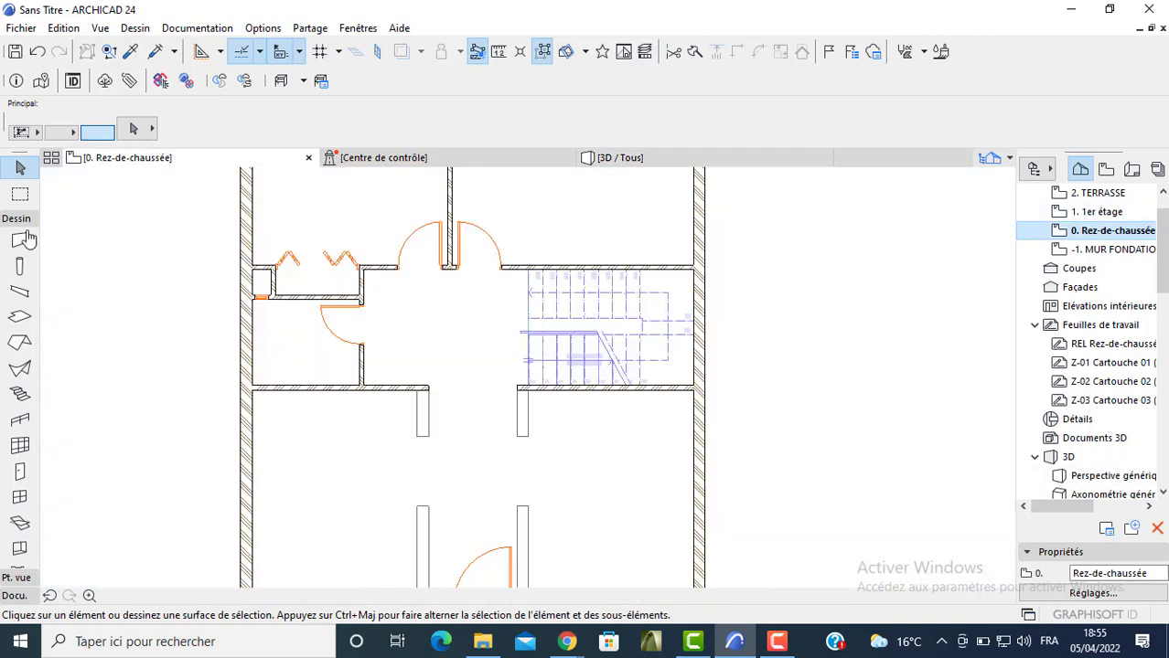
click(19, 239)
key(ctrl+a)
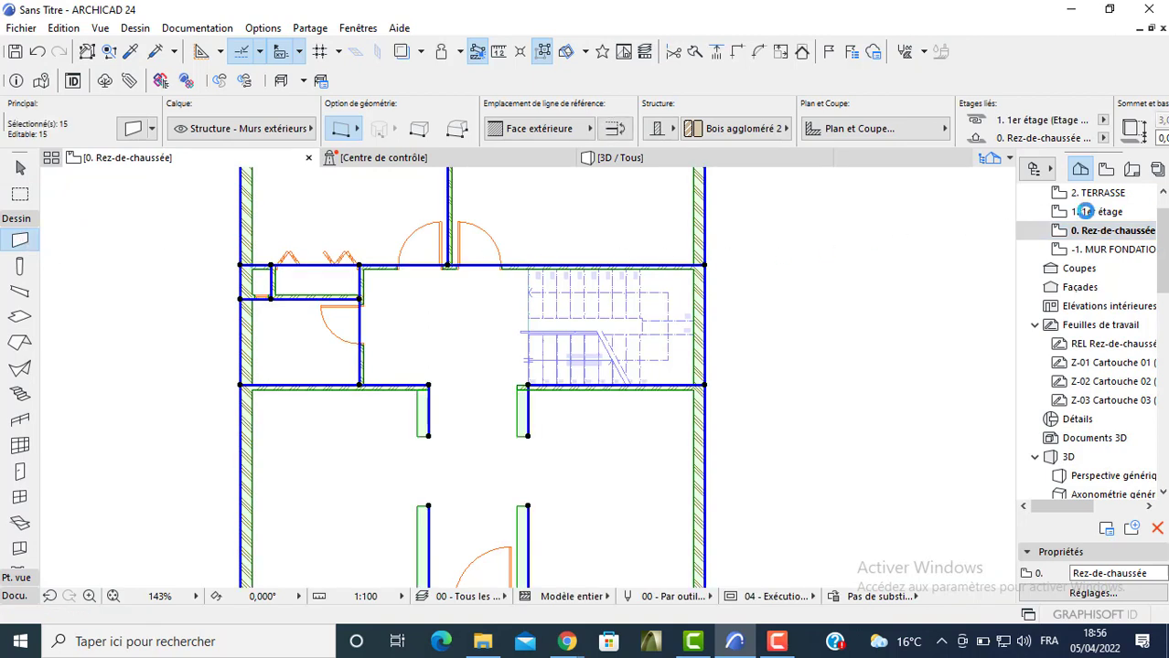
double_click(1088, 211)
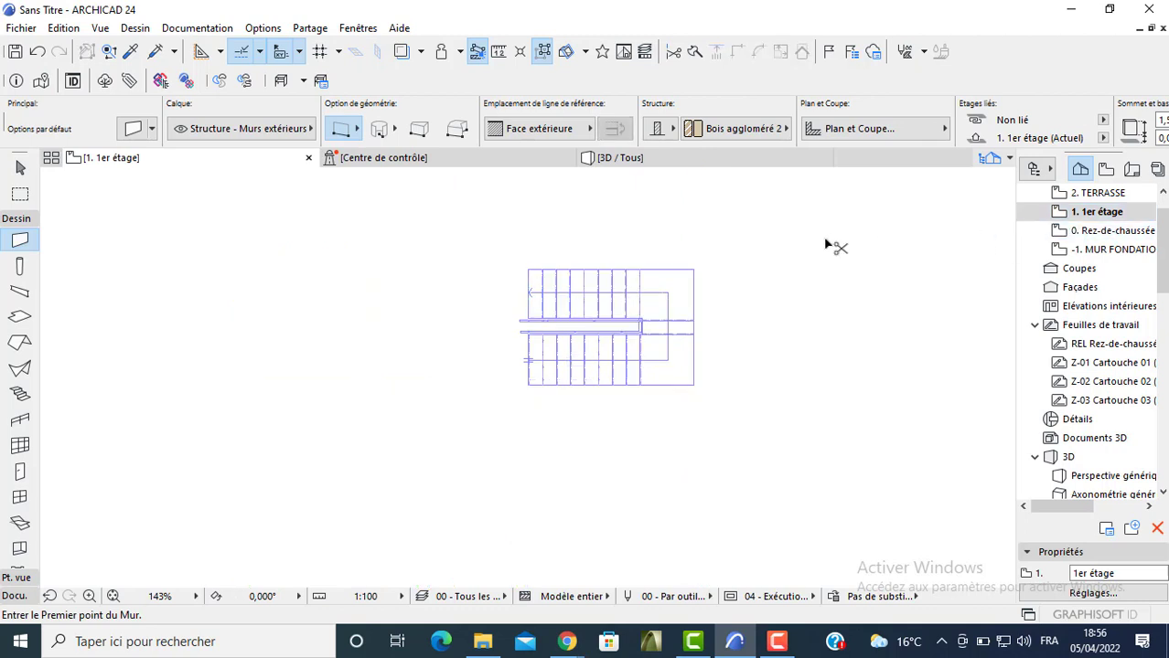
key(ctrl+v)
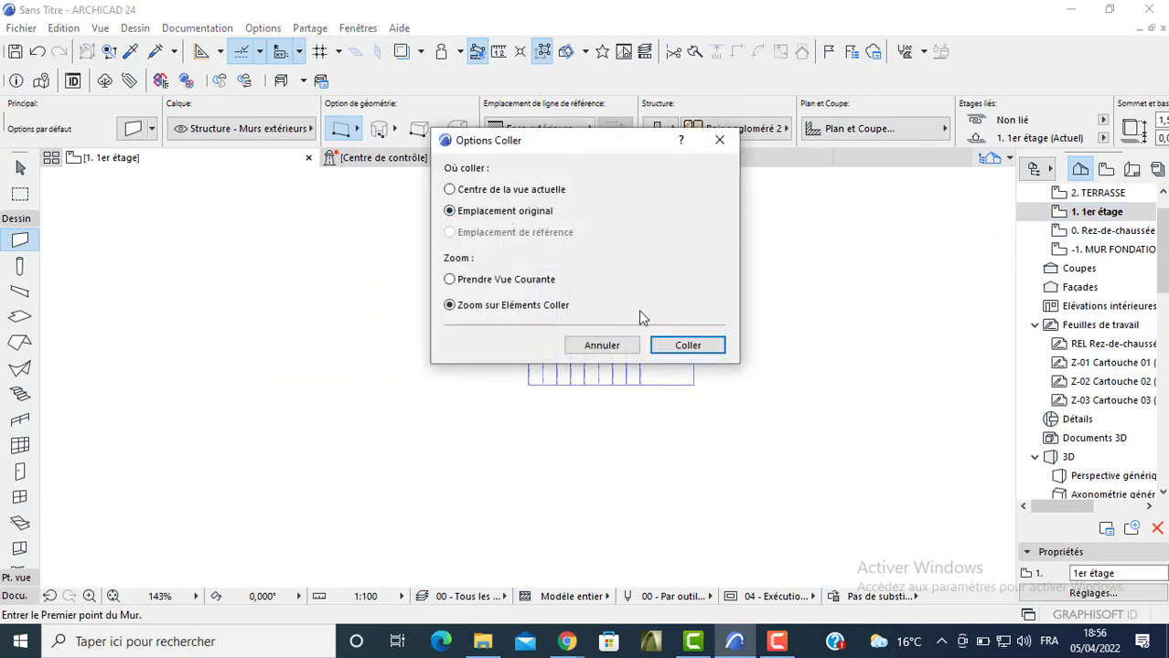
click(684, 344)
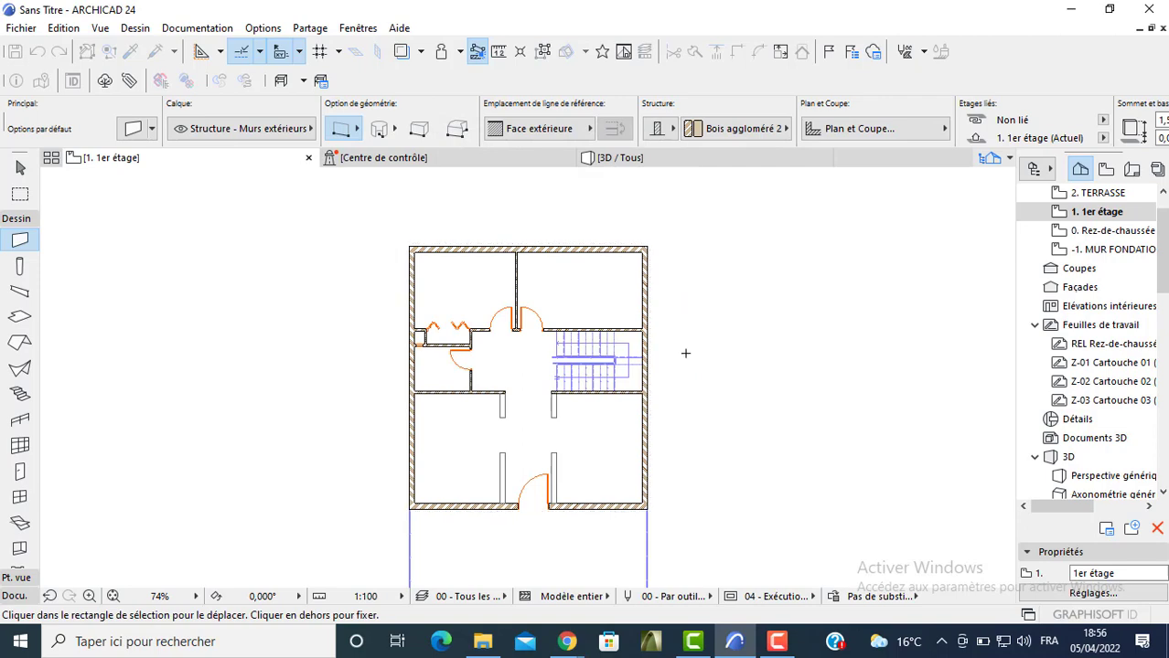
scroll(690, 361, down, 2)
click(704, 510)
Delete the entrance-side railing that extends beyond the house outline on the 1er étage plan
drag(703, 506, 533, 538)
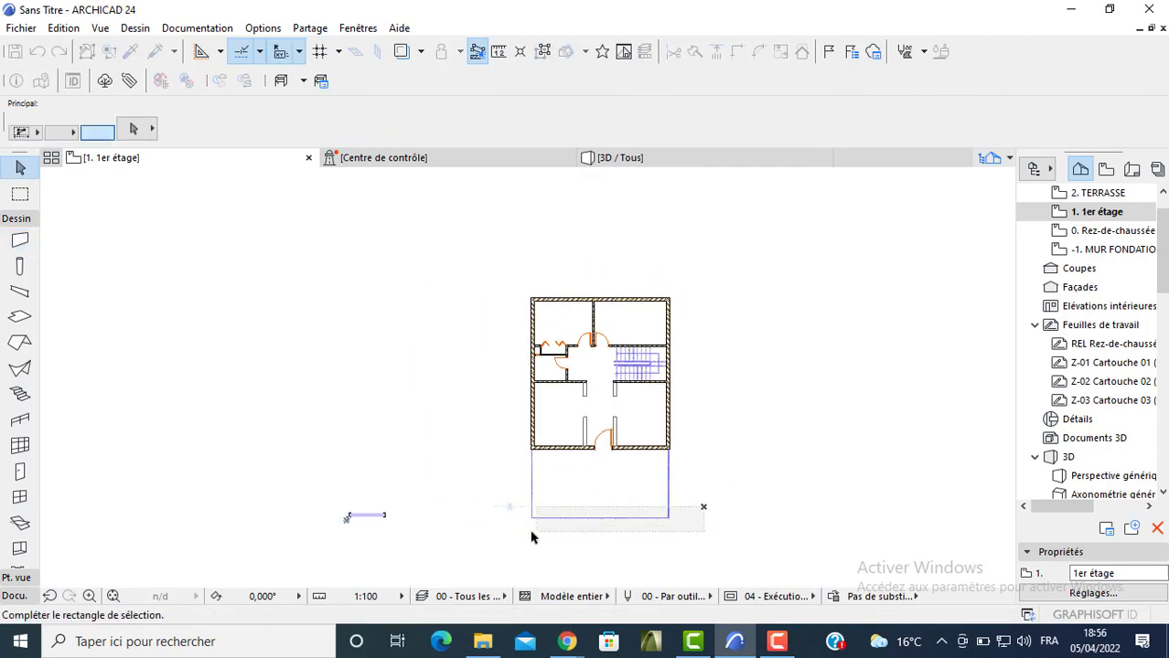
click(531, 537)
click(608, 400)
Delete the four short partition walls that flank the entrance hall in the front part of the first floor
scroll(612, 393, up, 5)
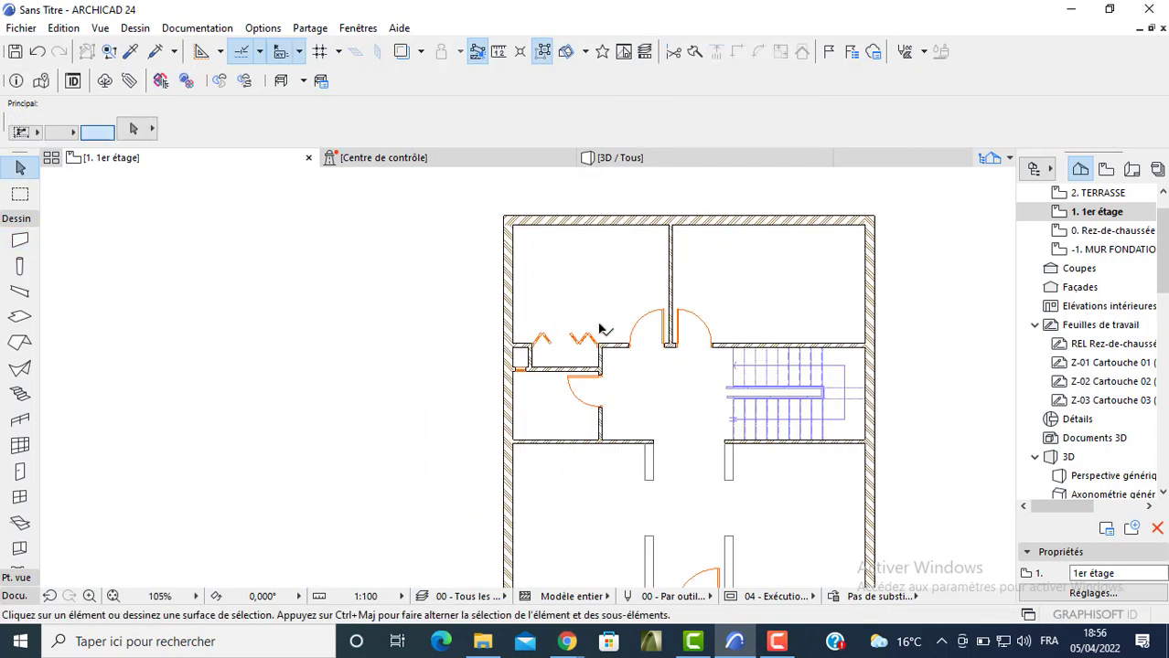
middle_drag(640, 411, 537, 279)
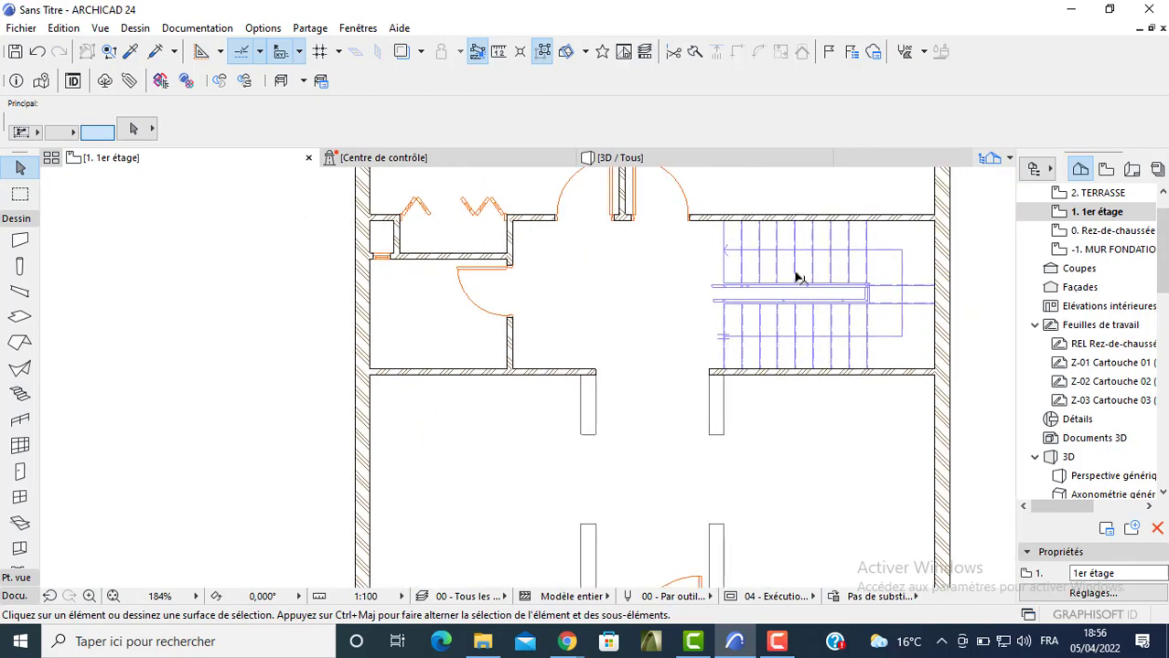
middle_drag(713, 358, 674, 300)
click(672, 370)
key(Delete)
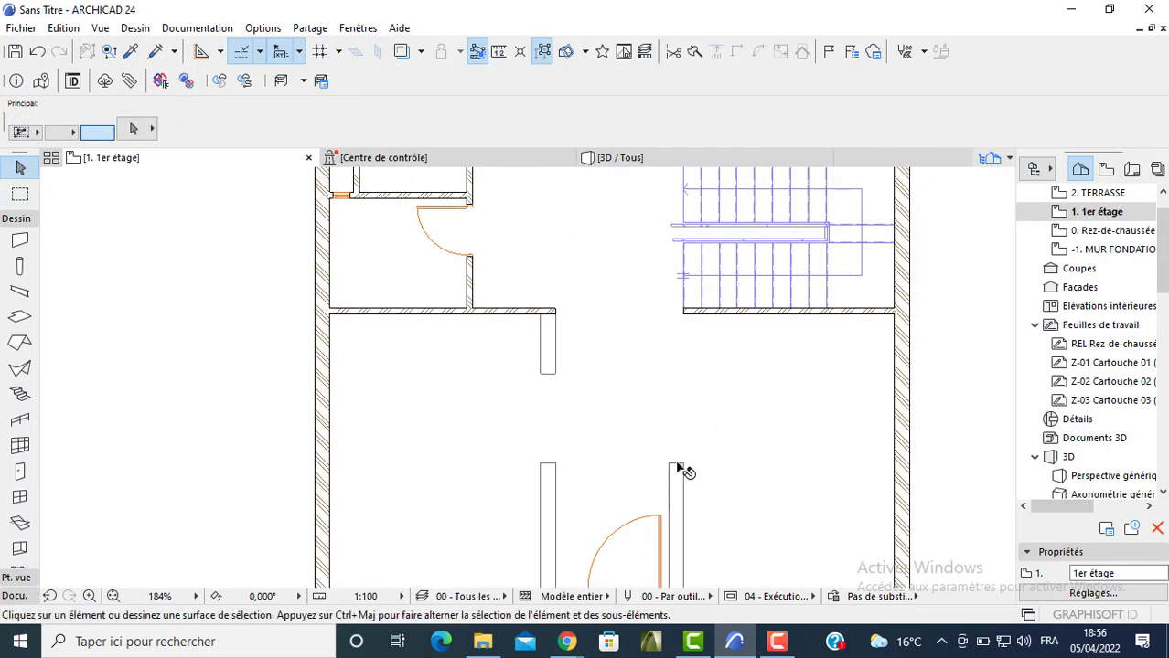
click(681, 471)
key(Delete)
click(546, 384)
key(Delete)
click(547, 474)
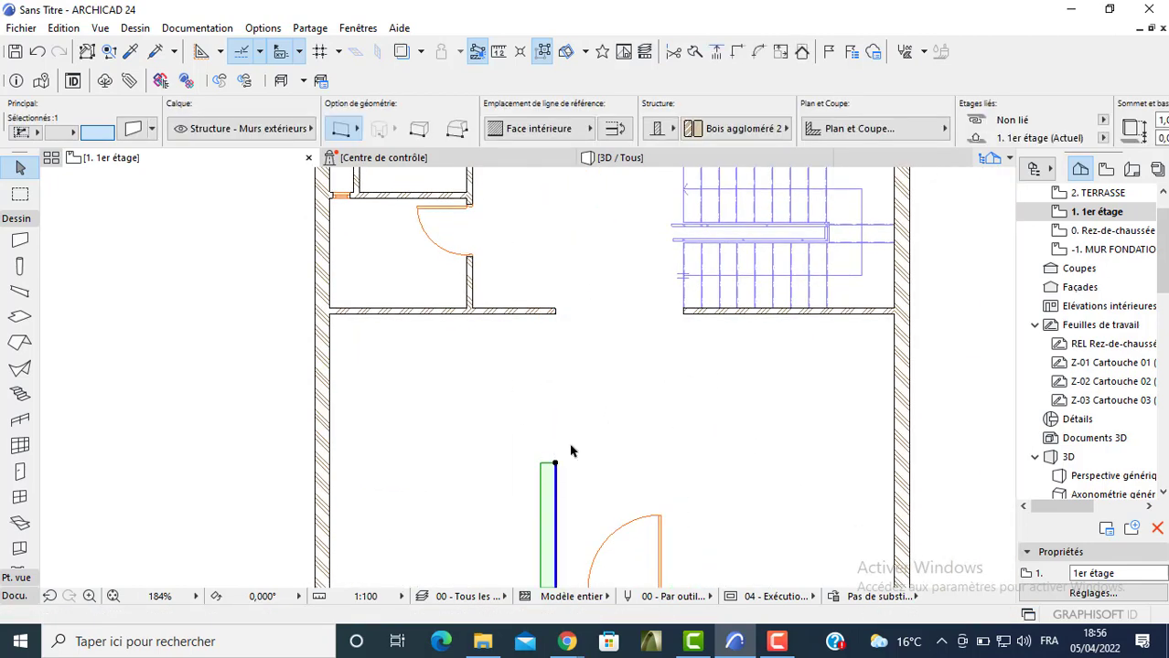
key(Delete)
Delete the entrance door from the first floor's front wall, keeping the wall itself
middle_drag(614, 449, 609, 305)
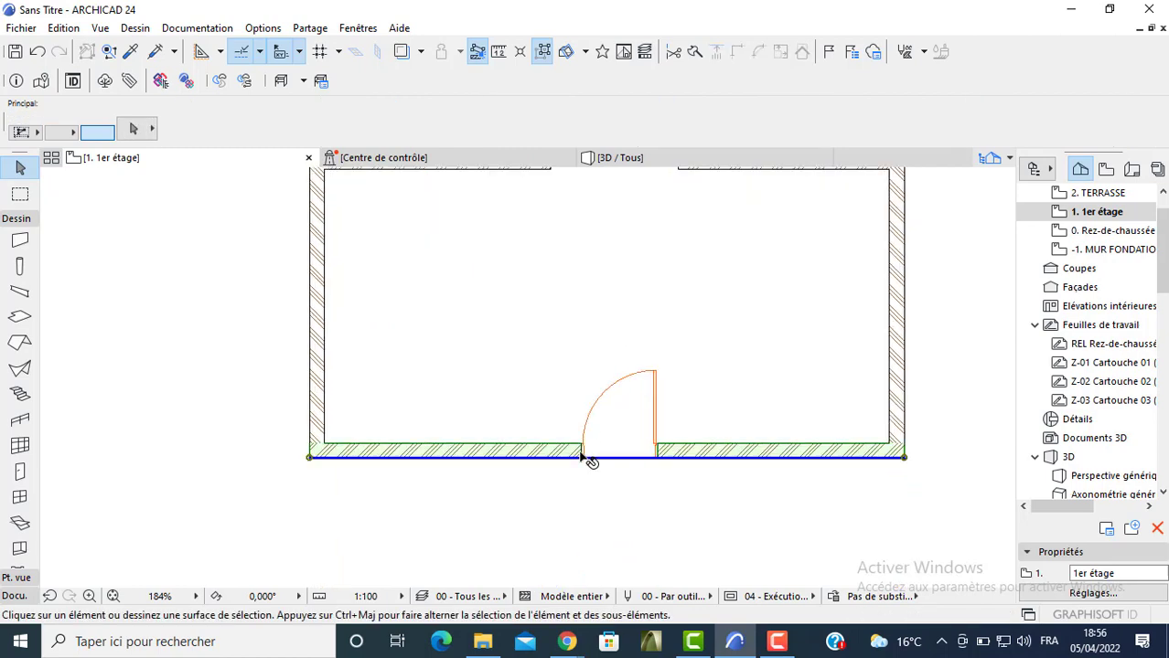
click(587, 454)
click(583, 451)
key(Delete)
scroll(579, 385, down, 5)
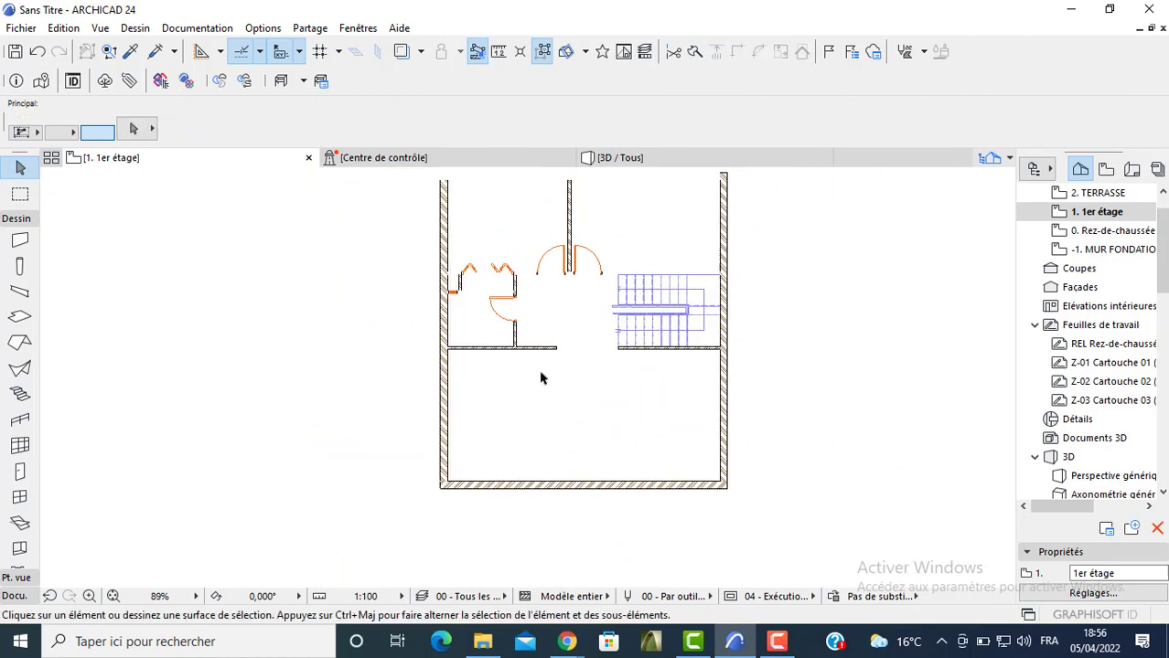
scroll(629, 345, up, 5)
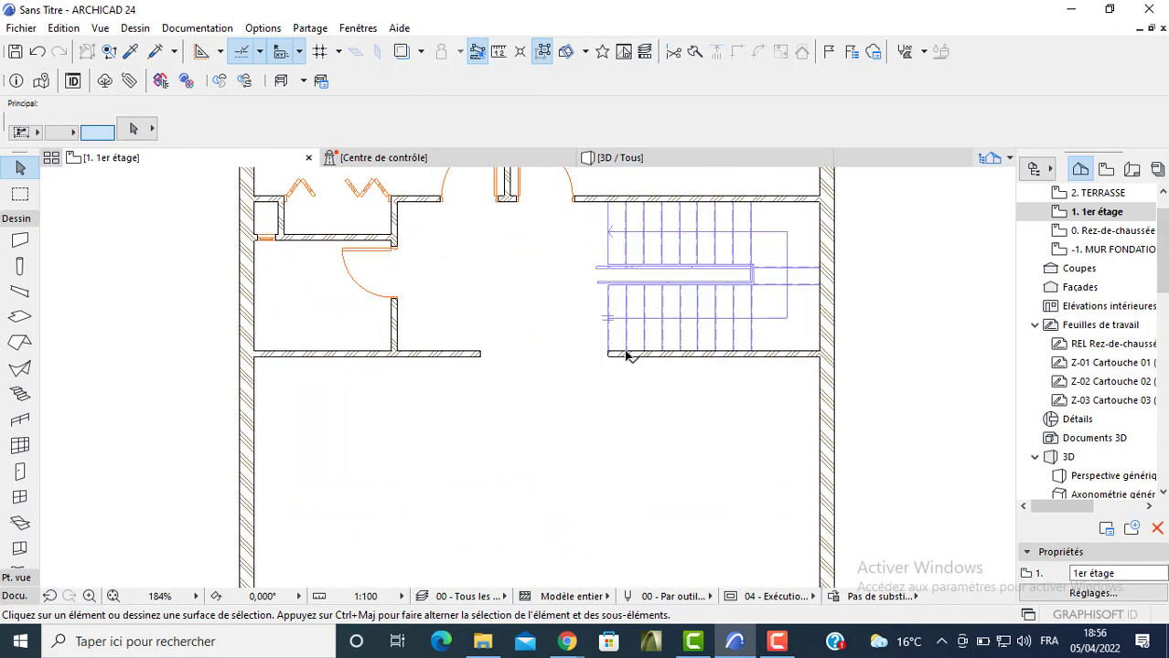
click(608, 356)
drag(608, 356, 615, 364)
key(Escape)
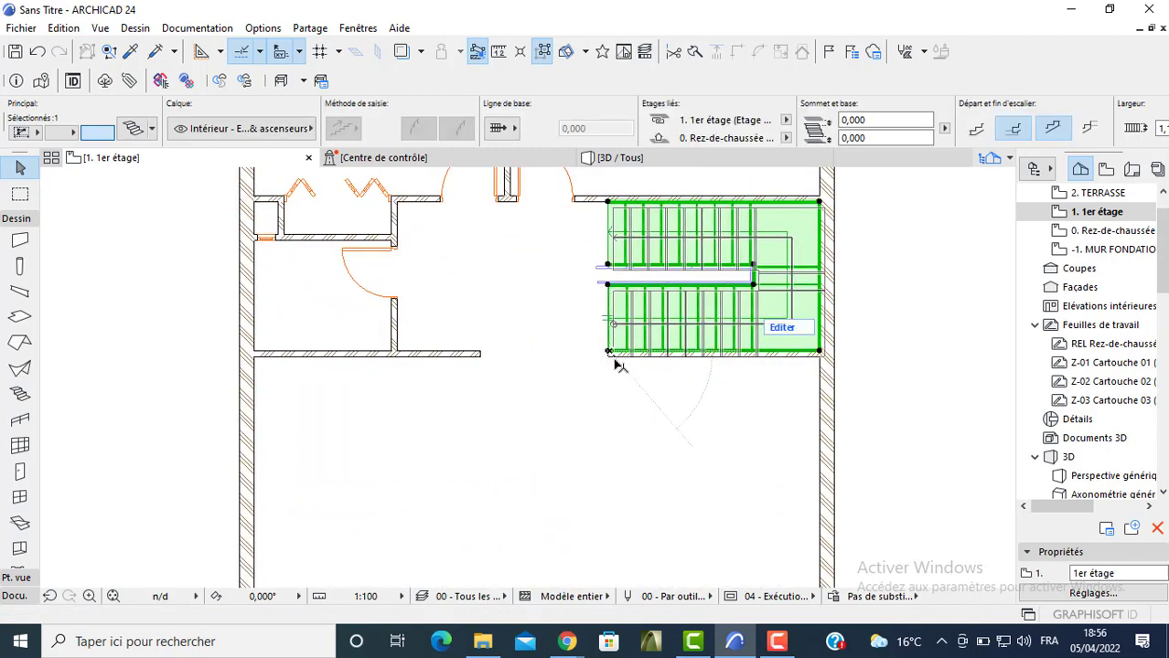
key(Escape)
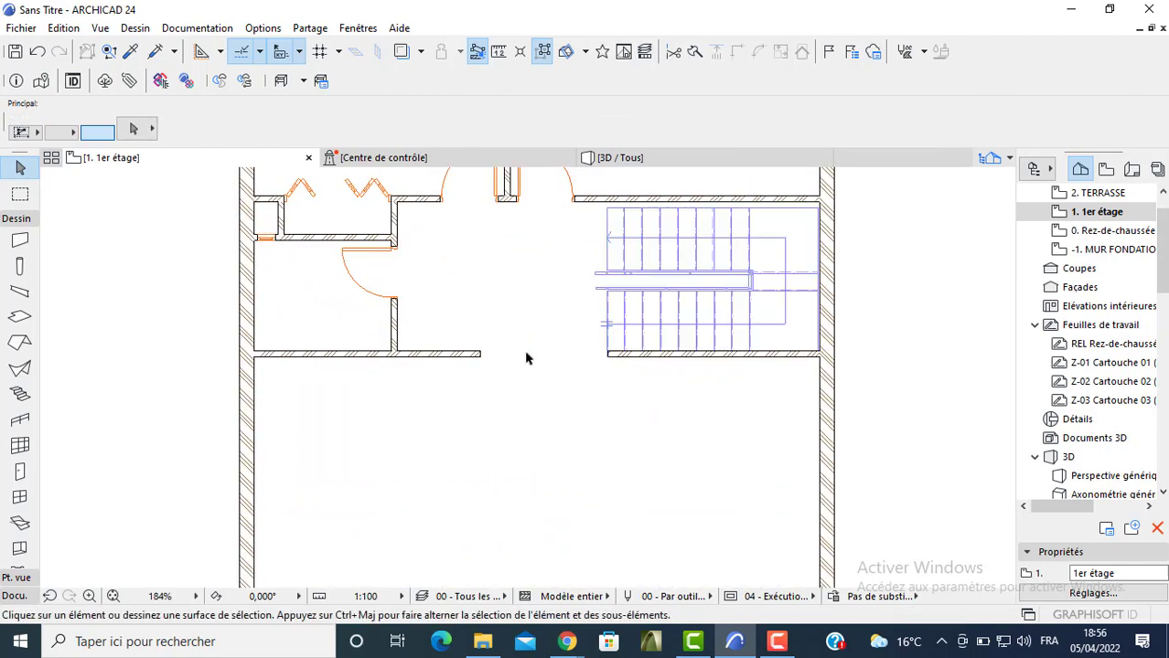
key(ctrl+z)
Delete the partition on the washroom side and stretch the staircase-side partition across to the opposite exterior wall
click(479, 355)
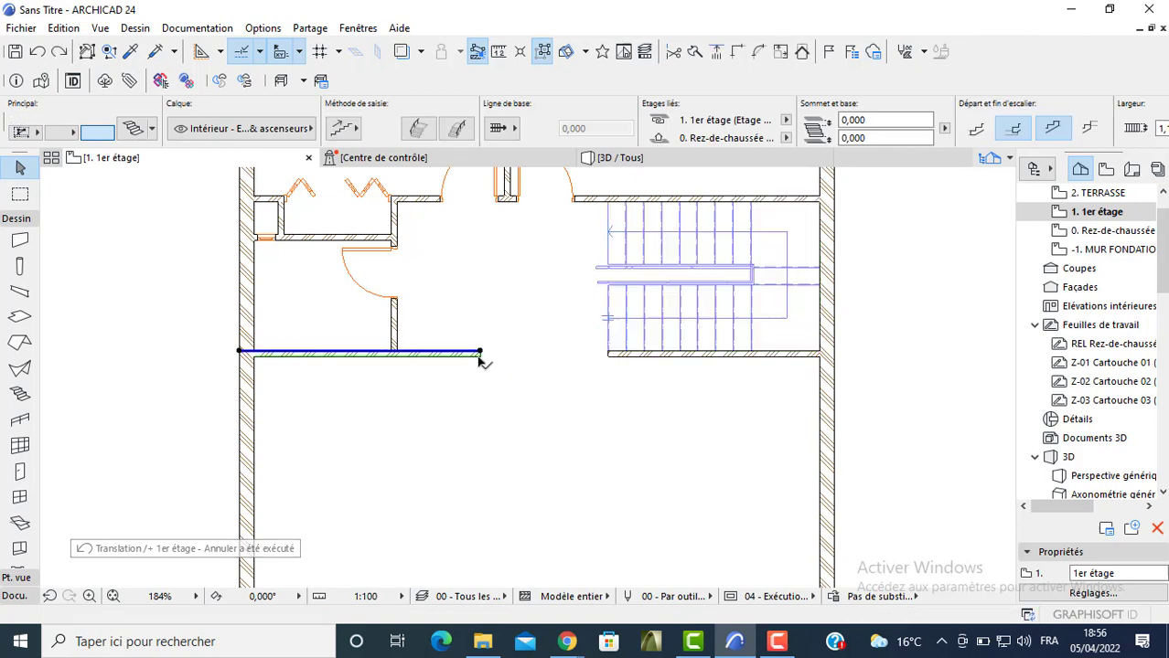
key(Delete)
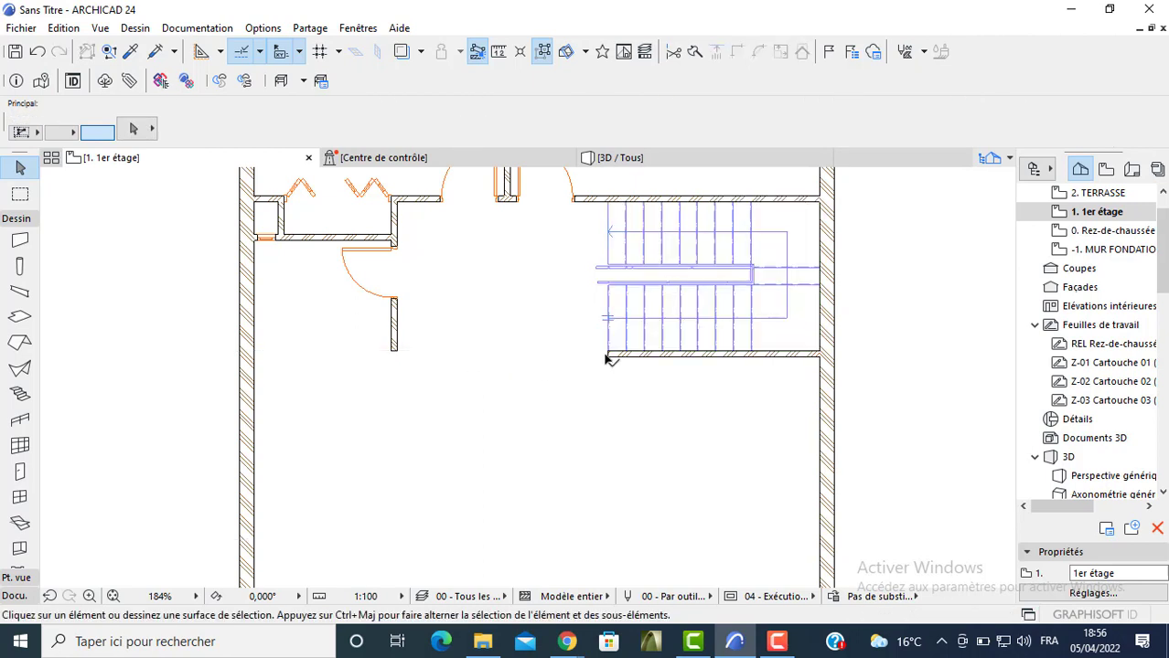
click(609, 355)
click(609, 355)
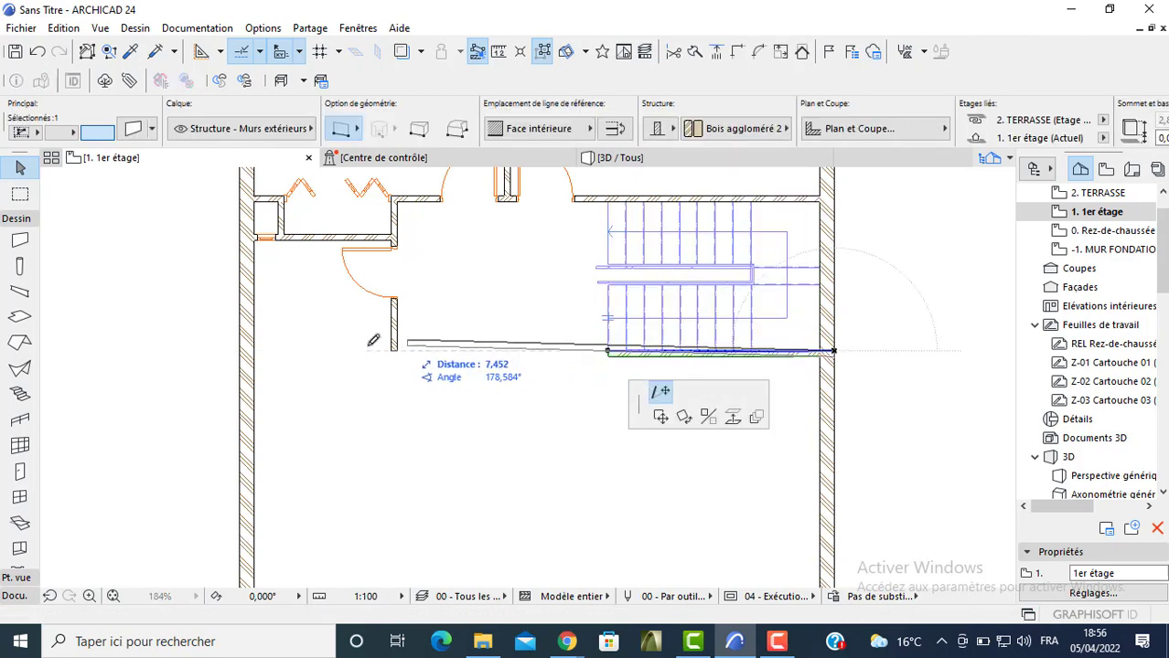
click(262, 348)
scroll(340, 295, down, 2)
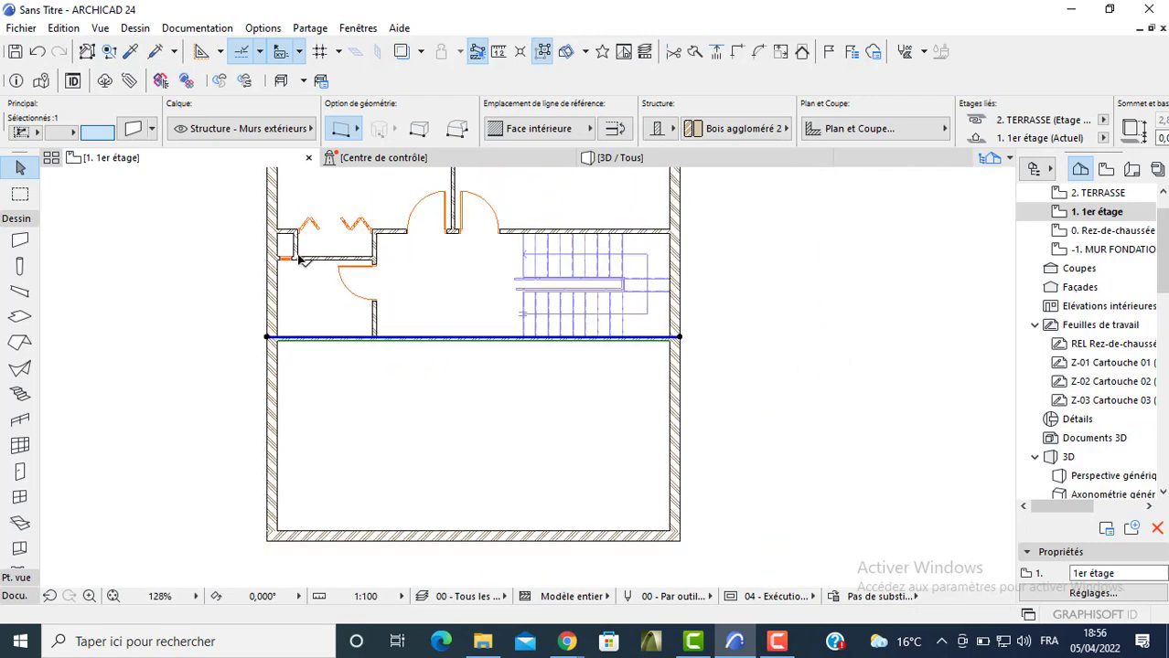
Examine the first-floor plan, checking the rear rooms, closet, doors, staircase and large front room
middle_drag(300, 261, 297, 300)
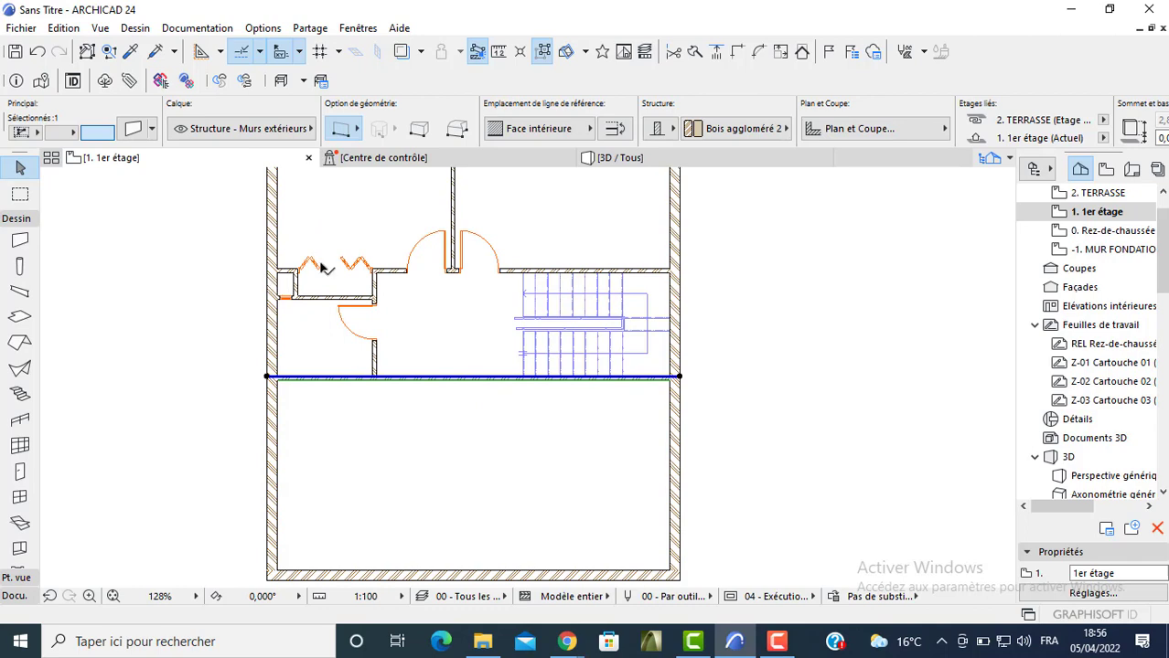
scroll(322, 267, up, 3)
click(409, 279)
middle_drag(415, 235, 395, 389)
key(Escape)
scroll(386, 317, down, 1)
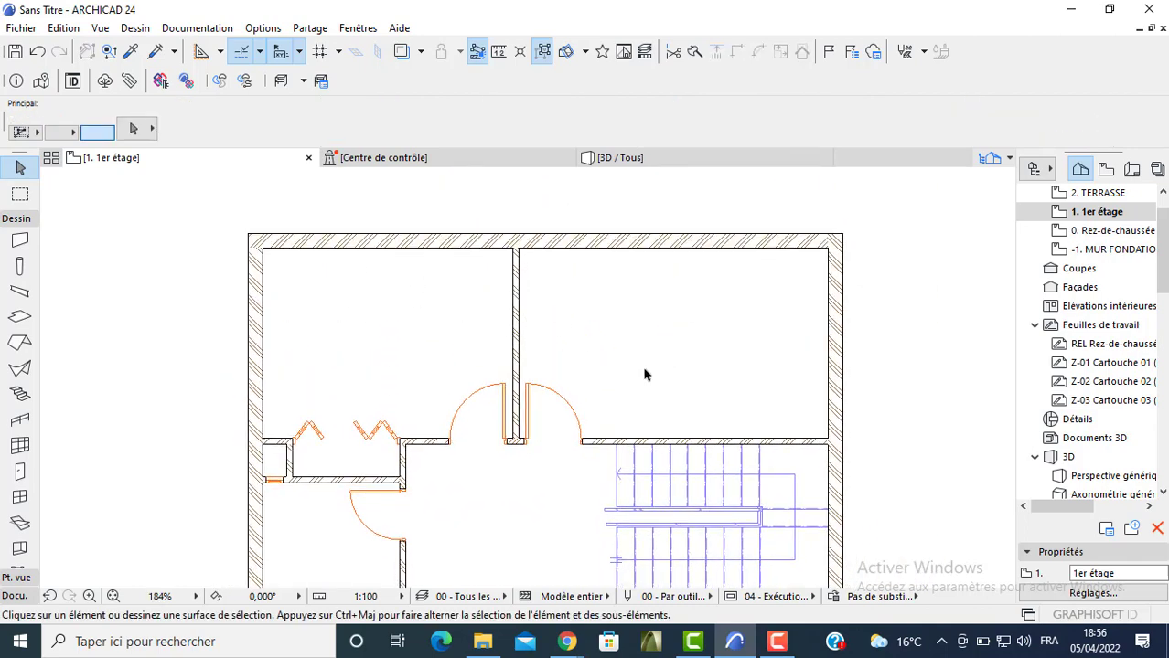
middle_drag(643, 375, 604, 303)
scroll(652, 243, down, 2)
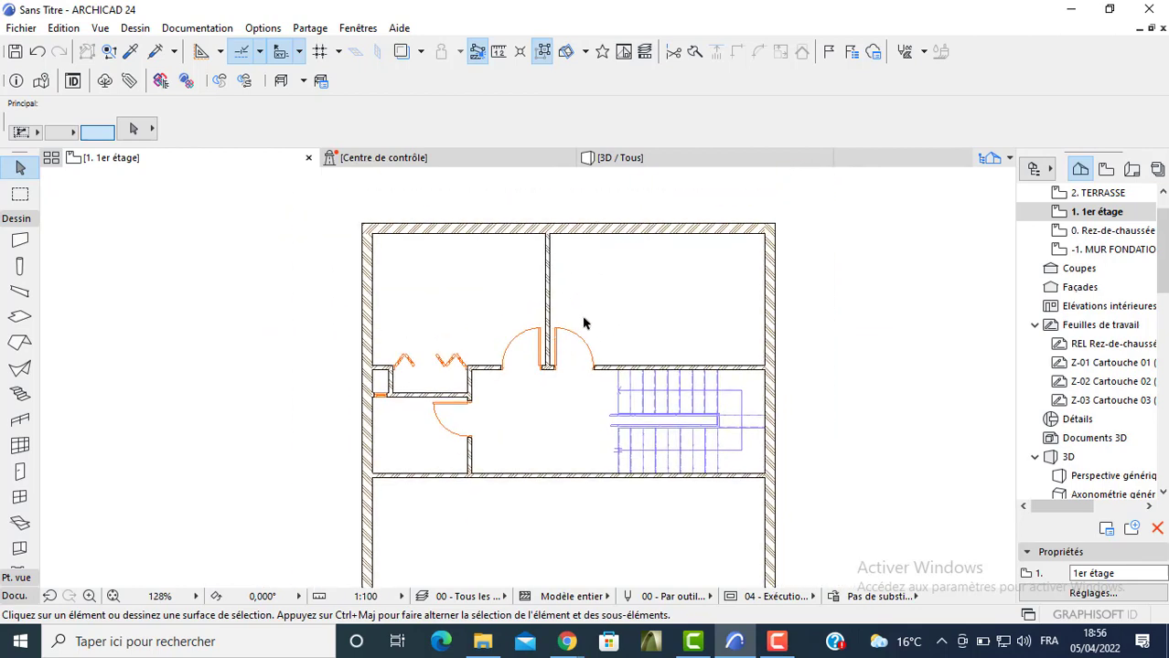
scroll(583, 323, down, 2)
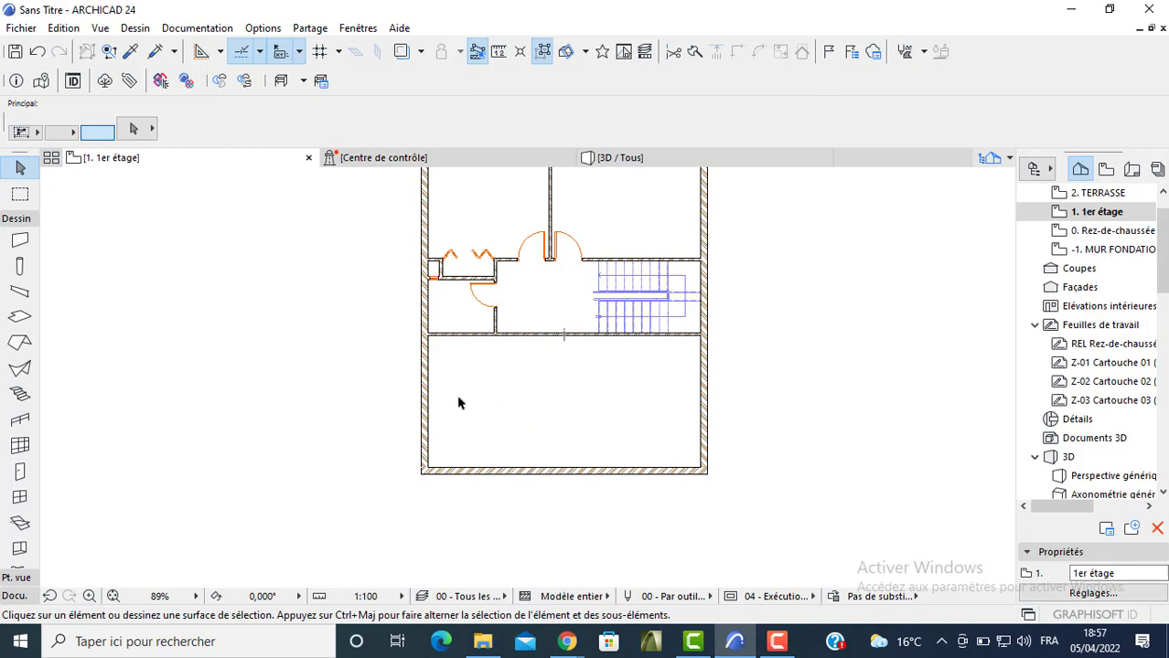
Inspect the house with its new first-floor walls in the 3D view from the front, side and rear
click(599, 158)
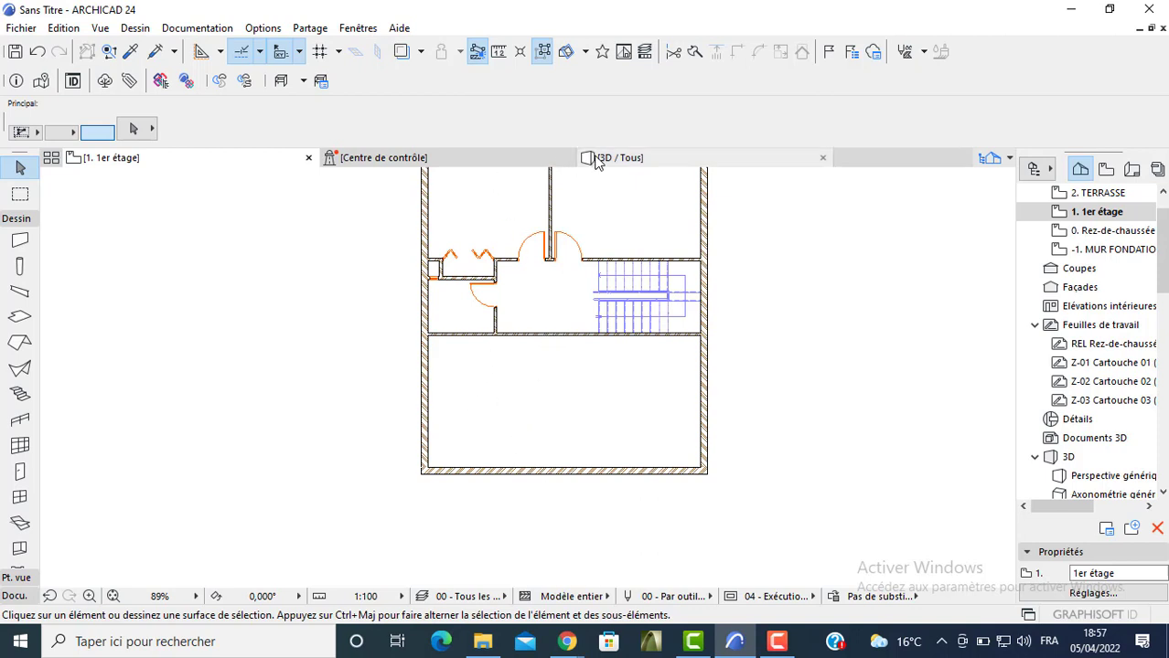
key(Delete)
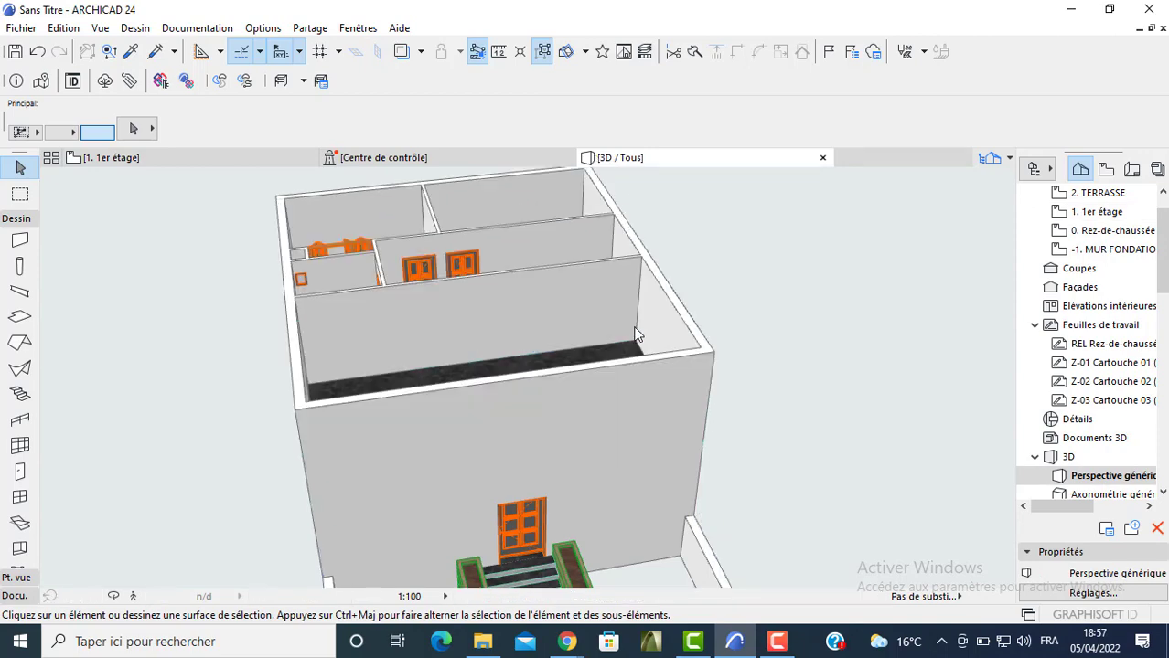
mouse_move(626, 288)
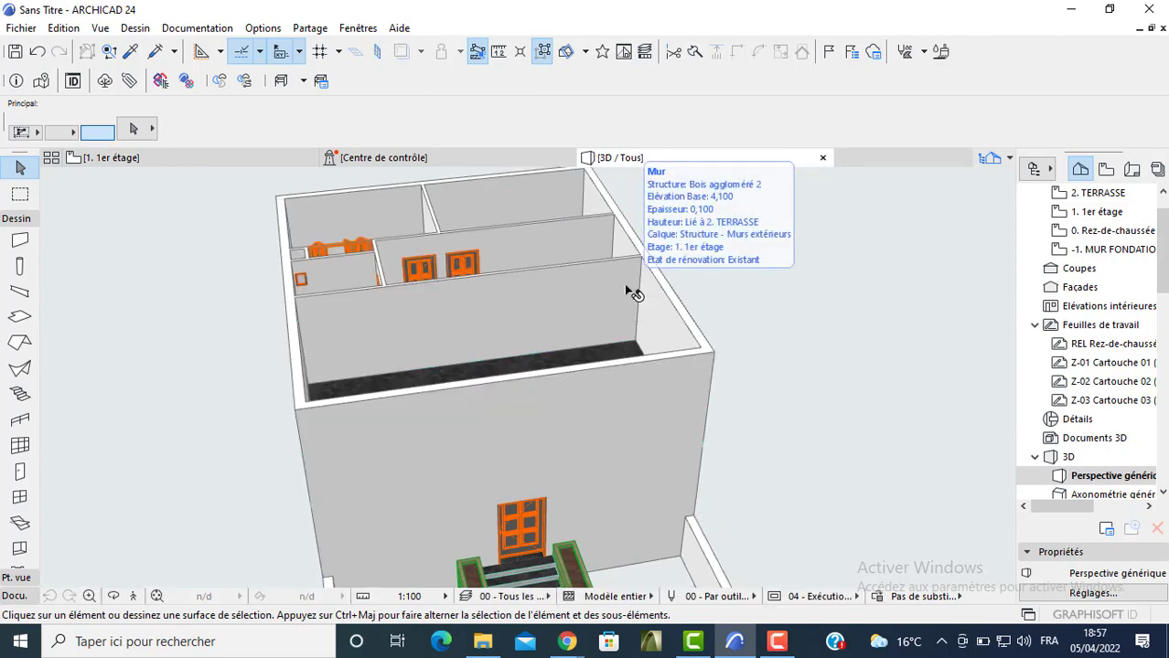
shift+middle_drag(449, 330, 734, 331)
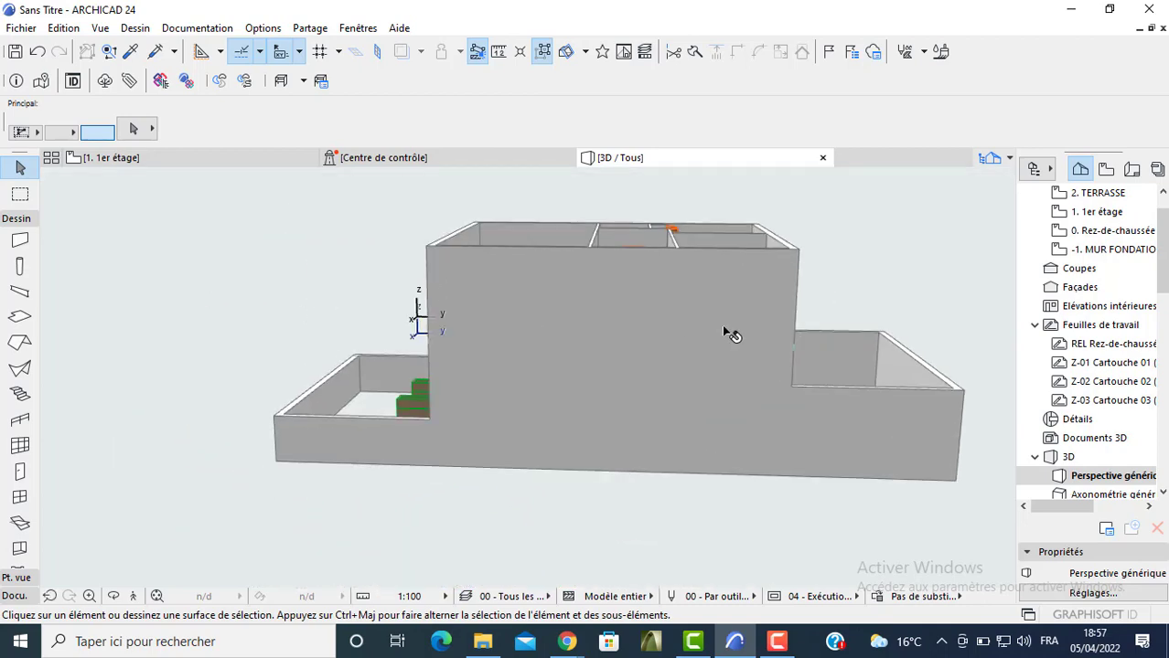
shift+middle_drag(409, 305, 456, 360)
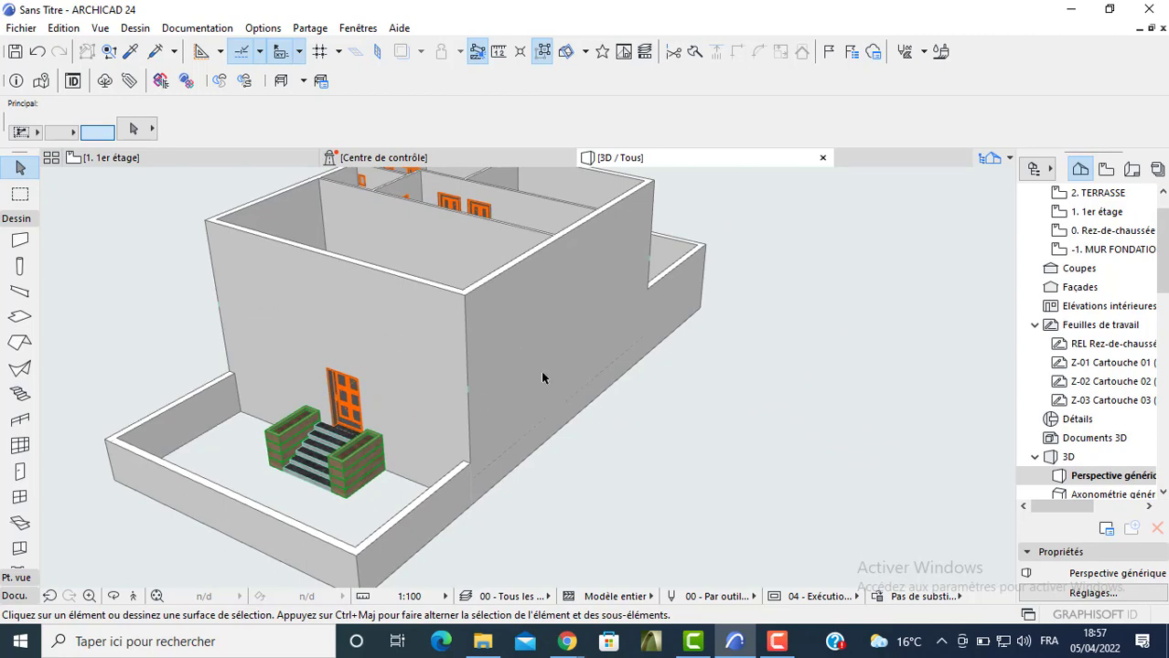
shift+middle_drag(658, 277, 520, 288)
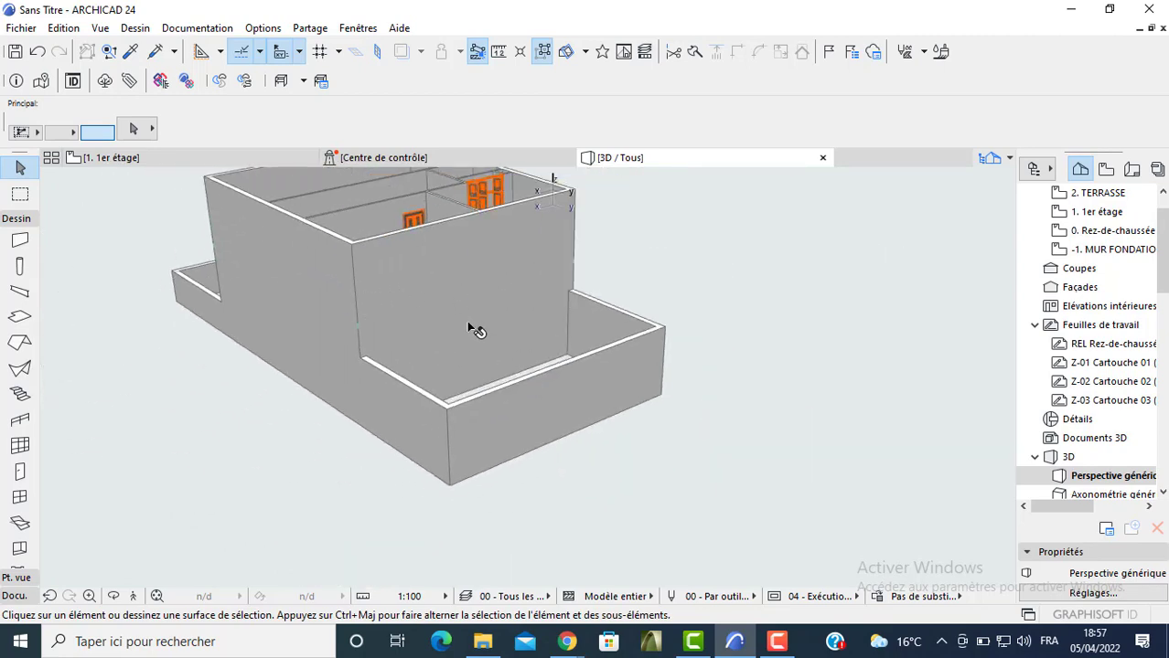
click(825, 582)
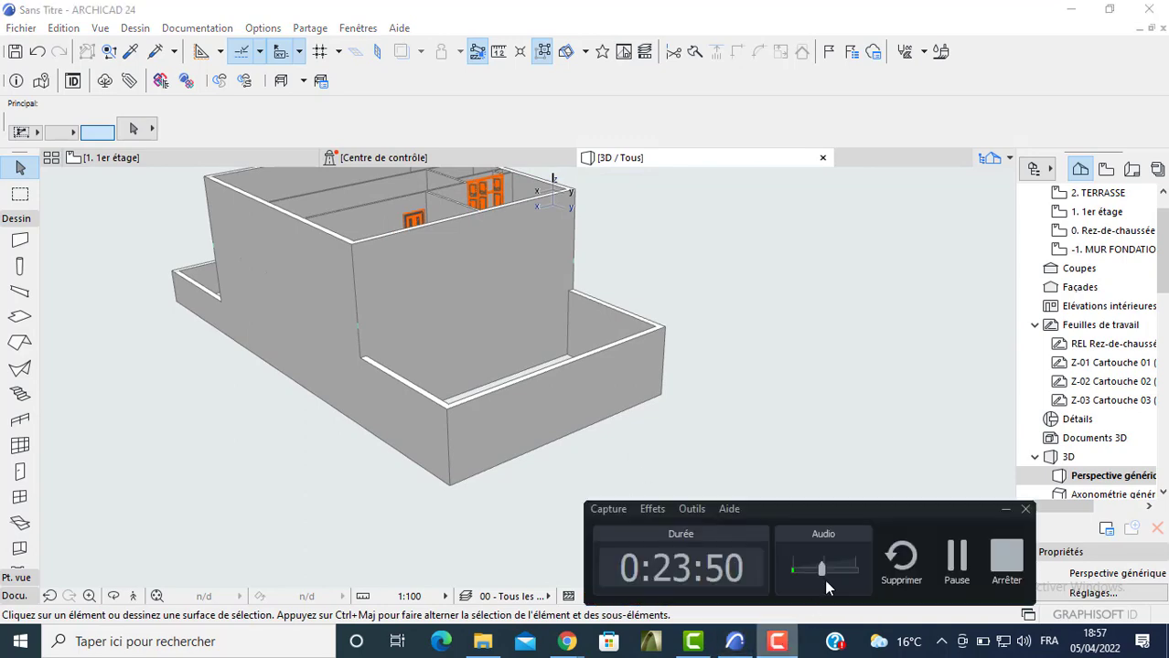
click(1006, 559)
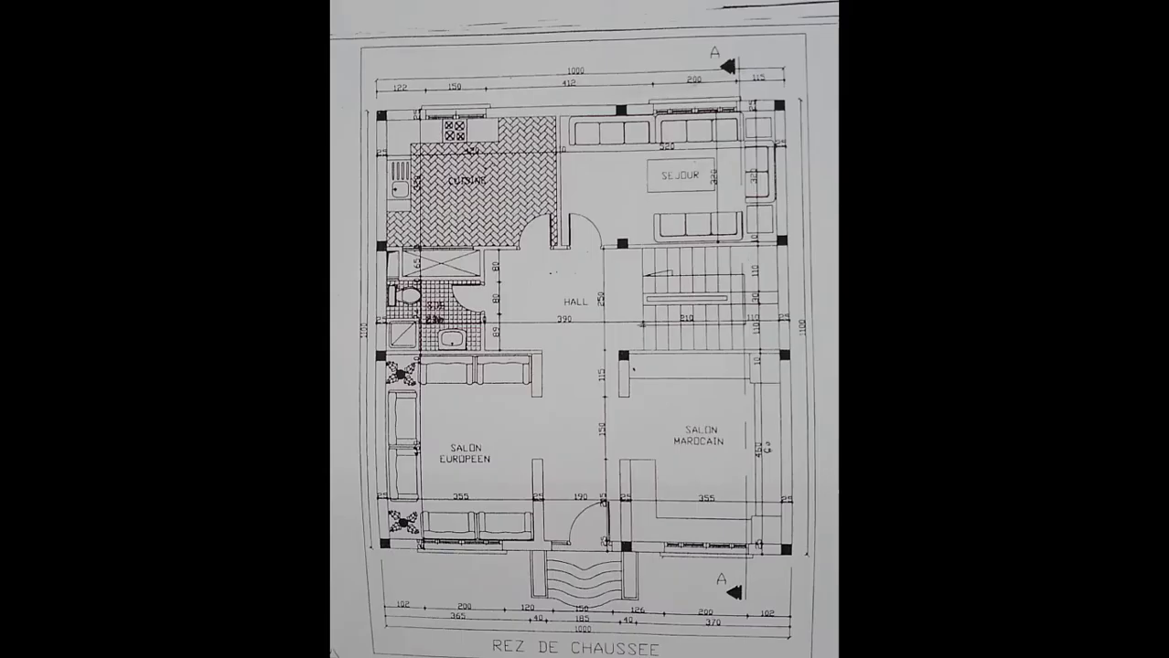